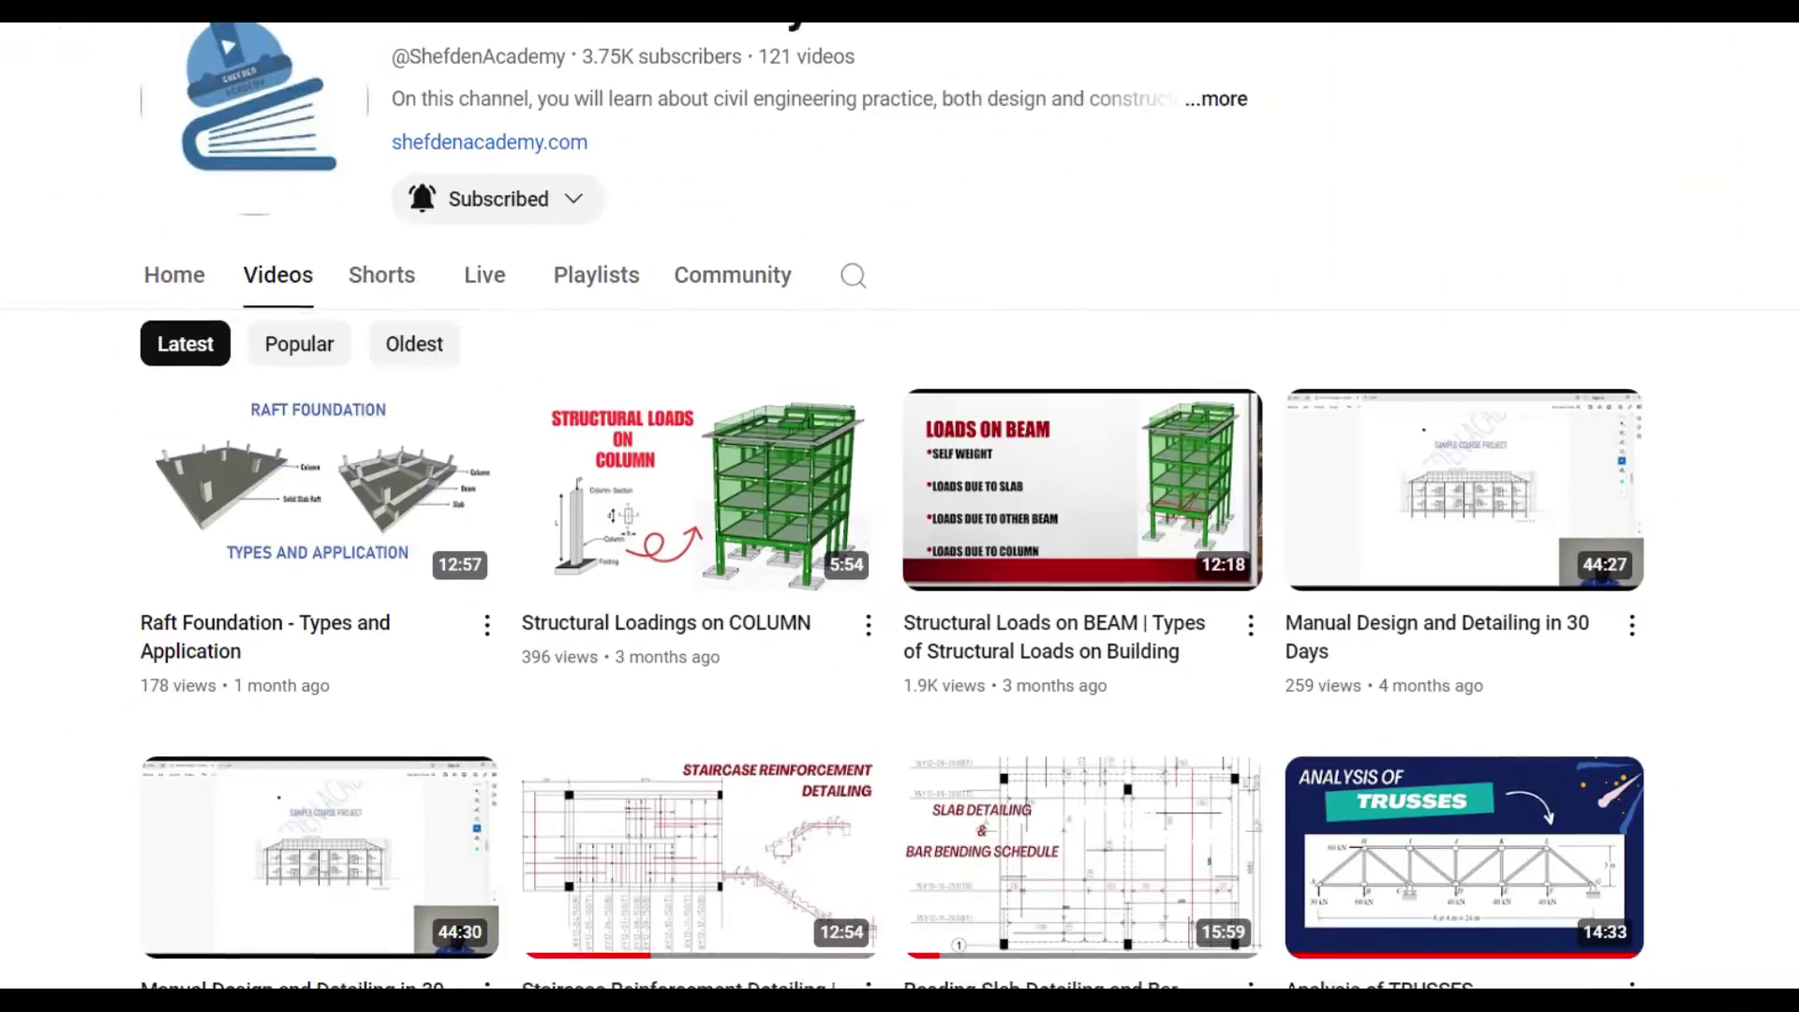
# - Browse the latest videos on the ShefdenAcademy channel page
pyautogui.scroll(-5, 890, 525)
pyautogui.scroll(-10, 890, 525)
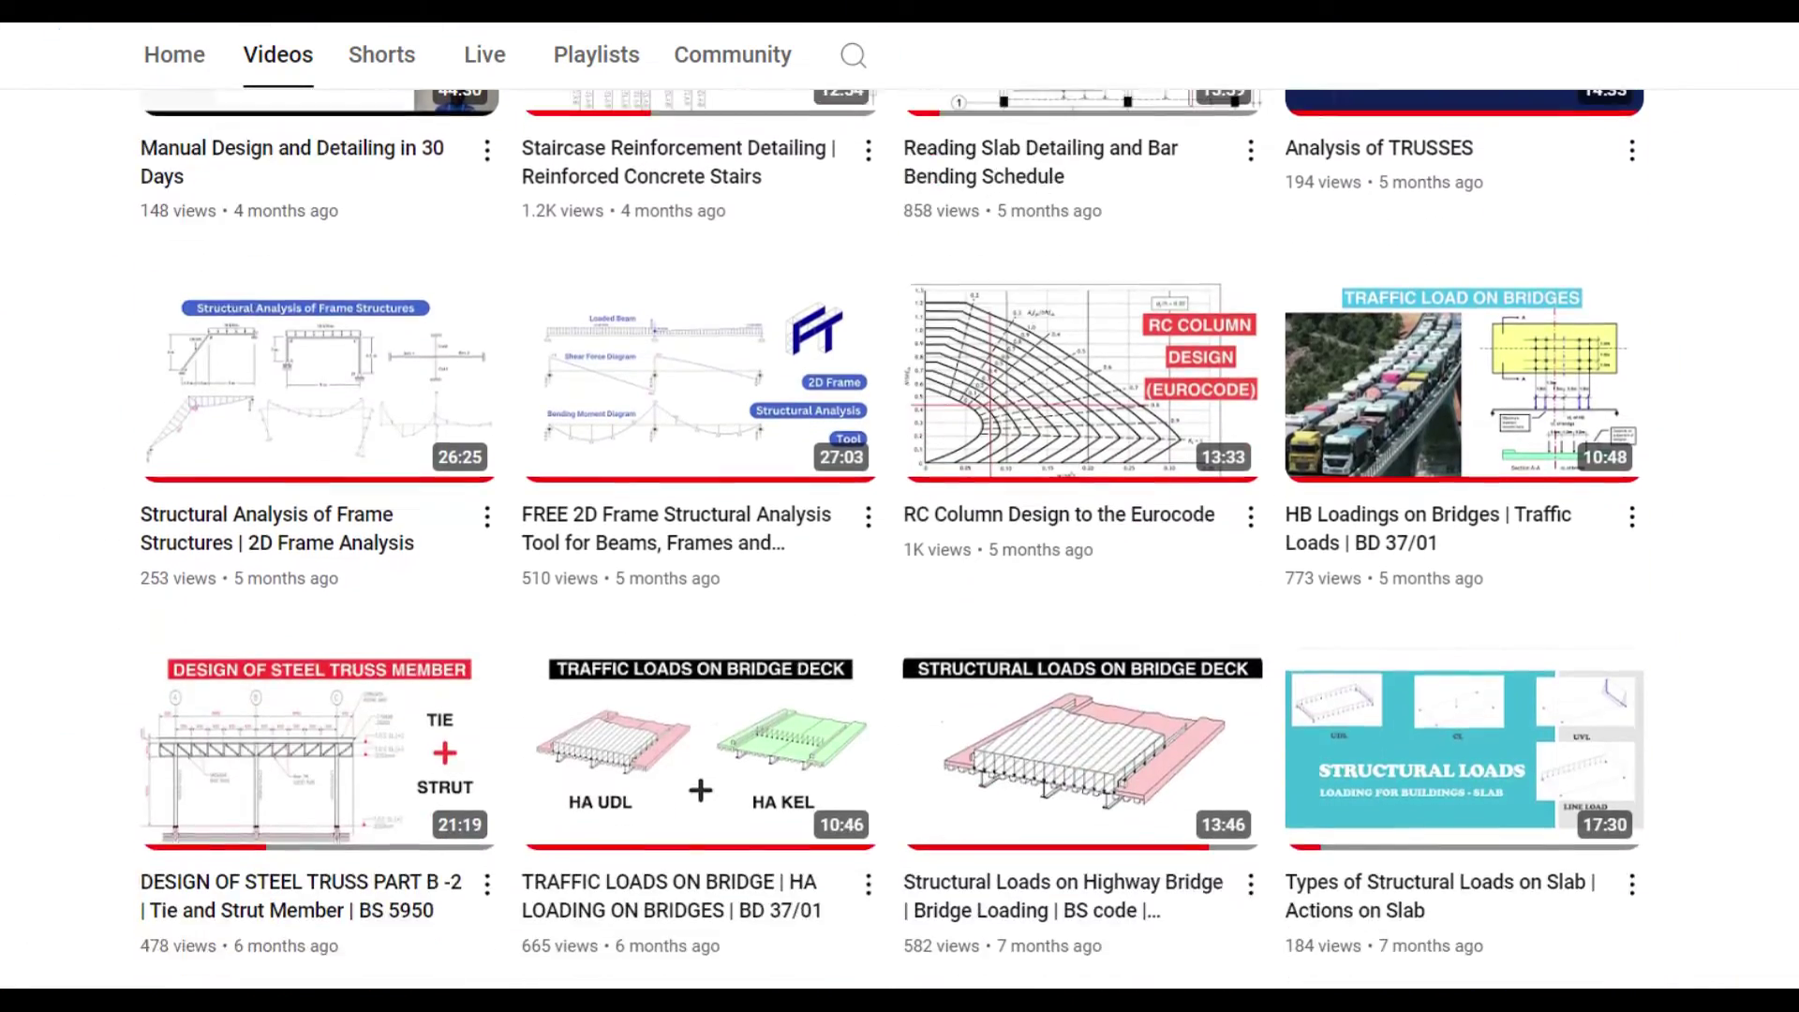
pyautogui.scroll(-8, 890, 525)
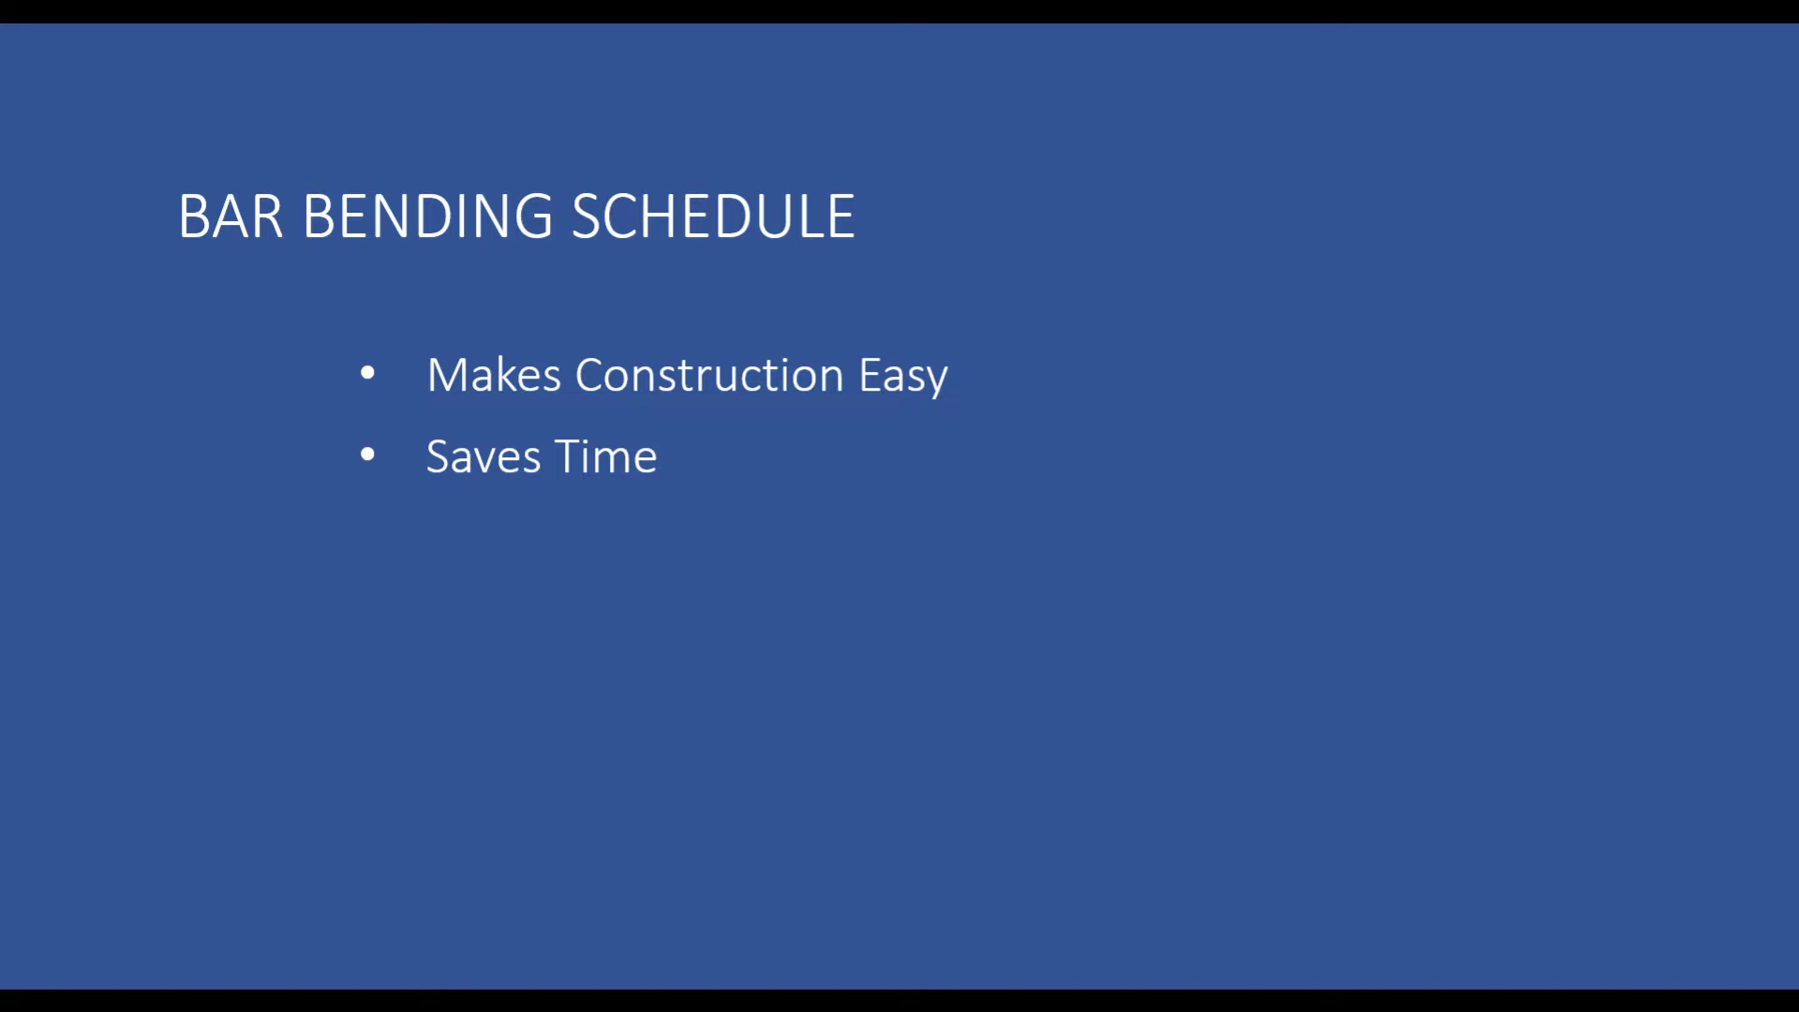
pyautogui.press('Right')
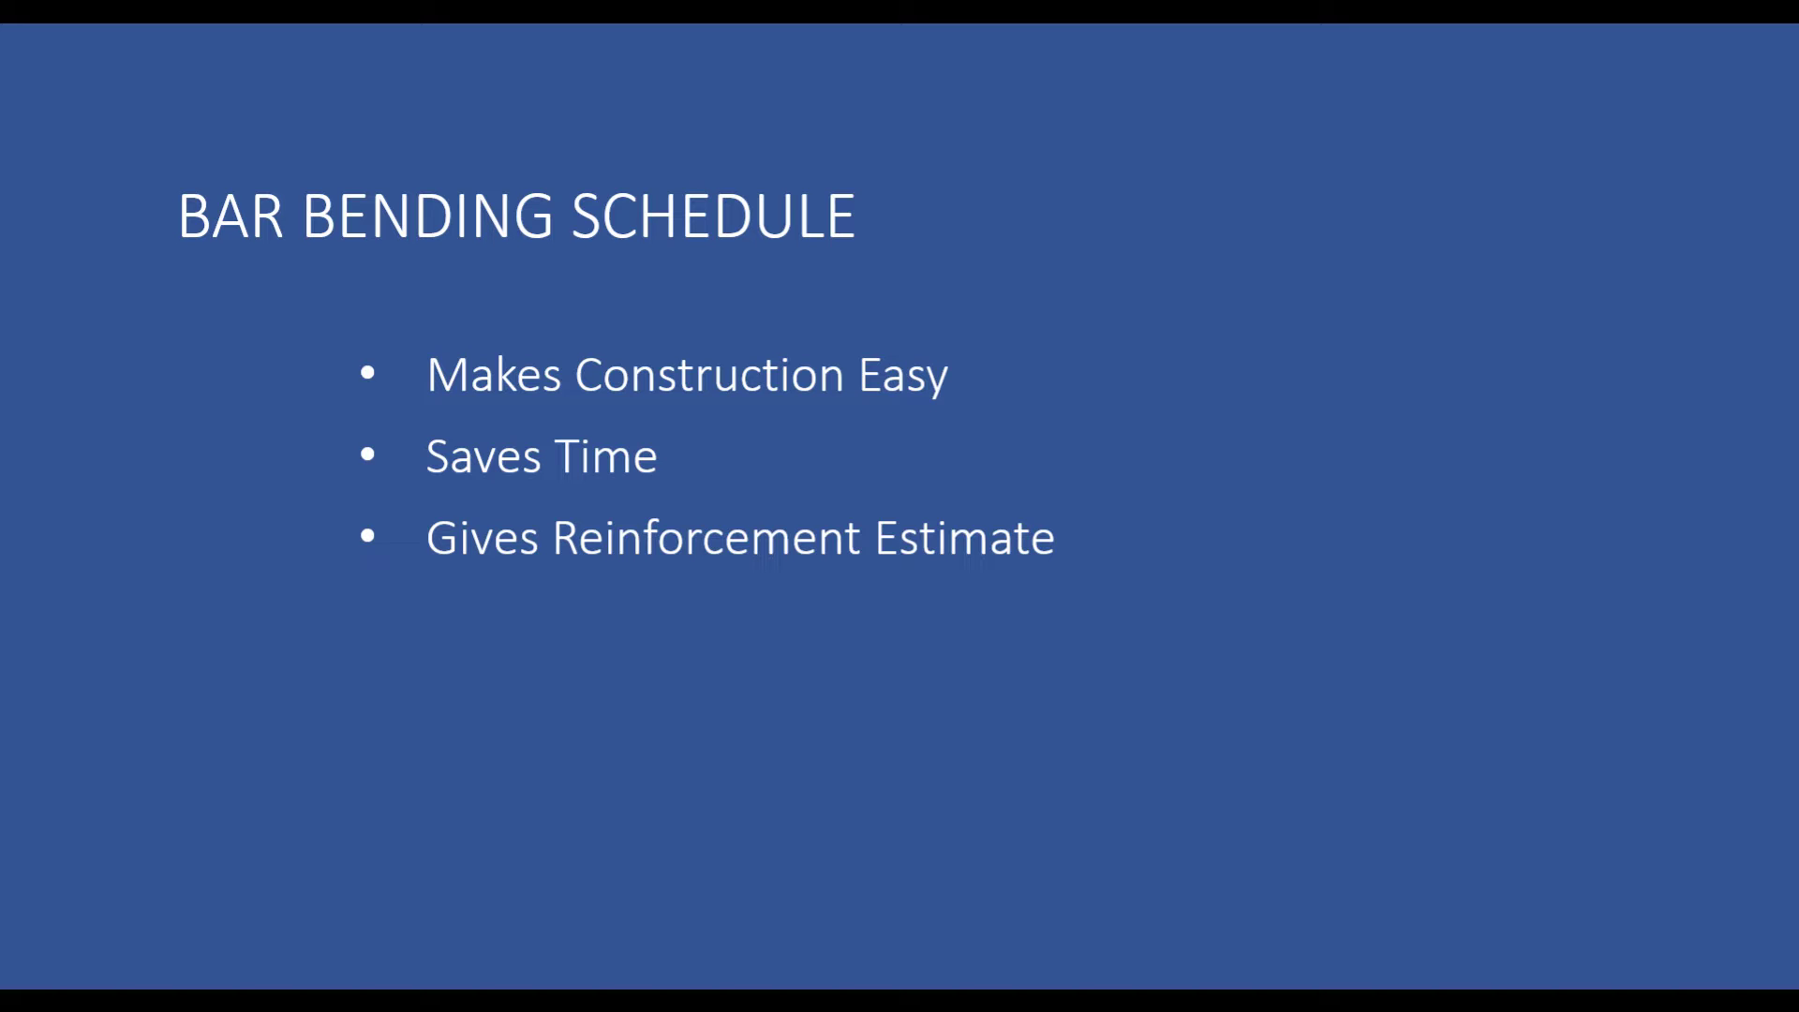
pyautogui.press('Right')
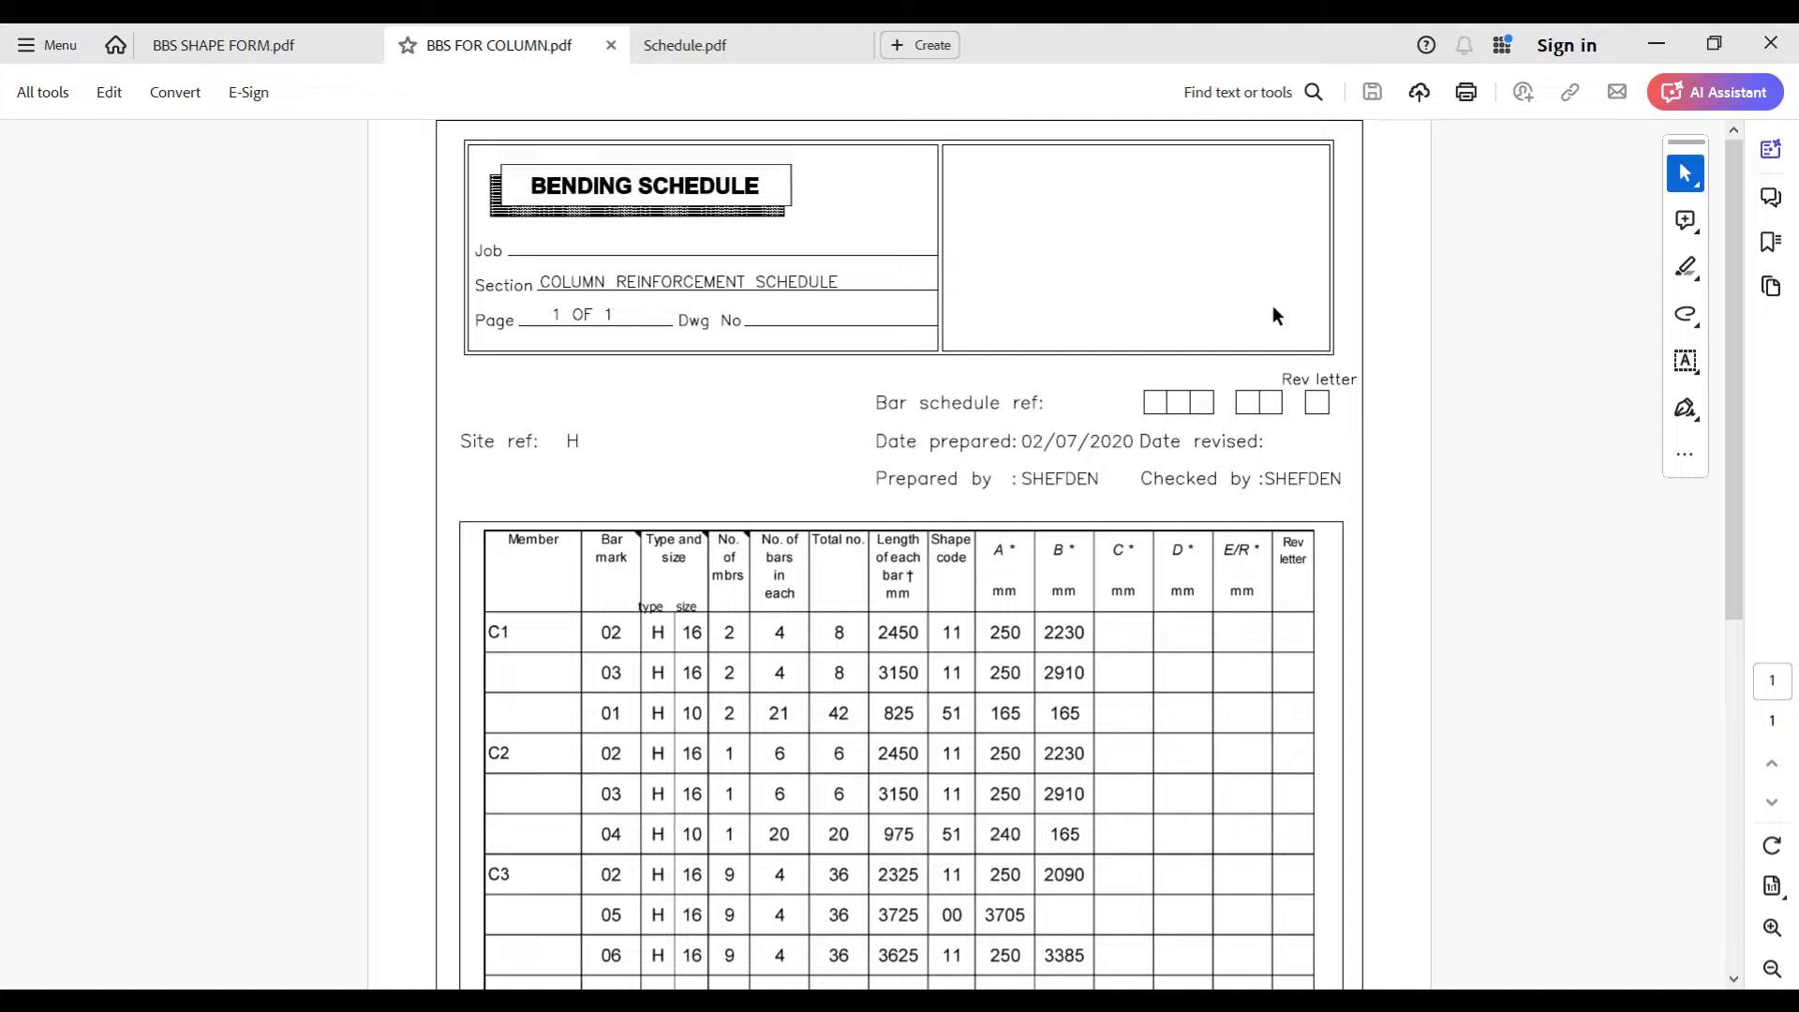
# - Compare the column reinforcement bending schedule with the second floor slab quantity take-off in Schedule.pdf
pyautogui.scroll(-3, 532, 482)
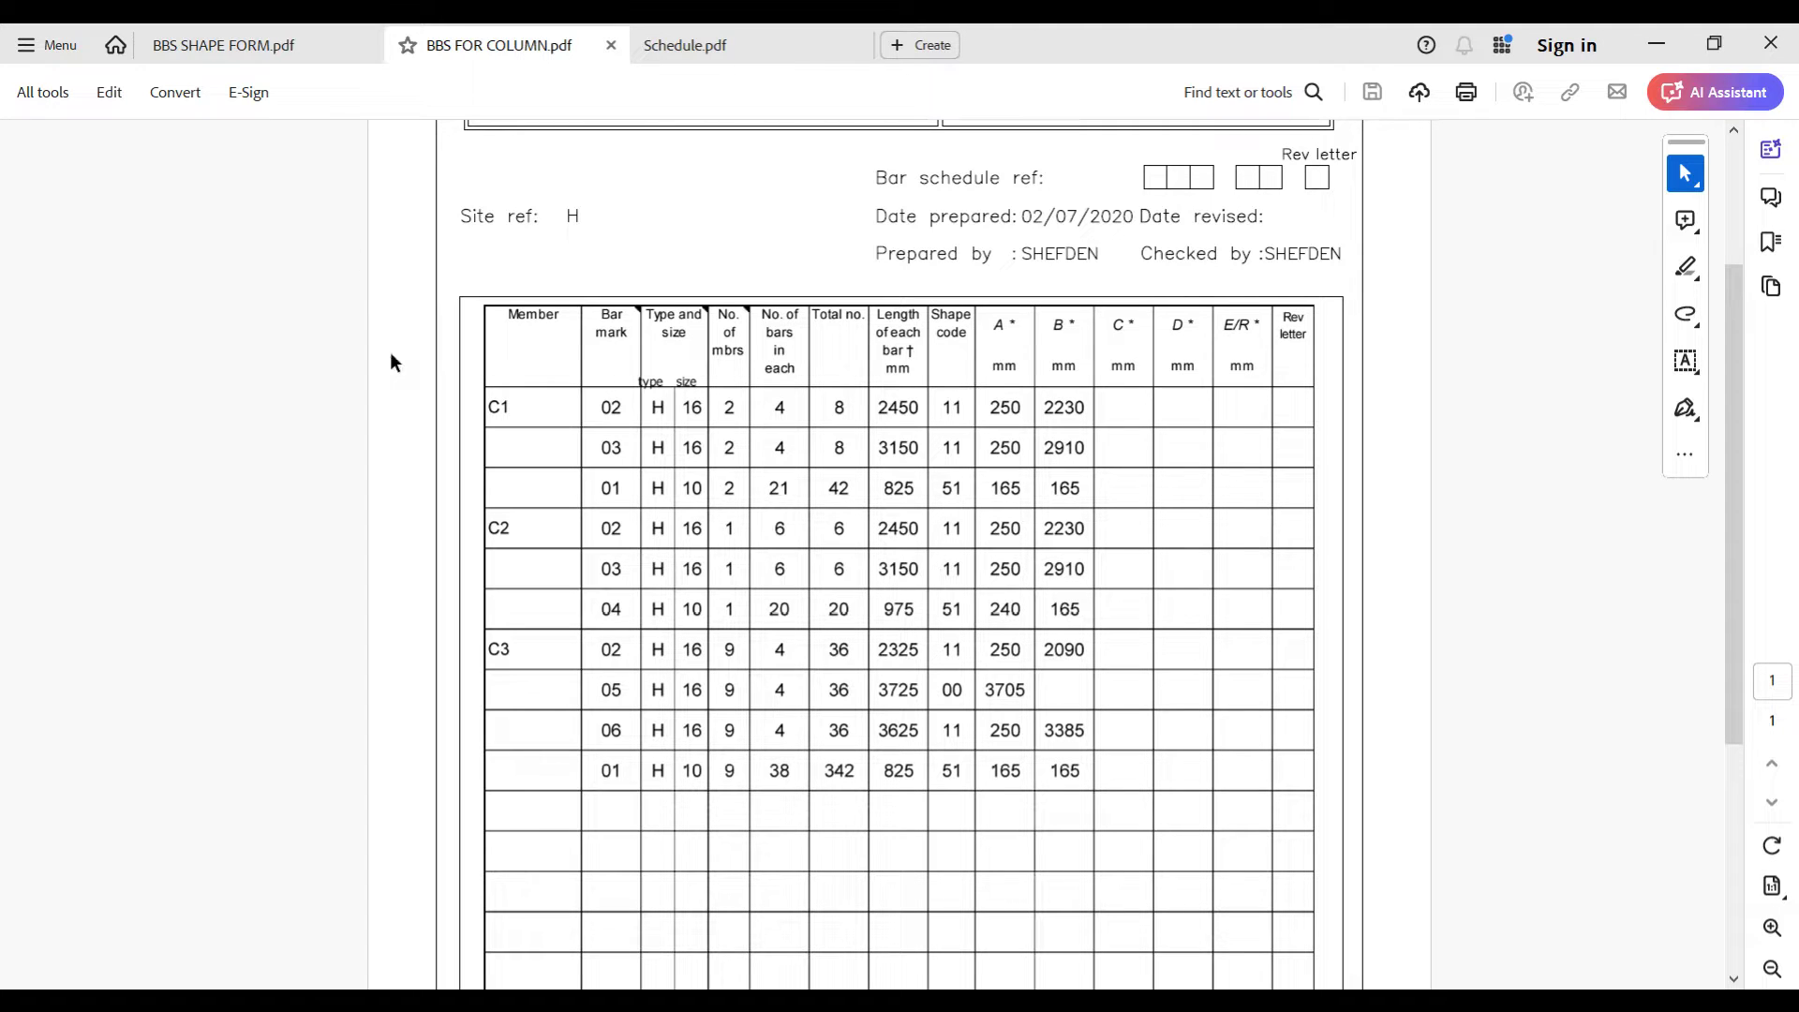
pyautogui.click(712, 43)
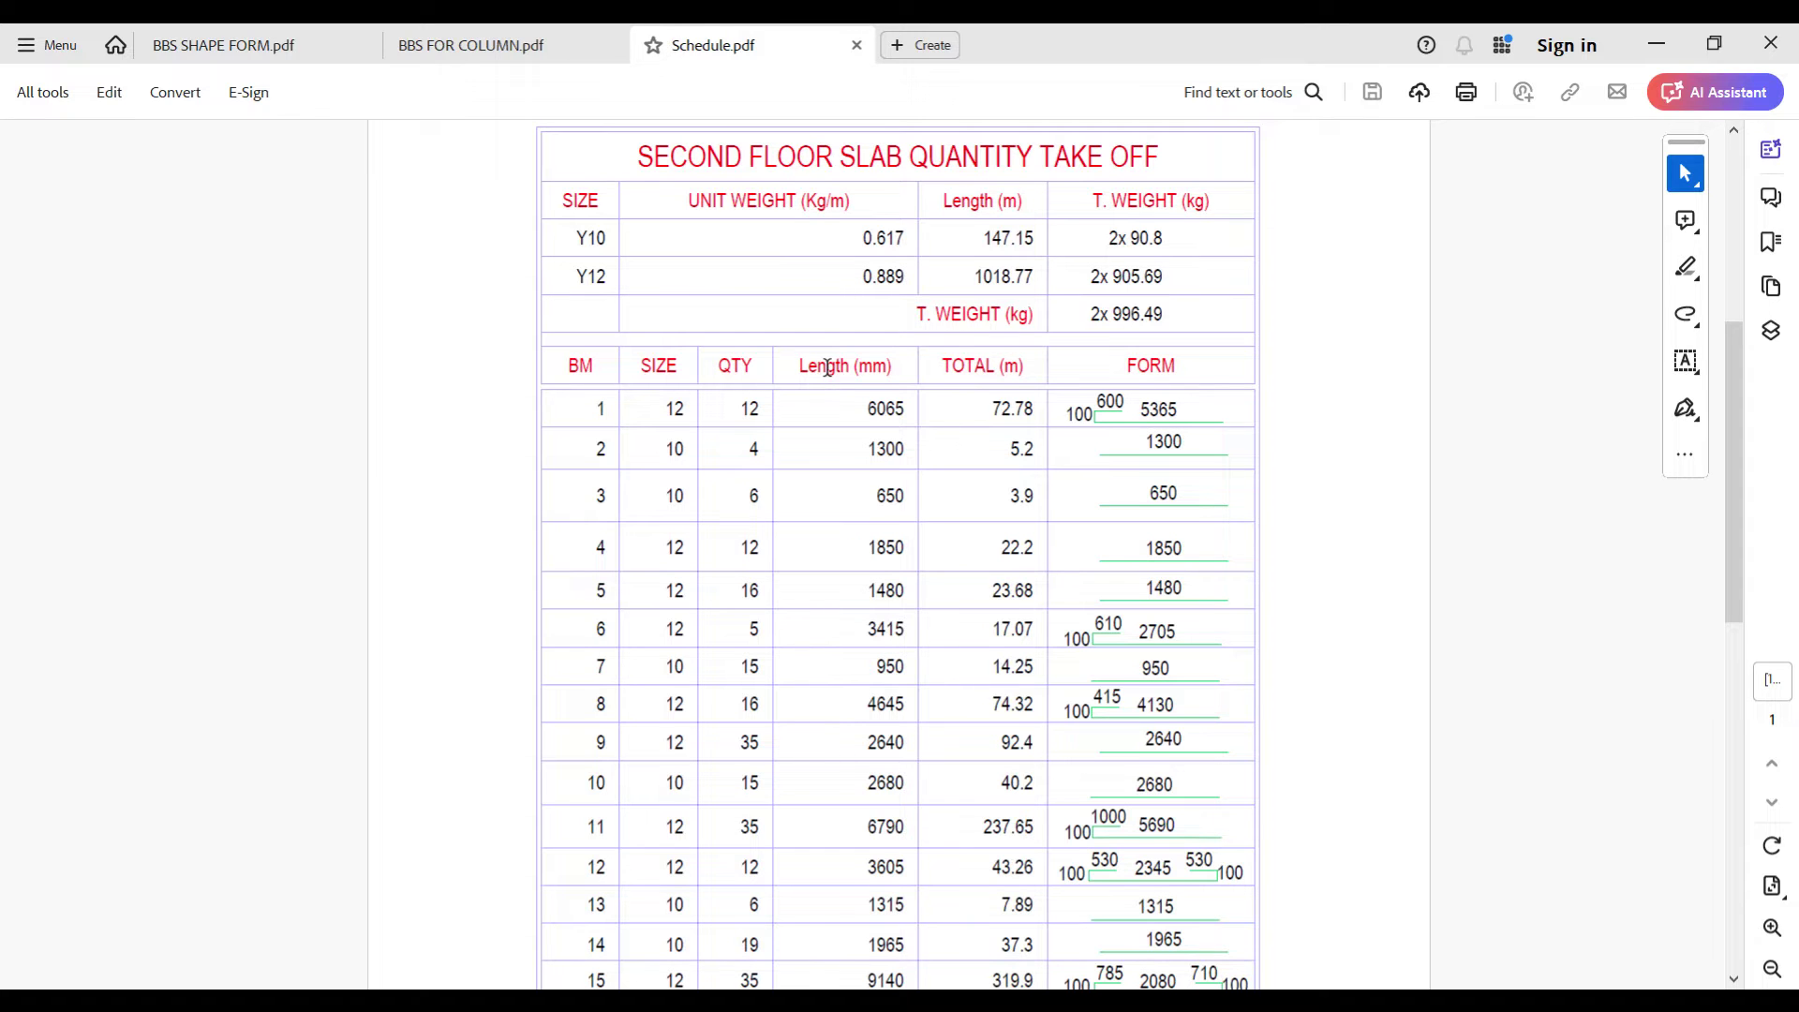
pyautogui.click(523, 54)
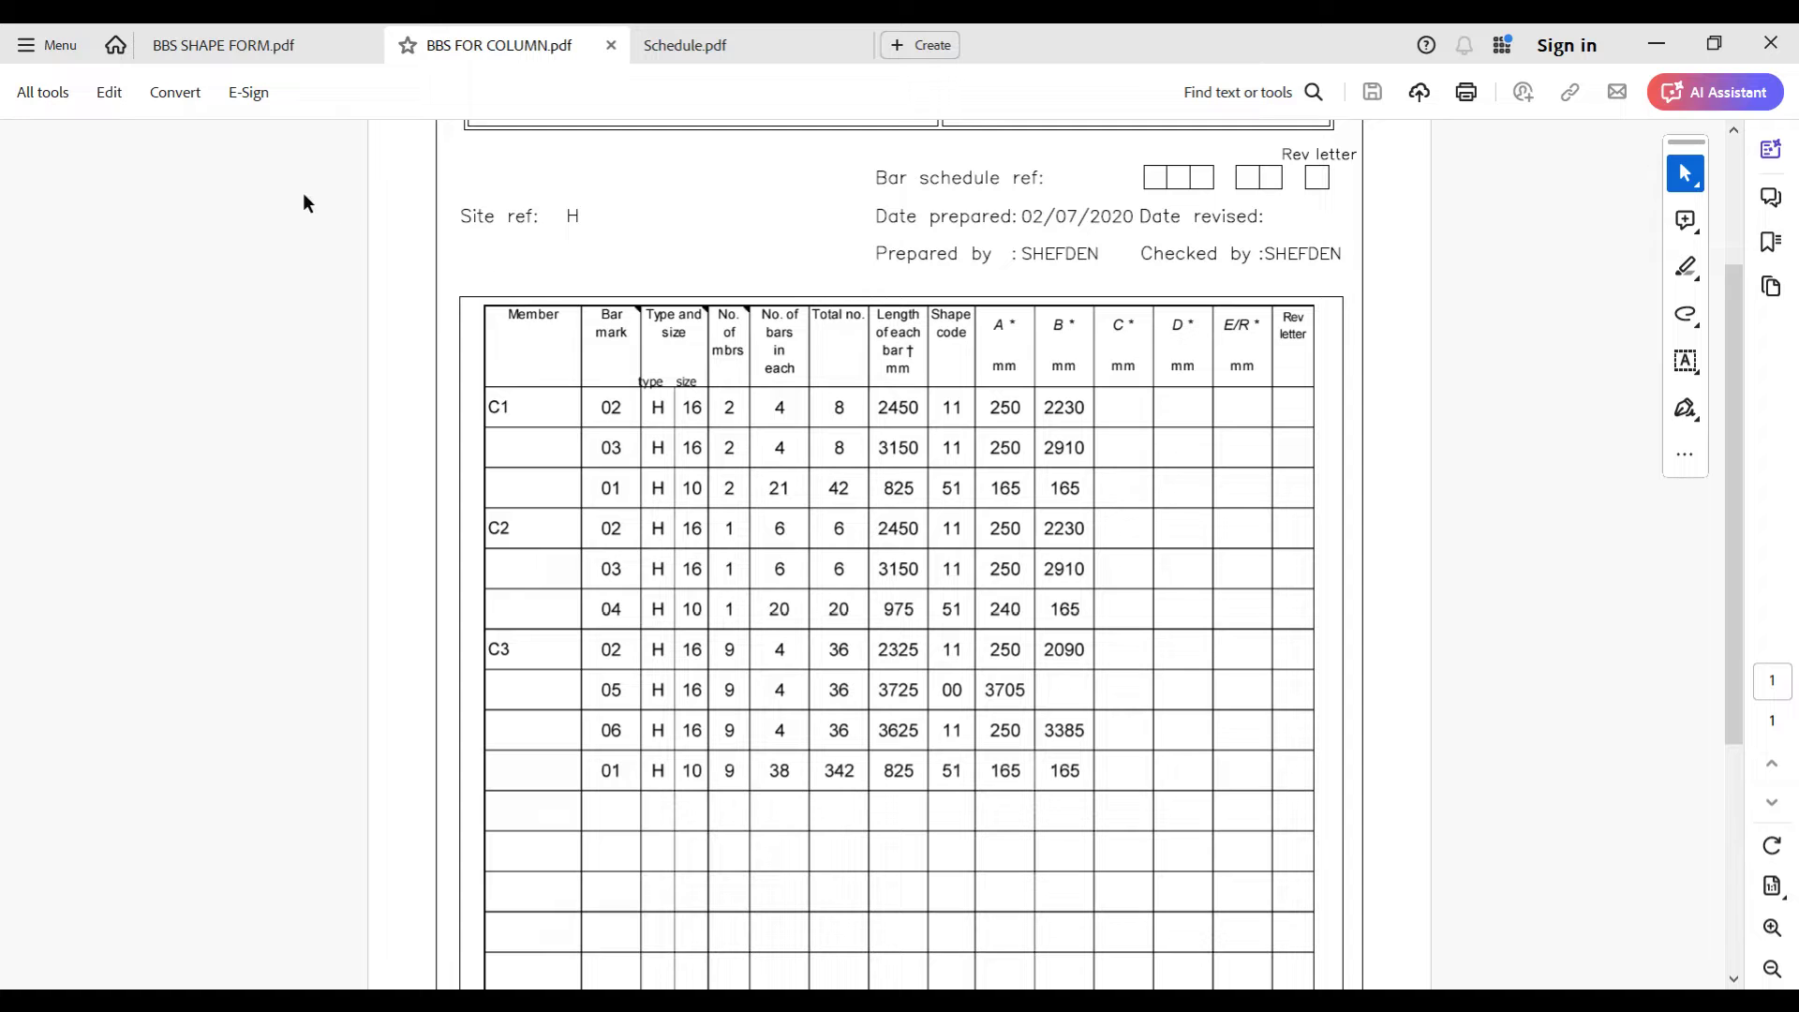
# - Look through the BS 8666:2005 standard bar shapes and their length formulas in BBS SHAPE FORM.pdf
pyautogui.click(265, 43)
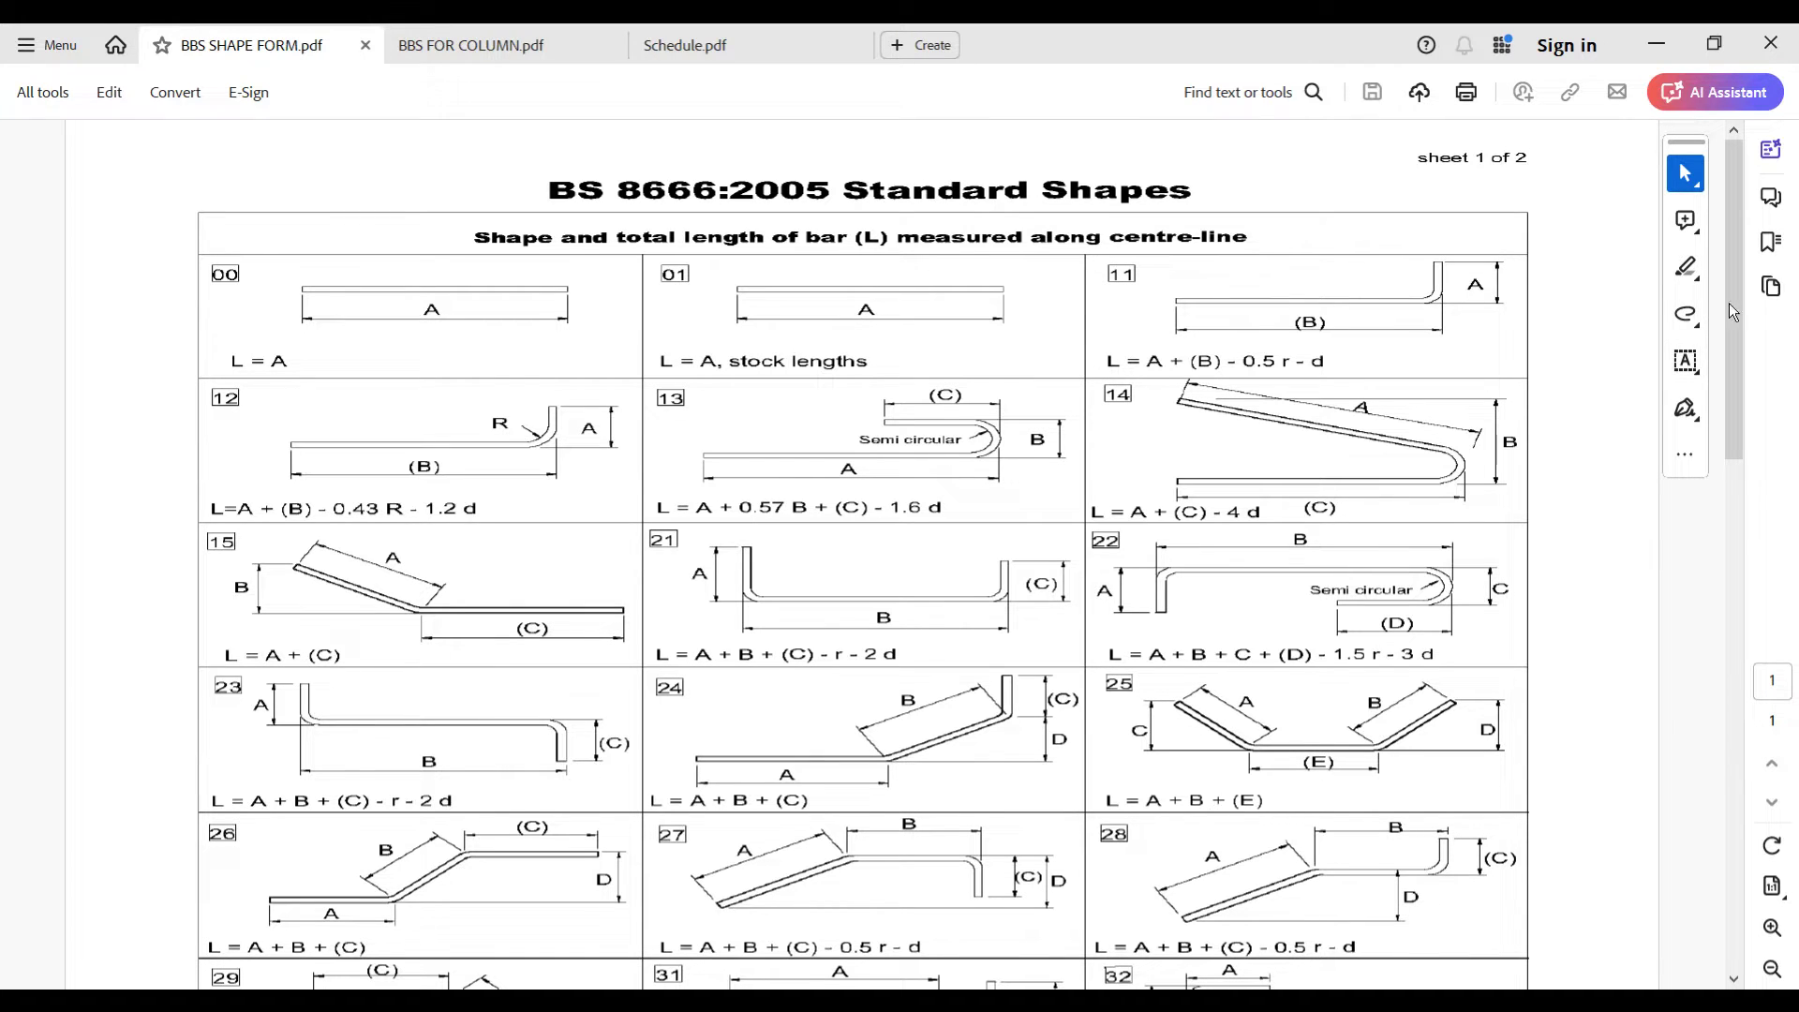
pyautogui.moveTo(1737, 300); pyautogui.dragTo(1700, 441)
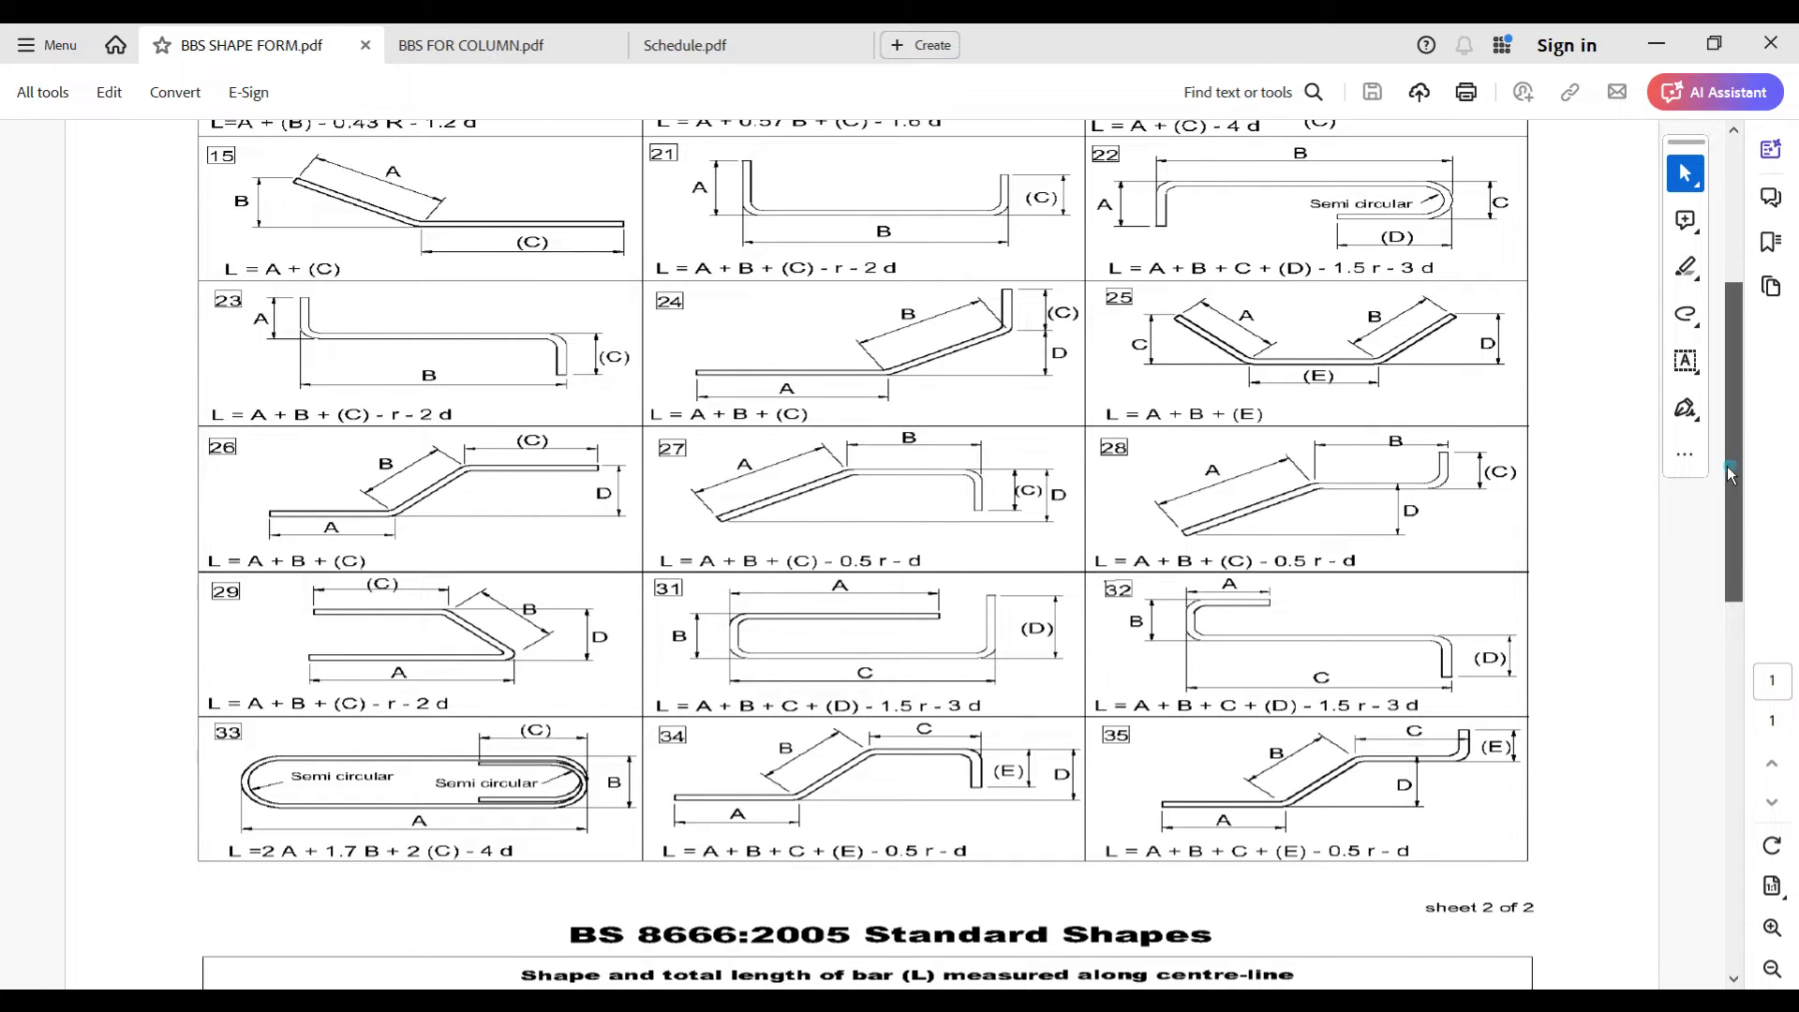
pyautogui.moveTo(1732, 473); pyautogui.dragTo(1726, 296)
# - Enlarge the second floor slab take-off in Schedule.pdf and examine its column headings from BM to FORM
pyautogui.click(696, 41)
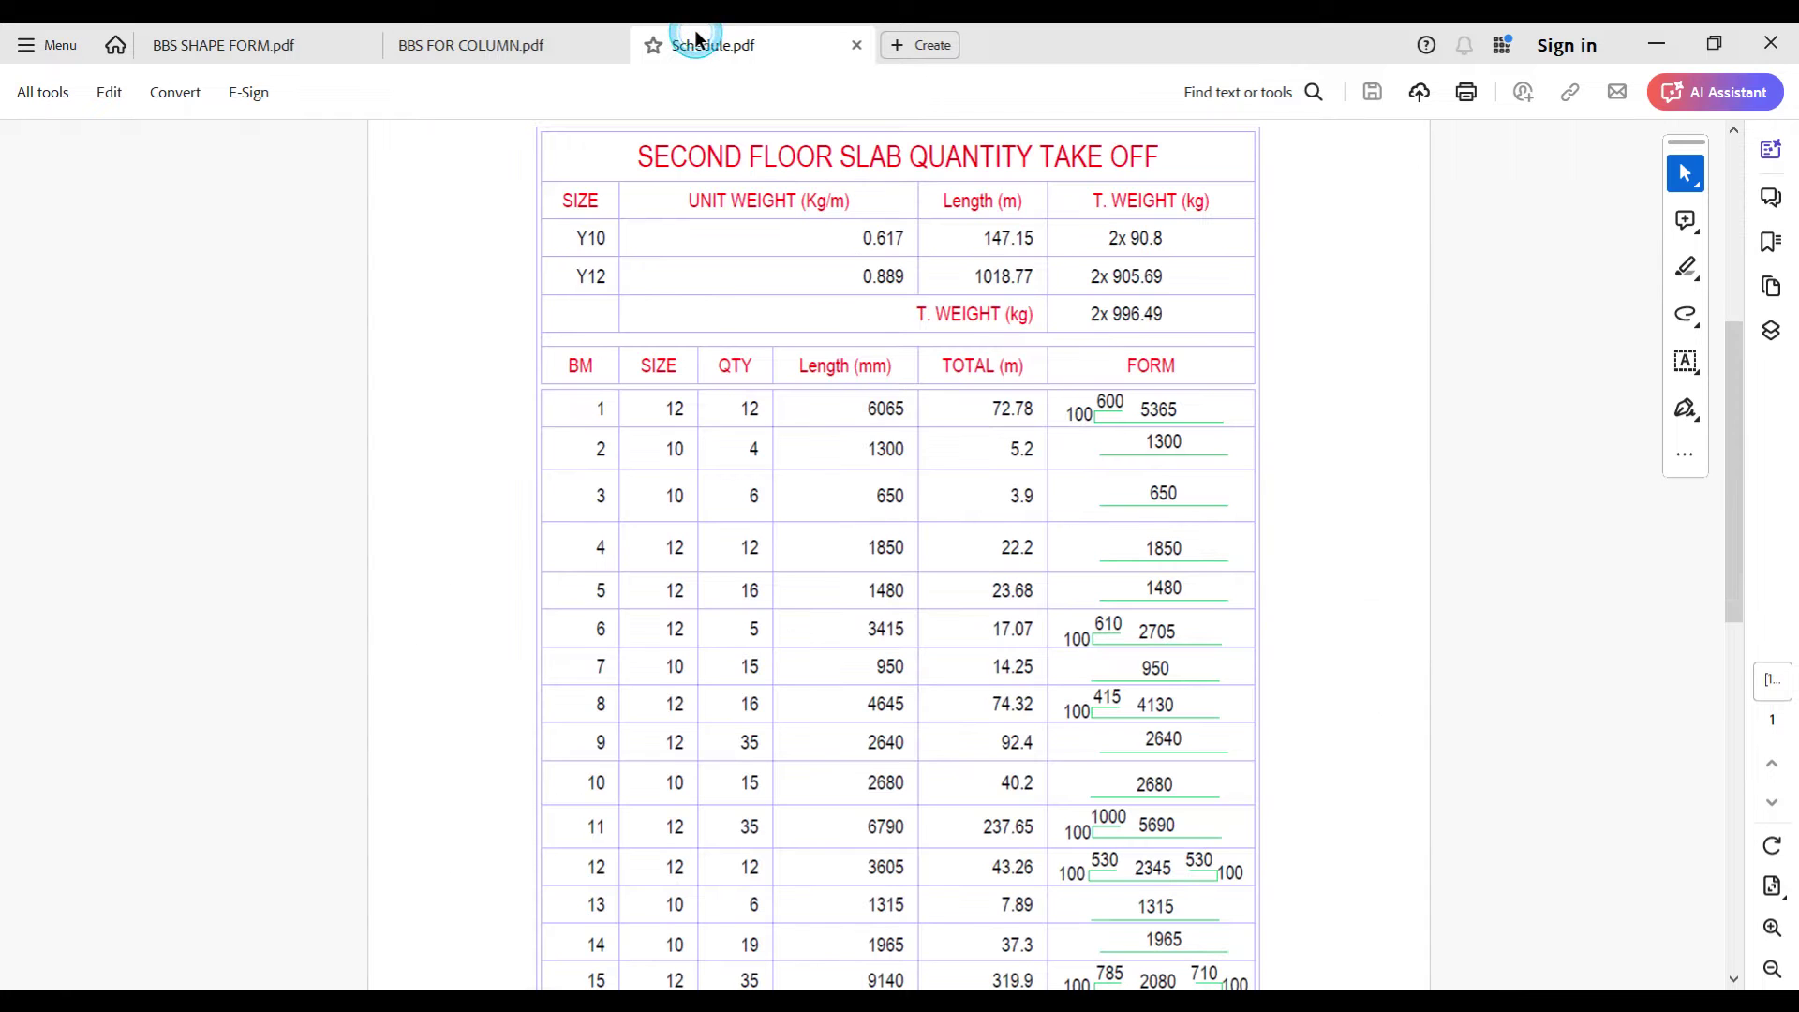
pyautogui.click(1772, 932)
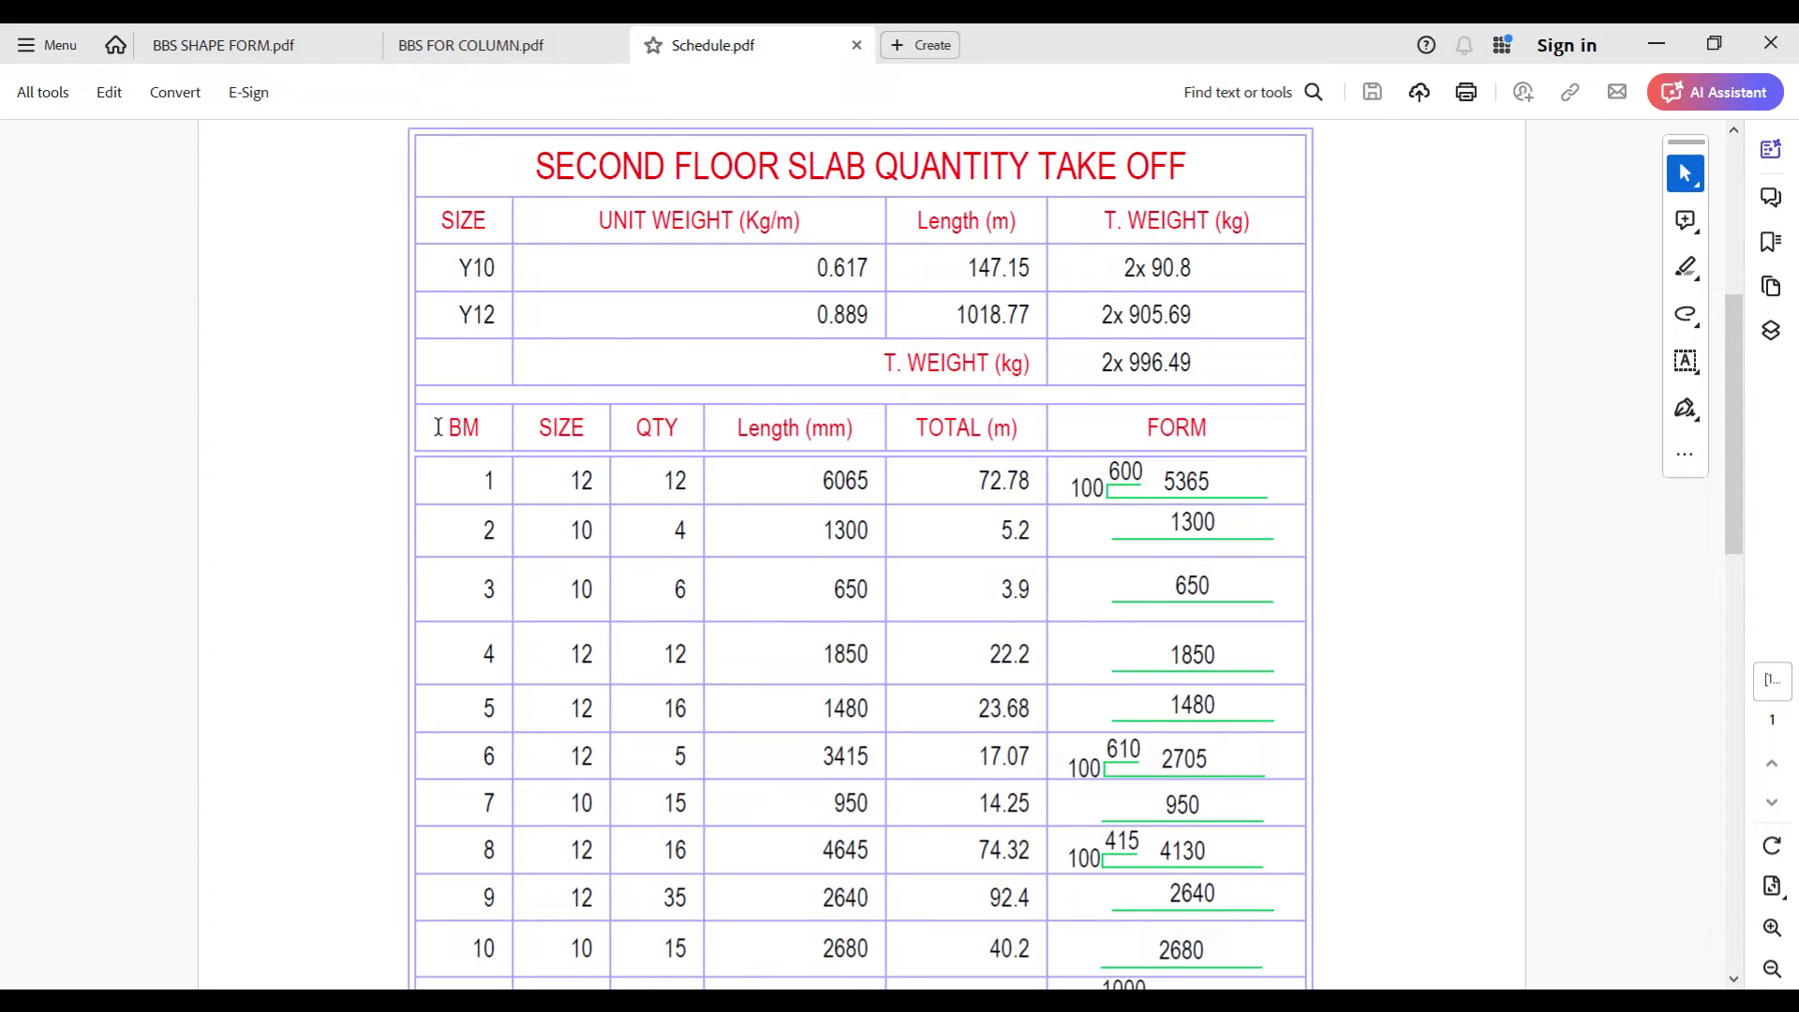
pyautogui.moveTo(438, 427); pyautogui.dragTo(986, 429)
pyautogui.moveTo(1158, 422); pyautogui.dragTo(1195, 423)
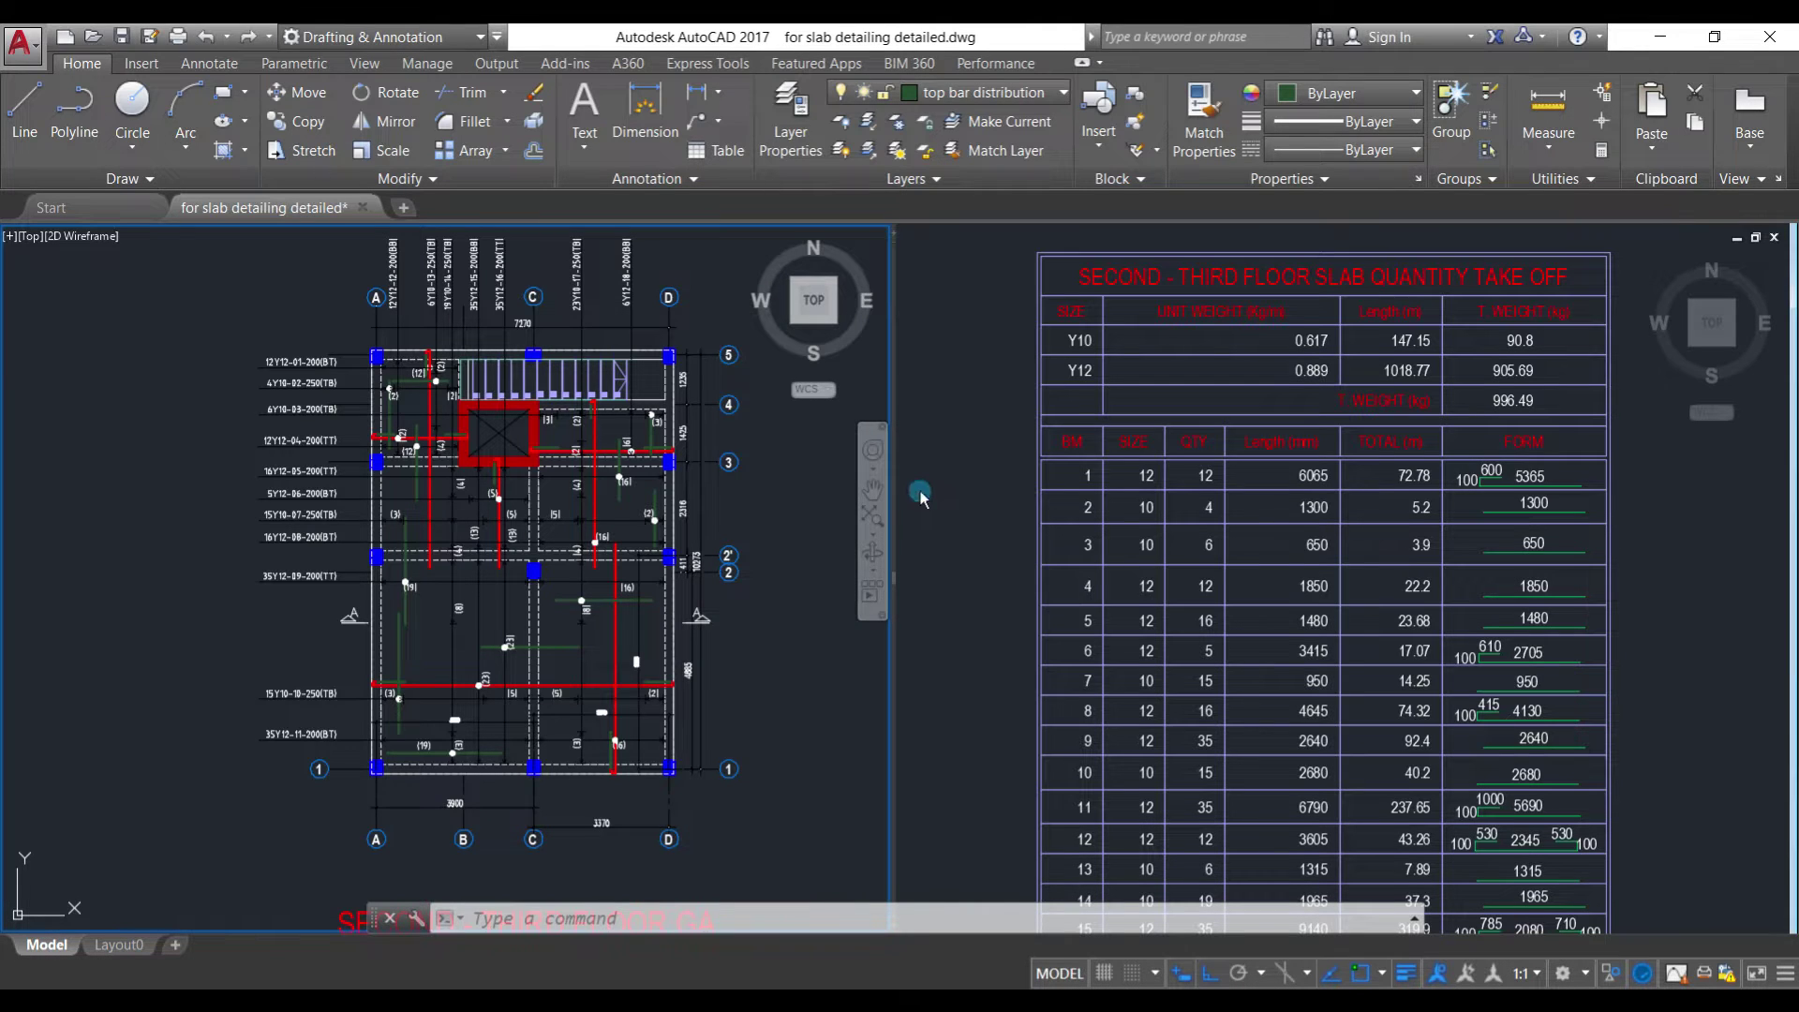
# - Switch to AutoCAD and examine the bar labels along the edges of the slab reinforcement plan
pyautogui.click(1042, 464)
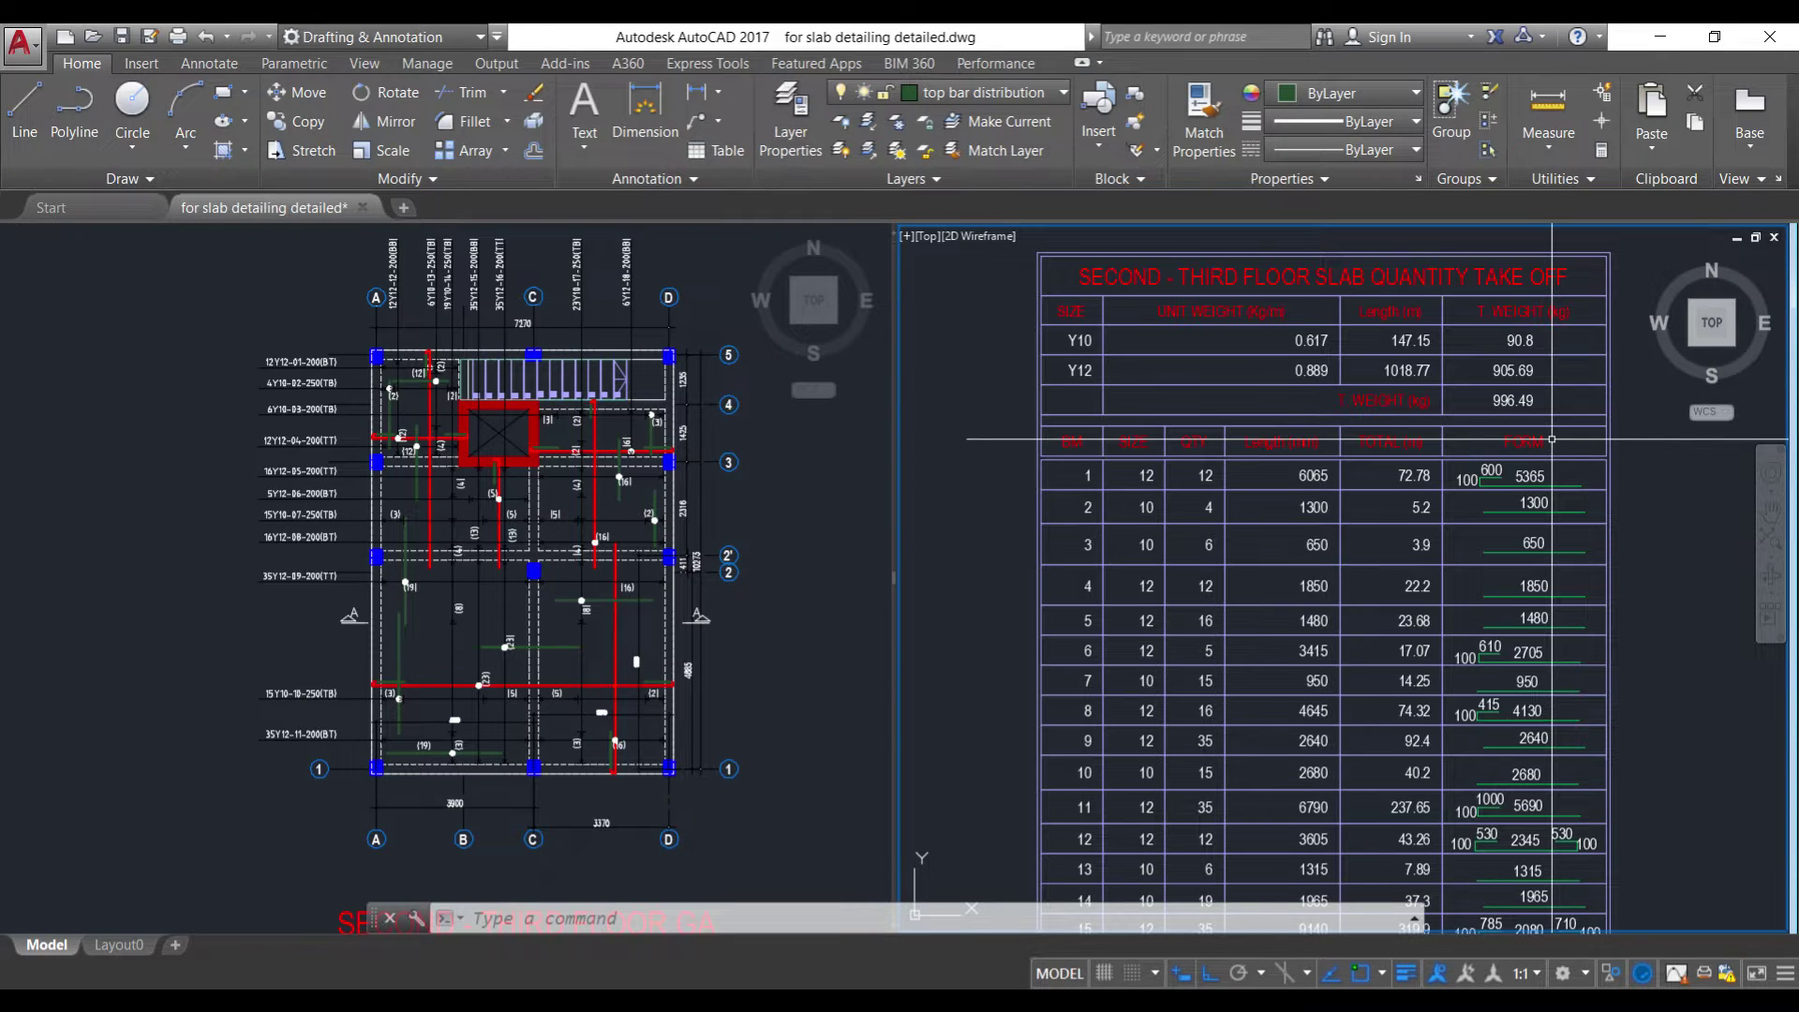
pyautogui.scroll(5, 247, 374)
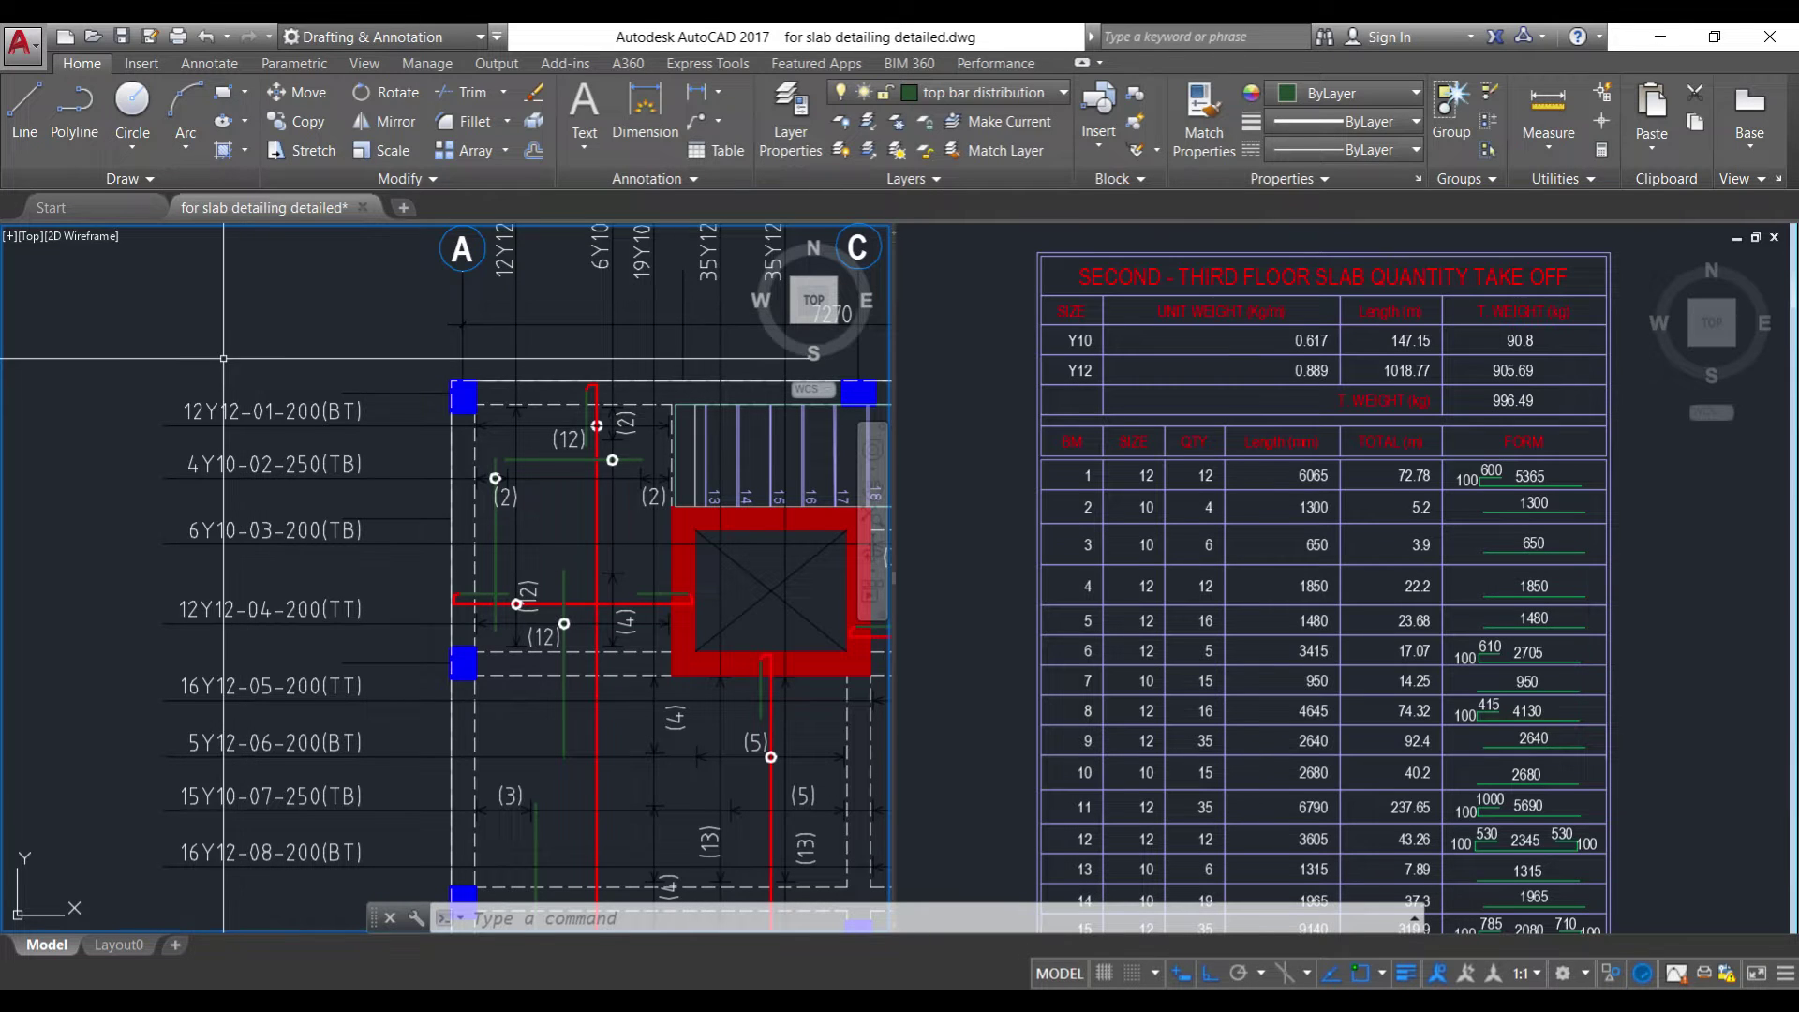
pyautogui.scroll(-2, 173, 372)
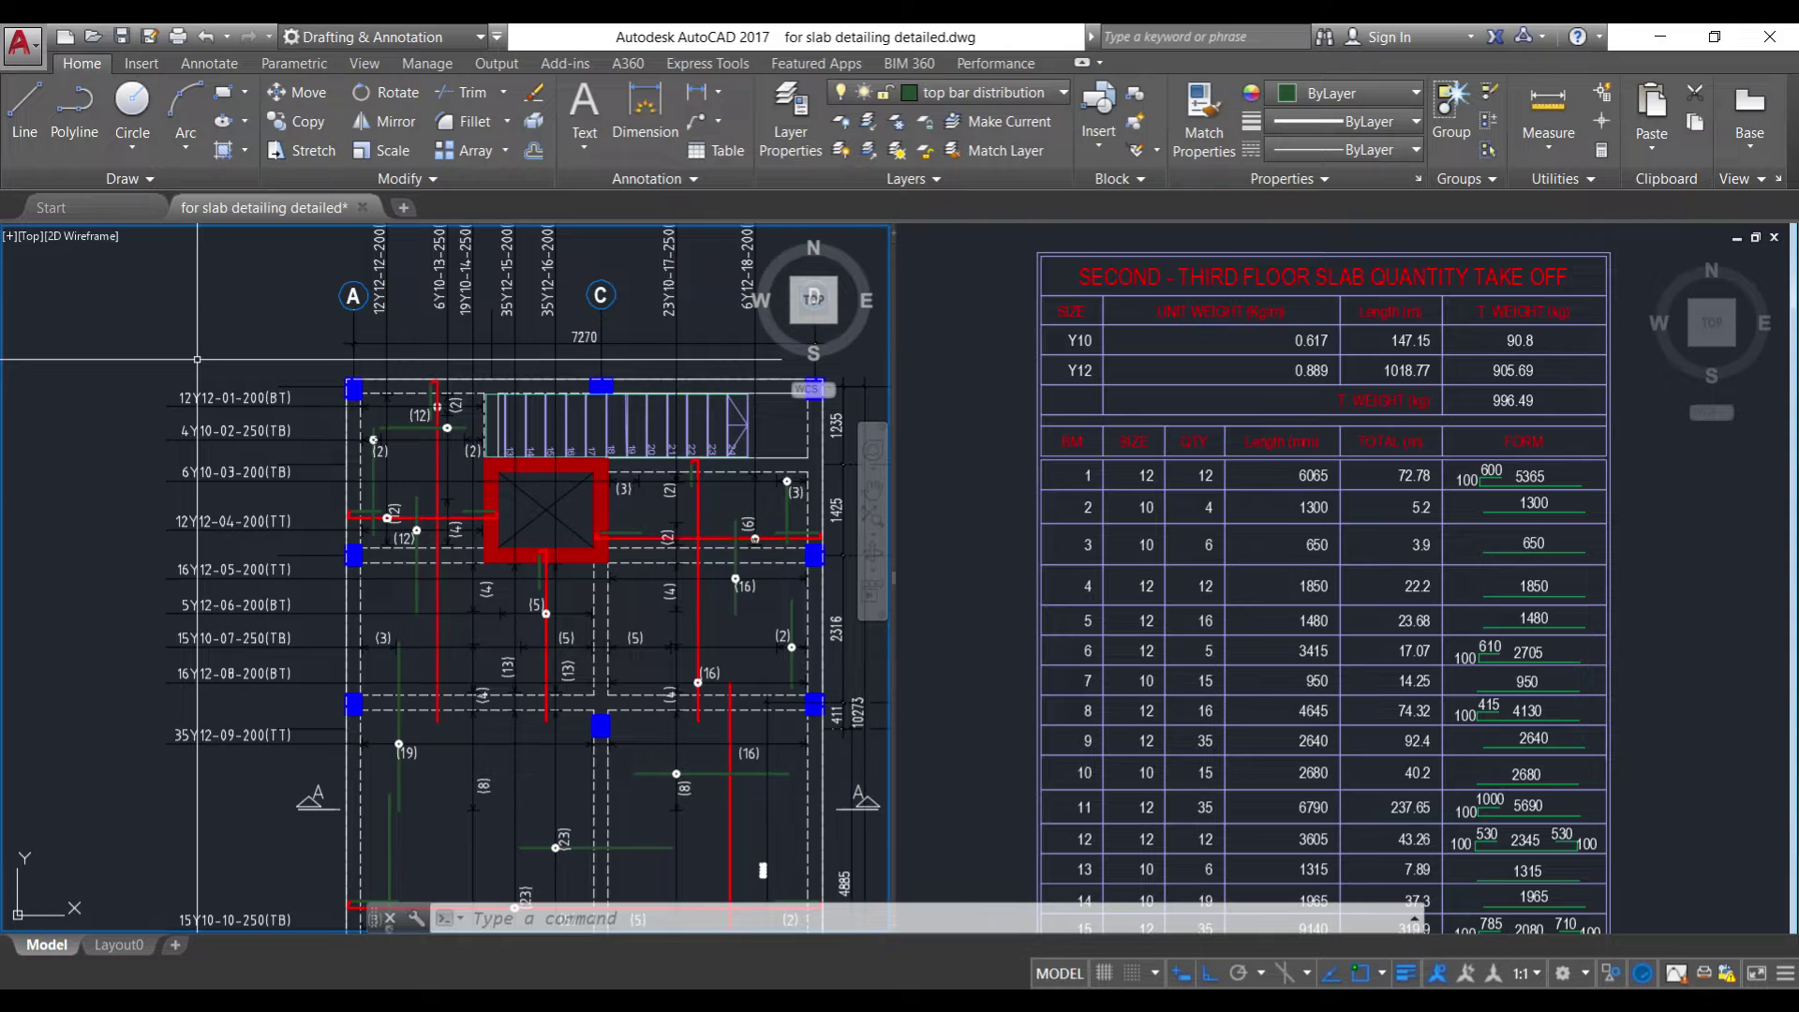
pyautogui.scroll(-2, 197, 359)
pyautogui.scroll(2, 510, 277)
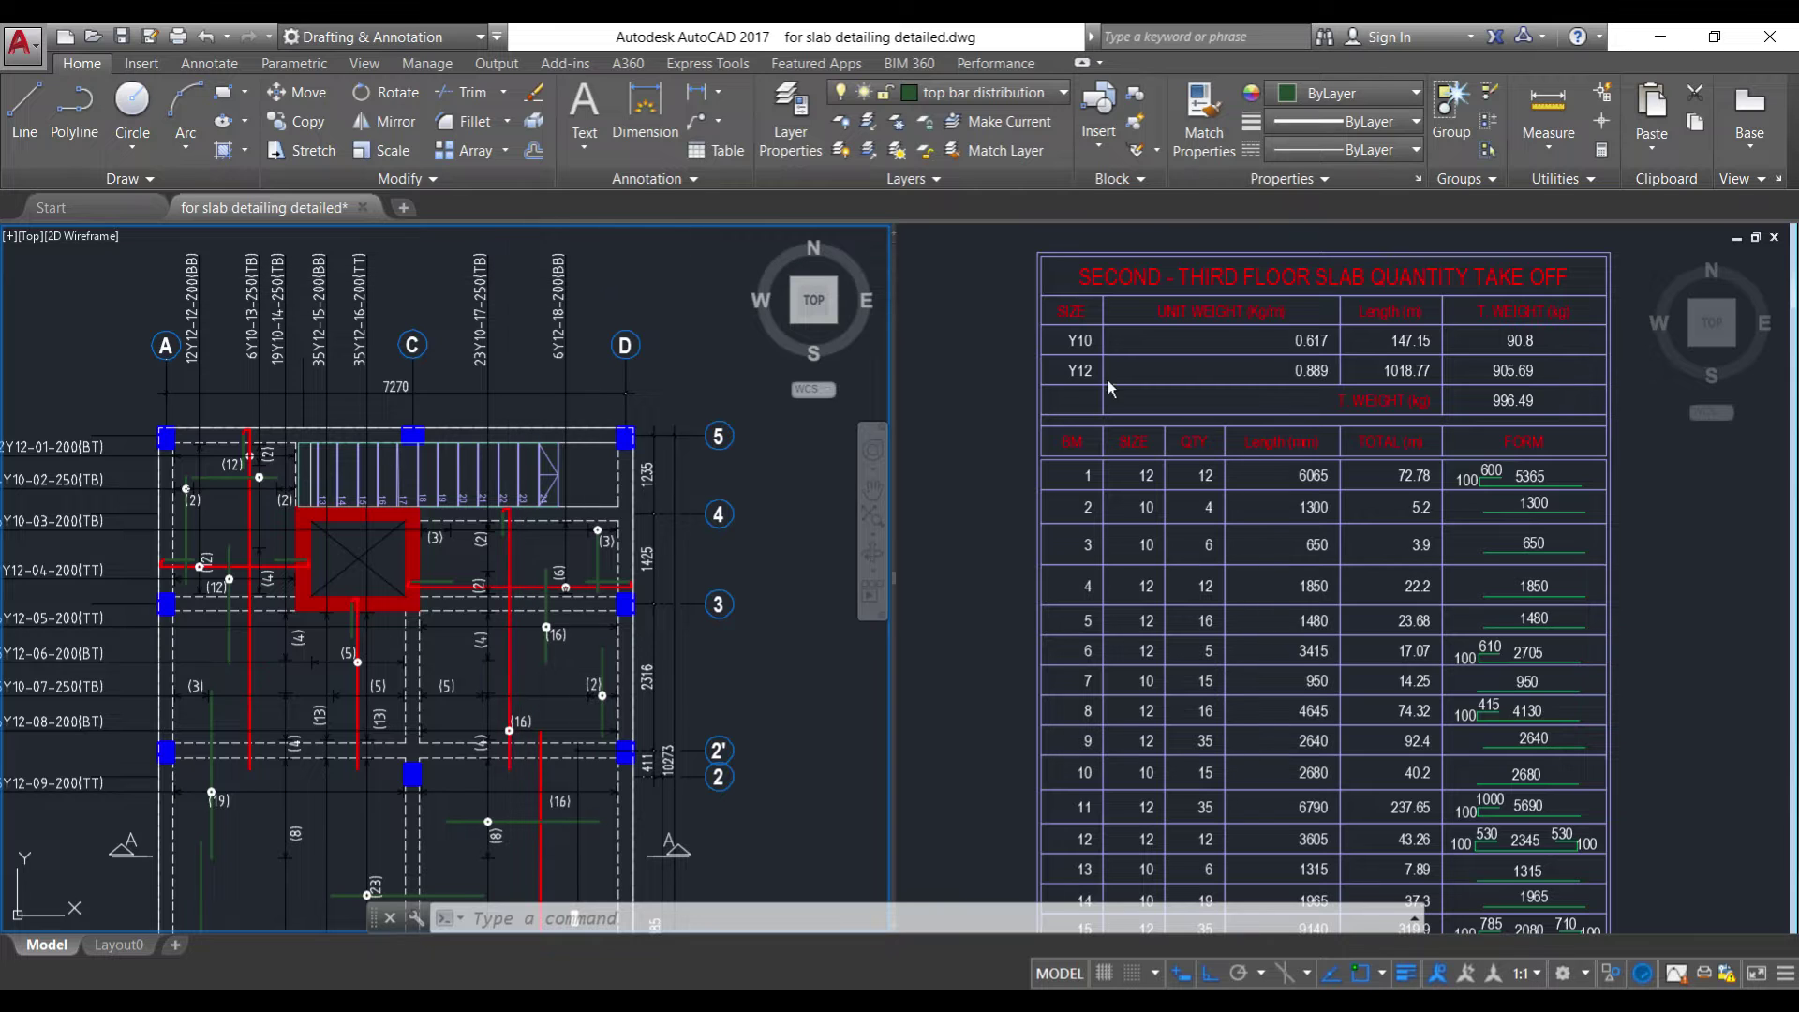
# - Examine the BM entries of the second-third floor slab quantity take-off table from the first to the last row
pyautogui.click(991, 350)
pyautogui.scroll(1, 1246, 553)
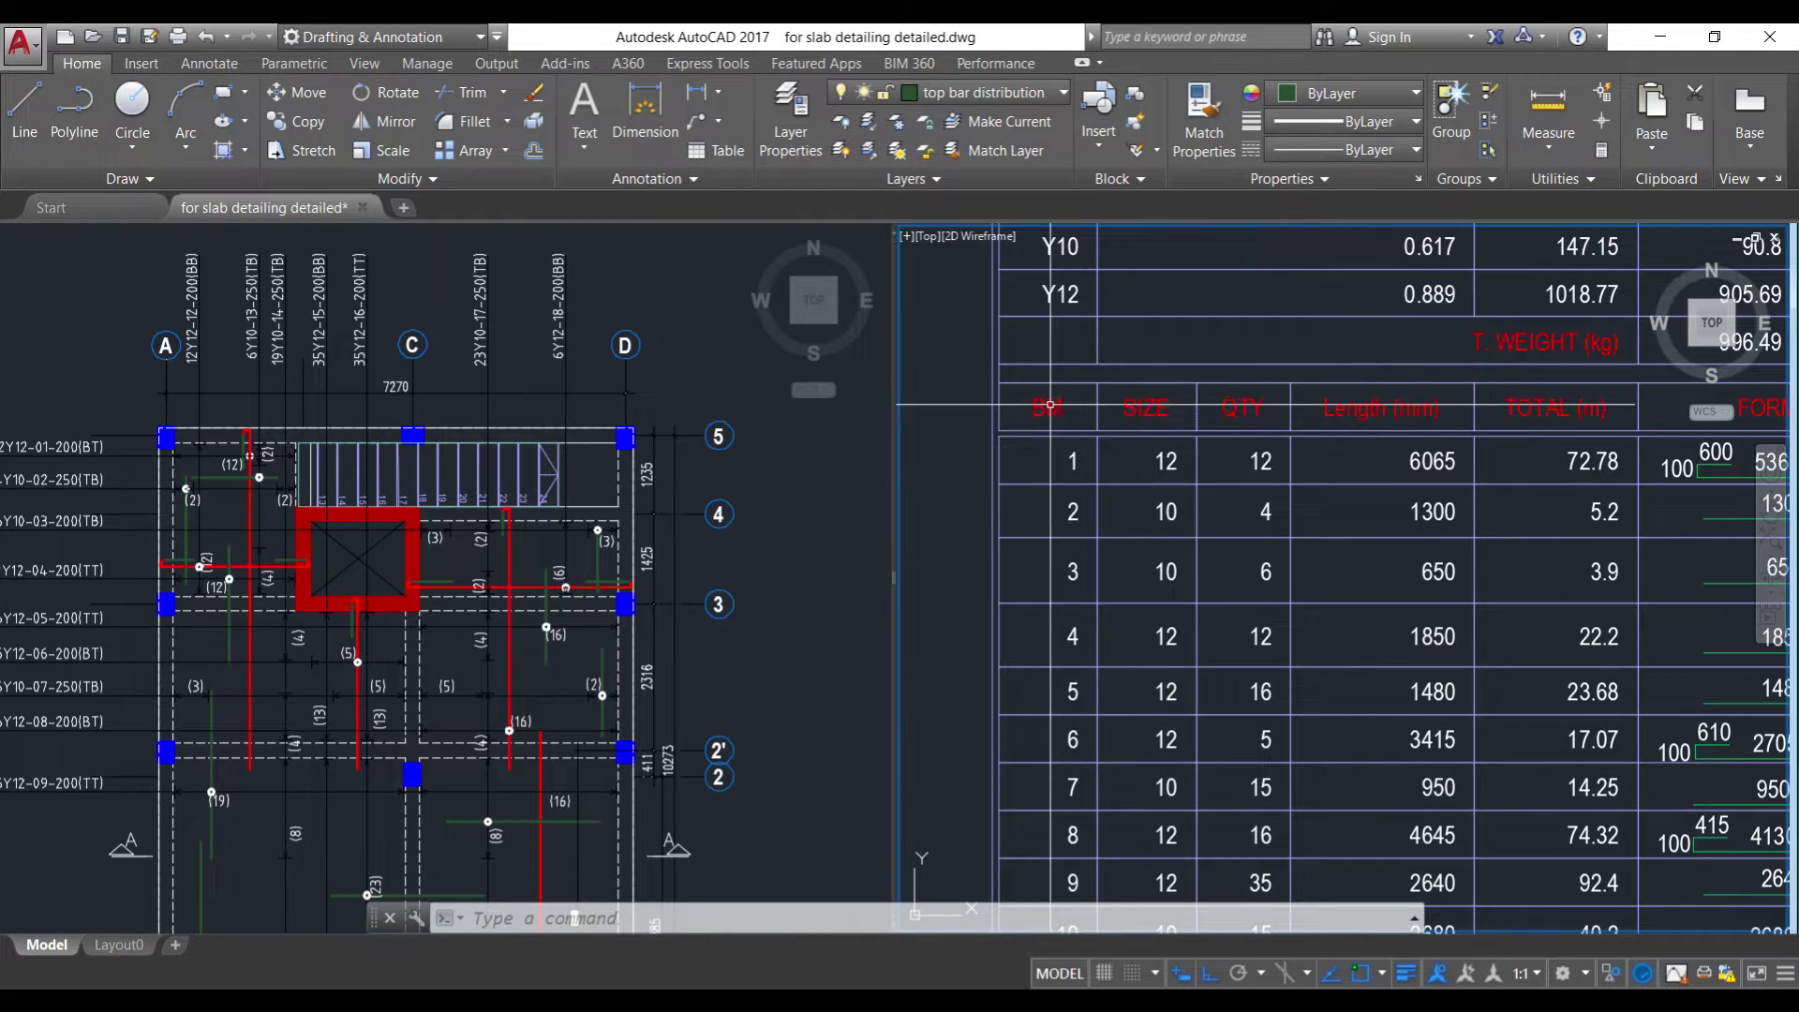
pyautogui.scroll(-3, 1054, 404)
pyautogui.scroll(6, 1154, 722)
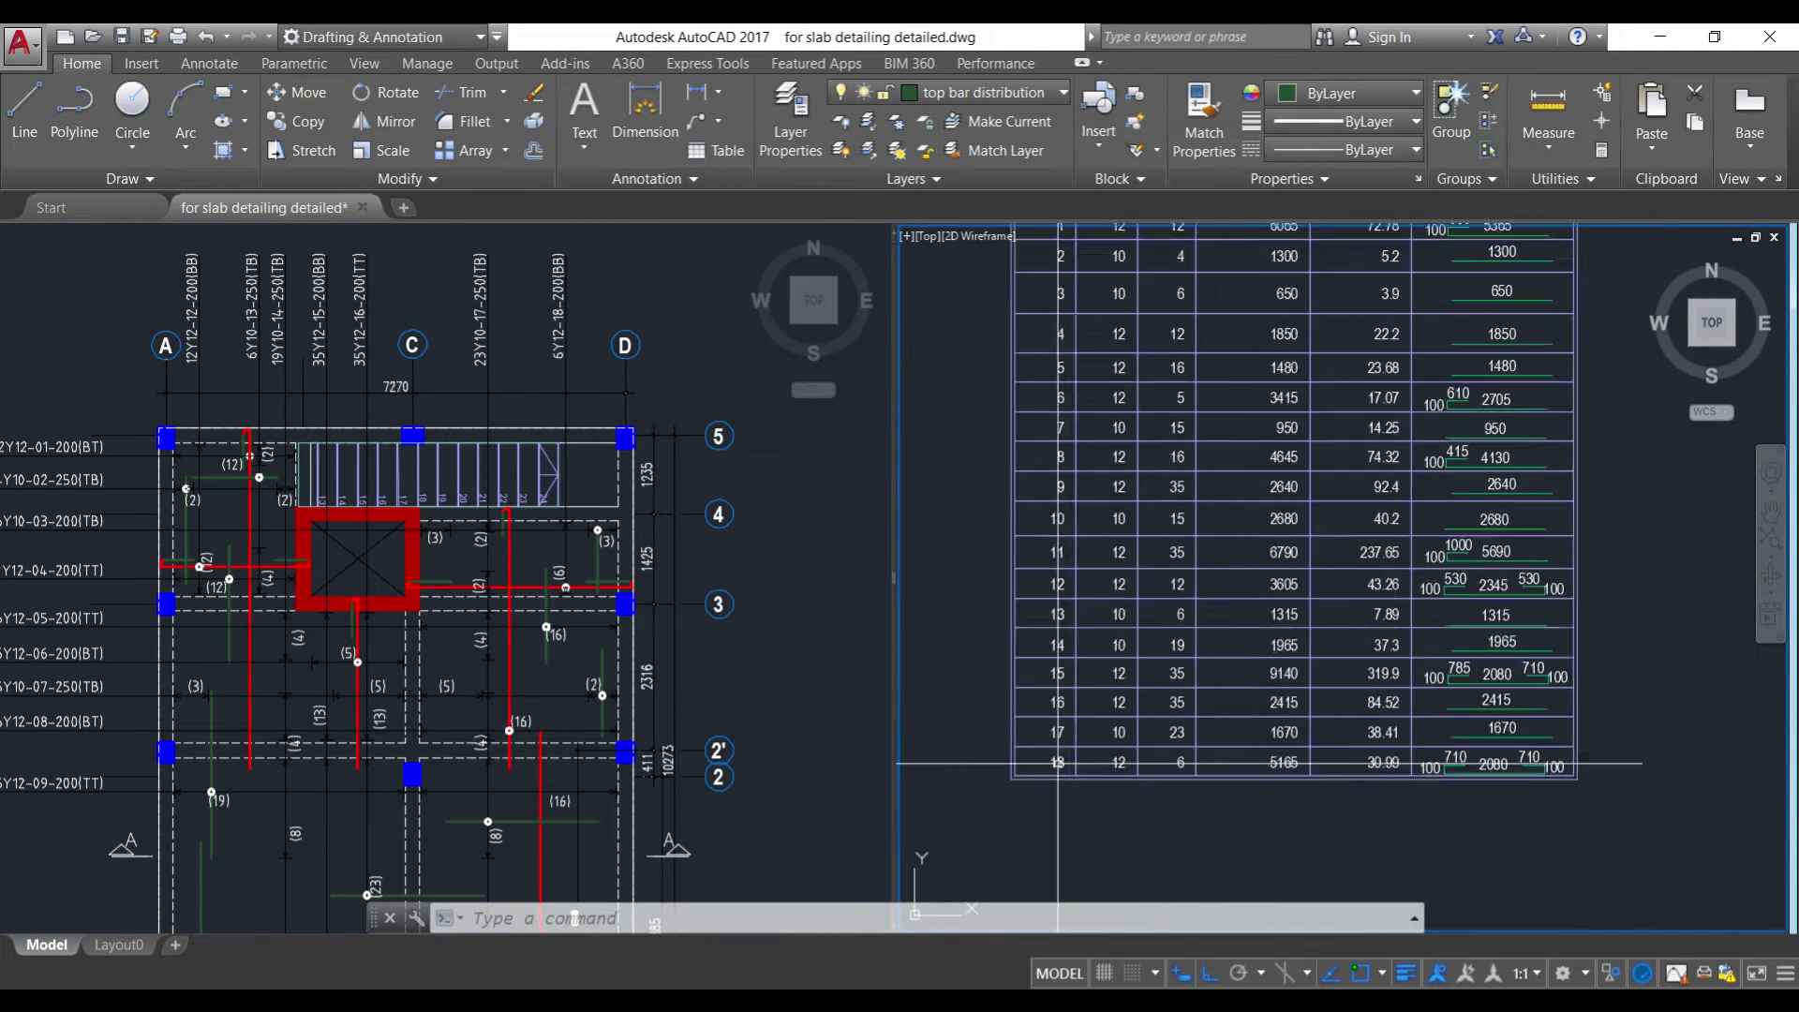
pyautogui.scroll(-5, 1154, 722)
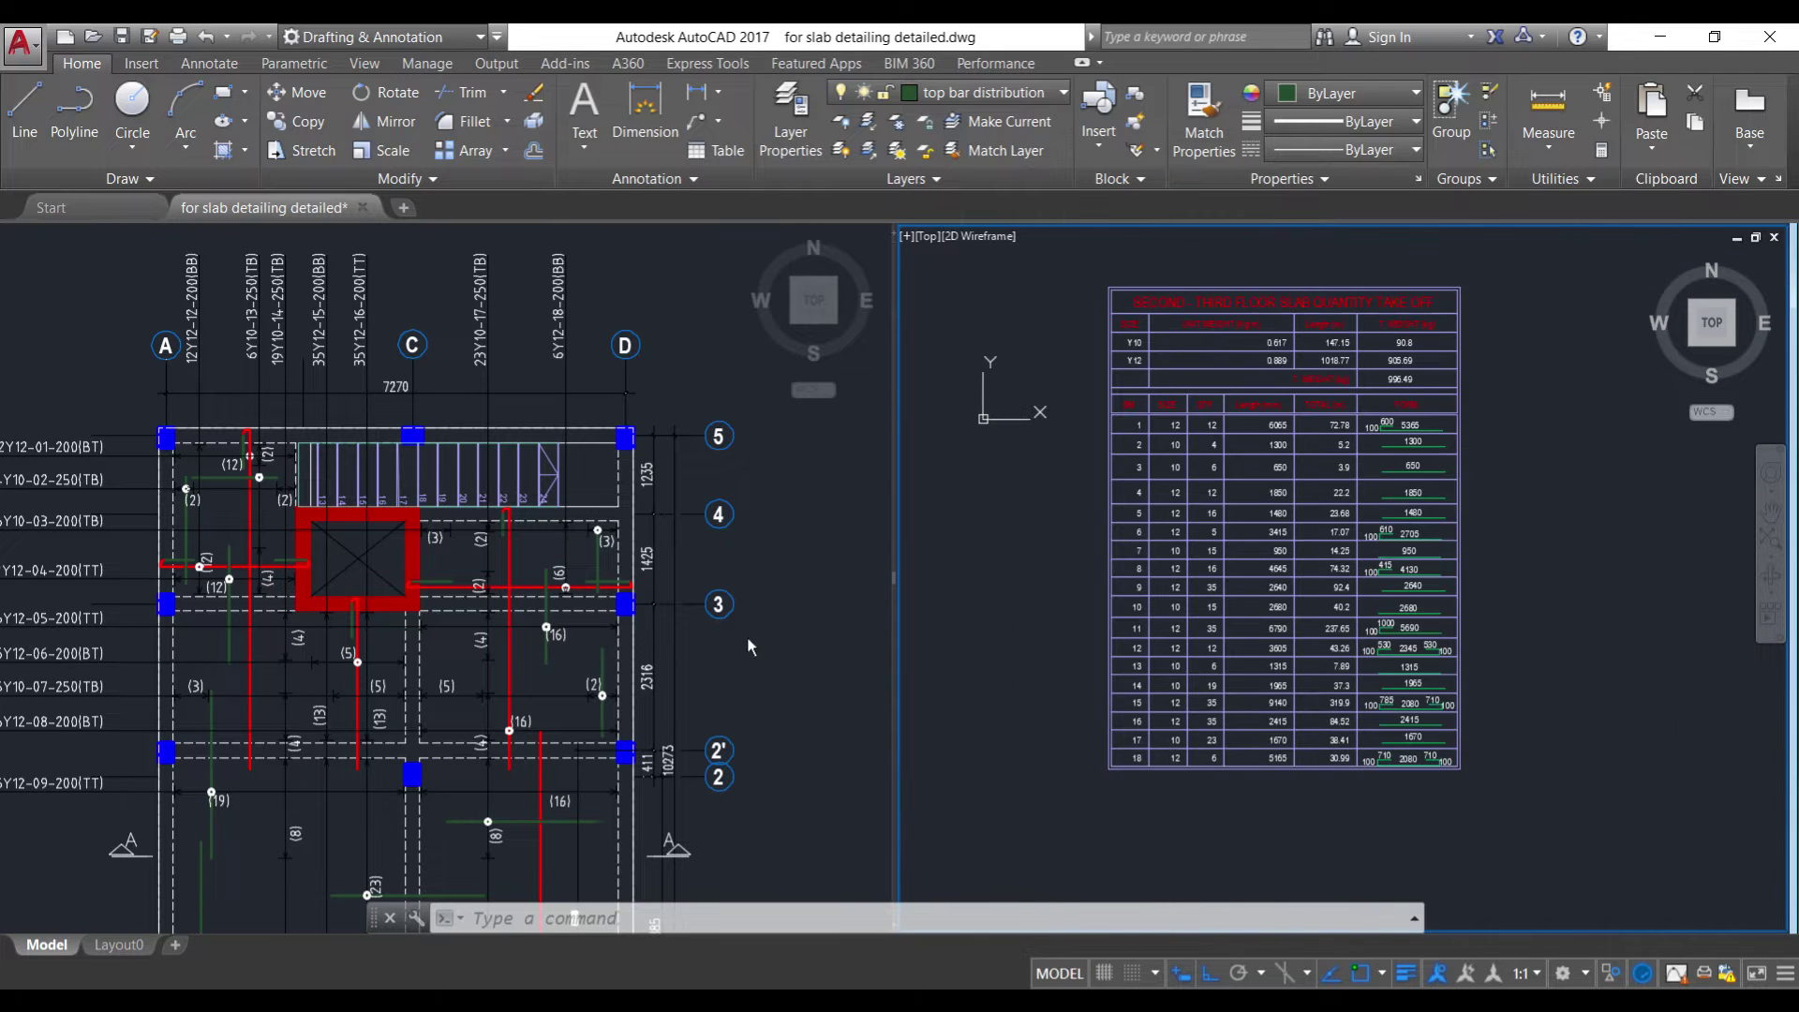
pyautogui.scroll(-2, 962, 441)
# - Compare the 12Y12-01-200(BT) bar label on the slab plan with the bar mark column of the take-off table
pyautogui.click(181, 432)
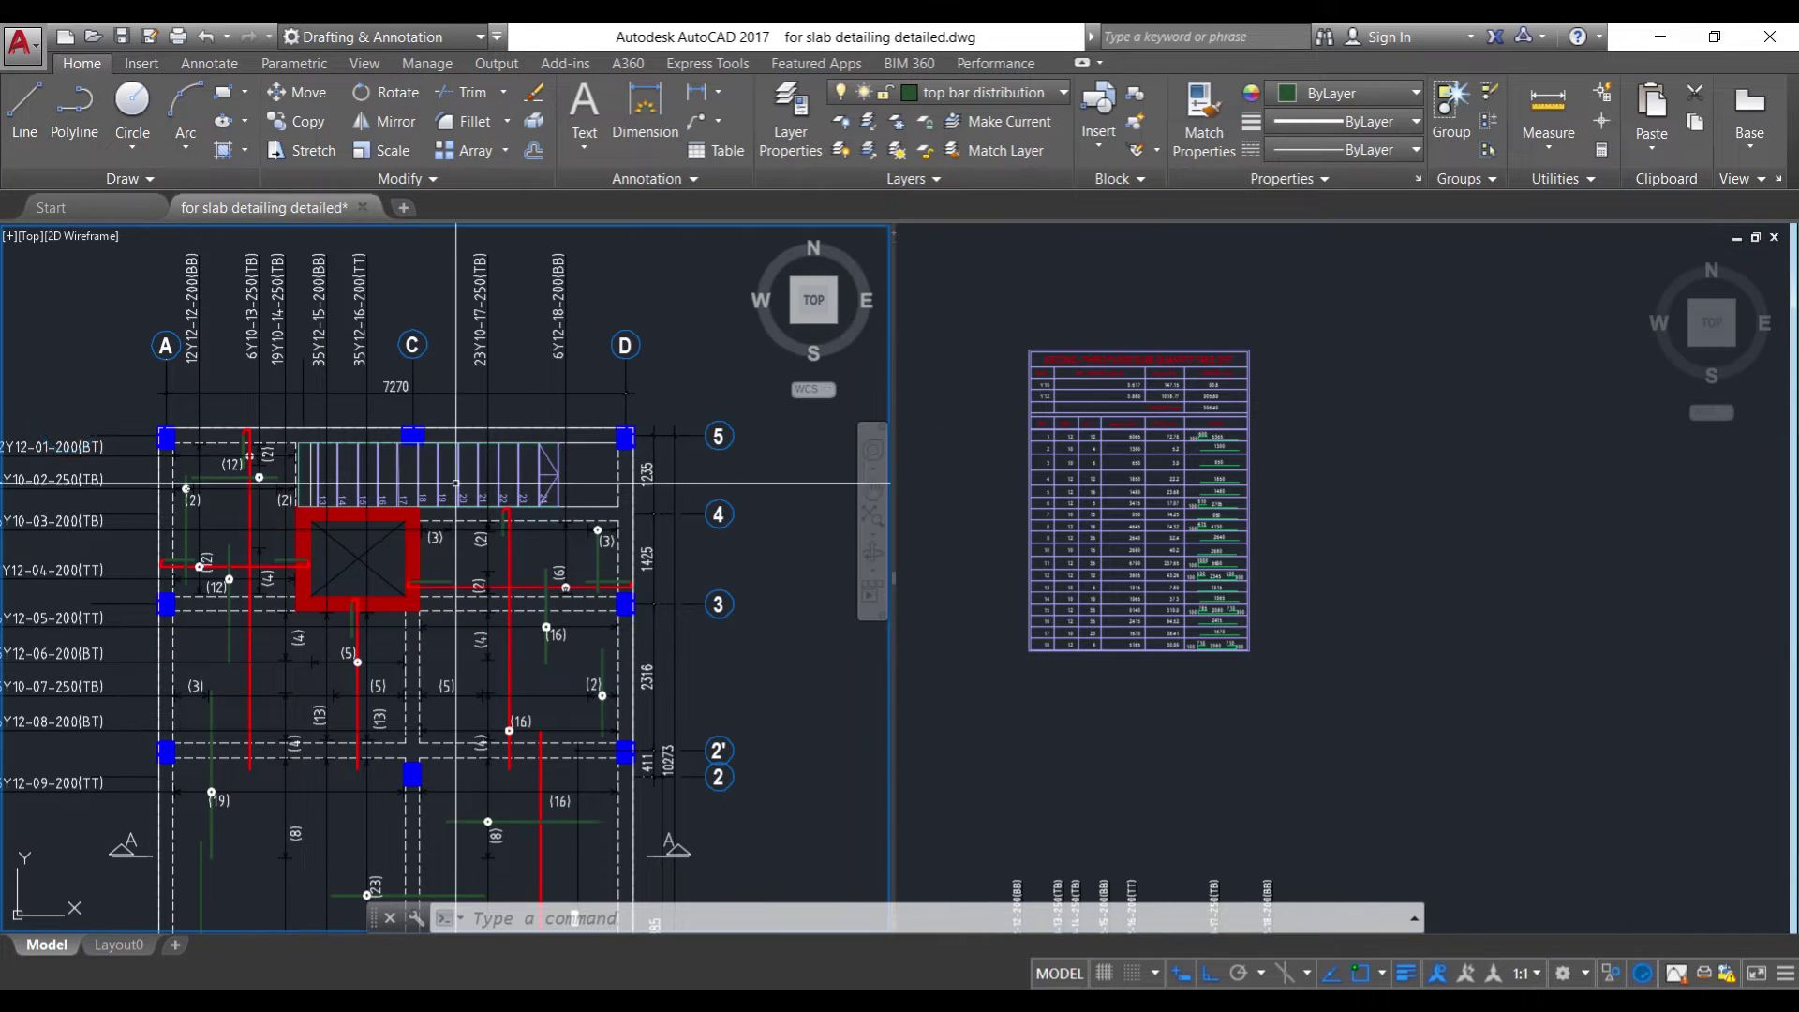
pyautogui.scroll(-2, 184, 465)
pyautogui.scroll(7, 184, 464)
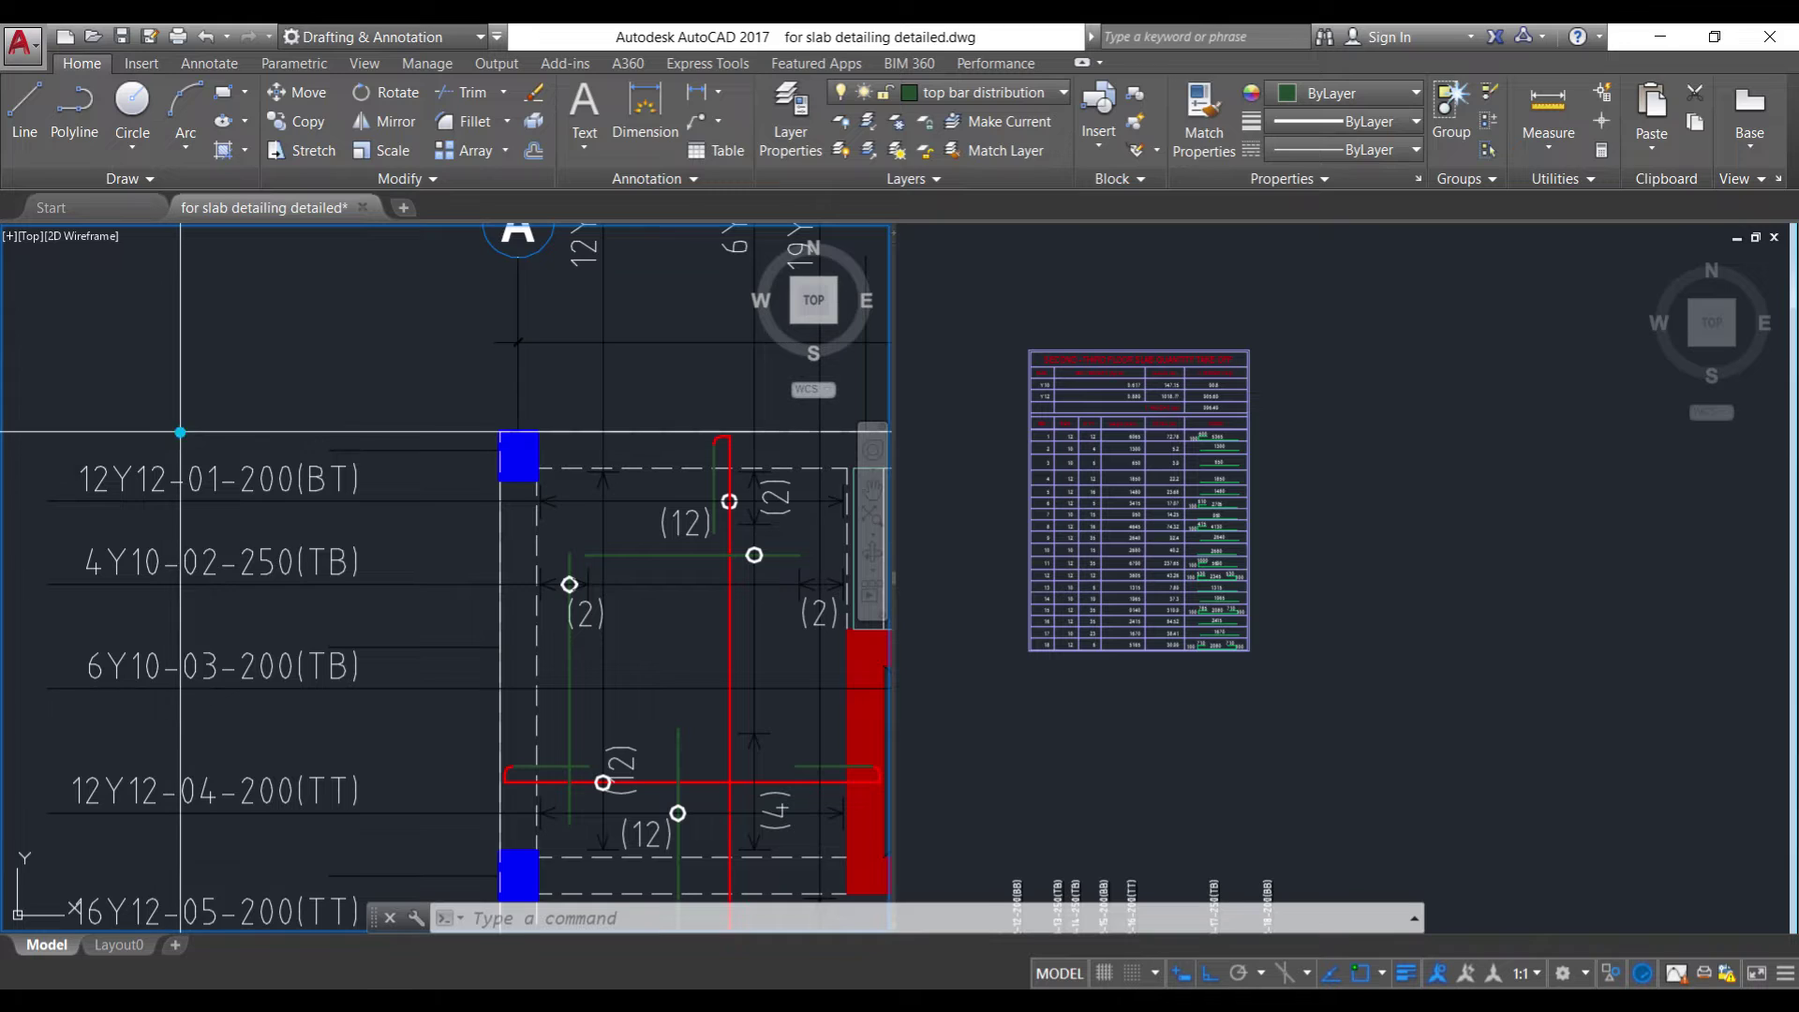
pyautogui.click(181, 431)
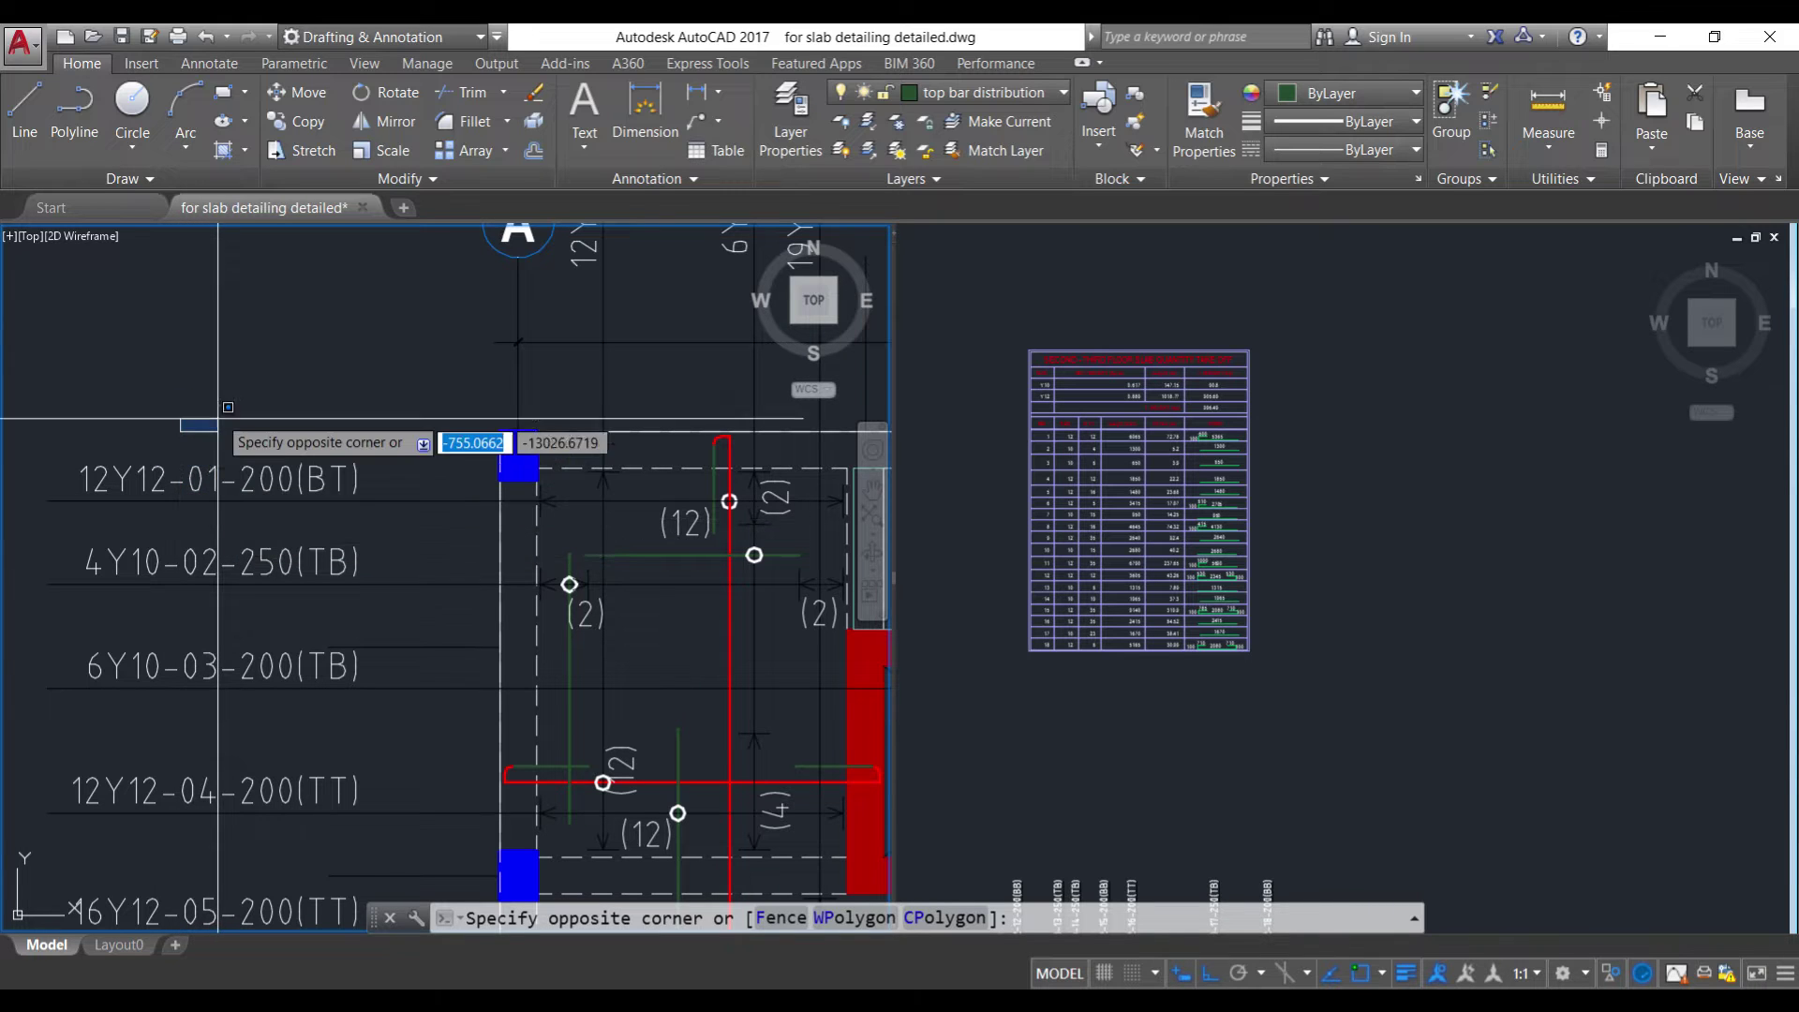
pyautogui.click(218, 429)
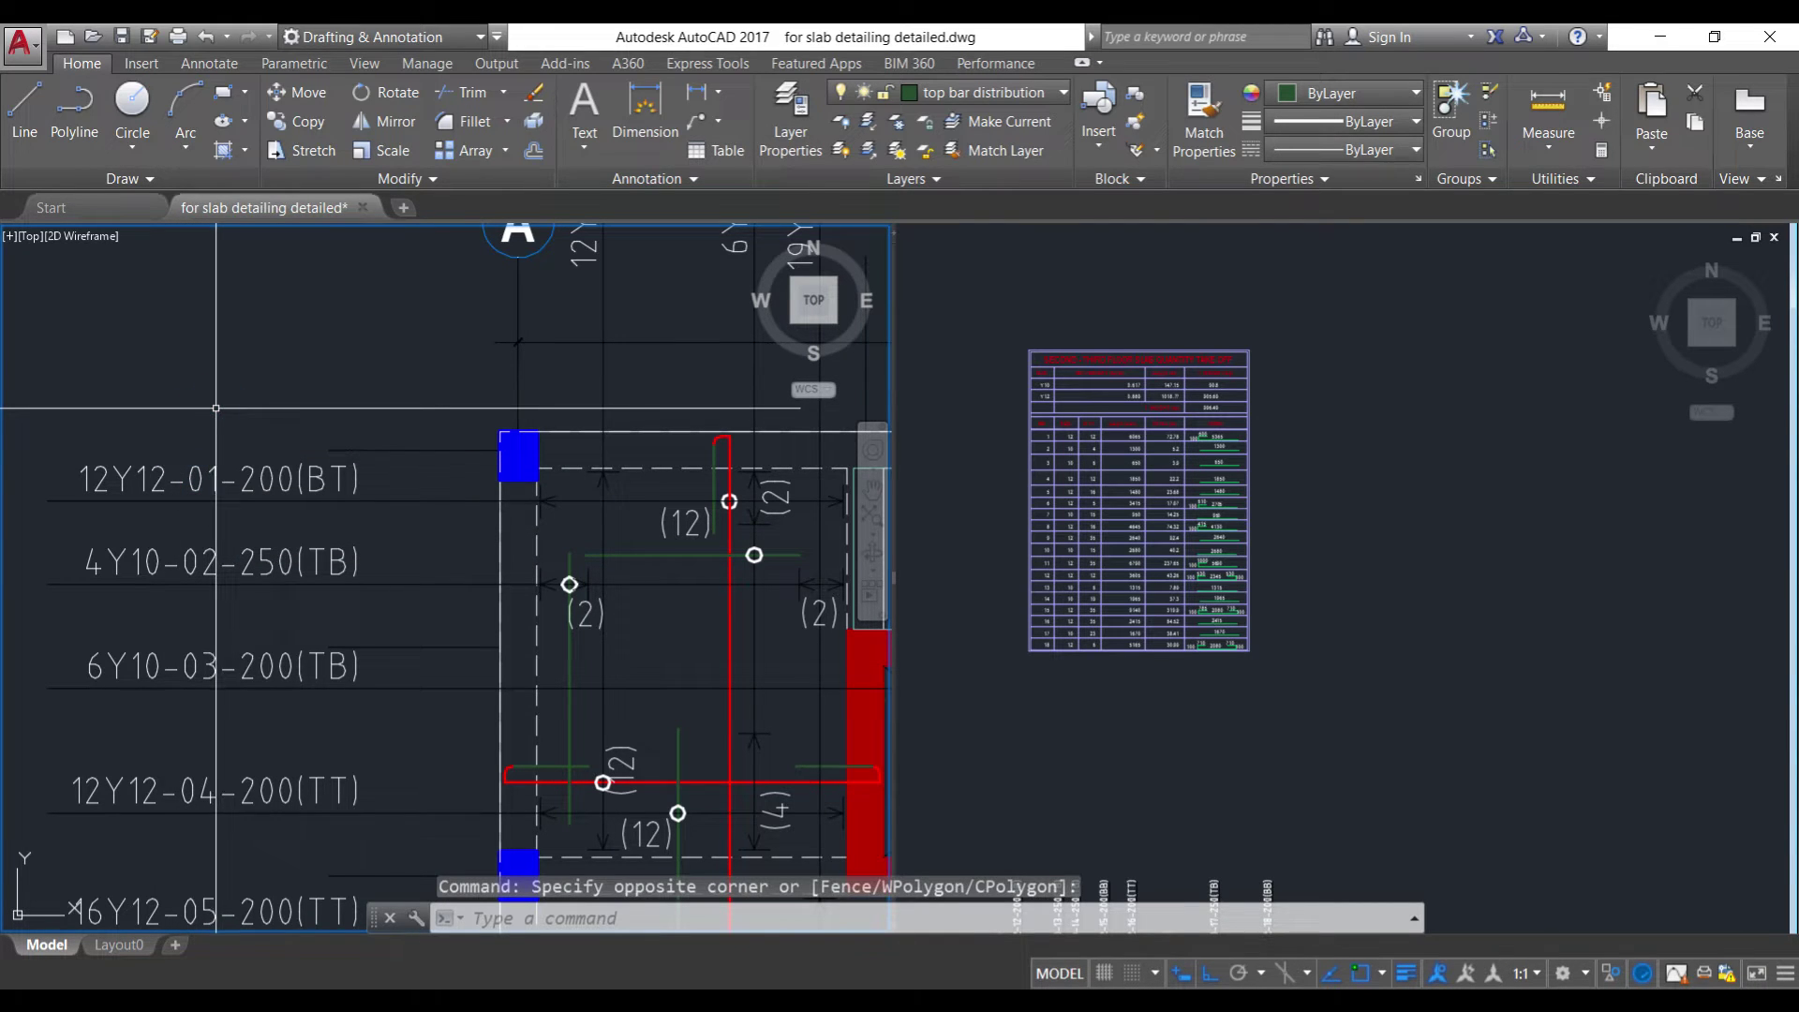
pyautogui.click(1071, 392)
pyautogui.scroll(2, 1032, 427)
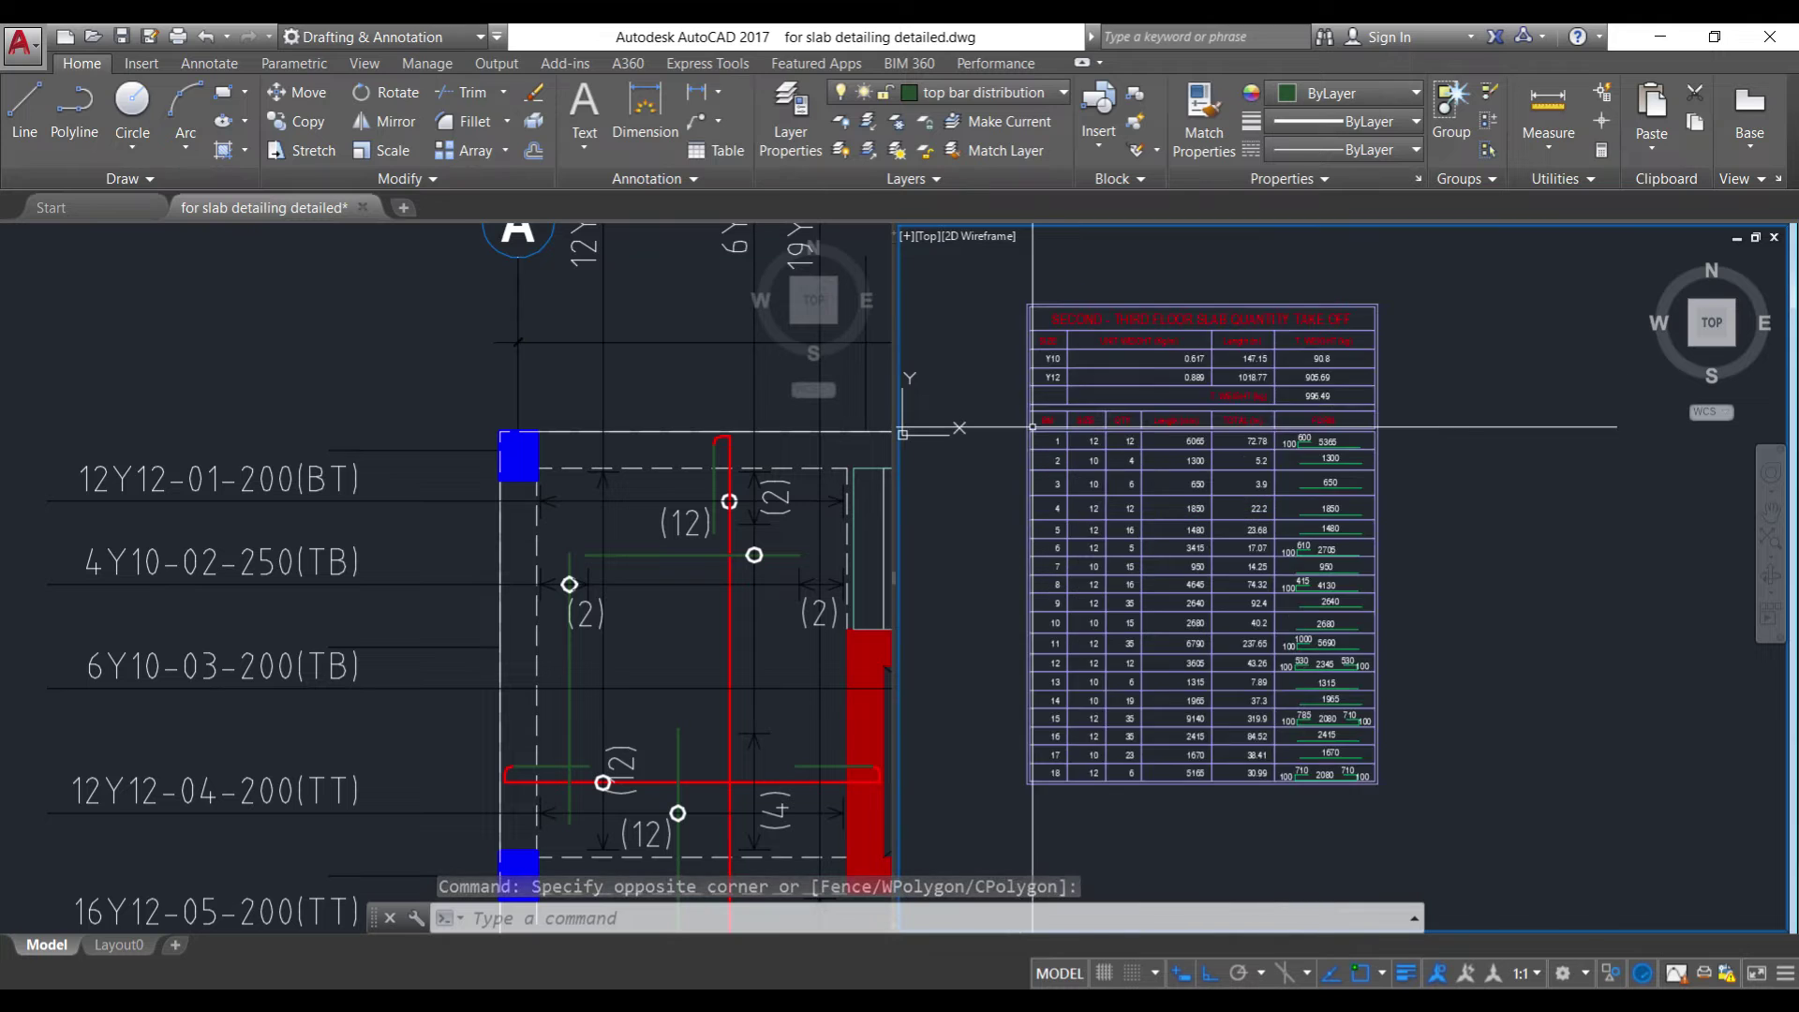
pyautogui.scroll(2, 1031, 426)
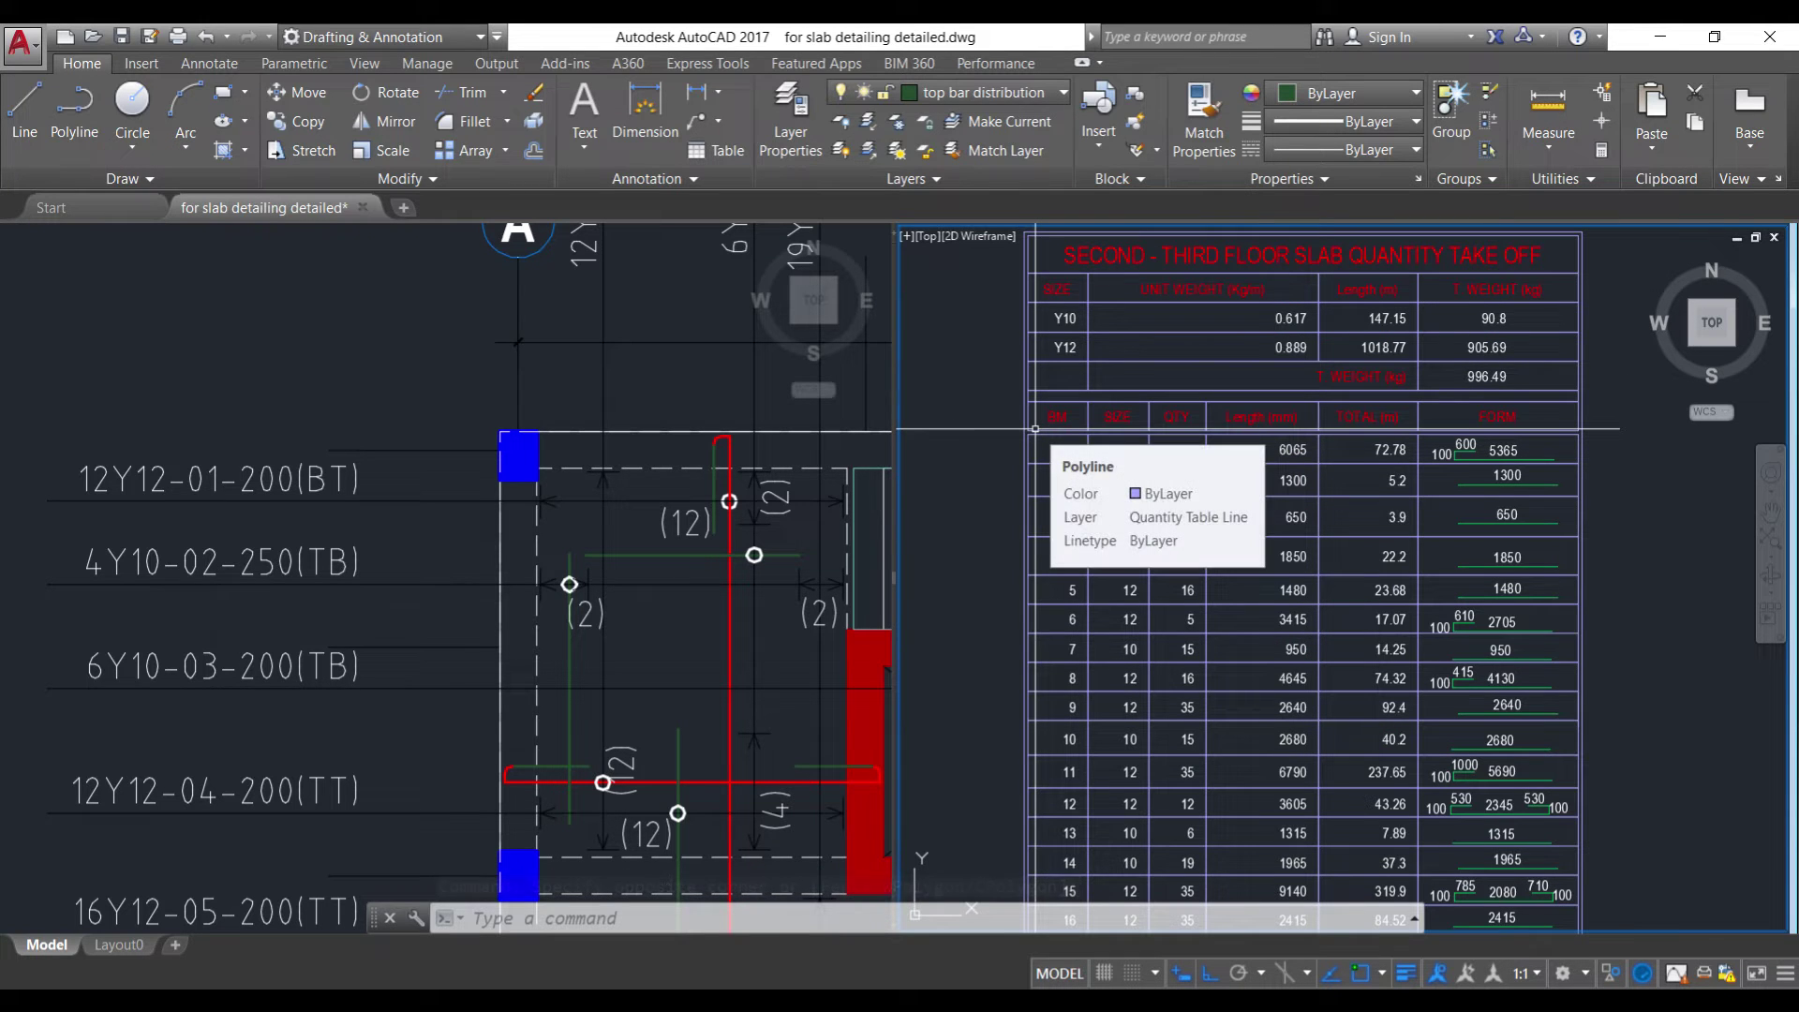
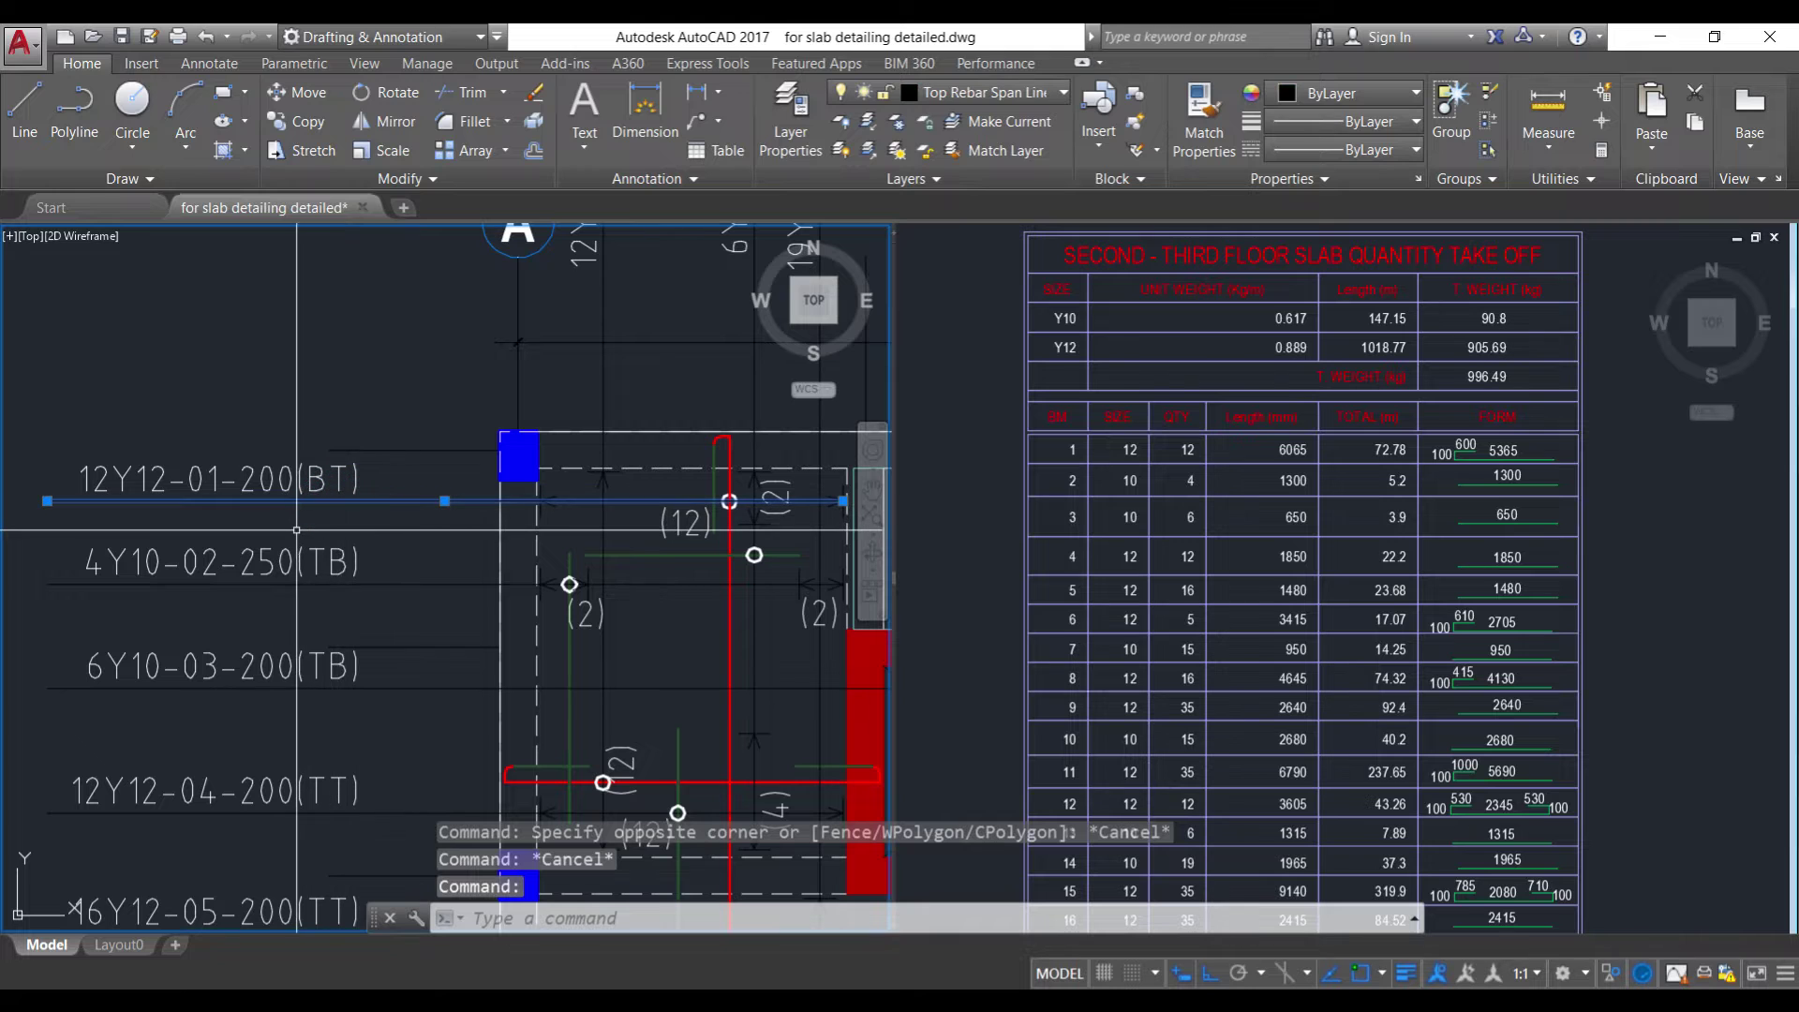
# - Trace the span line of 12Y12-01-200(BT) from its label to the circled bar marker on the slab plan
pyautogui.click(72, 386)
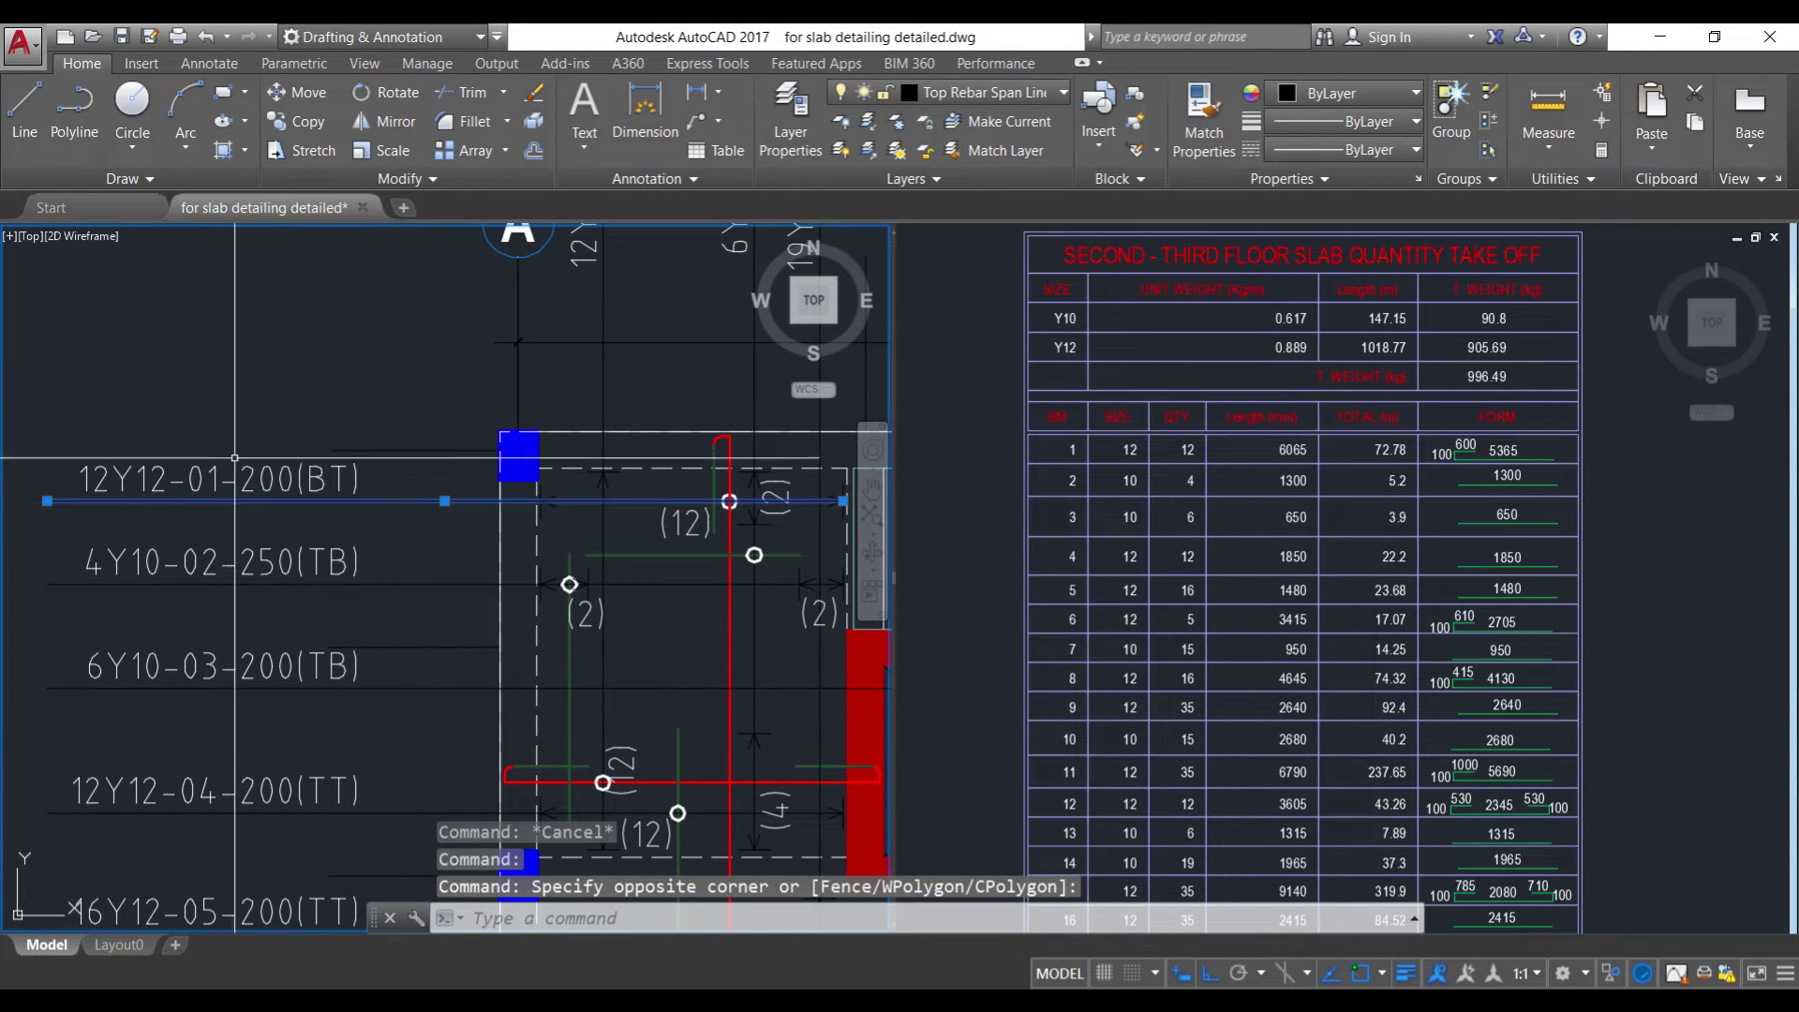
pyautogui.scroll(-2, 246, 474)
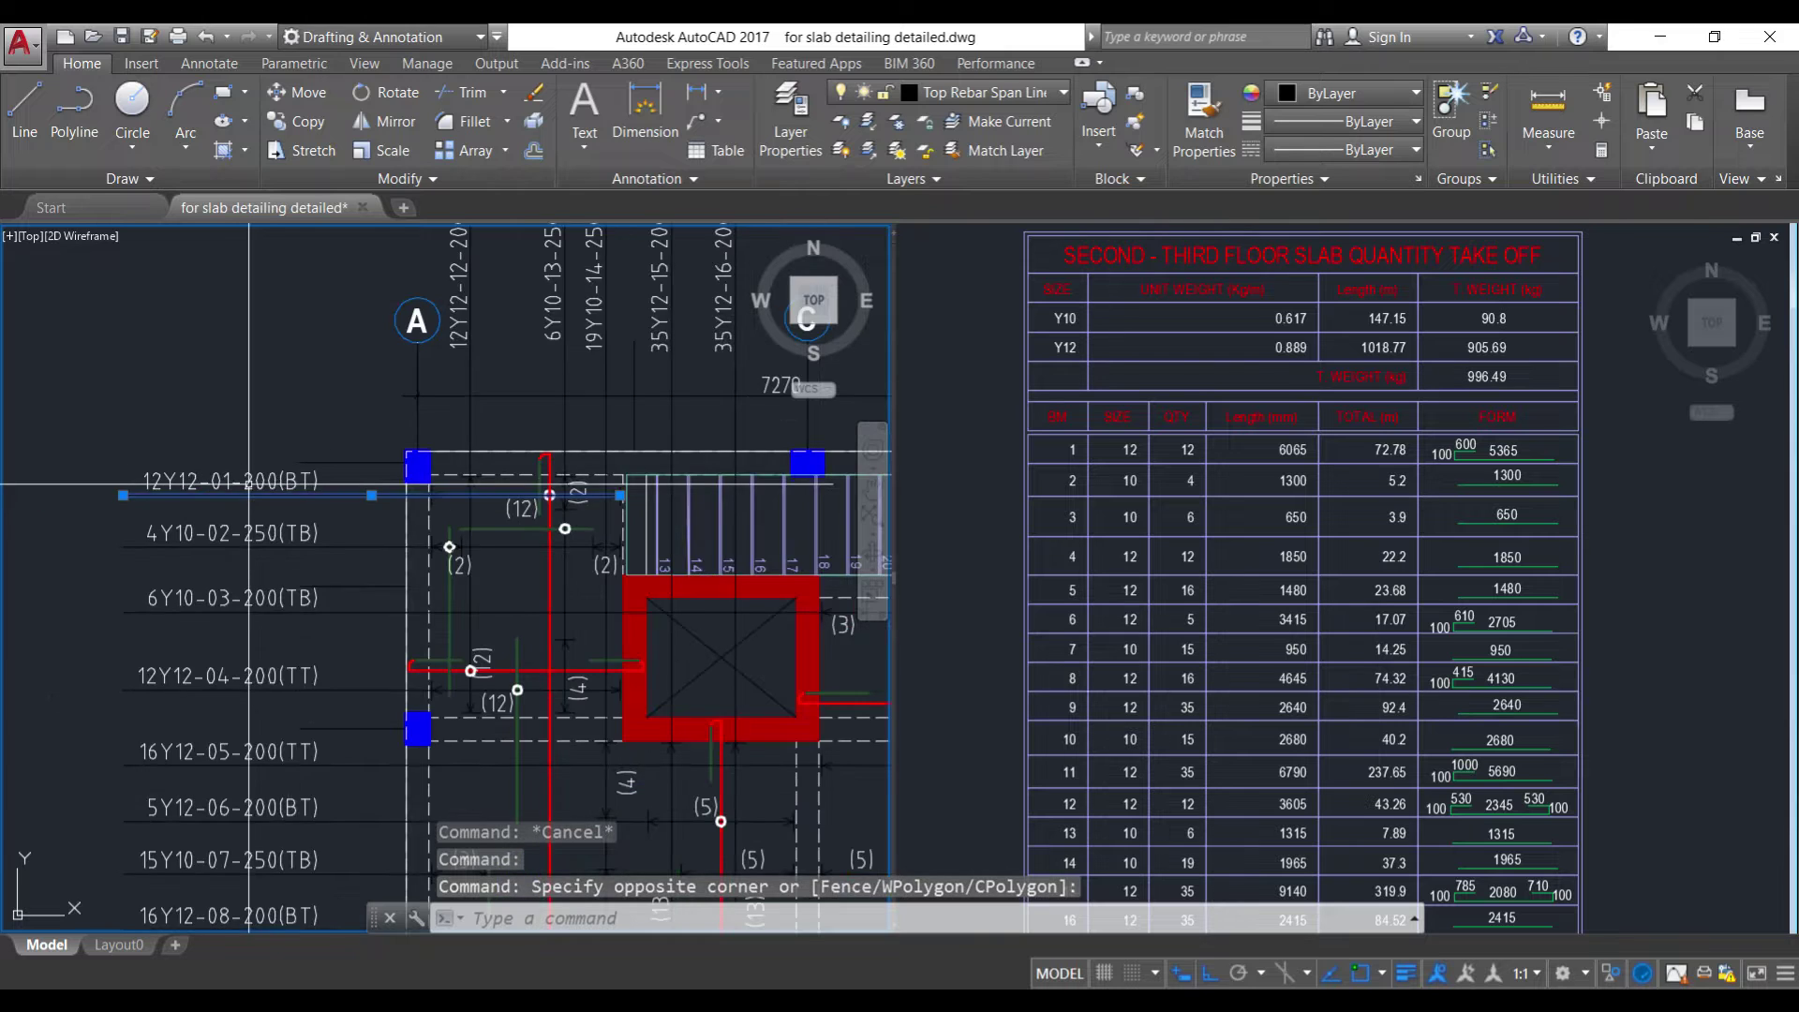
pyautogui.scroll(7, 523, 438)
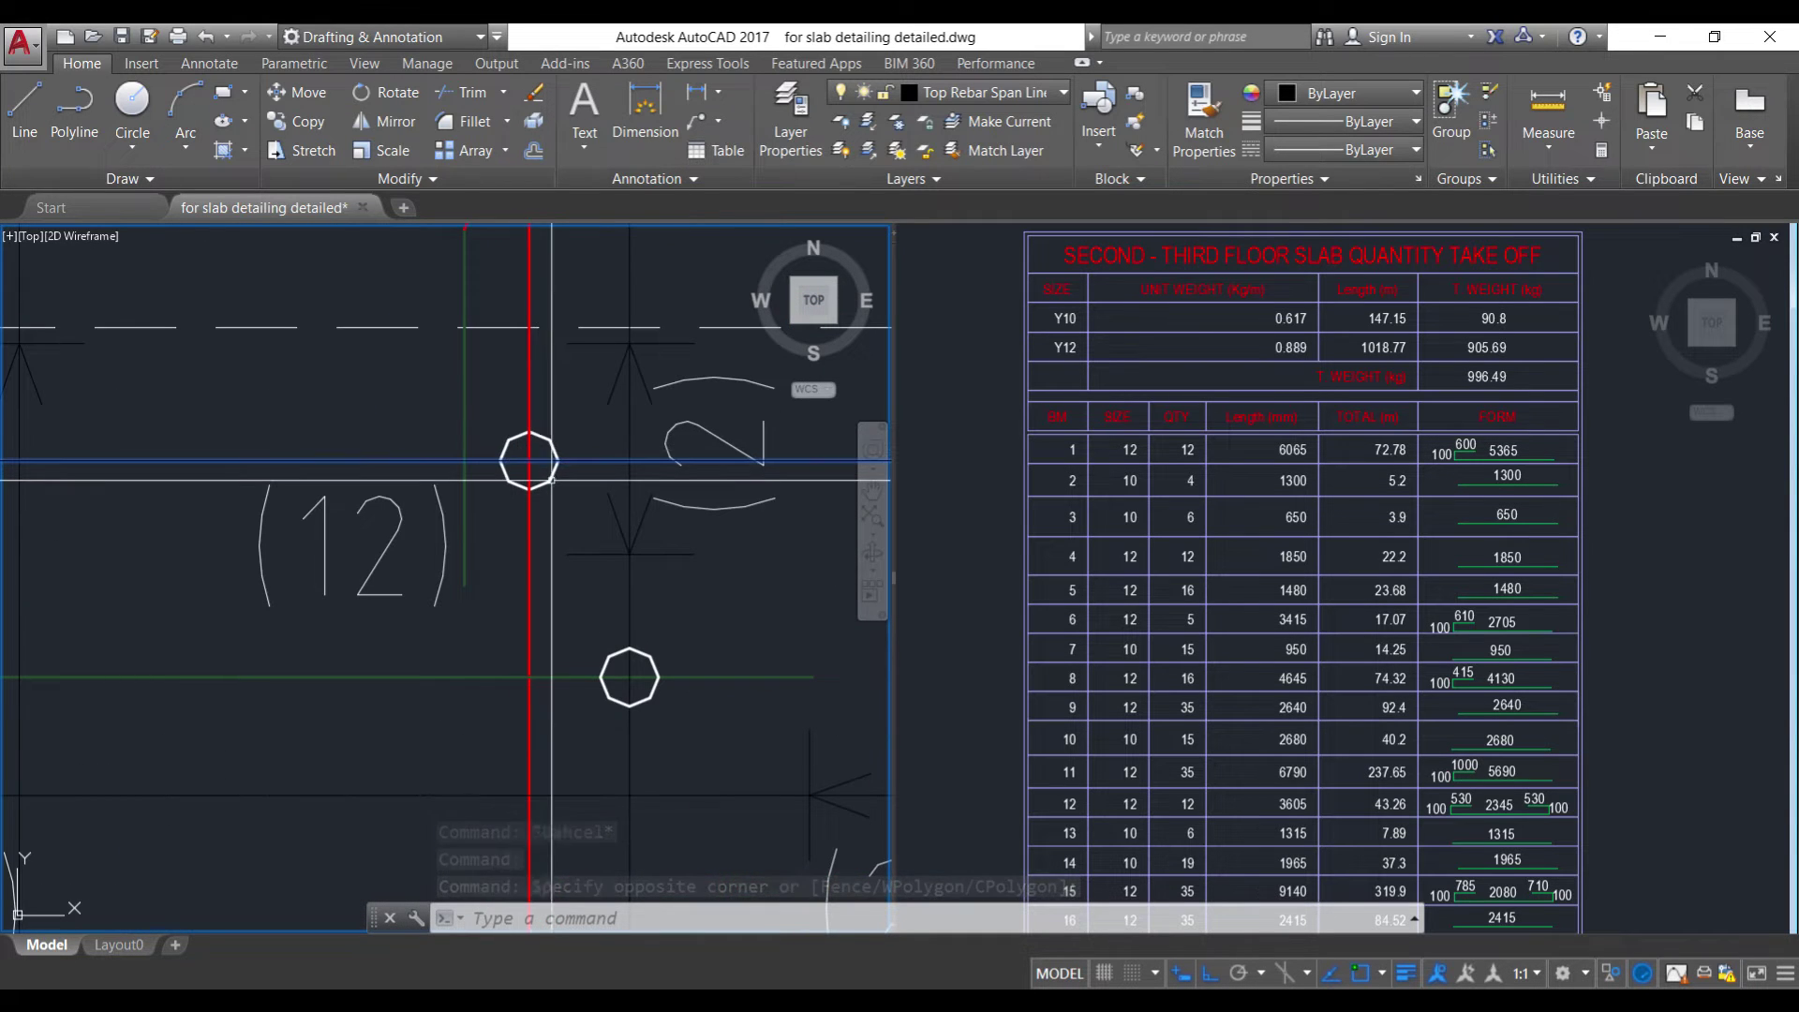
pyautogui.scroll(-4, 526, 437)
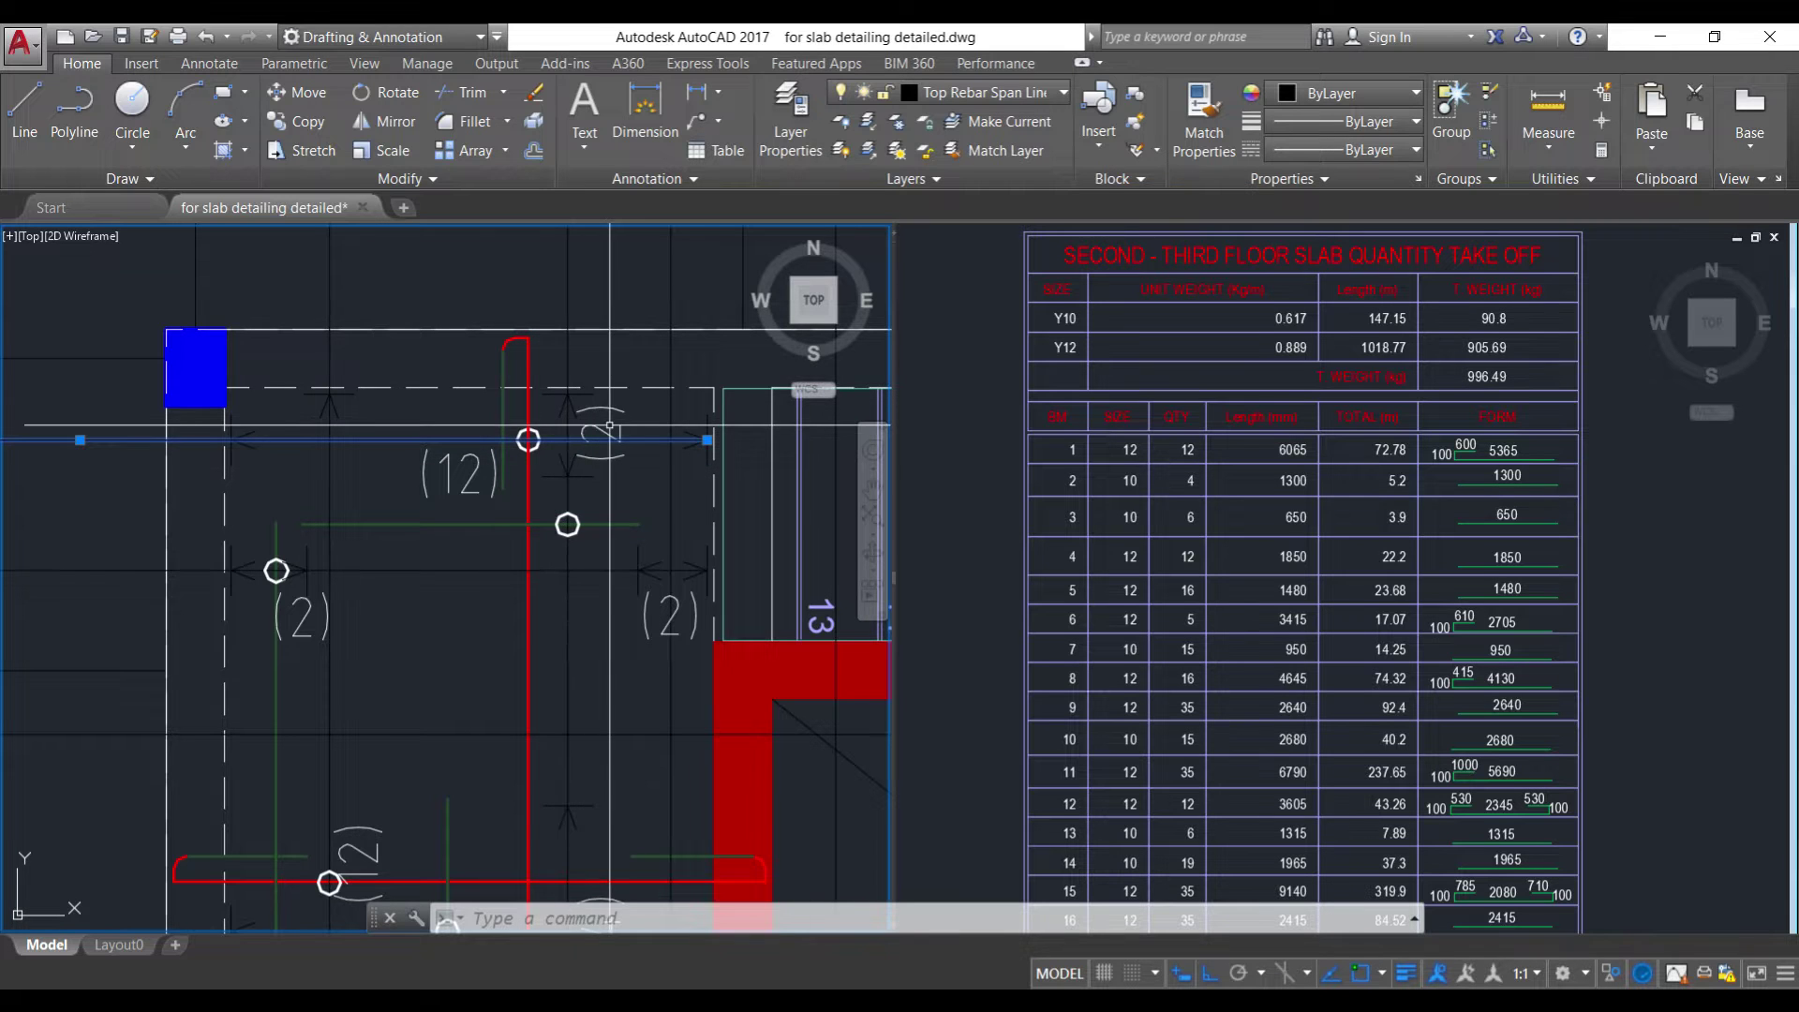
pyautogui.scroll(-2, 614, 426)
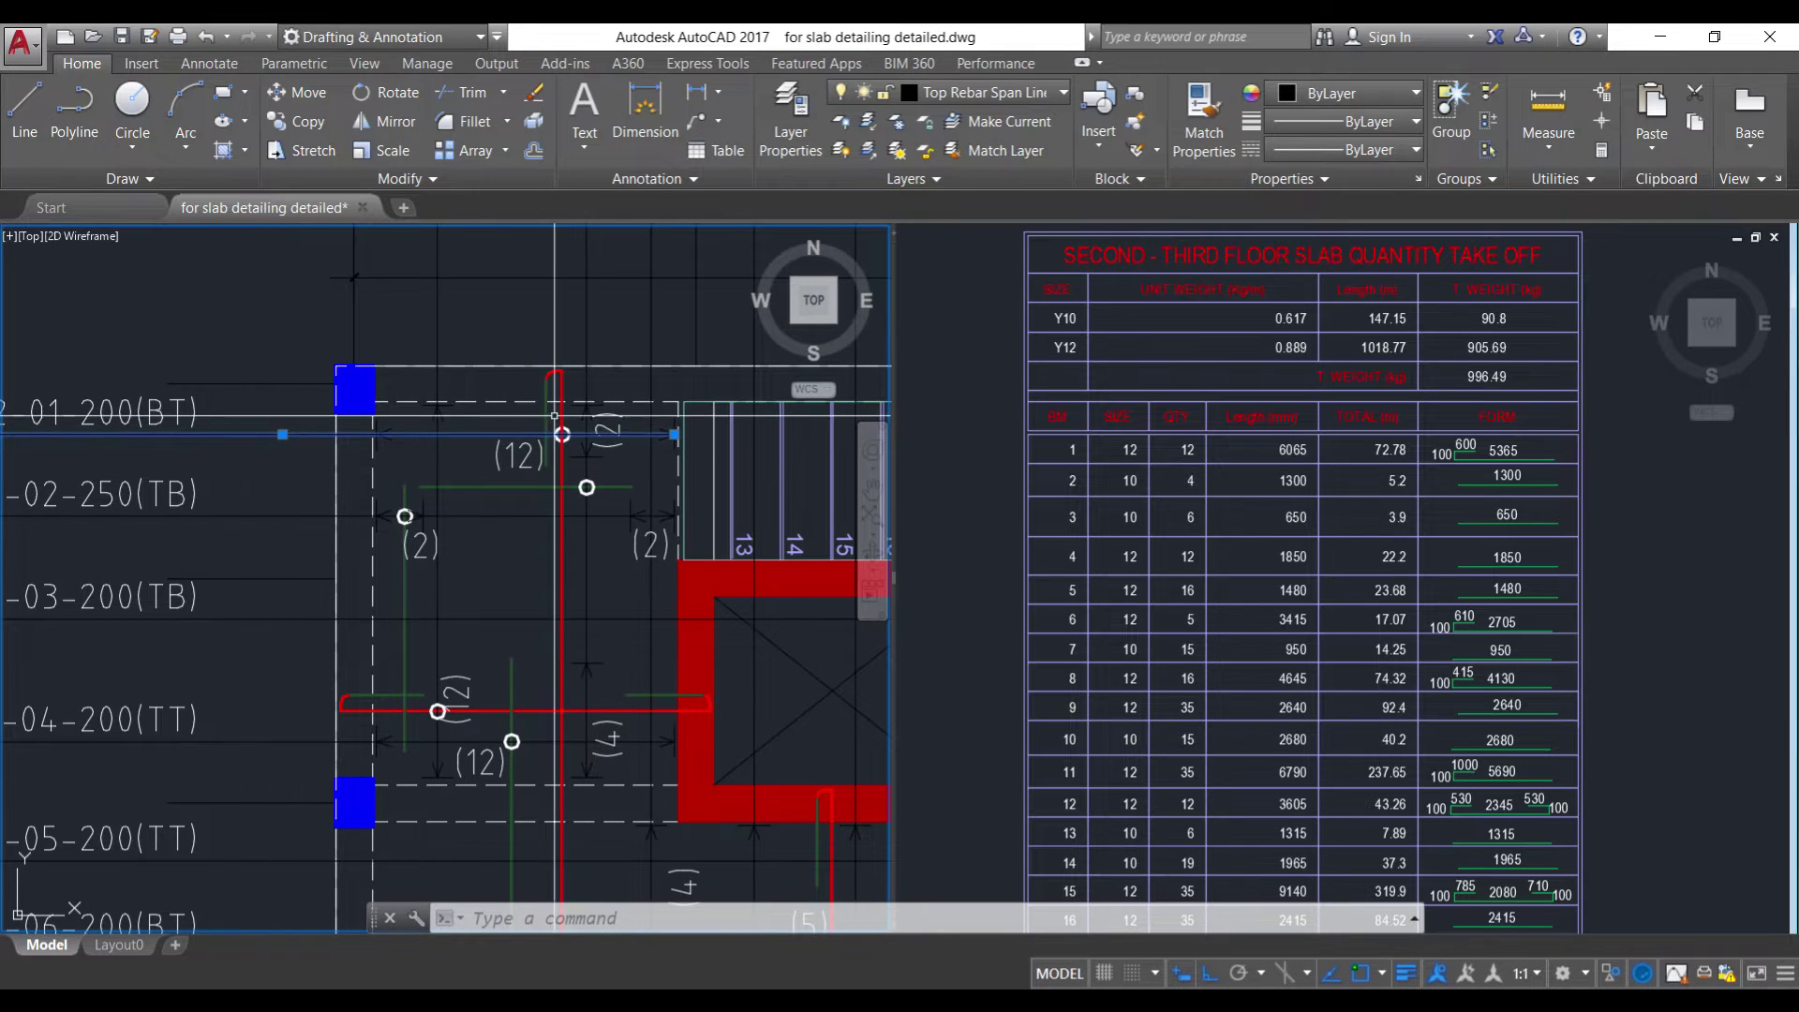
pyautogui.scroll(-2, 555, 426)
pyautogui.scroll(2, 193, 419)
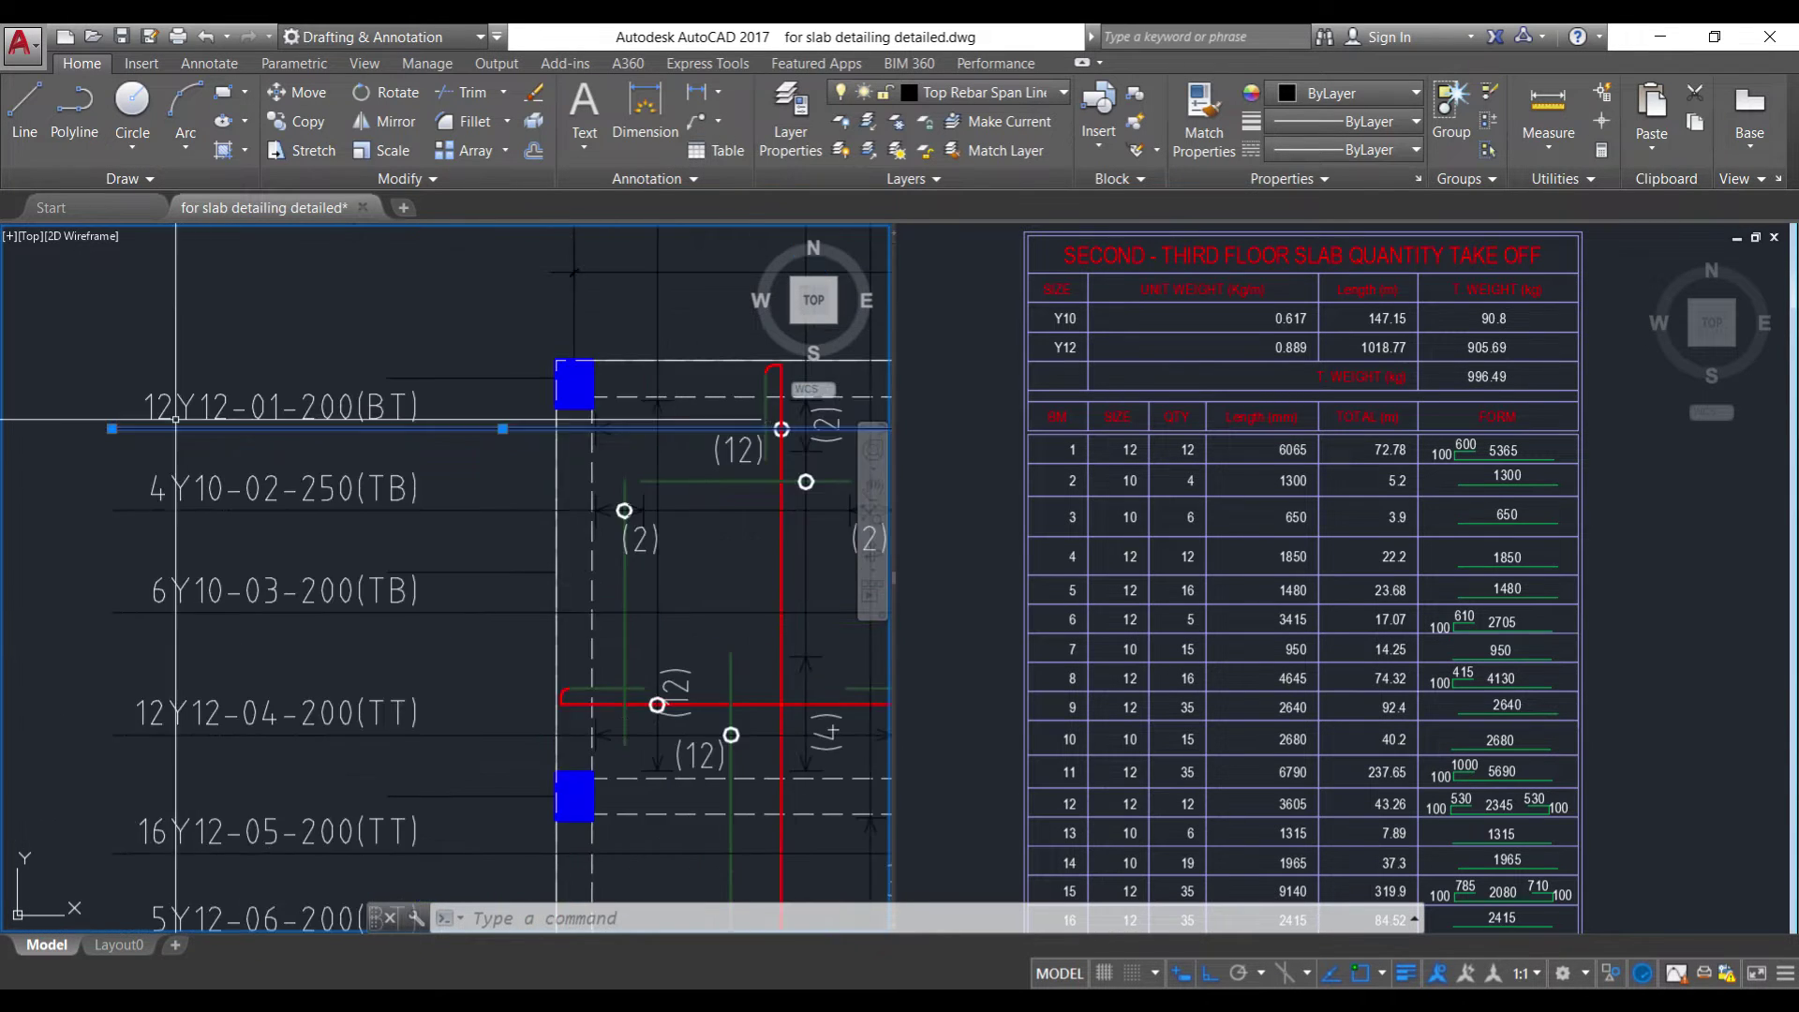
pyautogui.click(119, 374)
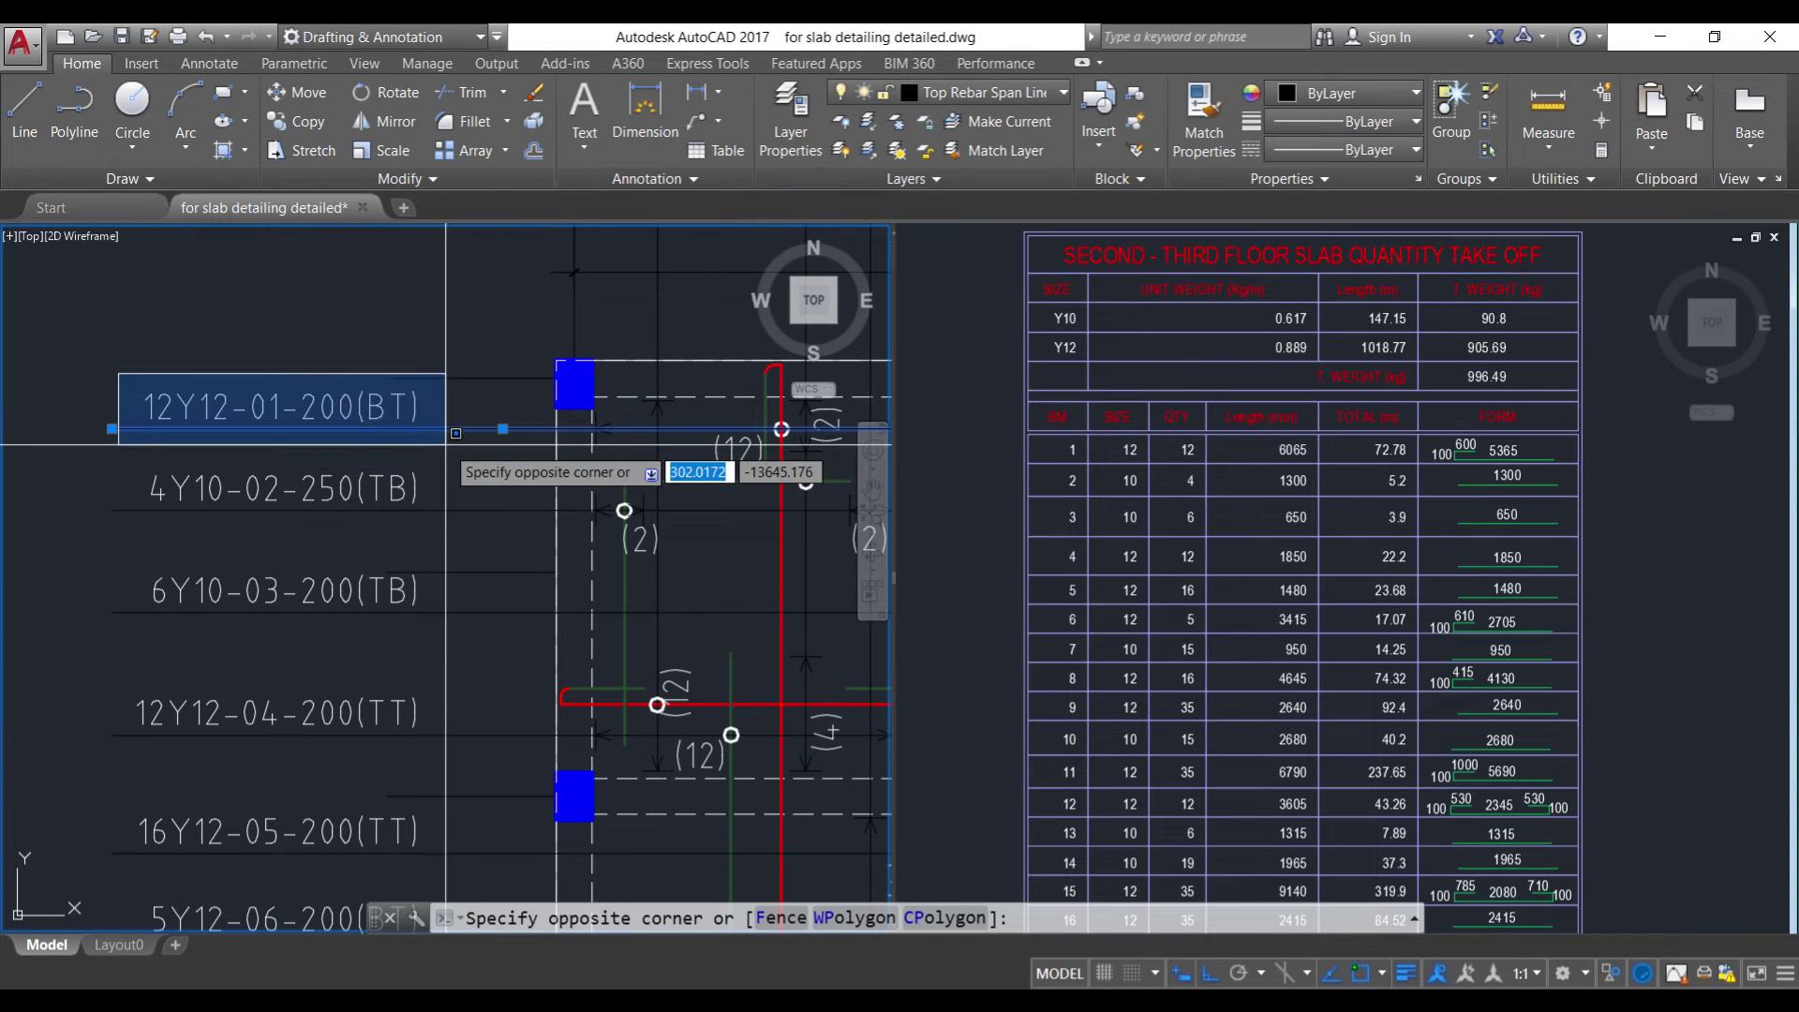
pyautogui.click(312, 426)
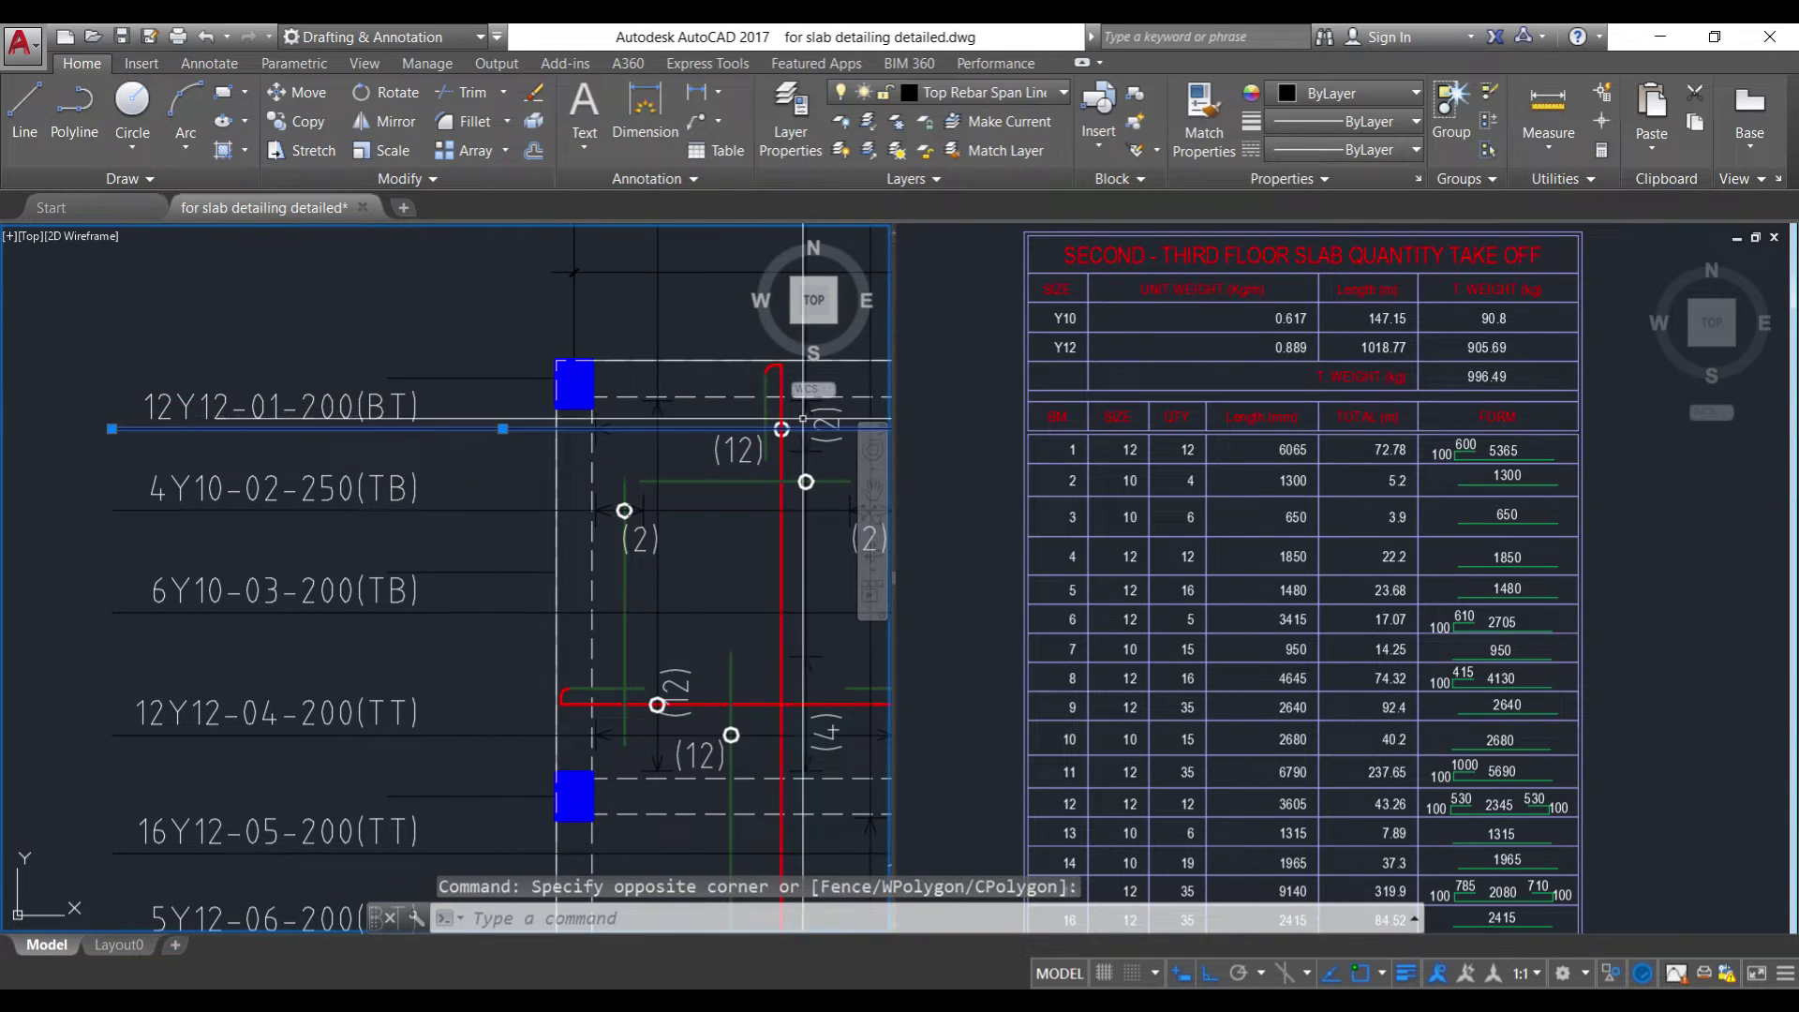
pyautogui.scroll(3, 782, 428)
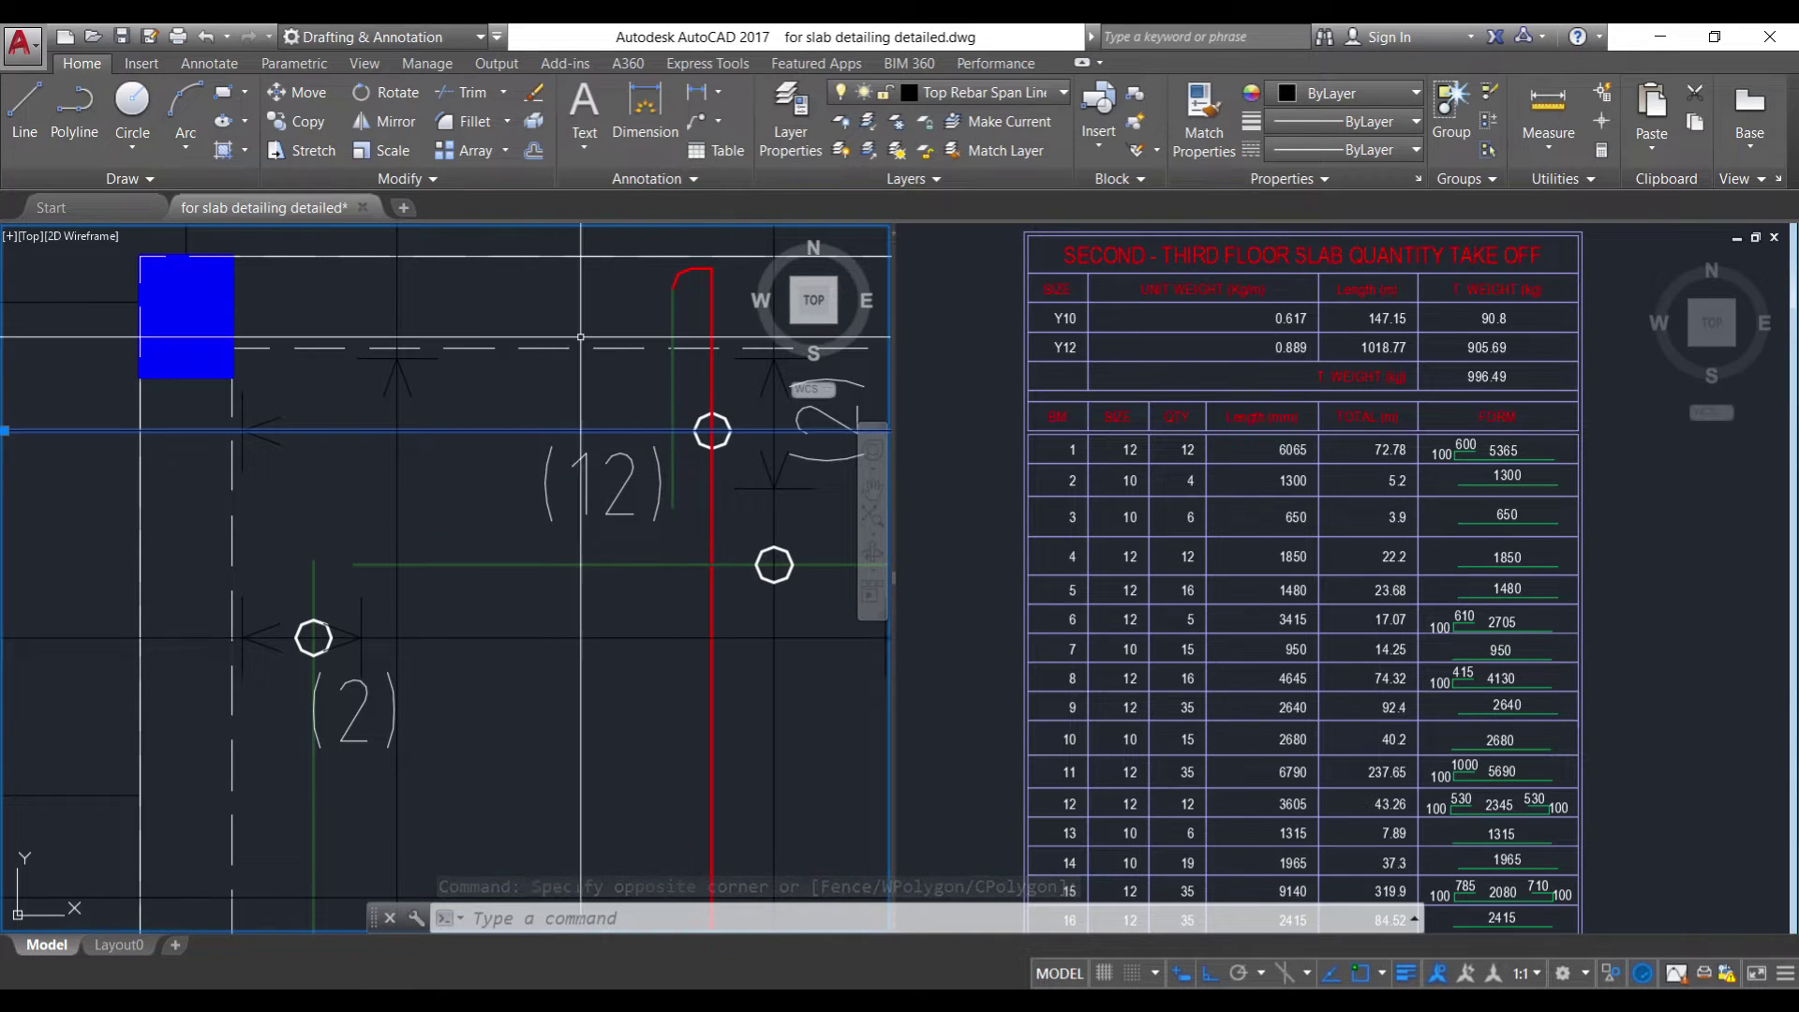
# - Compare the (12) quantity beside the circled marker on the slab plan with the 12Y12-01-200(BT) label
pyautogui.scroll(-3, 613, 386)
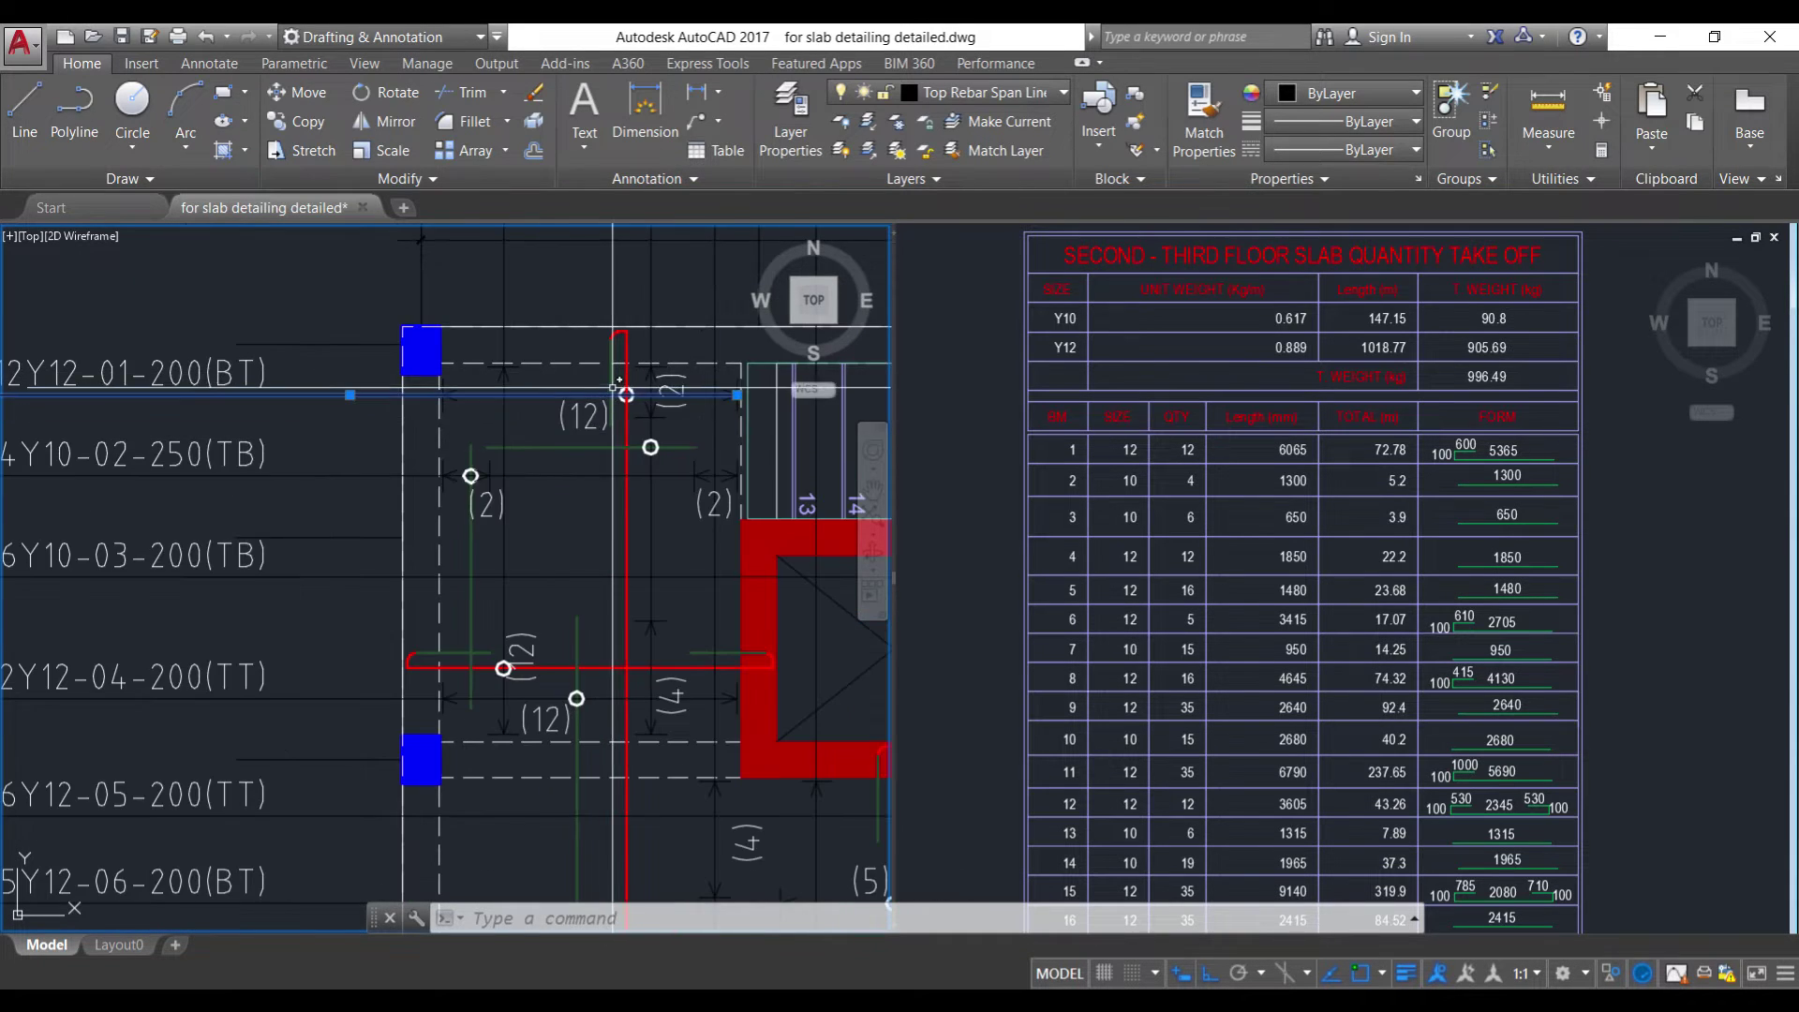
pyautogui.scroll(-2, 614, 386)
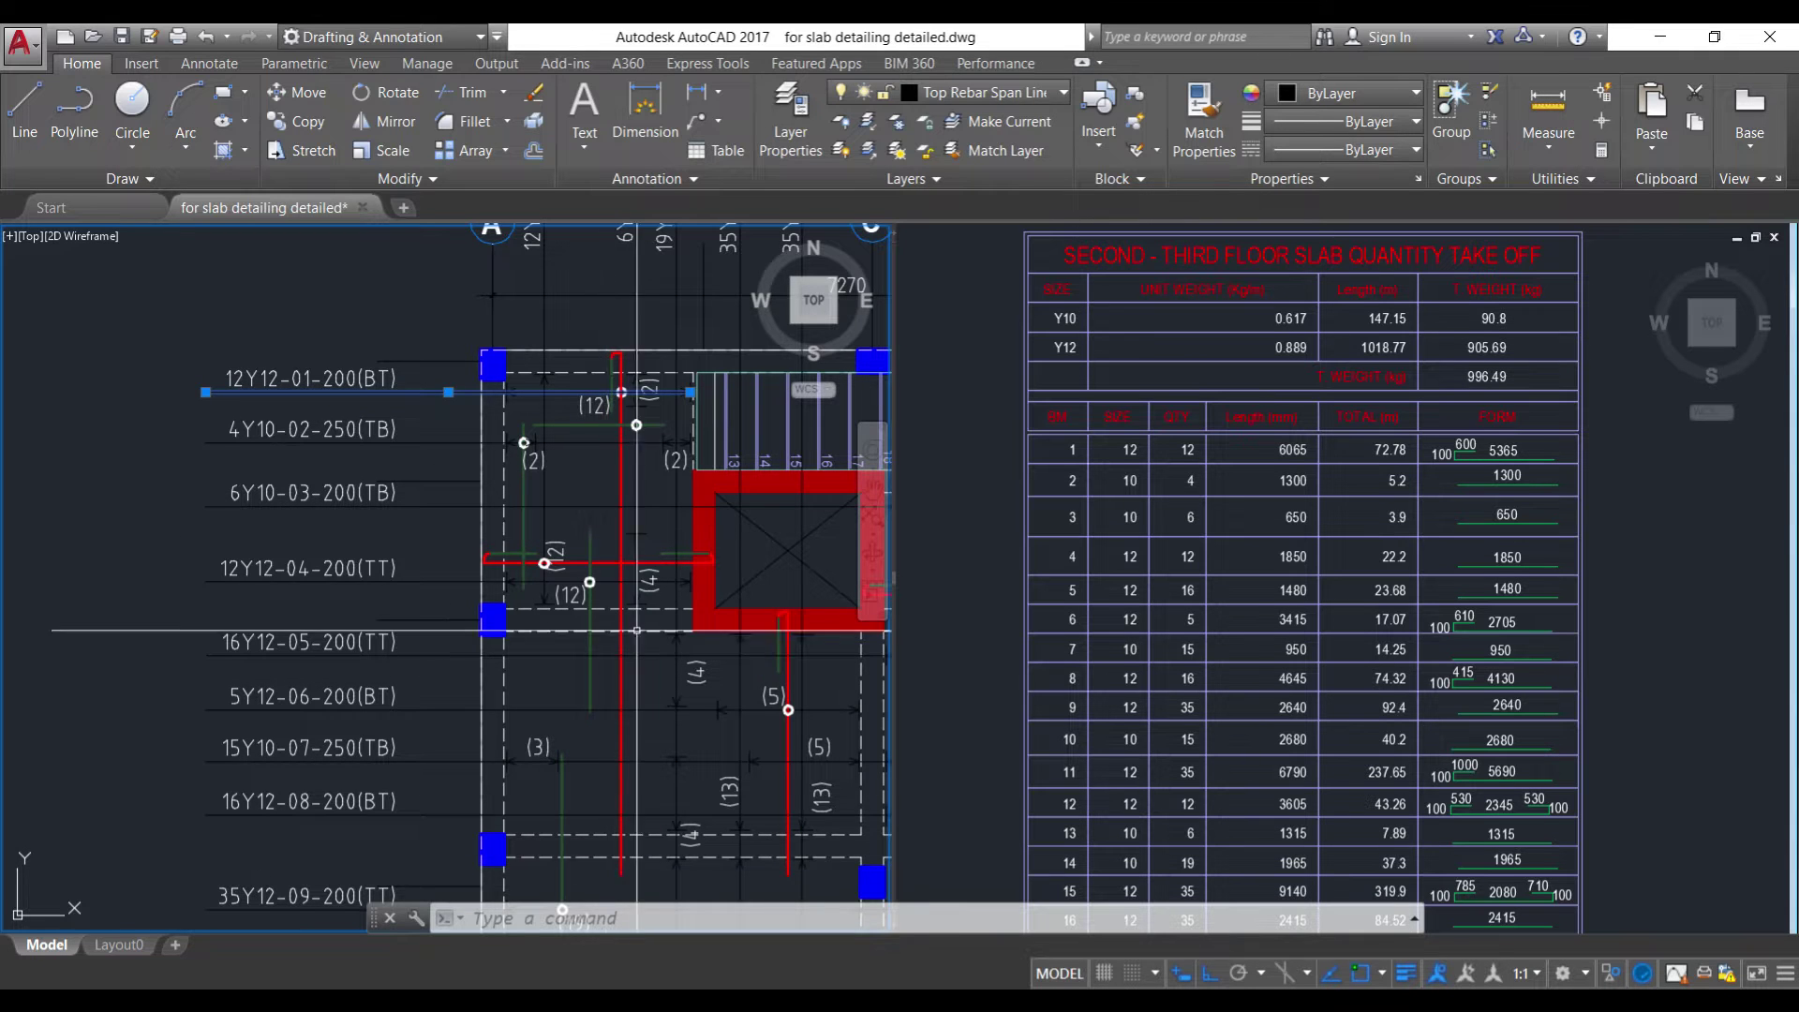
pyautogui.scroll(5, 614, 339)
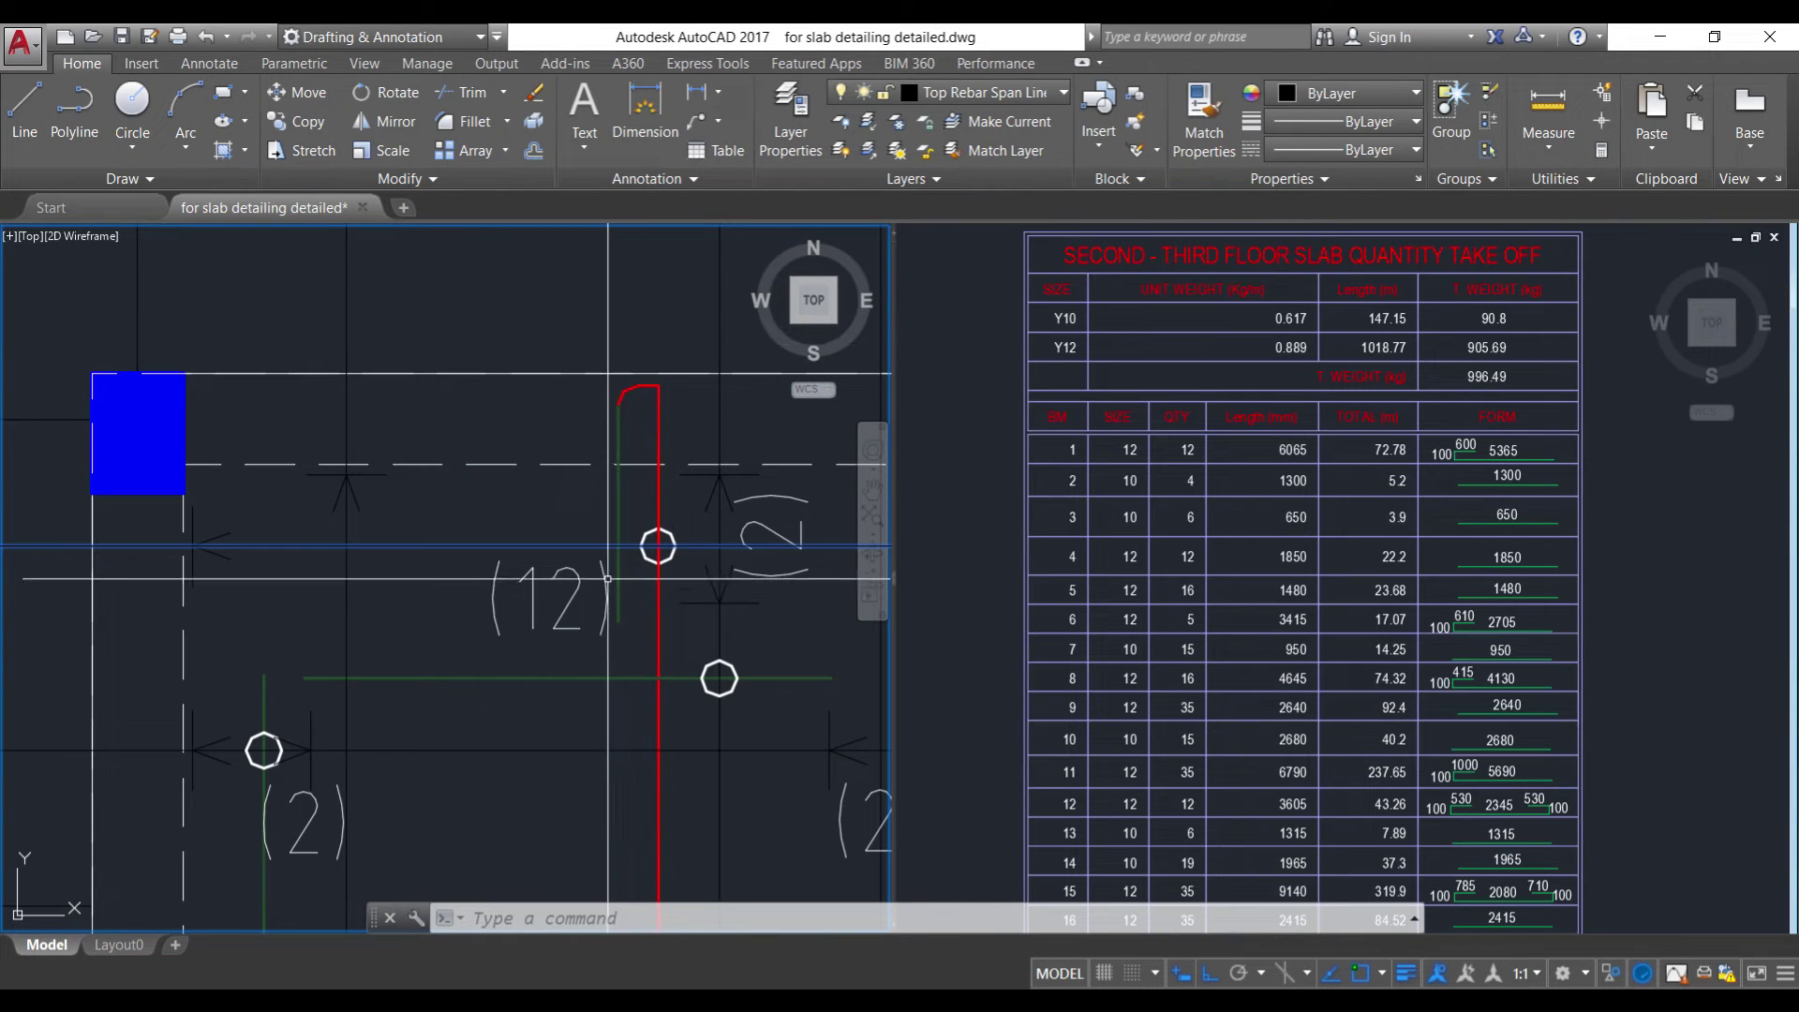
pyautogui.scroll(-4, 708, 410)
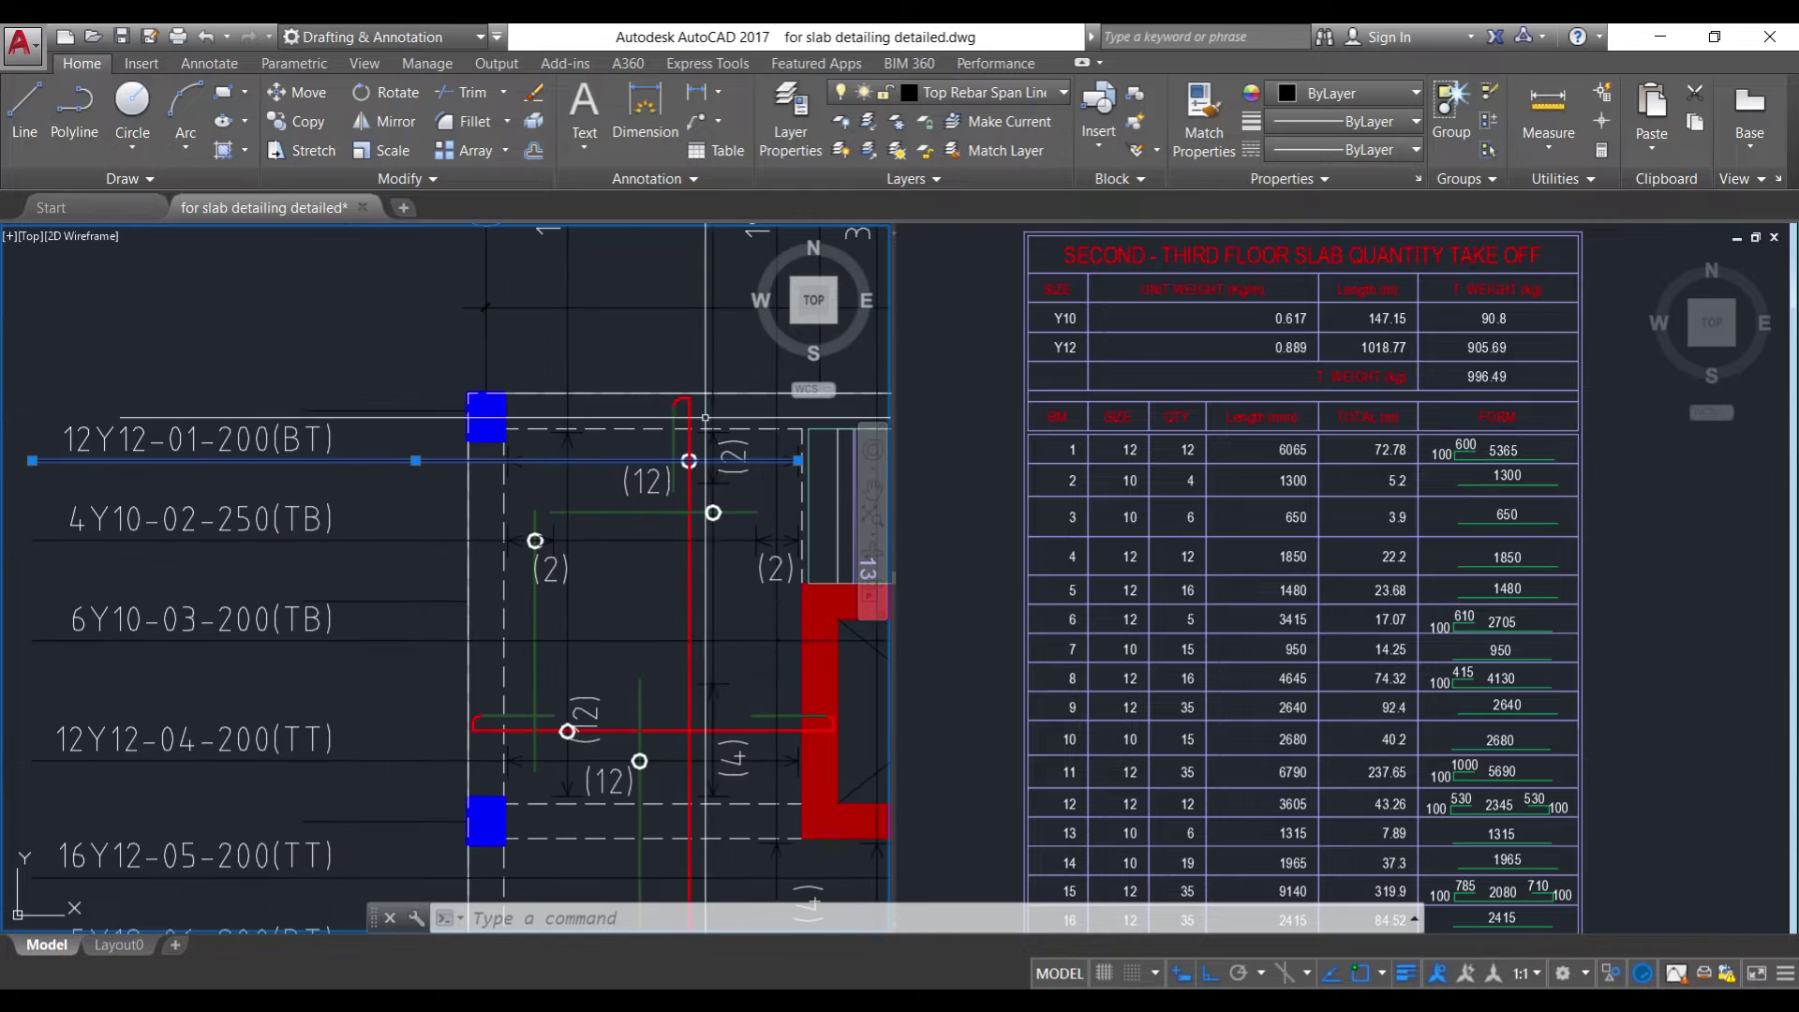
pyautogui.scroll(-2, 708, 413)
pyautogui.scroll(4, 312, 434)
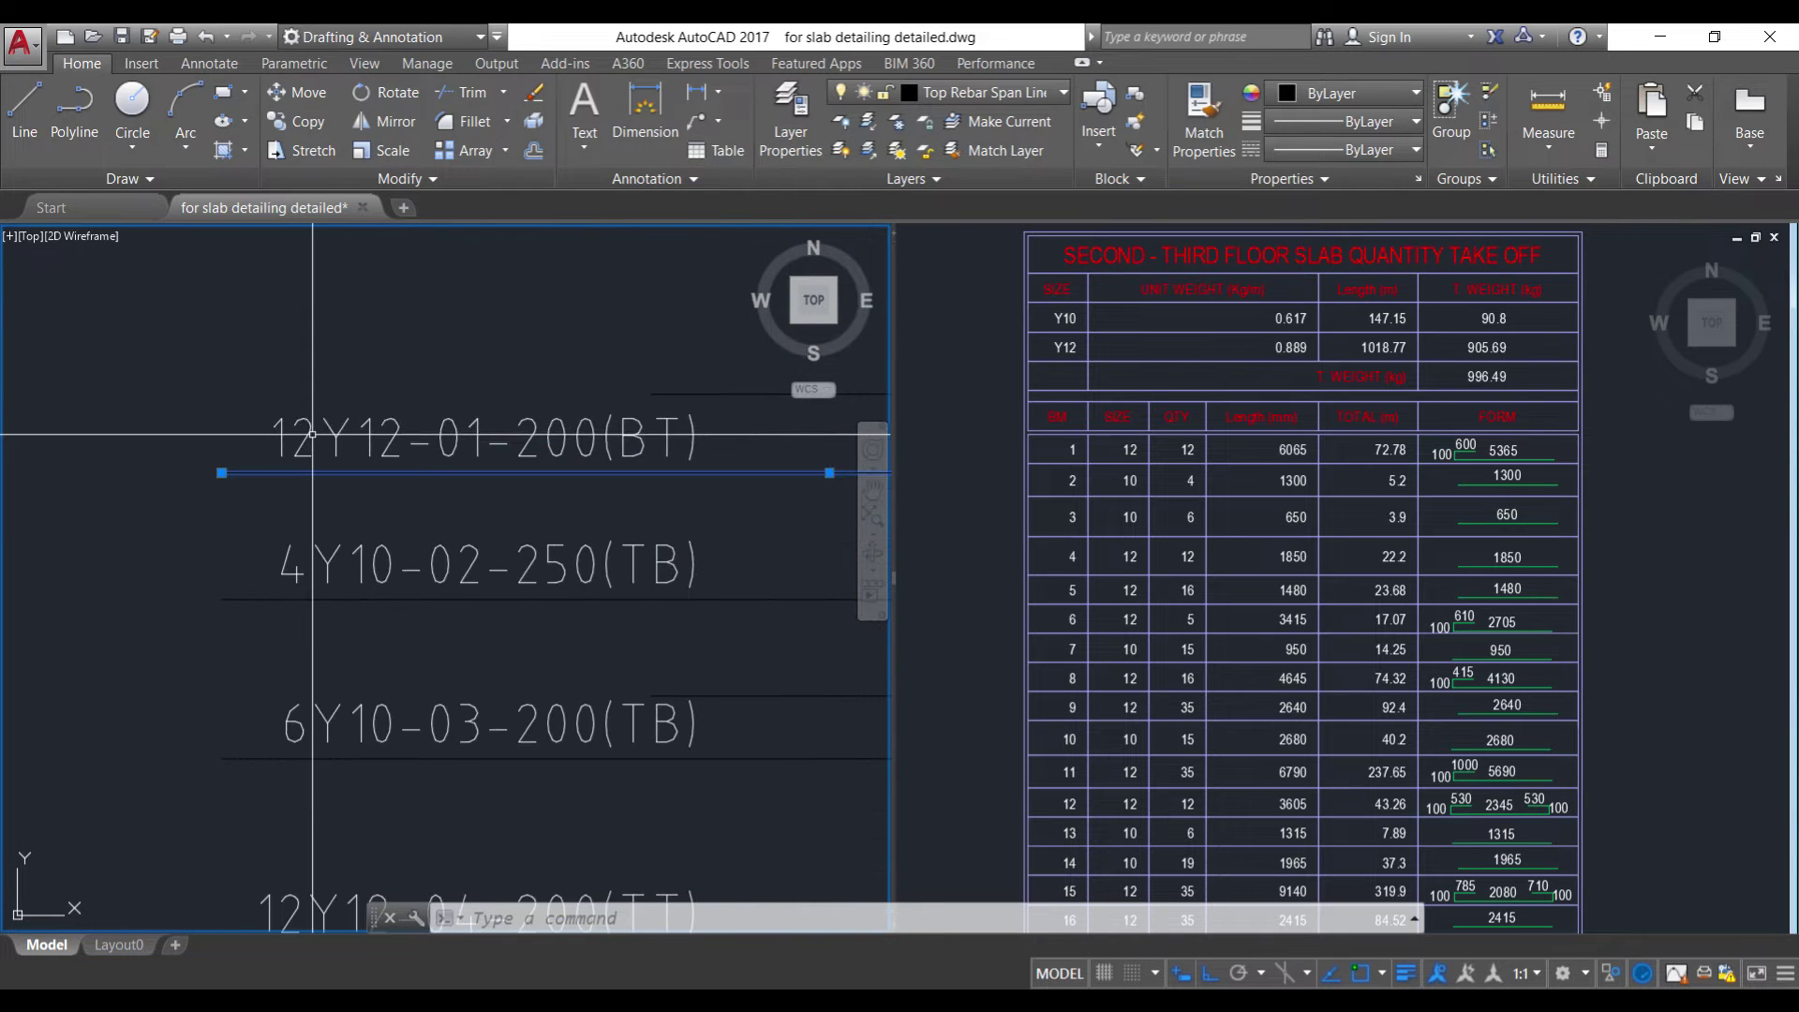
# - Open the 12Y12-01-200(BT) label text, highlight its leading bar quantity, and leave the text editor without editing
pyautogui.click(312, 435)
pyautogui.press('Escape')
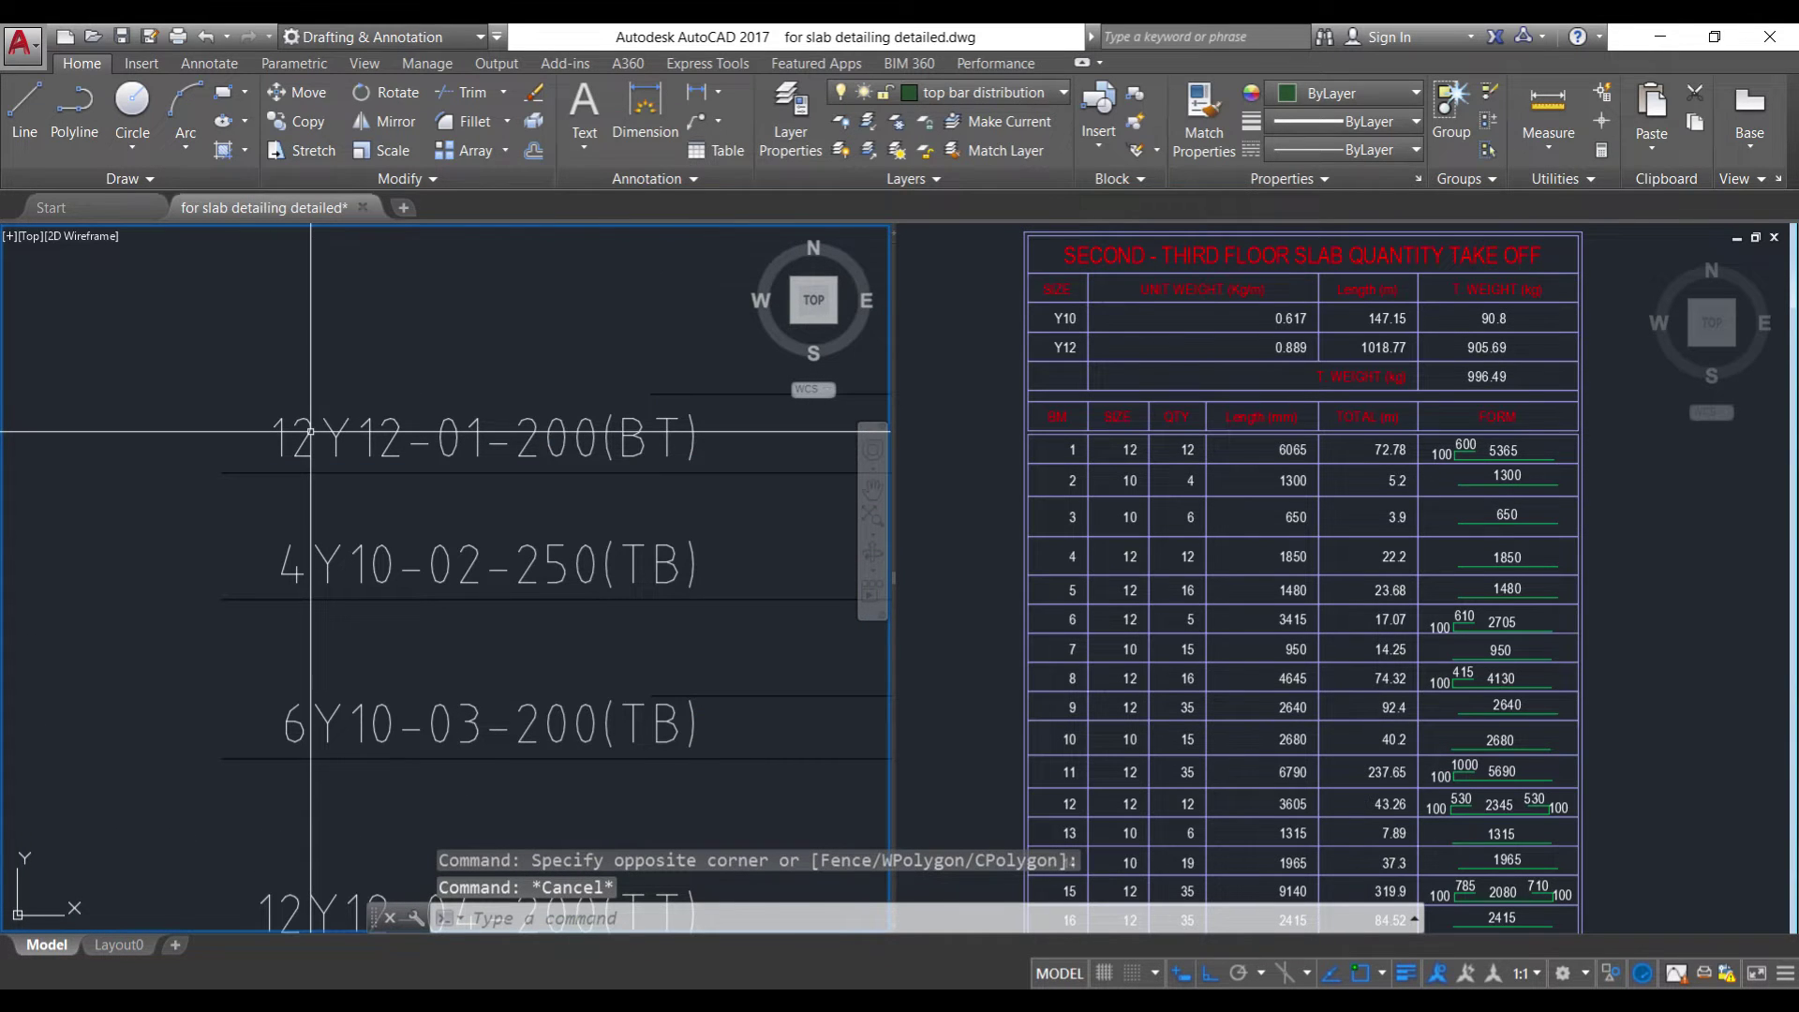
pyautogui.click(308, 433)
pyautogui.doubleClick(308, 433)
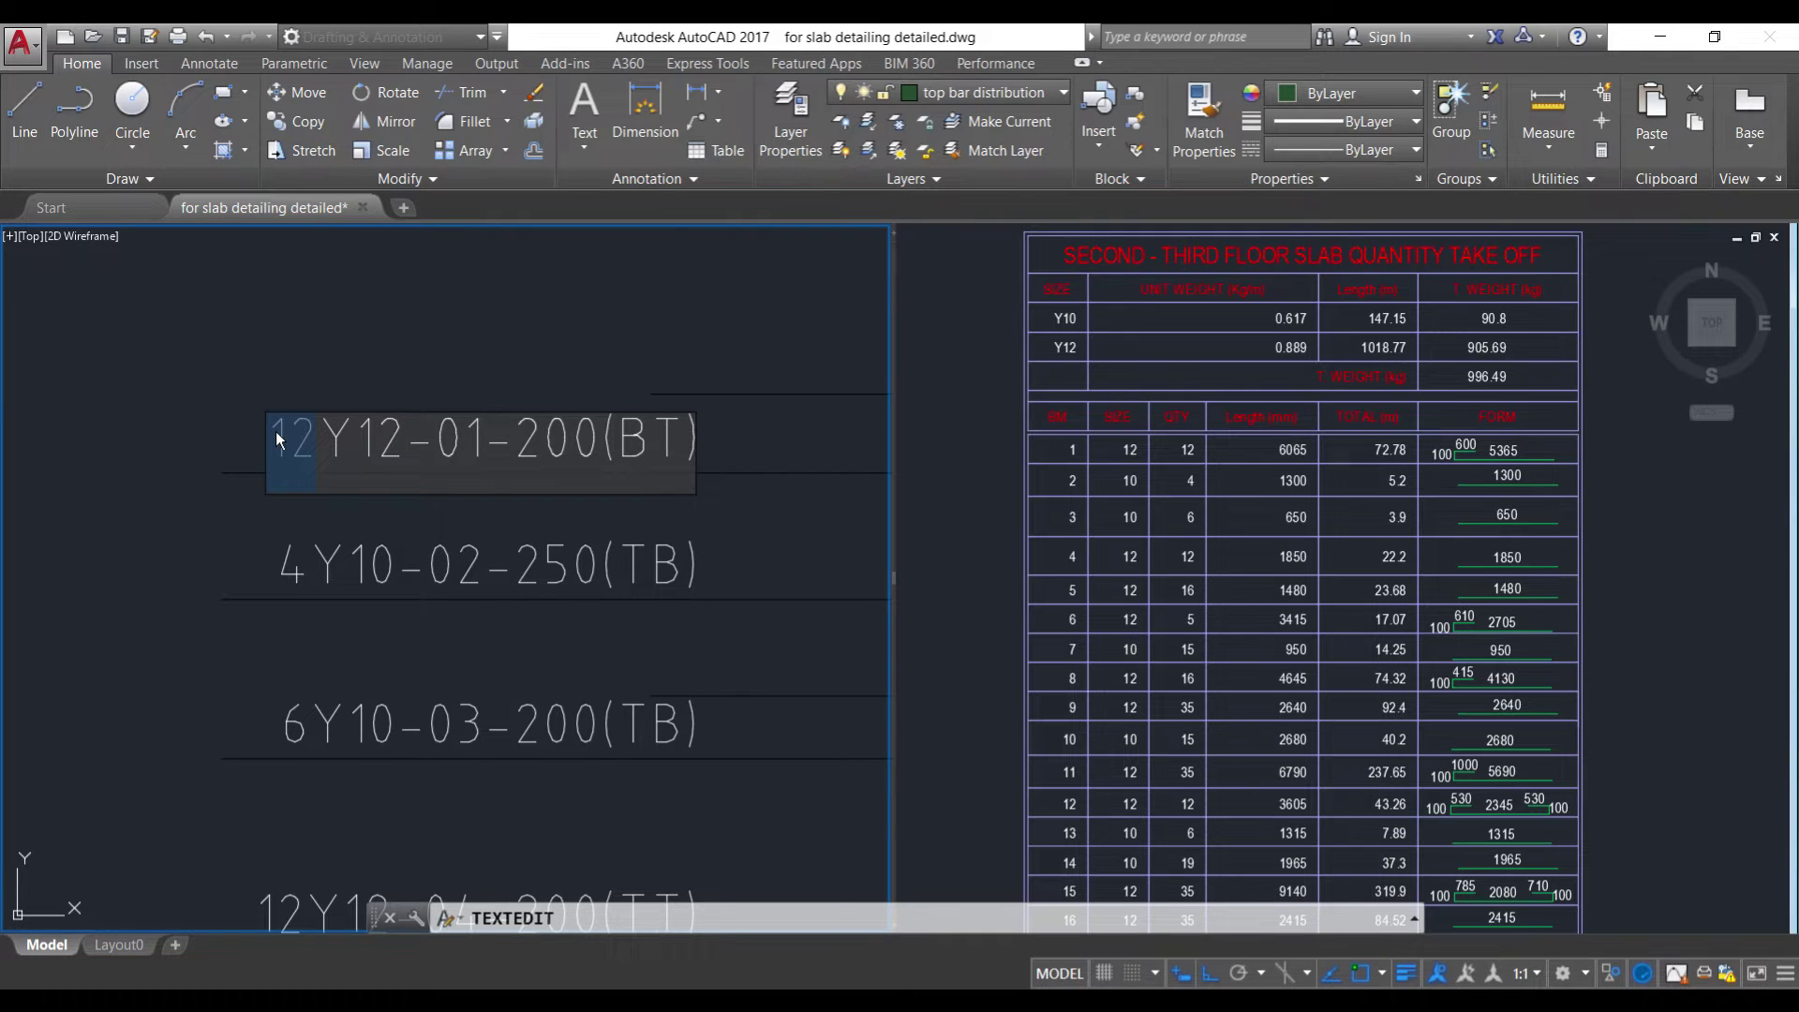
pyautogui.press('Escape')
pyautogui.press('Escape')
# - Point out the bar size, bar mark and spacing portions of the 12Y12-01-200(BT) label
pyautogui.click(278, 340)
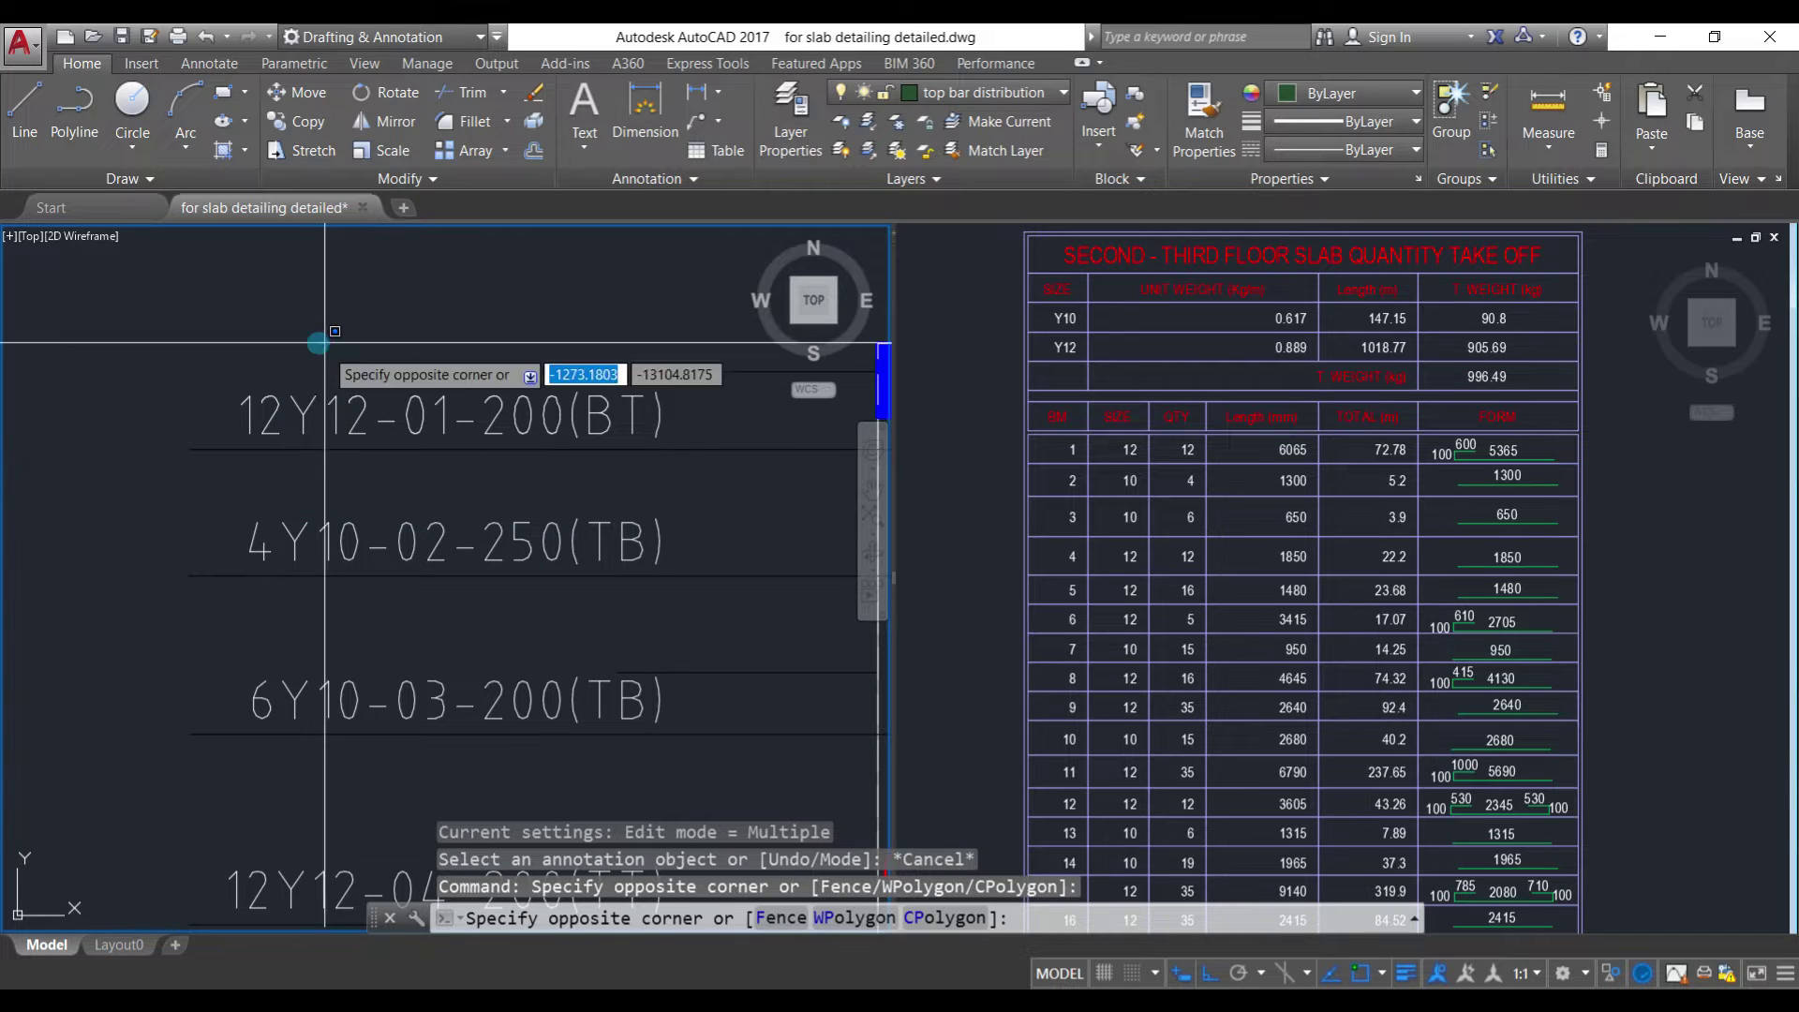
pyautogui.click(371, 464)
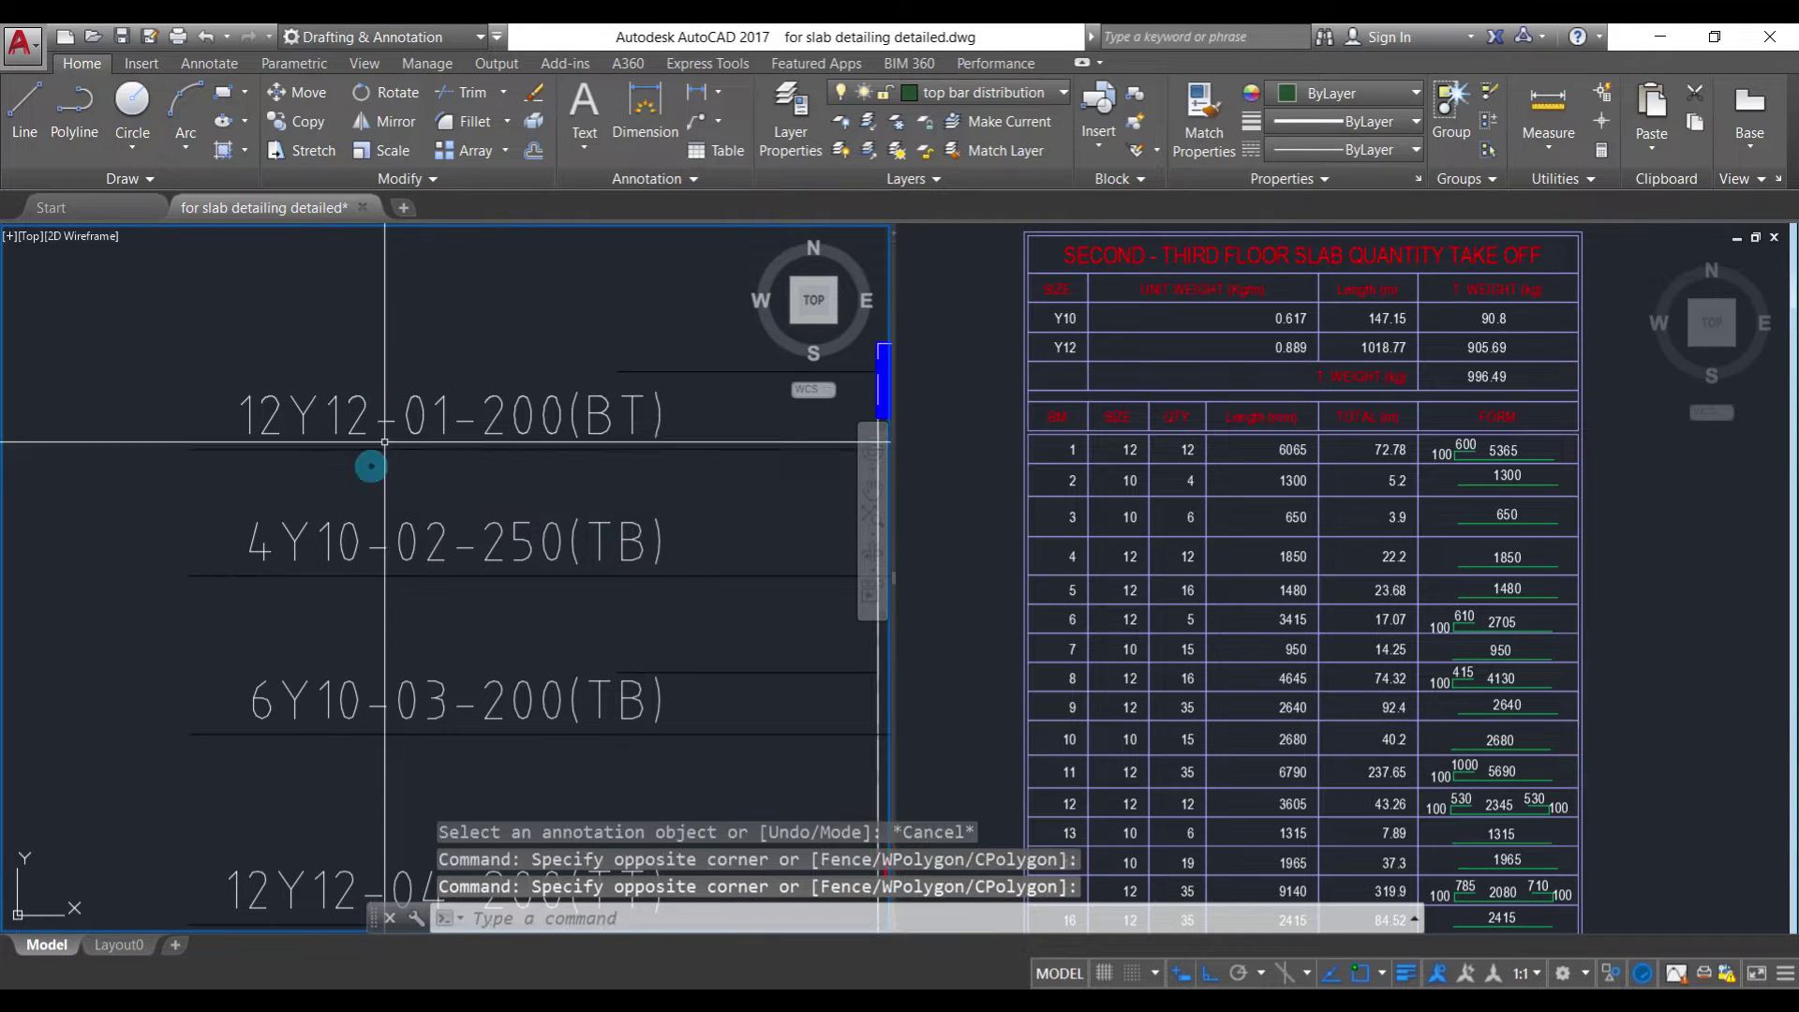
pyautogui.click(399, 352)
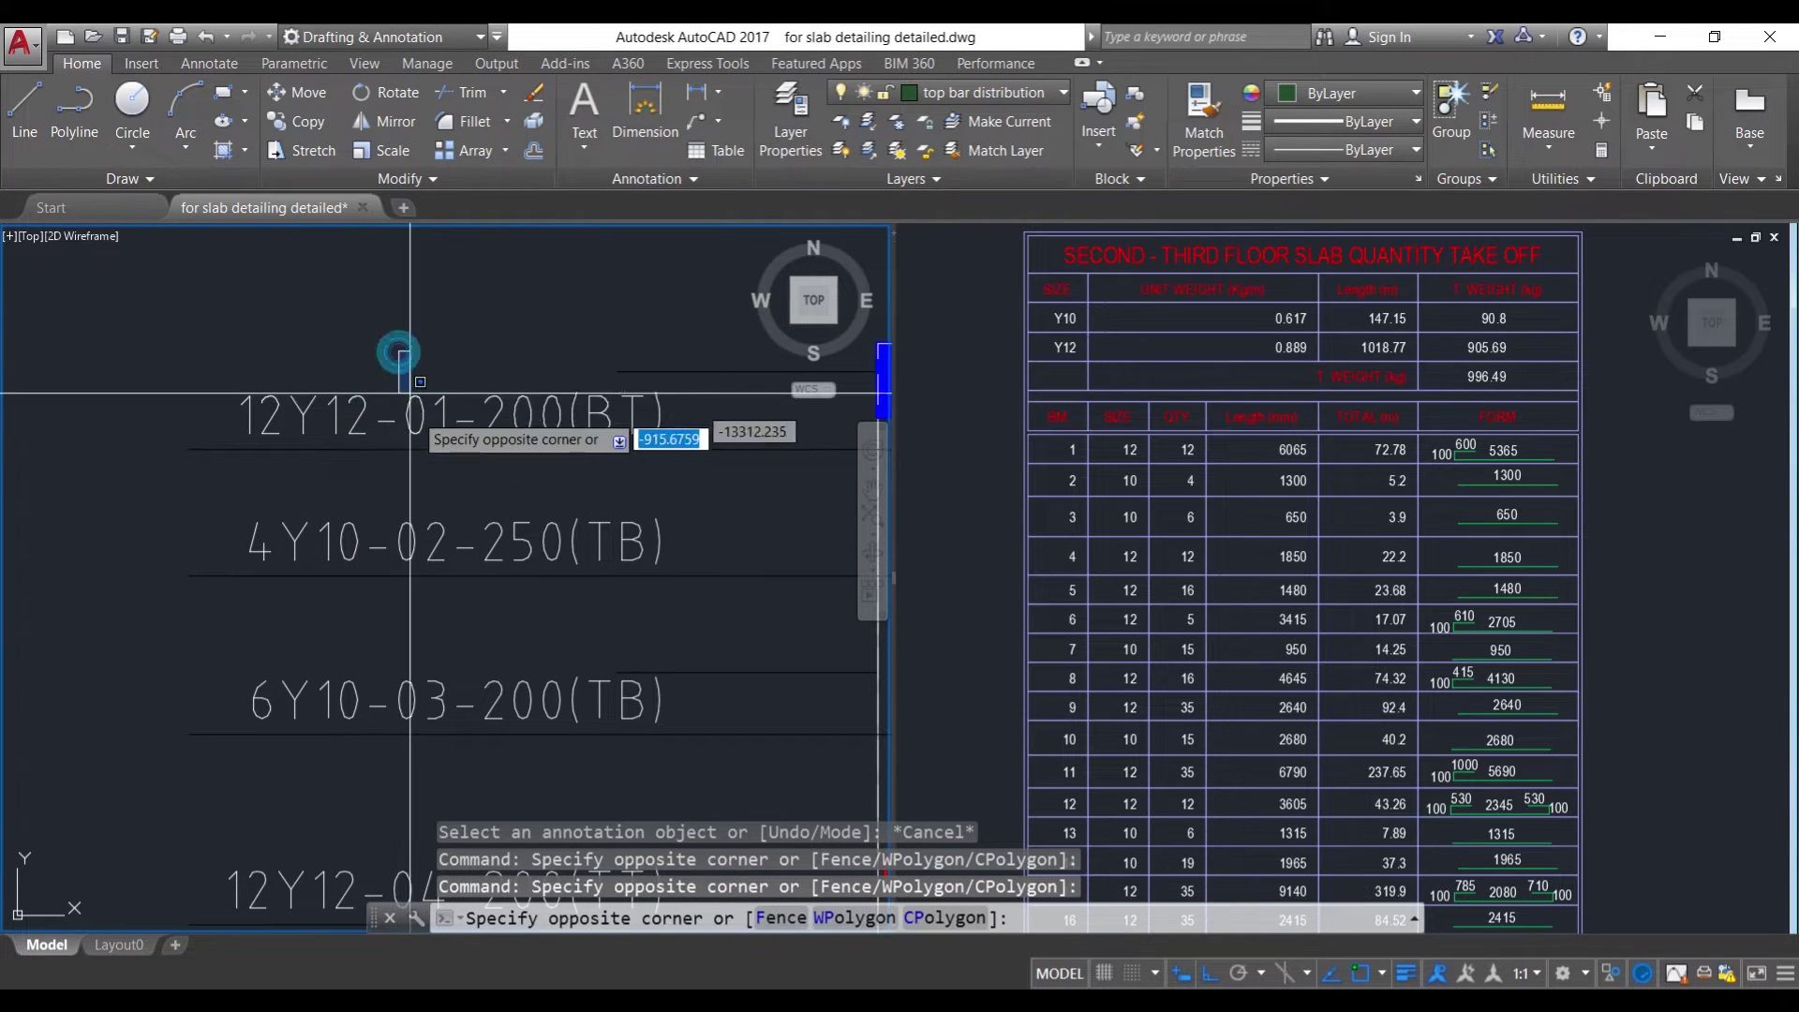
pyautogui.click(460, 513)
pyautogui.click(471, 349)
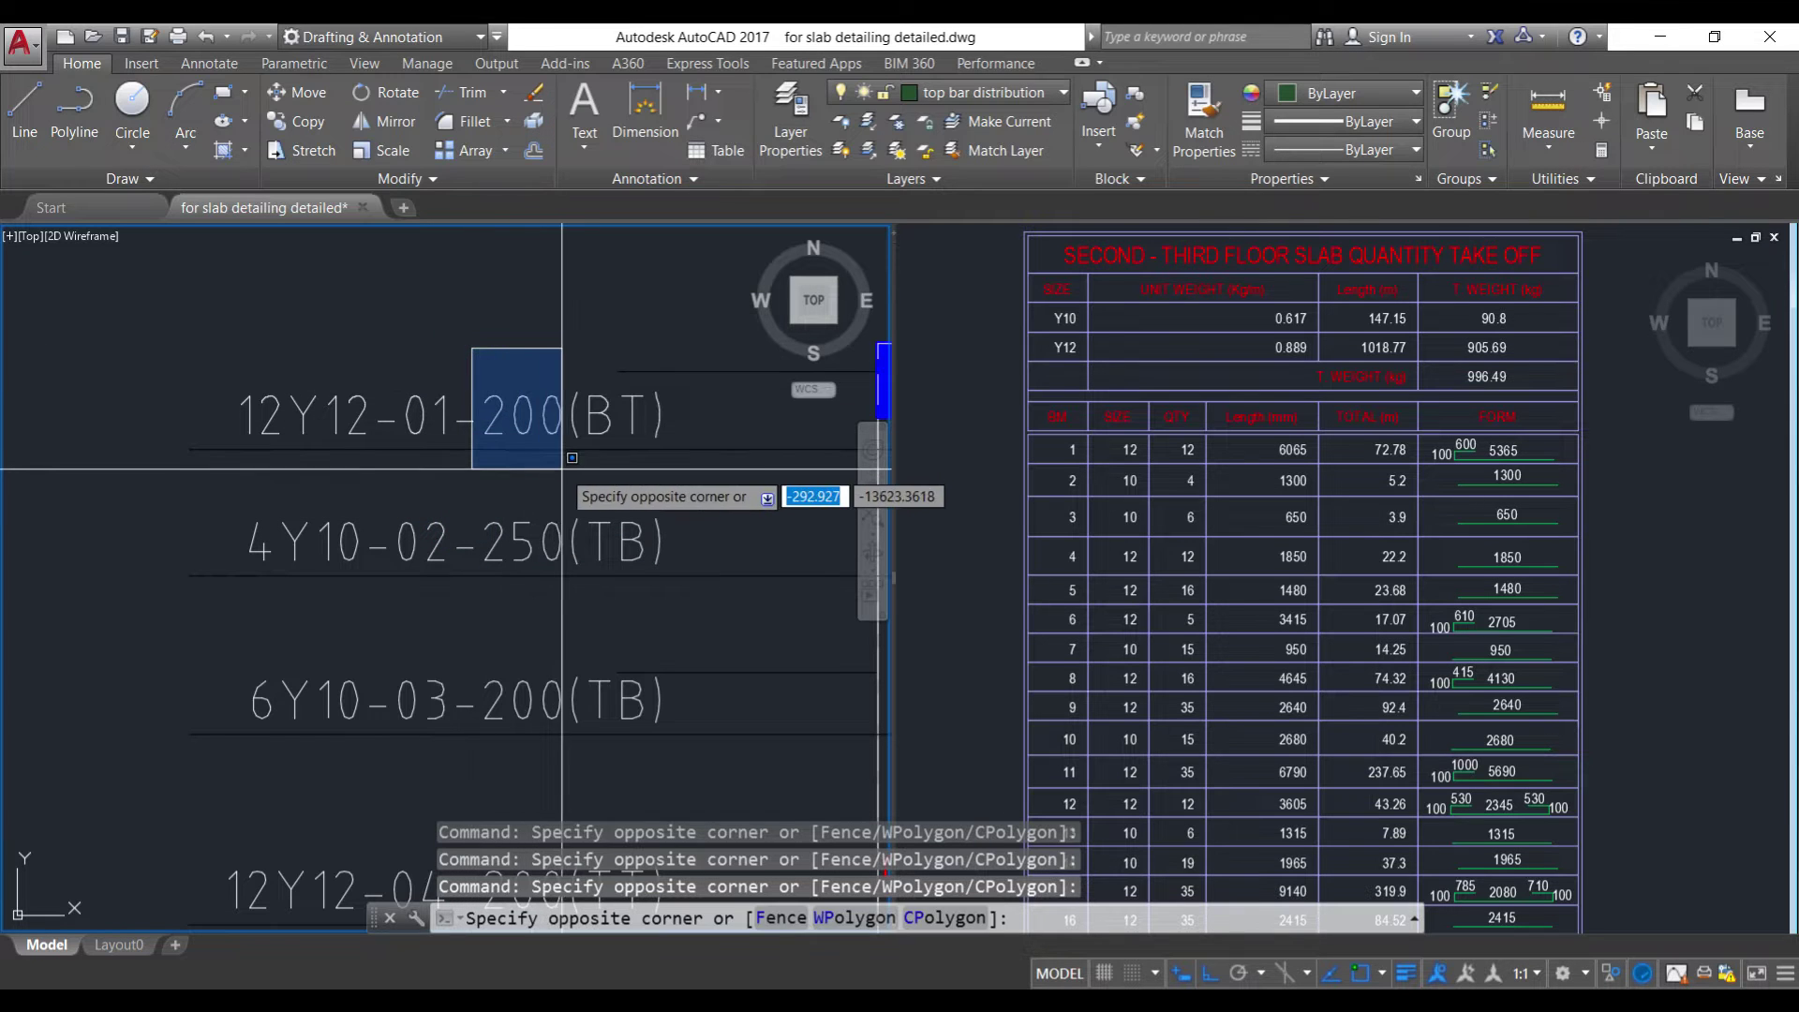
pyautogui.click(562, 469)
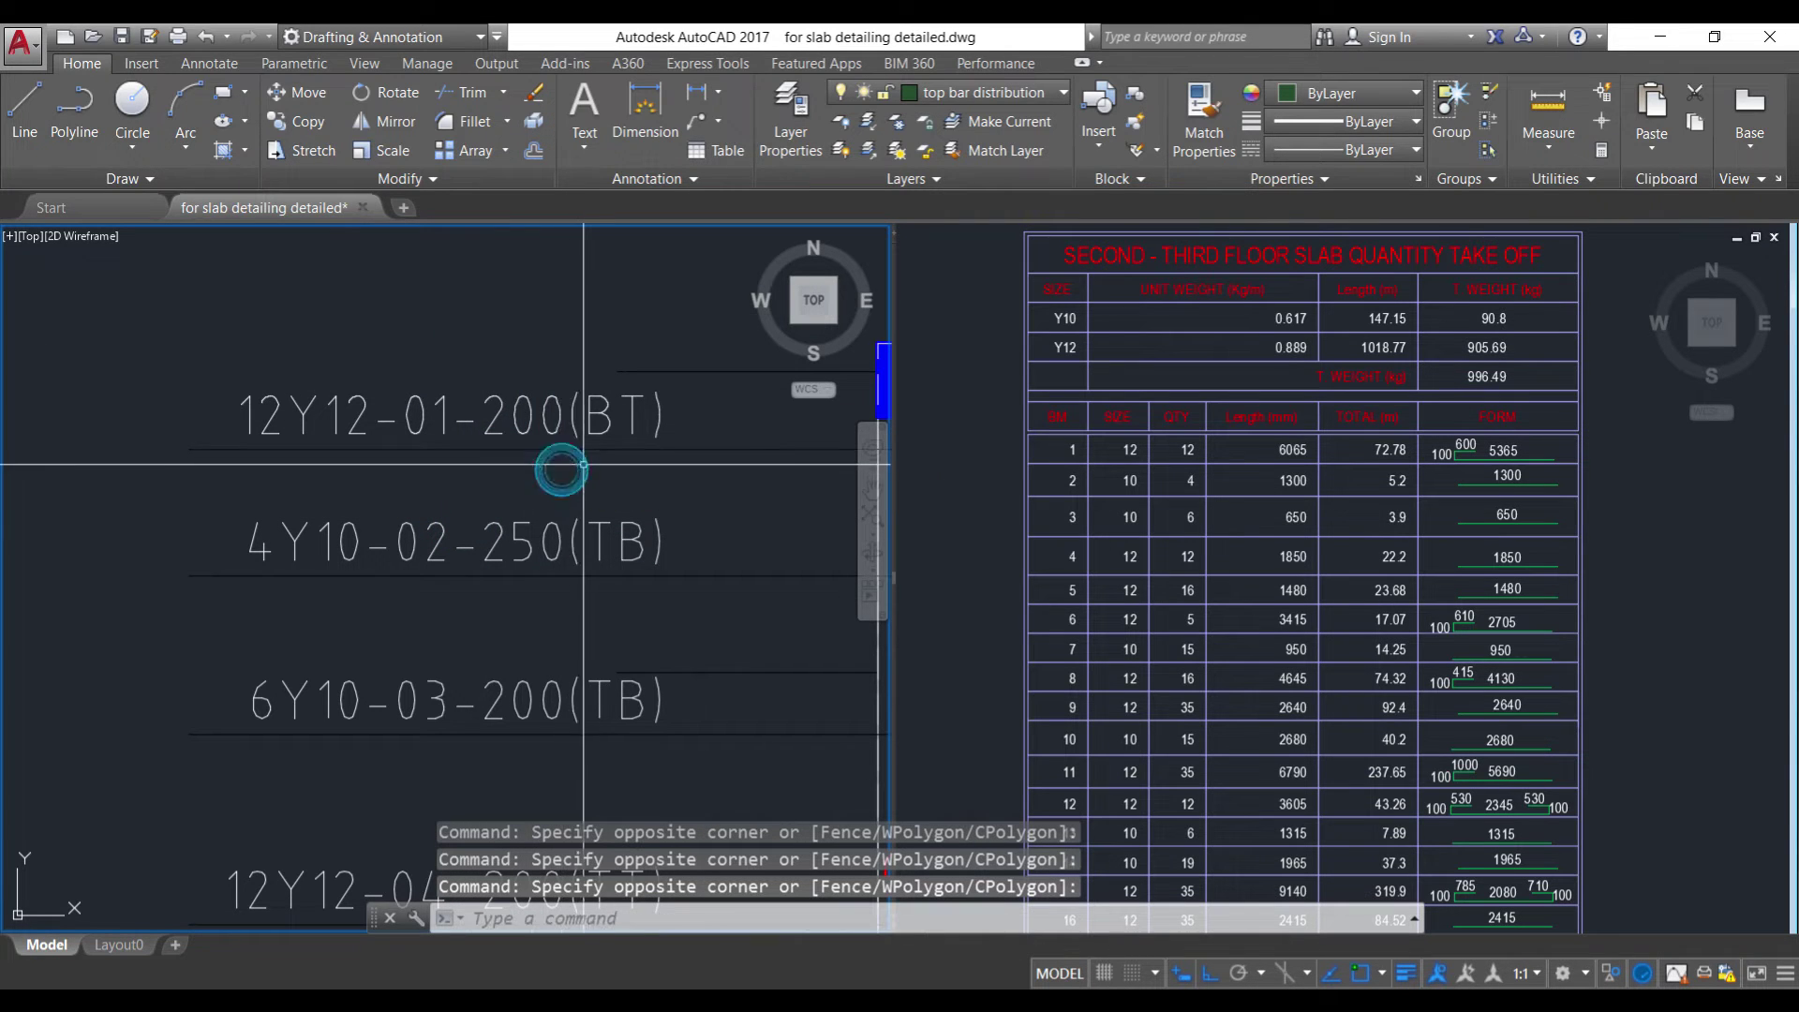
# - Check the 12Y12-01-200(BT) label against the BM 1 row of the take-off table and select its red main bar on the plan
pyautogui.click(1141, 394)
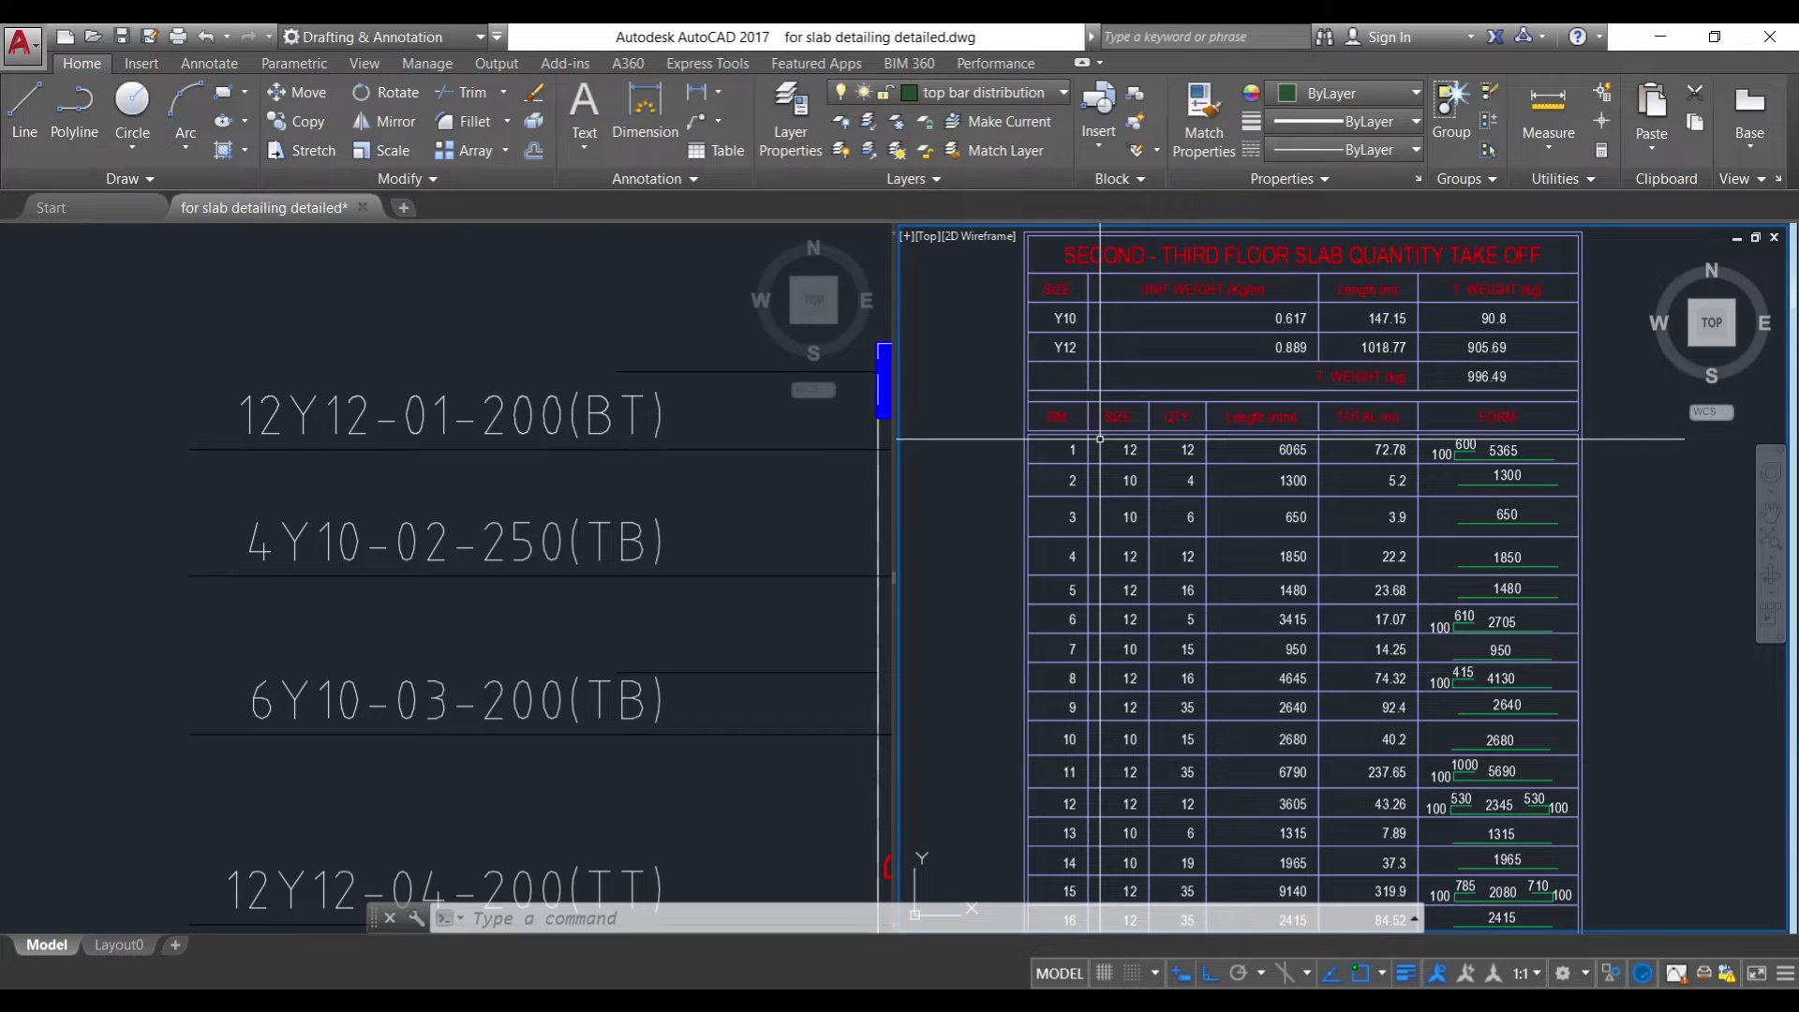
pyautogui.click(417, 392)
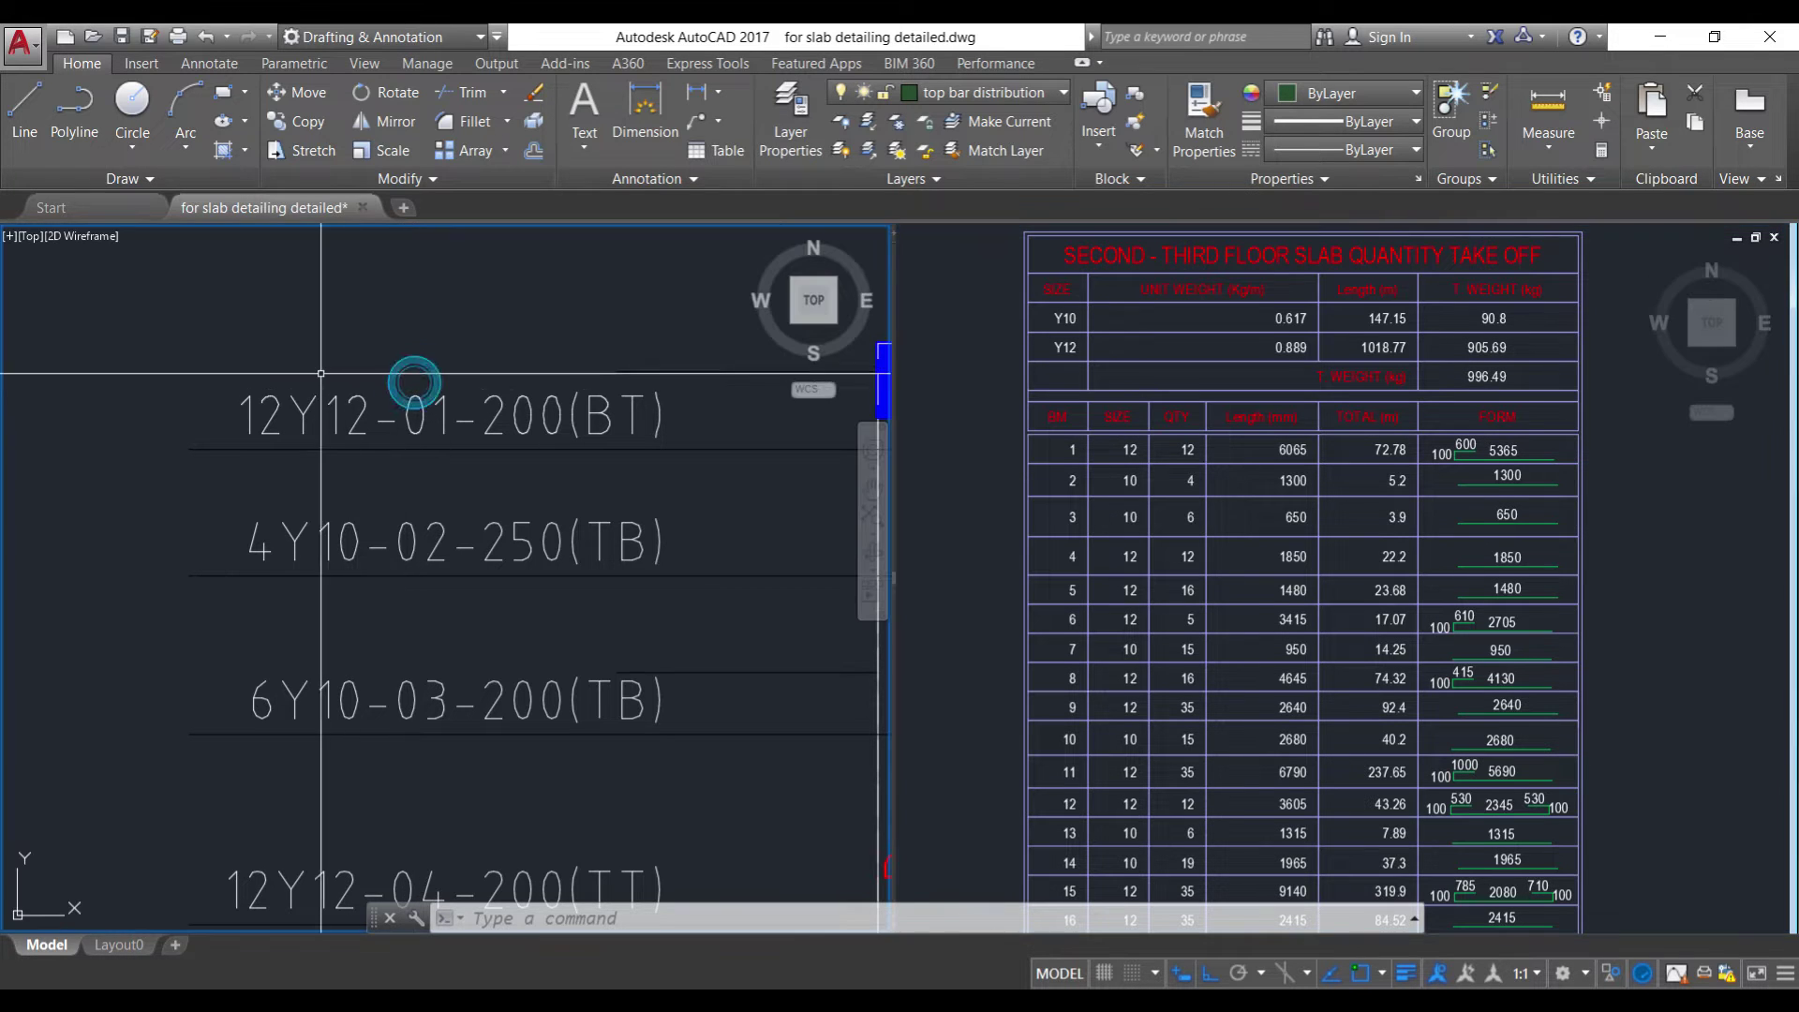
pyautogui.scroll(-5, 417, 391)
pyautogui.scroll(-1, 289, 447)
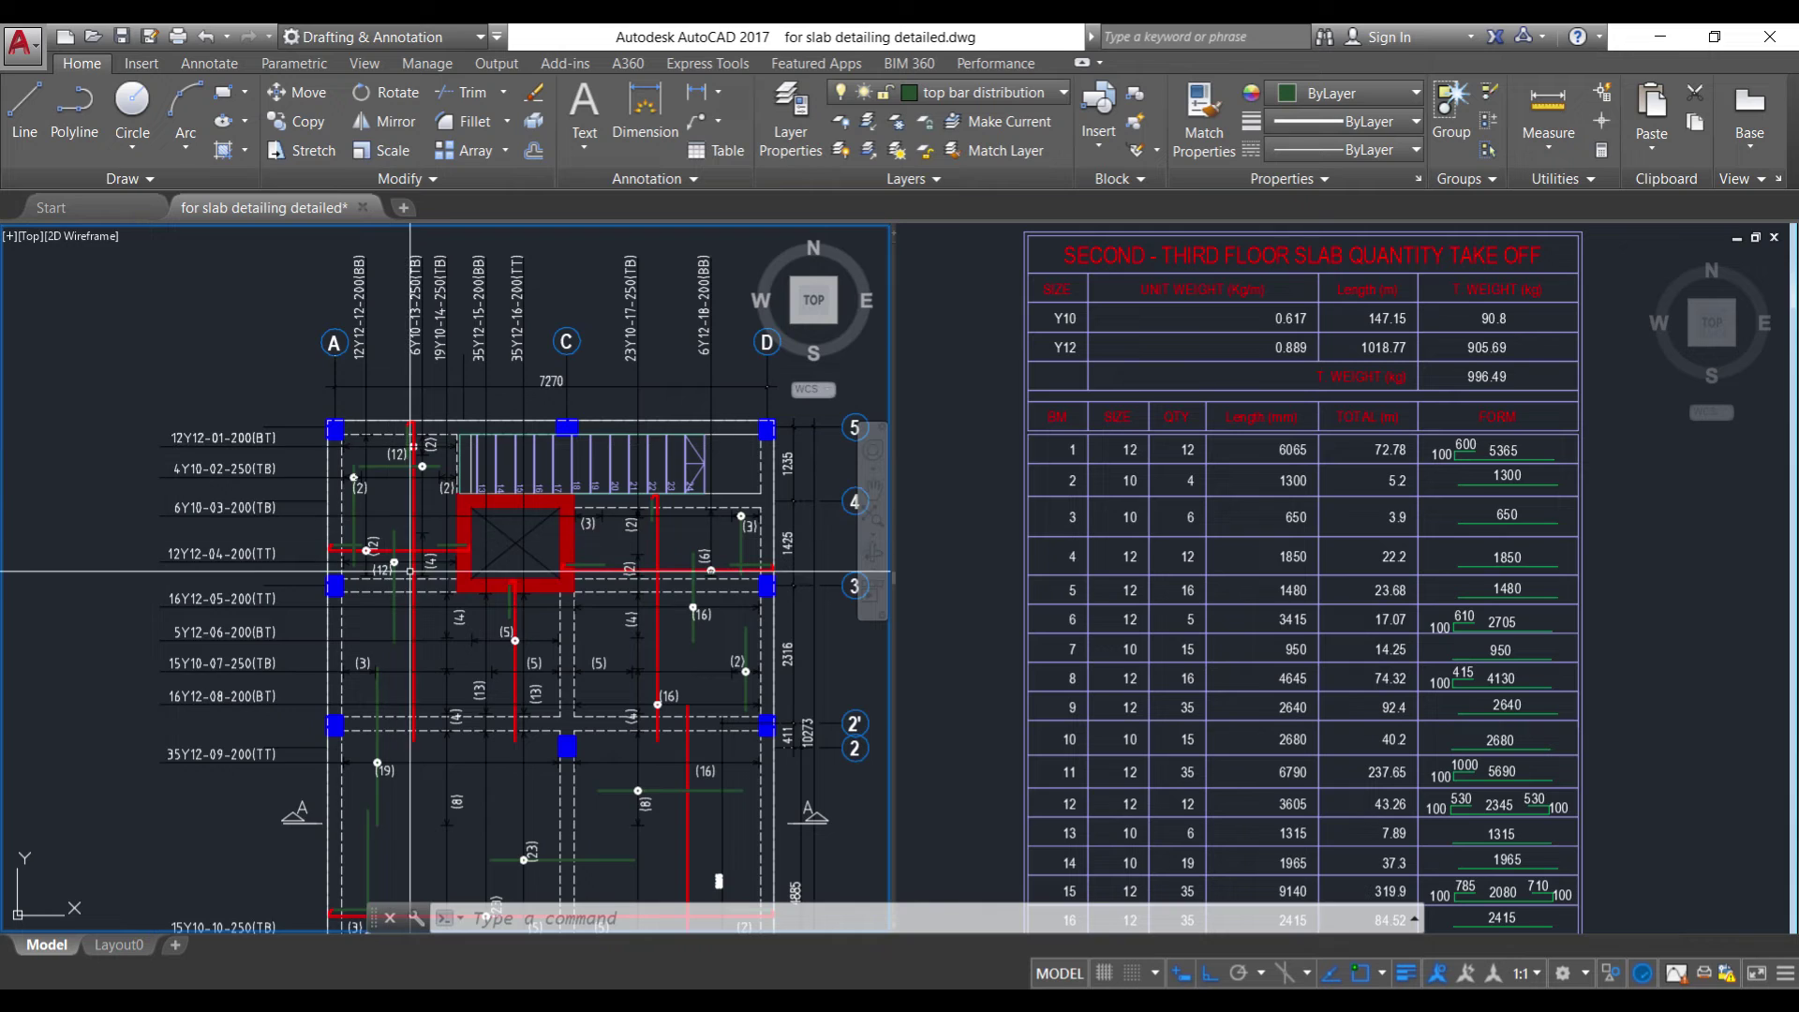
pyautogui.scroll(3, 424, 468)
pyautogui.click(425, 469)
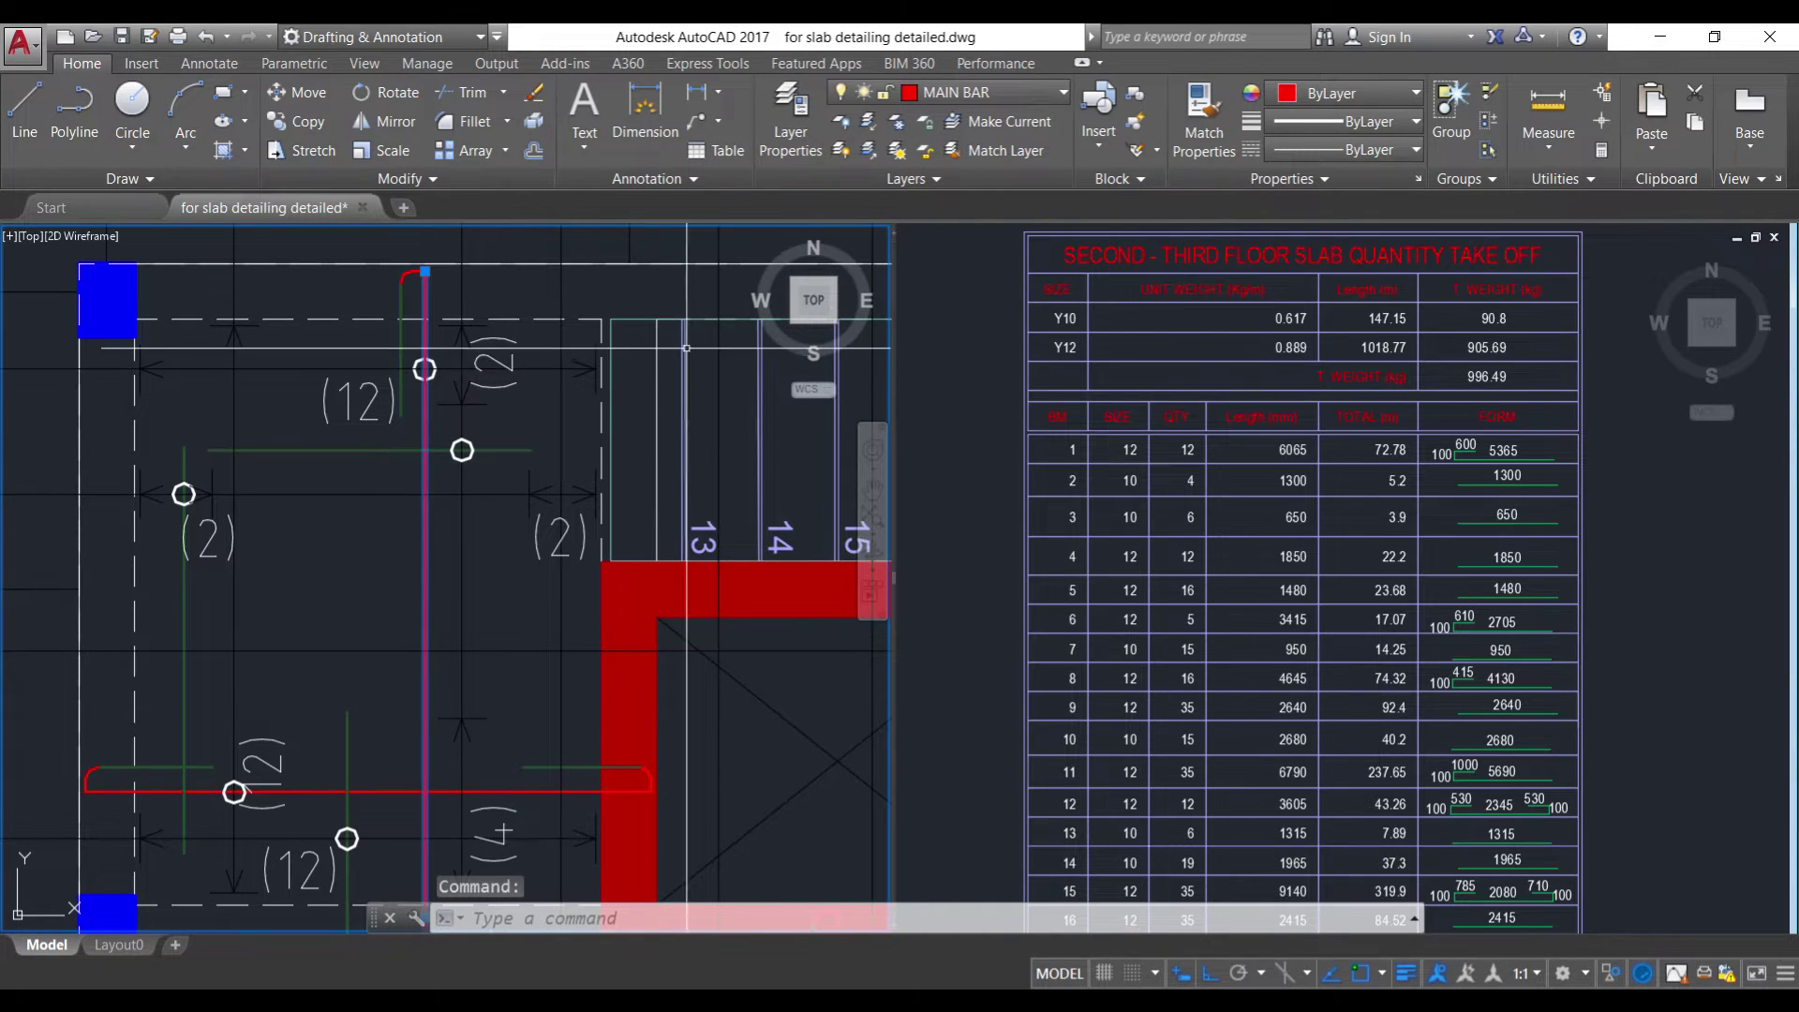
# - Relate the selected main bar on the slab plan to the size and quantity entries of BM 1 in the take-off table
pyautogui.scroll(2, 1139, 409)
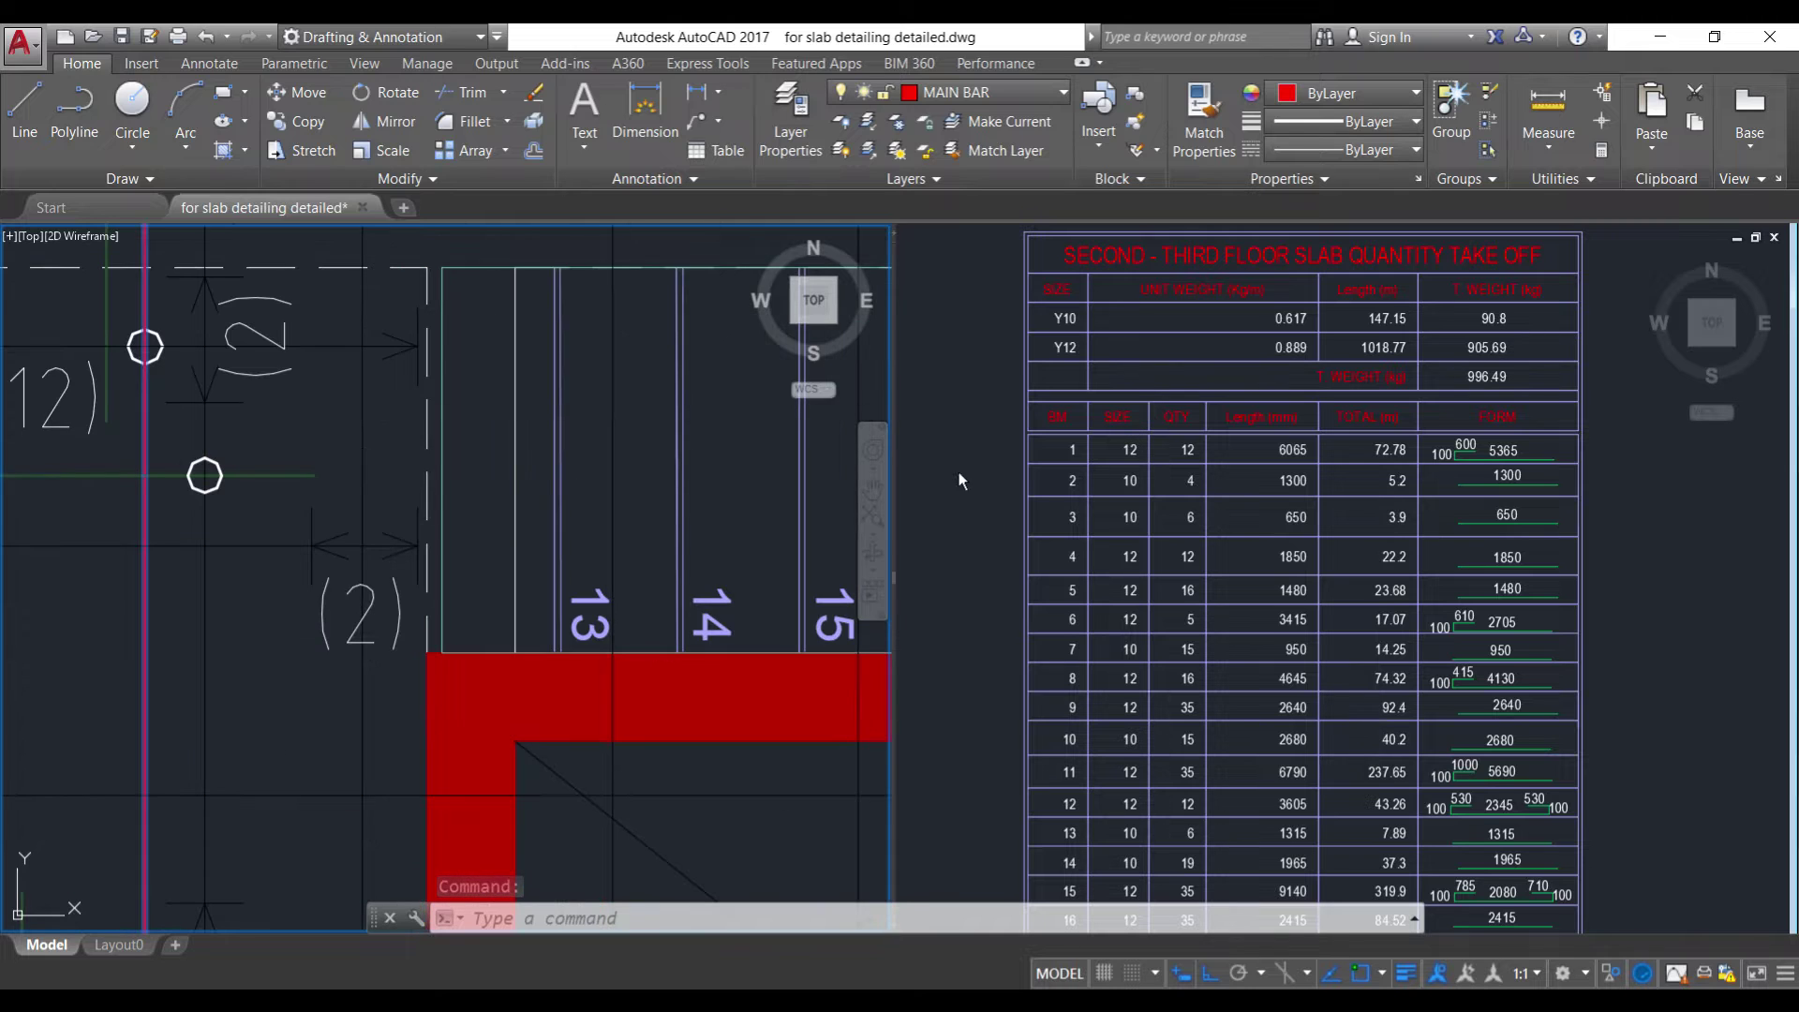
pyautogui.click(1115, 444)
pyautogui.scroll(2, 1116, 444)
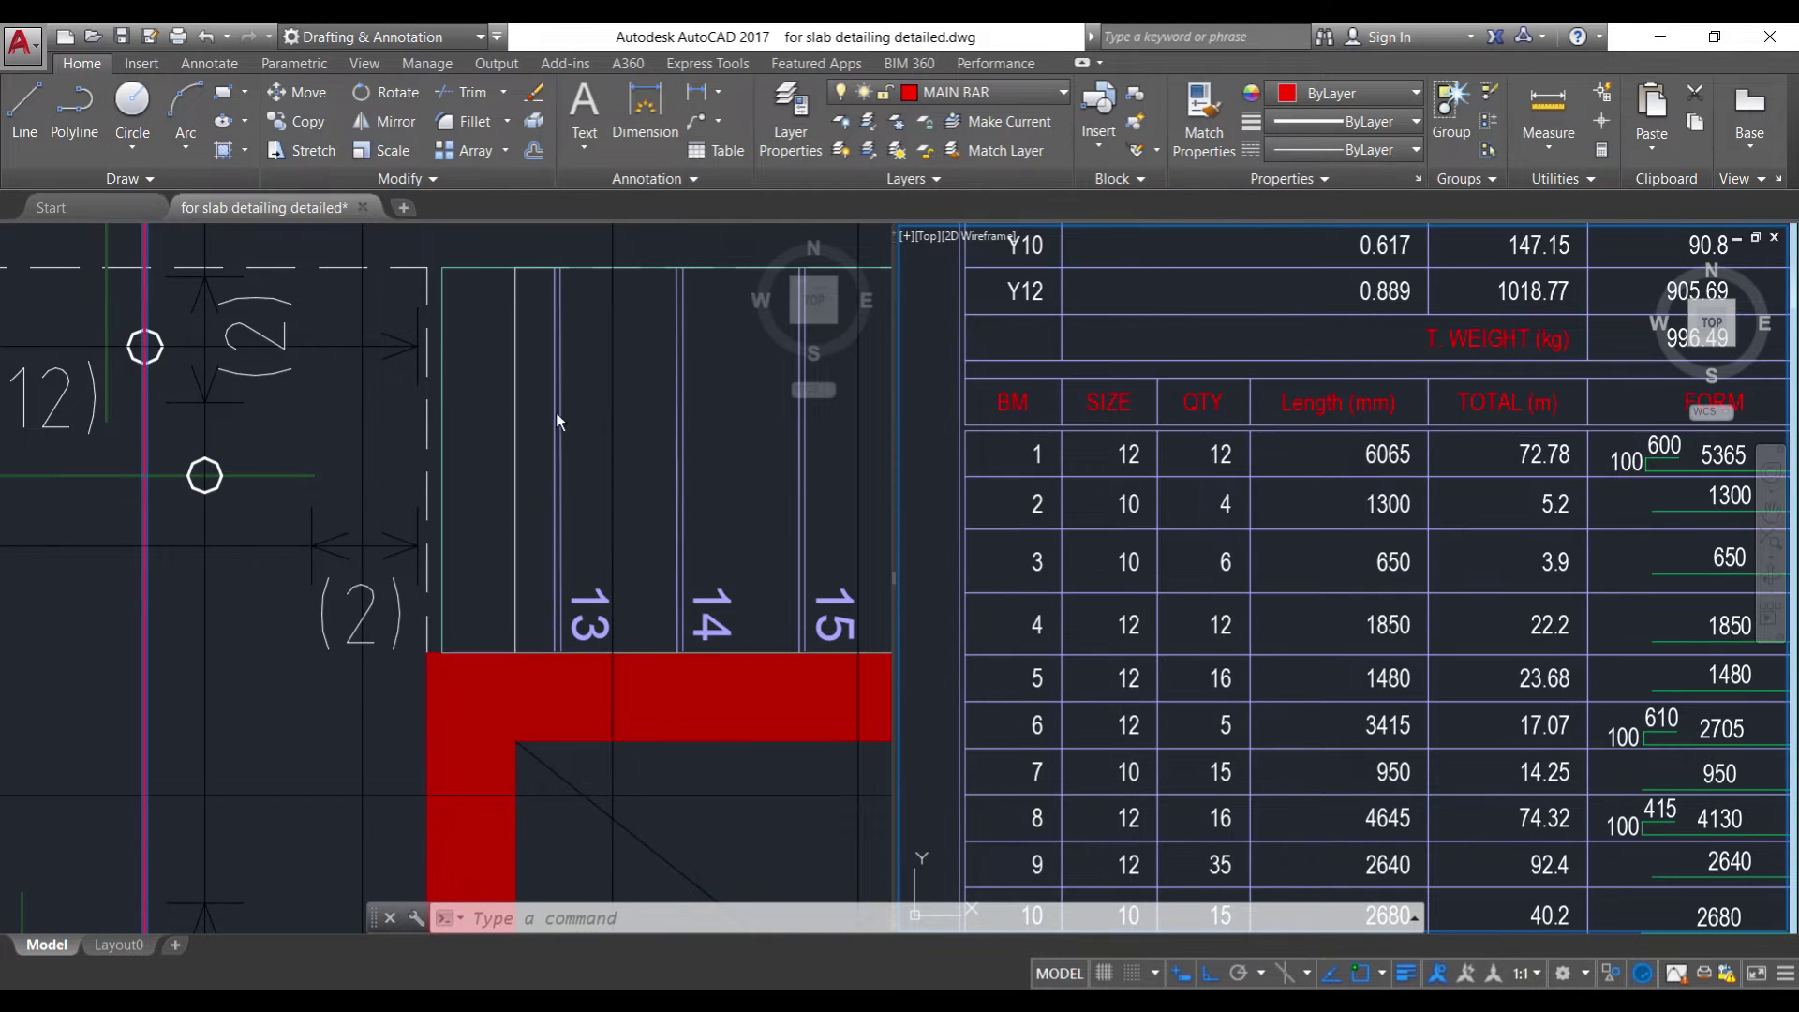
pyautogui.scroll(-6, 1093, 512)
pyautogui.scroll(4, 1093, 512)
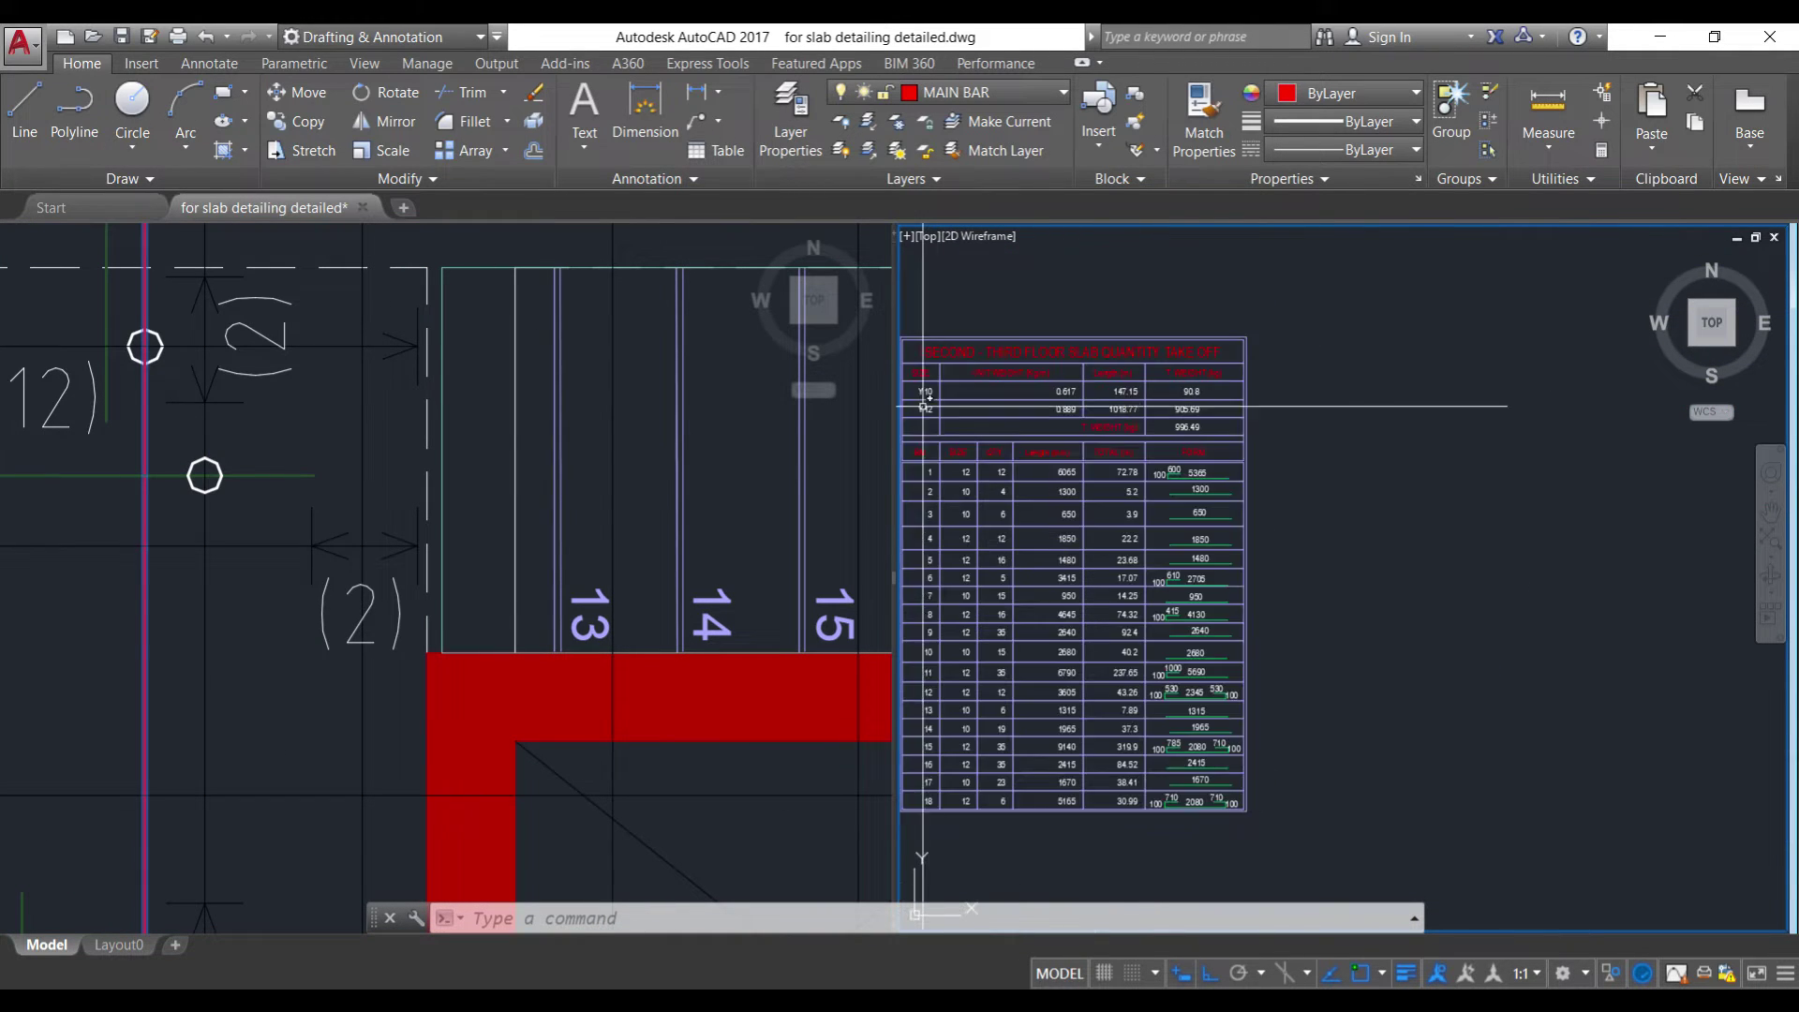
pyautogui.click(478, 503)
pyautogui.scroll(-5, 478, 503)
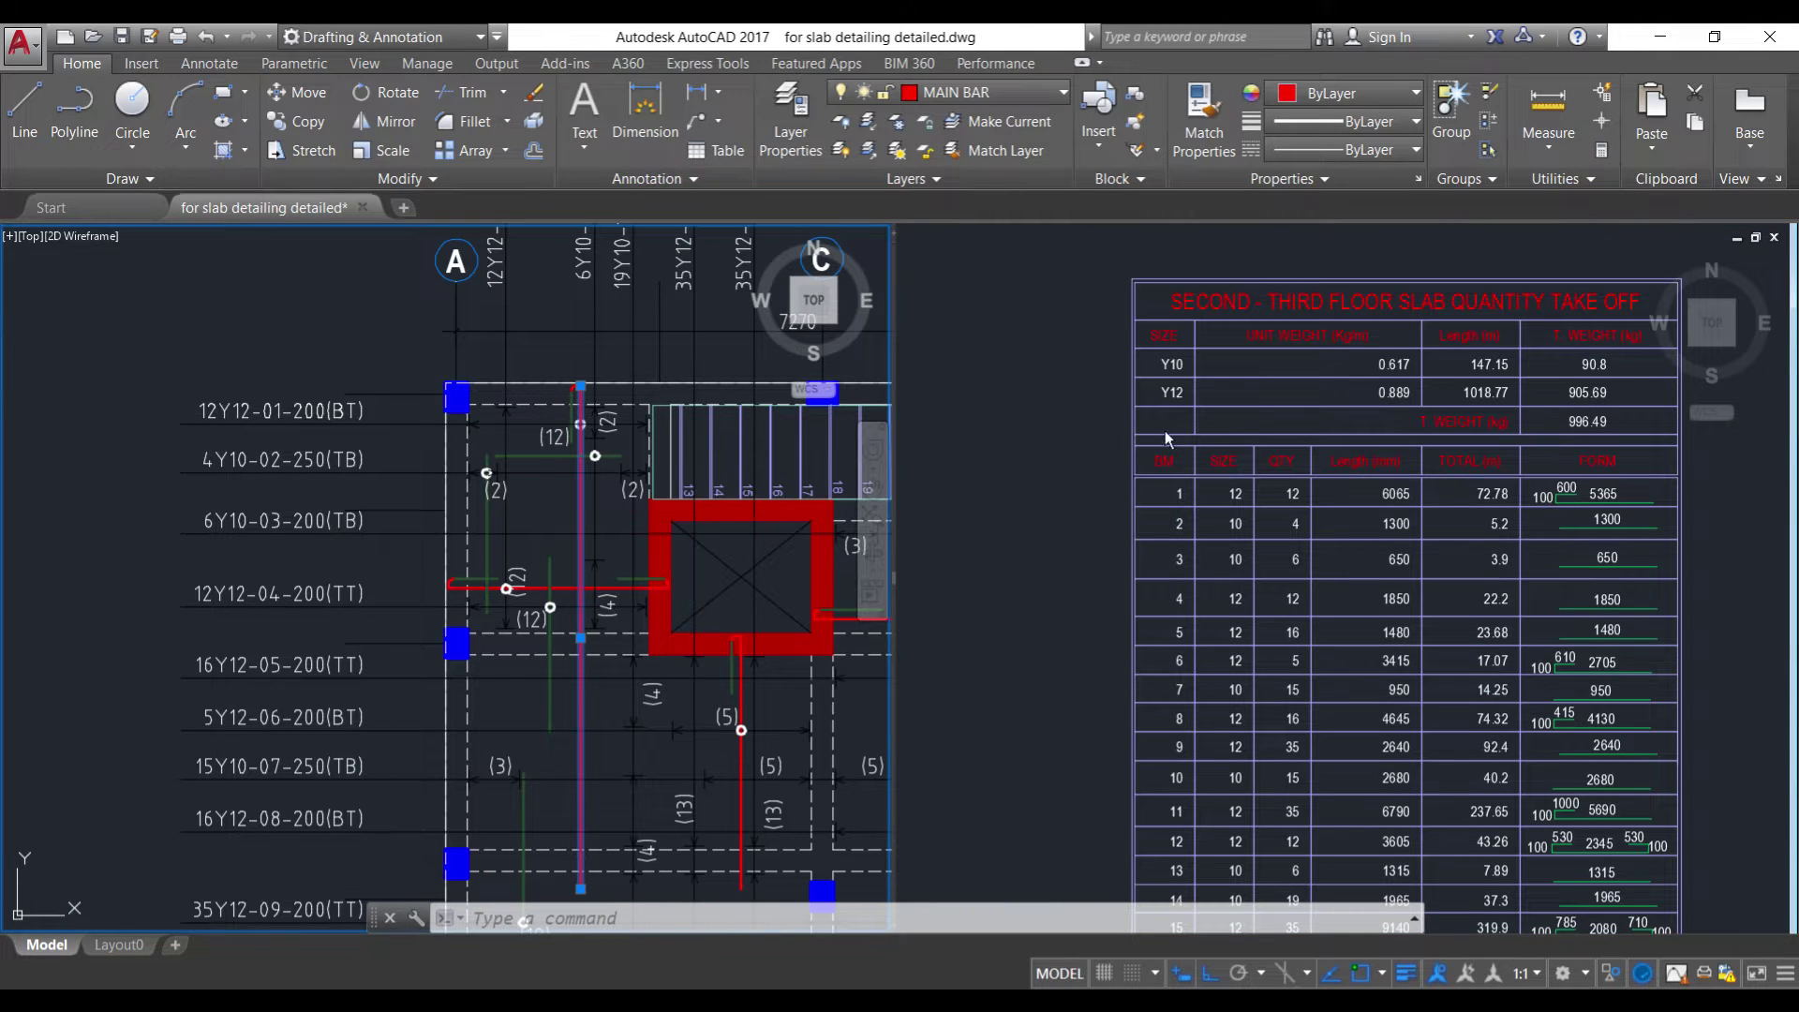
# - Examine the length, total and bar form entries of BM 1 in the quantity take-off table
pyautogui.click(1229, 494)
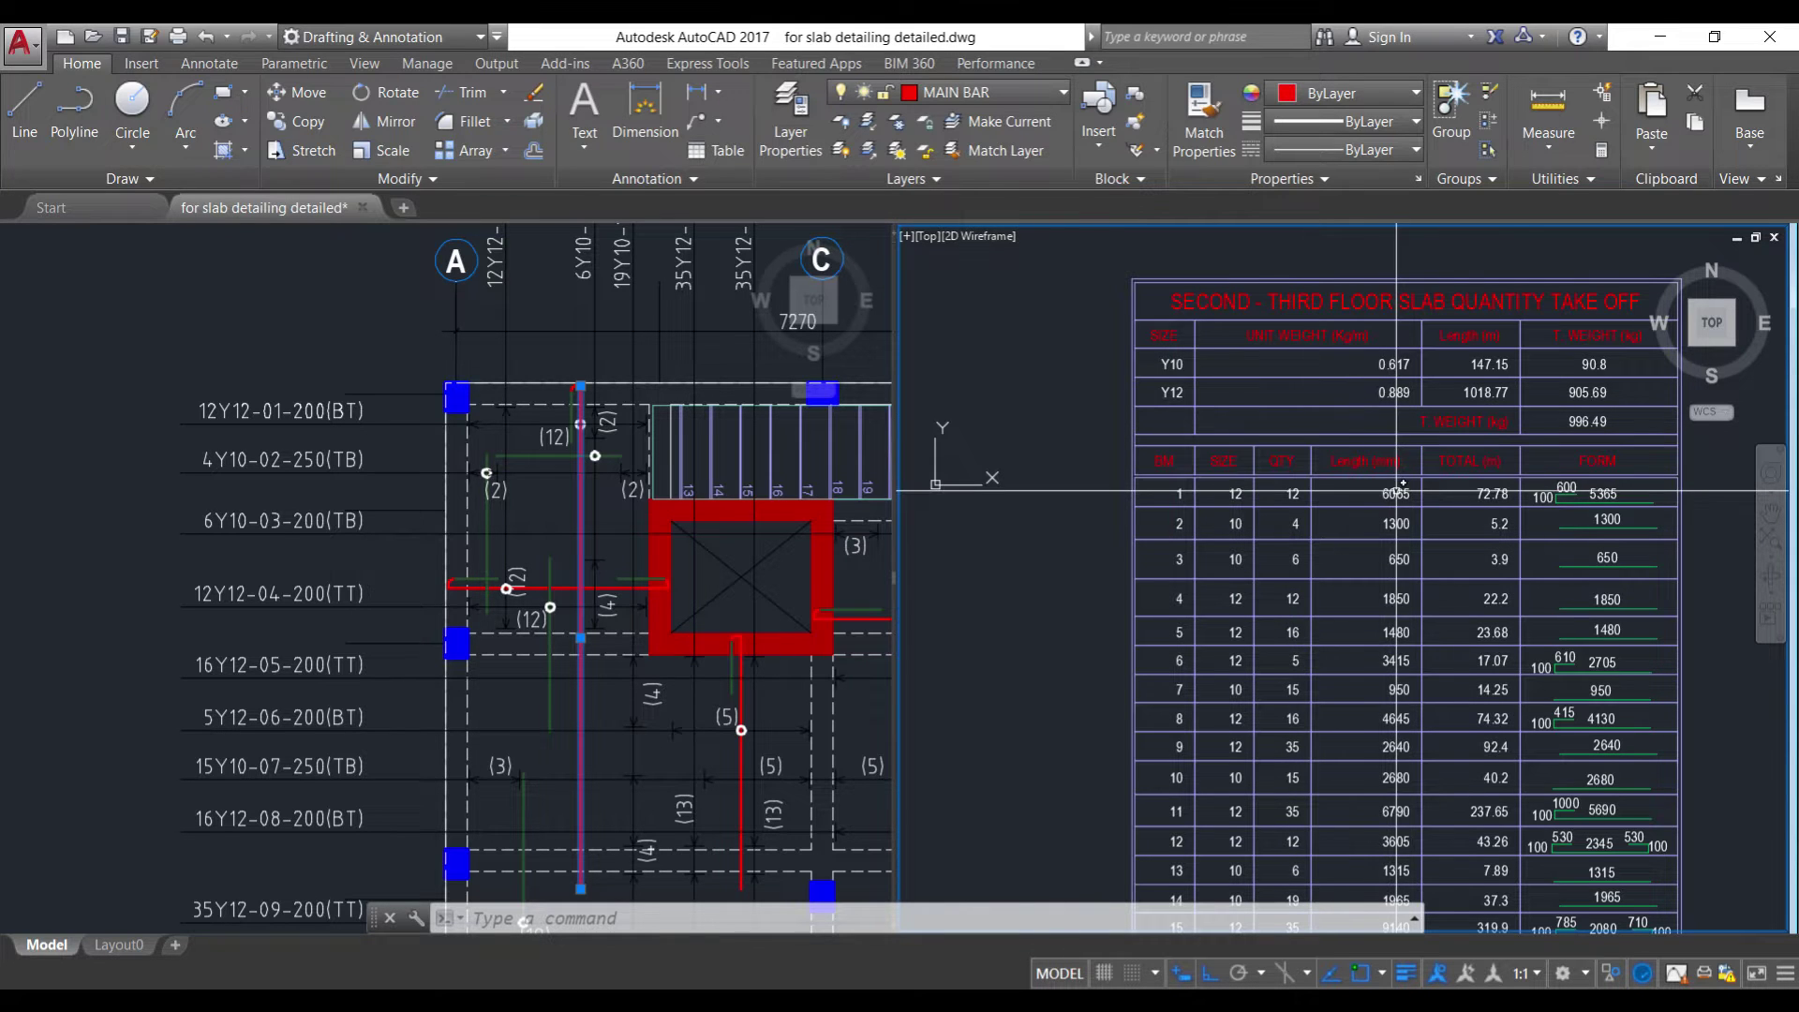
pyautogui.scroll(3, 1508, 489)
pyautogui.scroll(-3, 1483, 448)
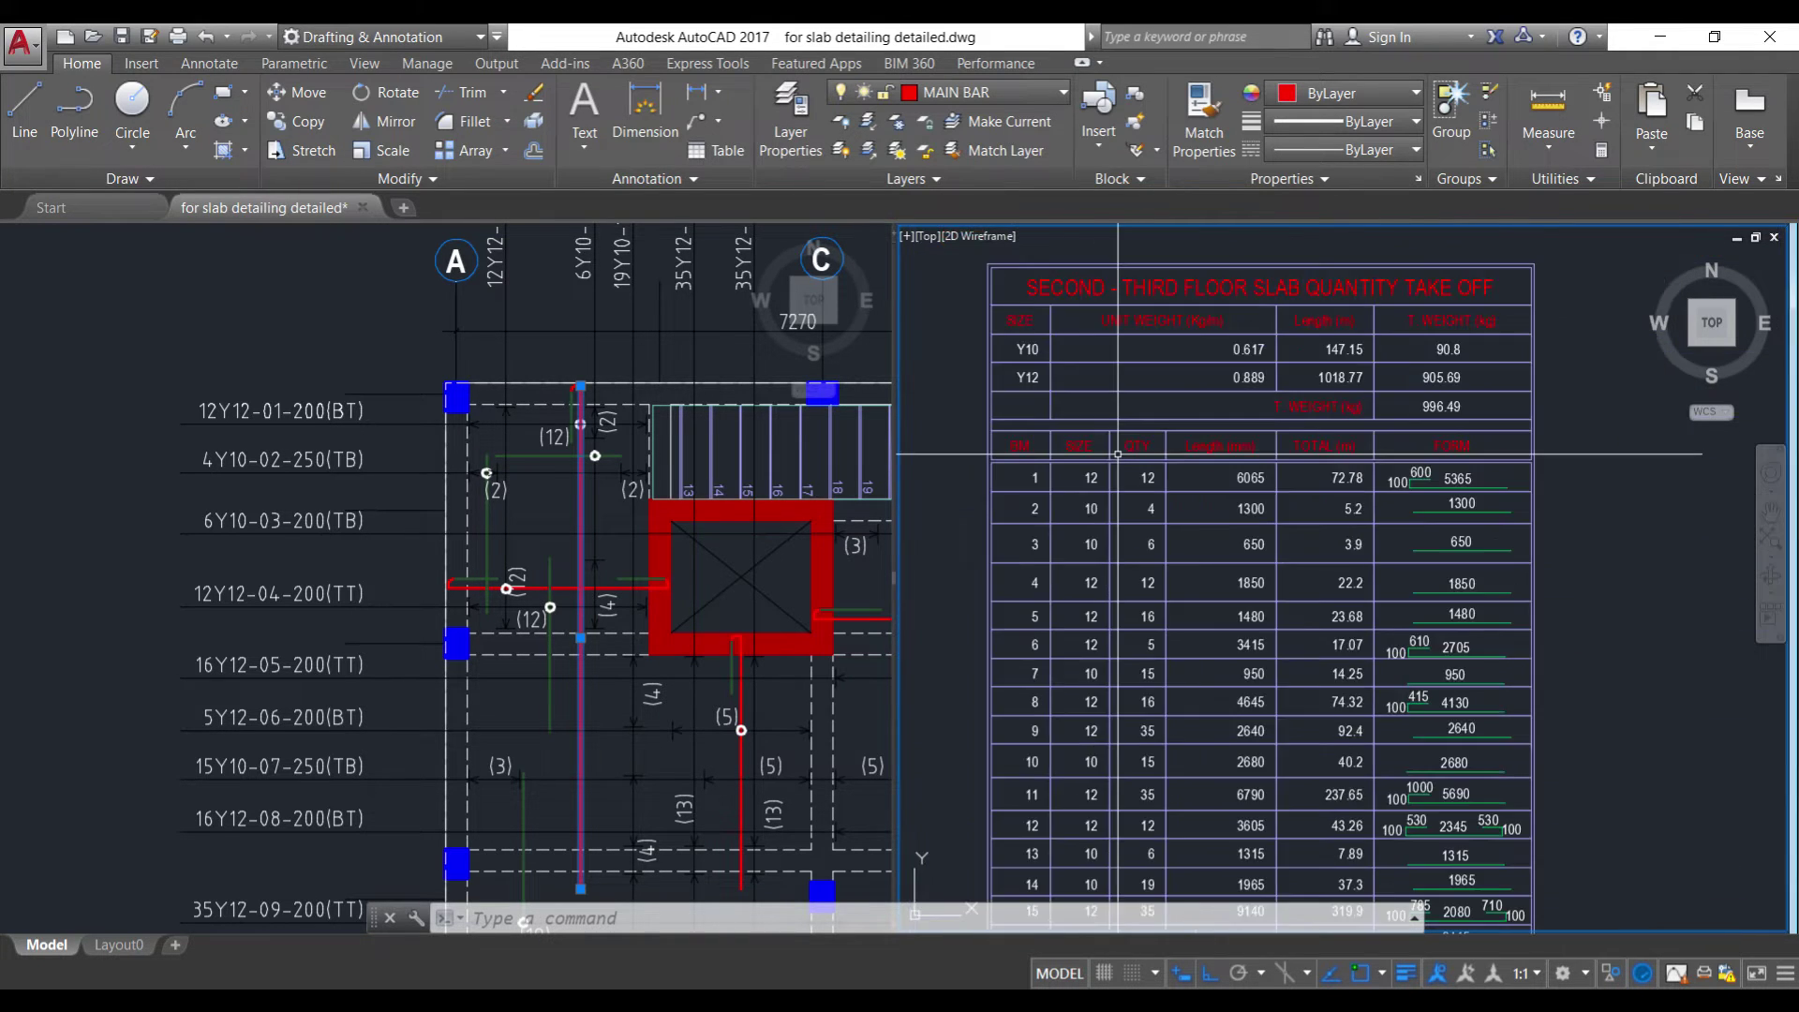
pyautogui.scroll(2, 1499, 469)
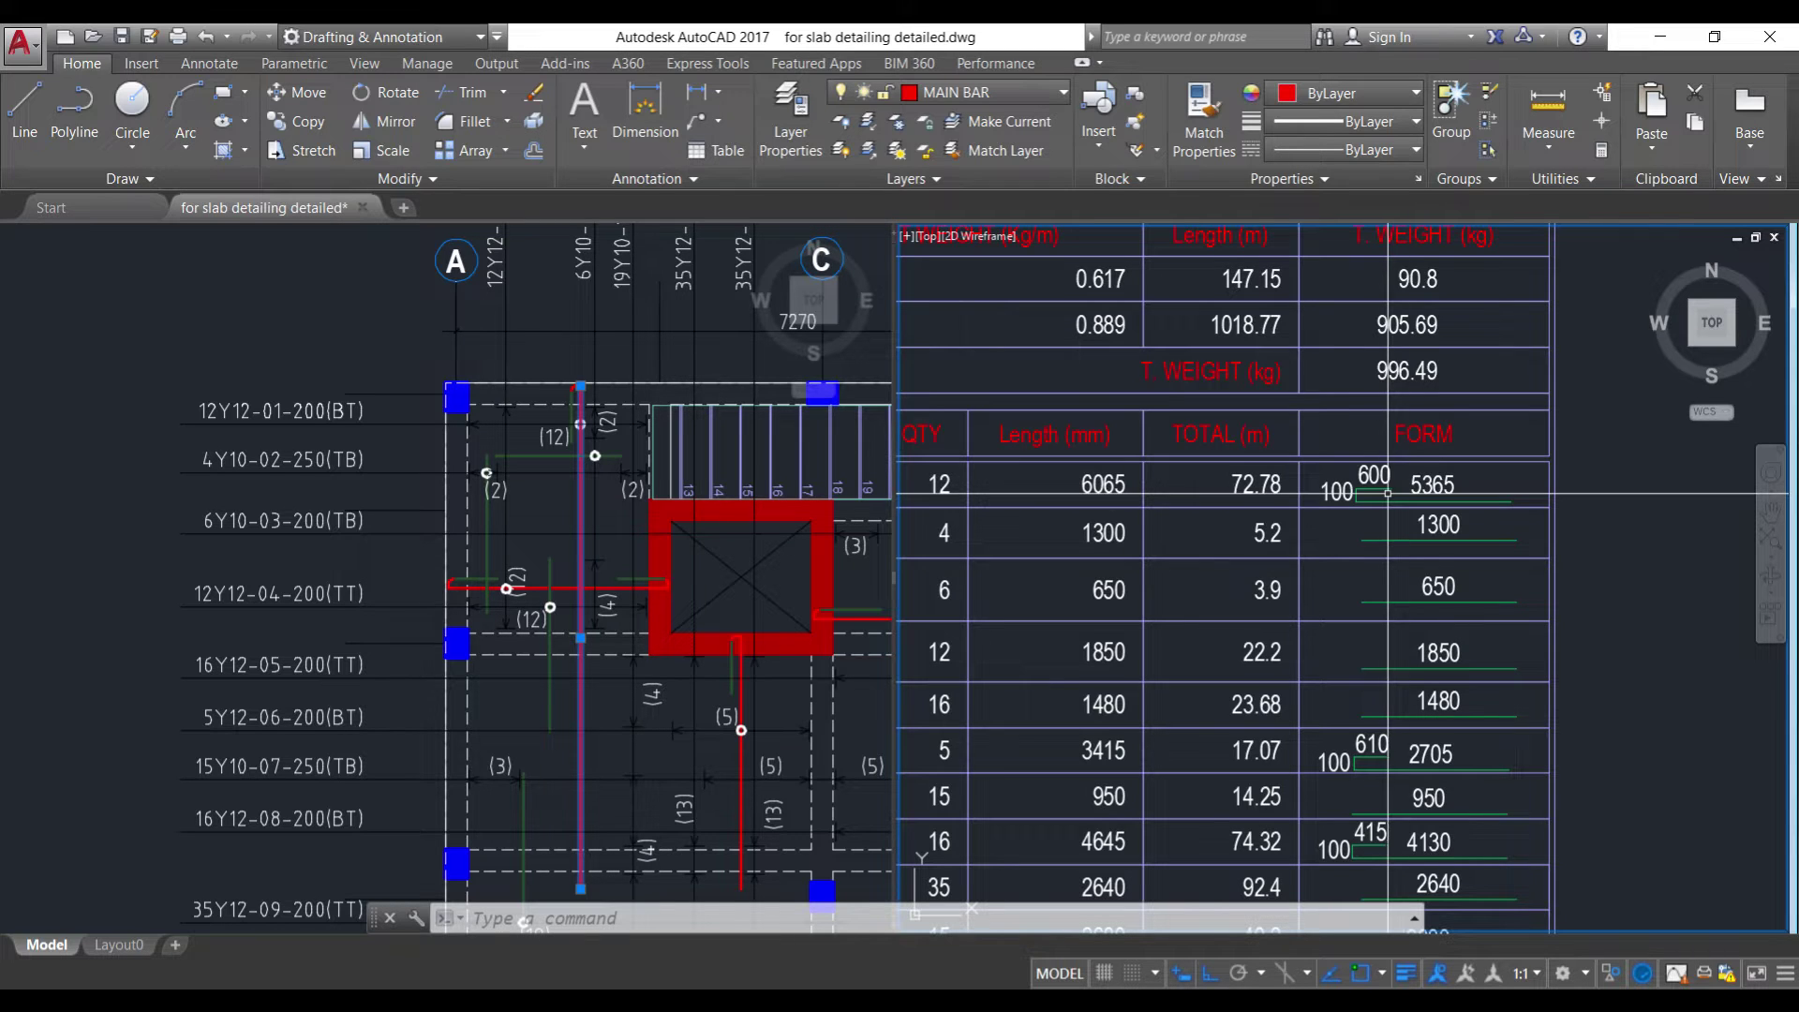
pyautogui.scroll(3, 1405, 501)
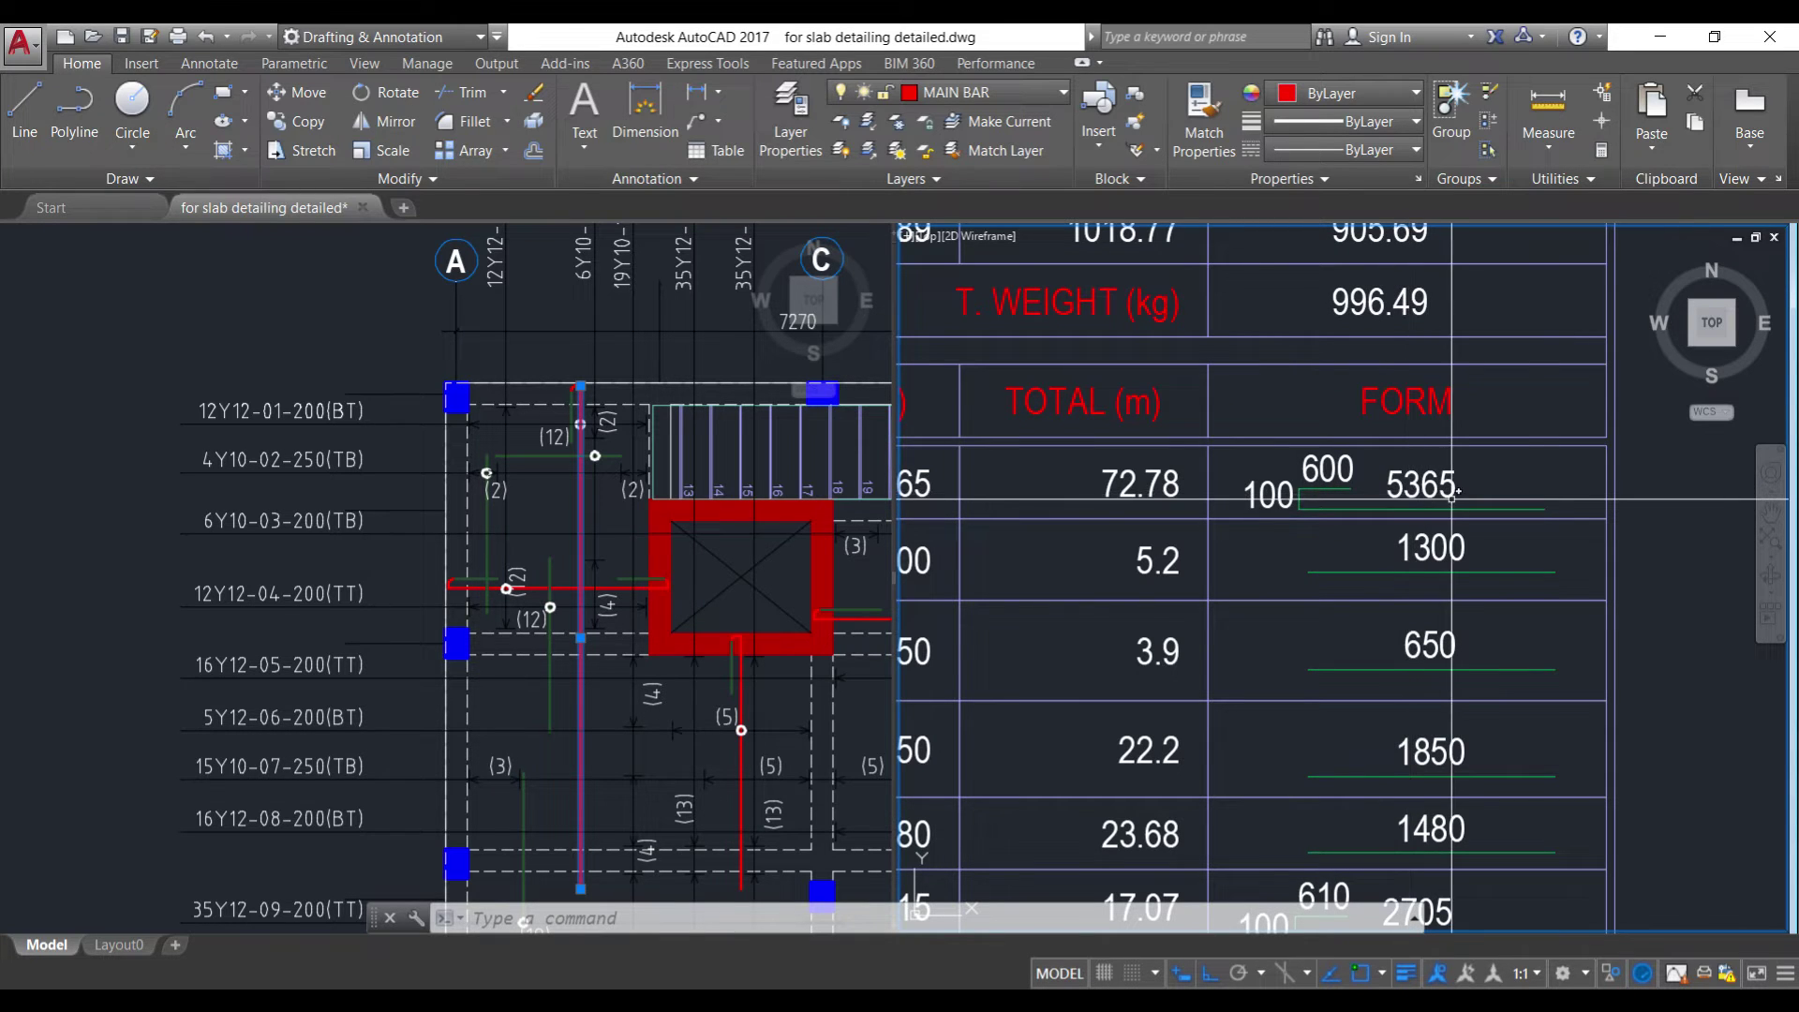
# - Measure the straight length of the 12Y12-01-200(BT) main bar between its two ends with a linear dimension, without placing it
pyautogui.click(559, 298)
pyautogui.scroll(-2, 553, 384)
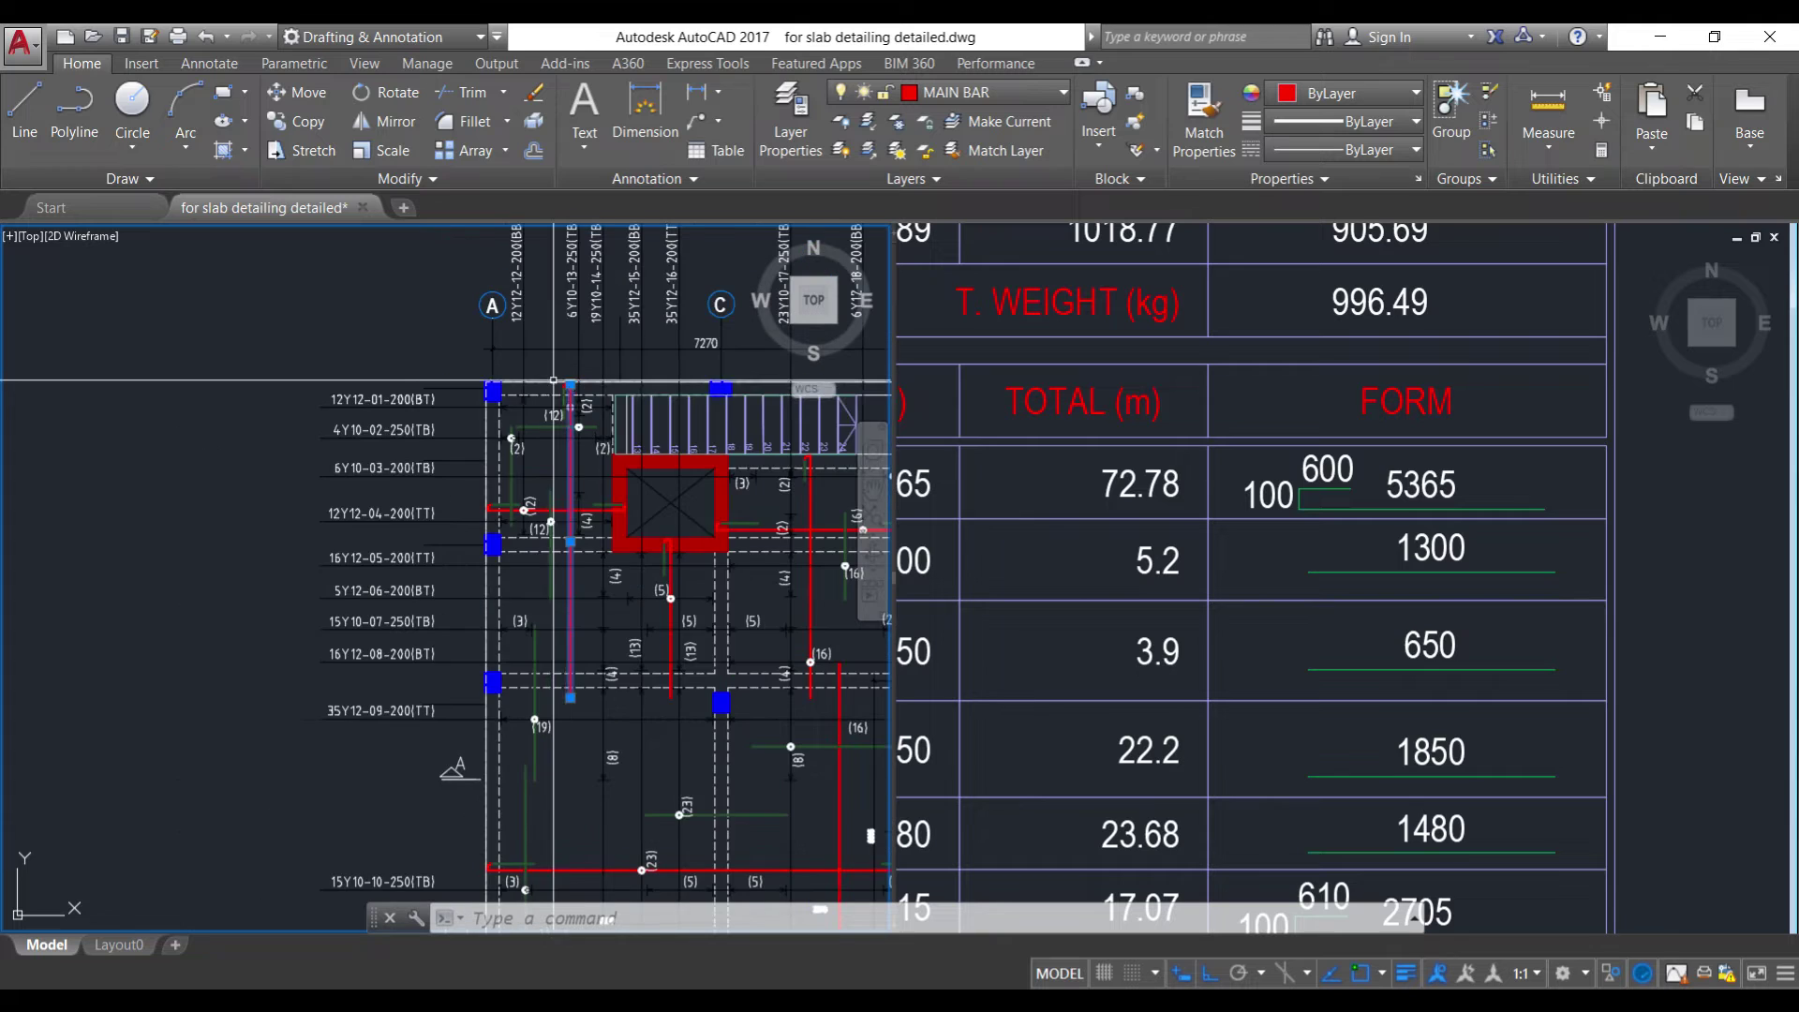
pyautogui.press('Escape')
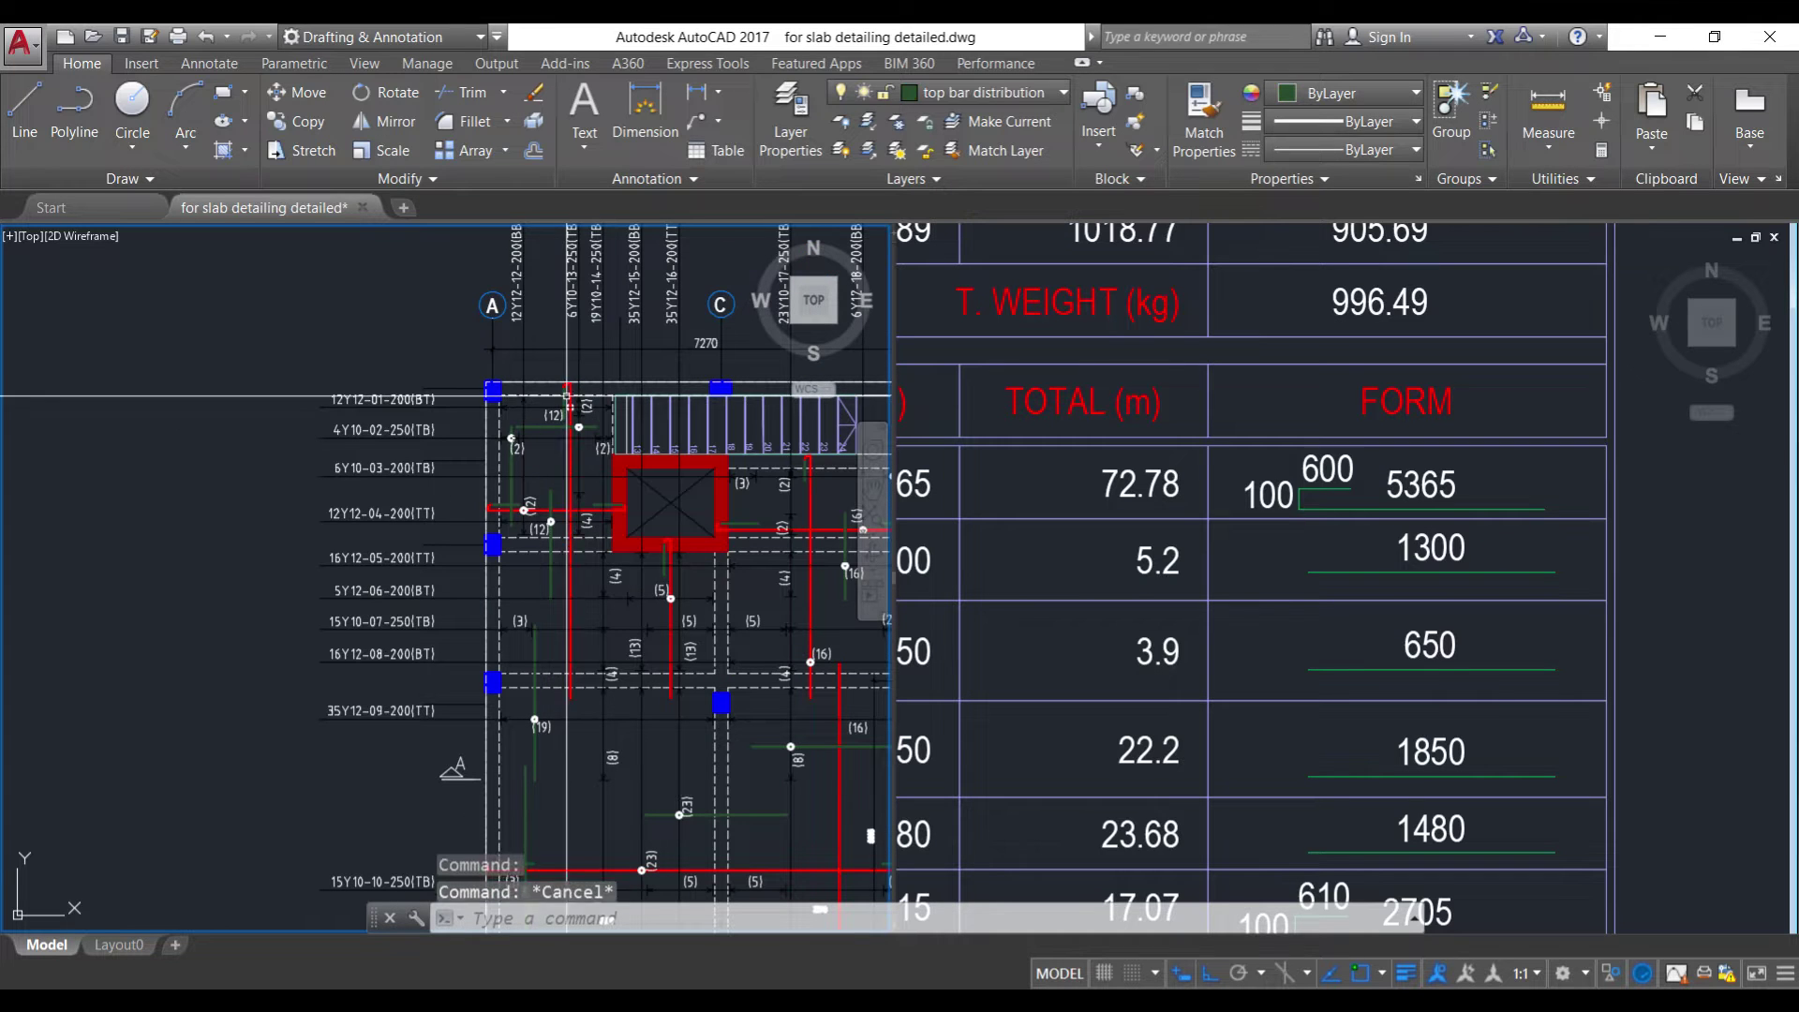
pyautogui.click(680, 111)
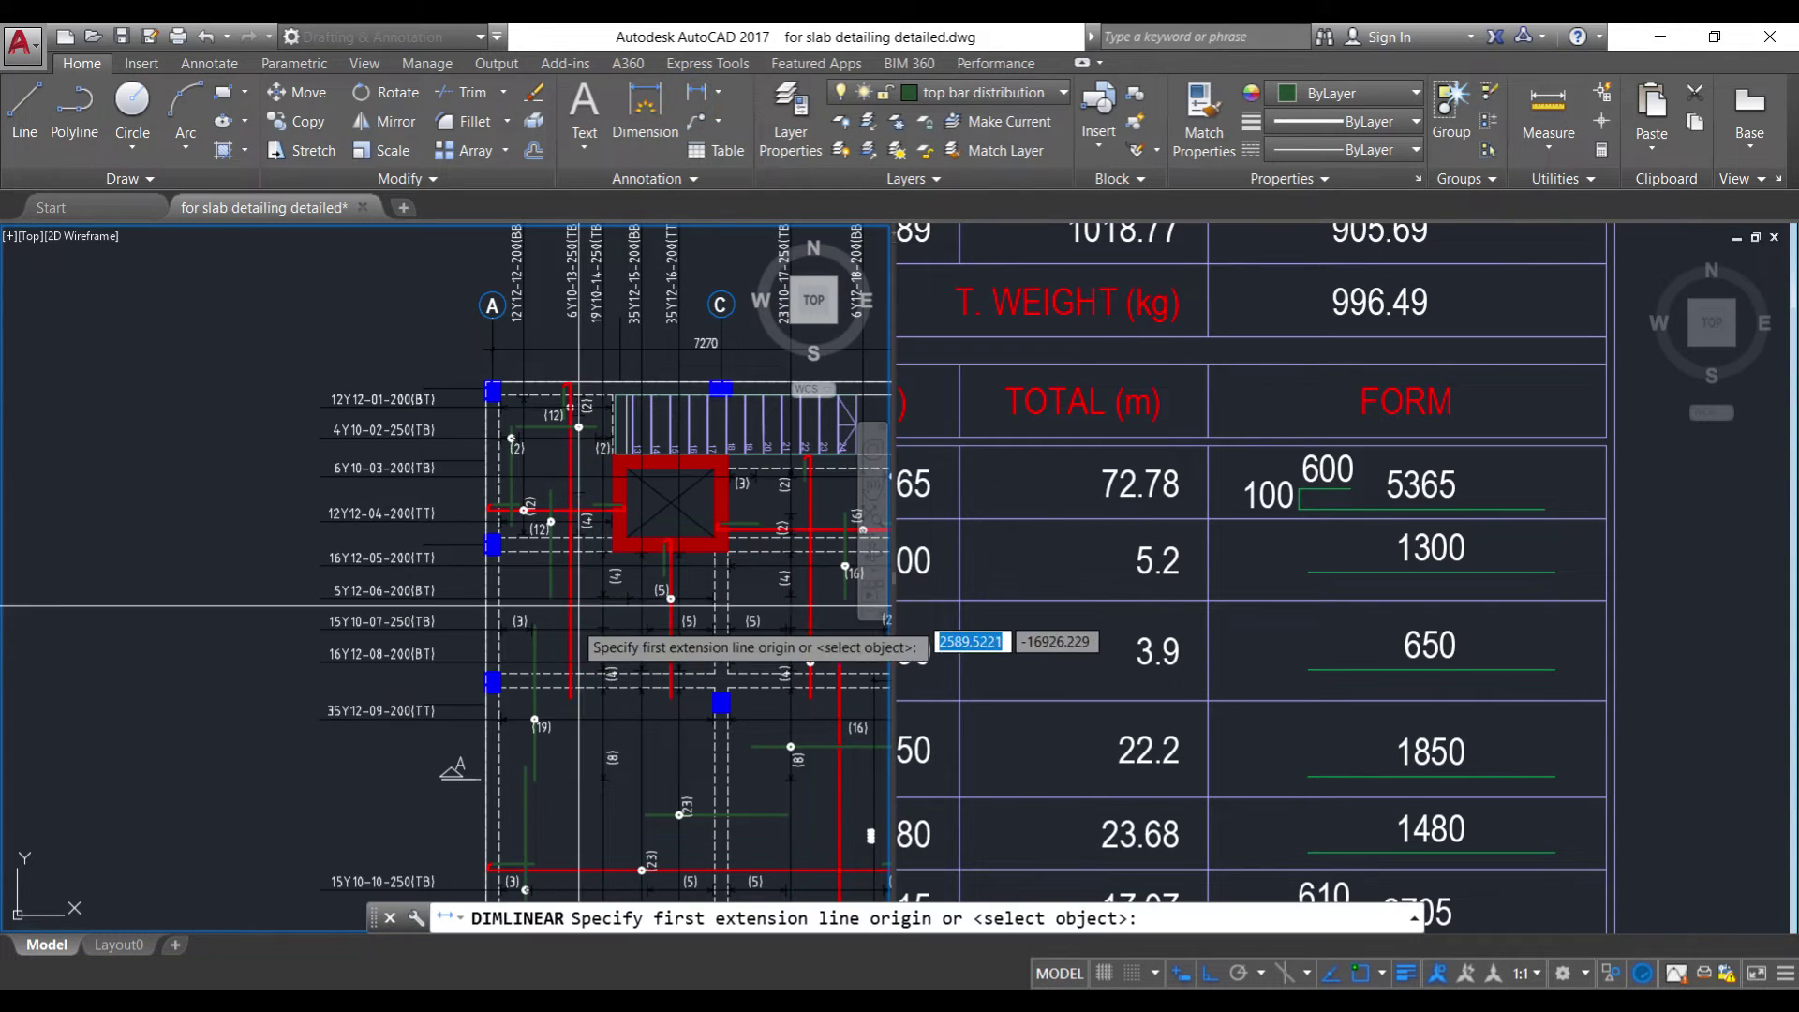
pyautogui.click(569, 696)
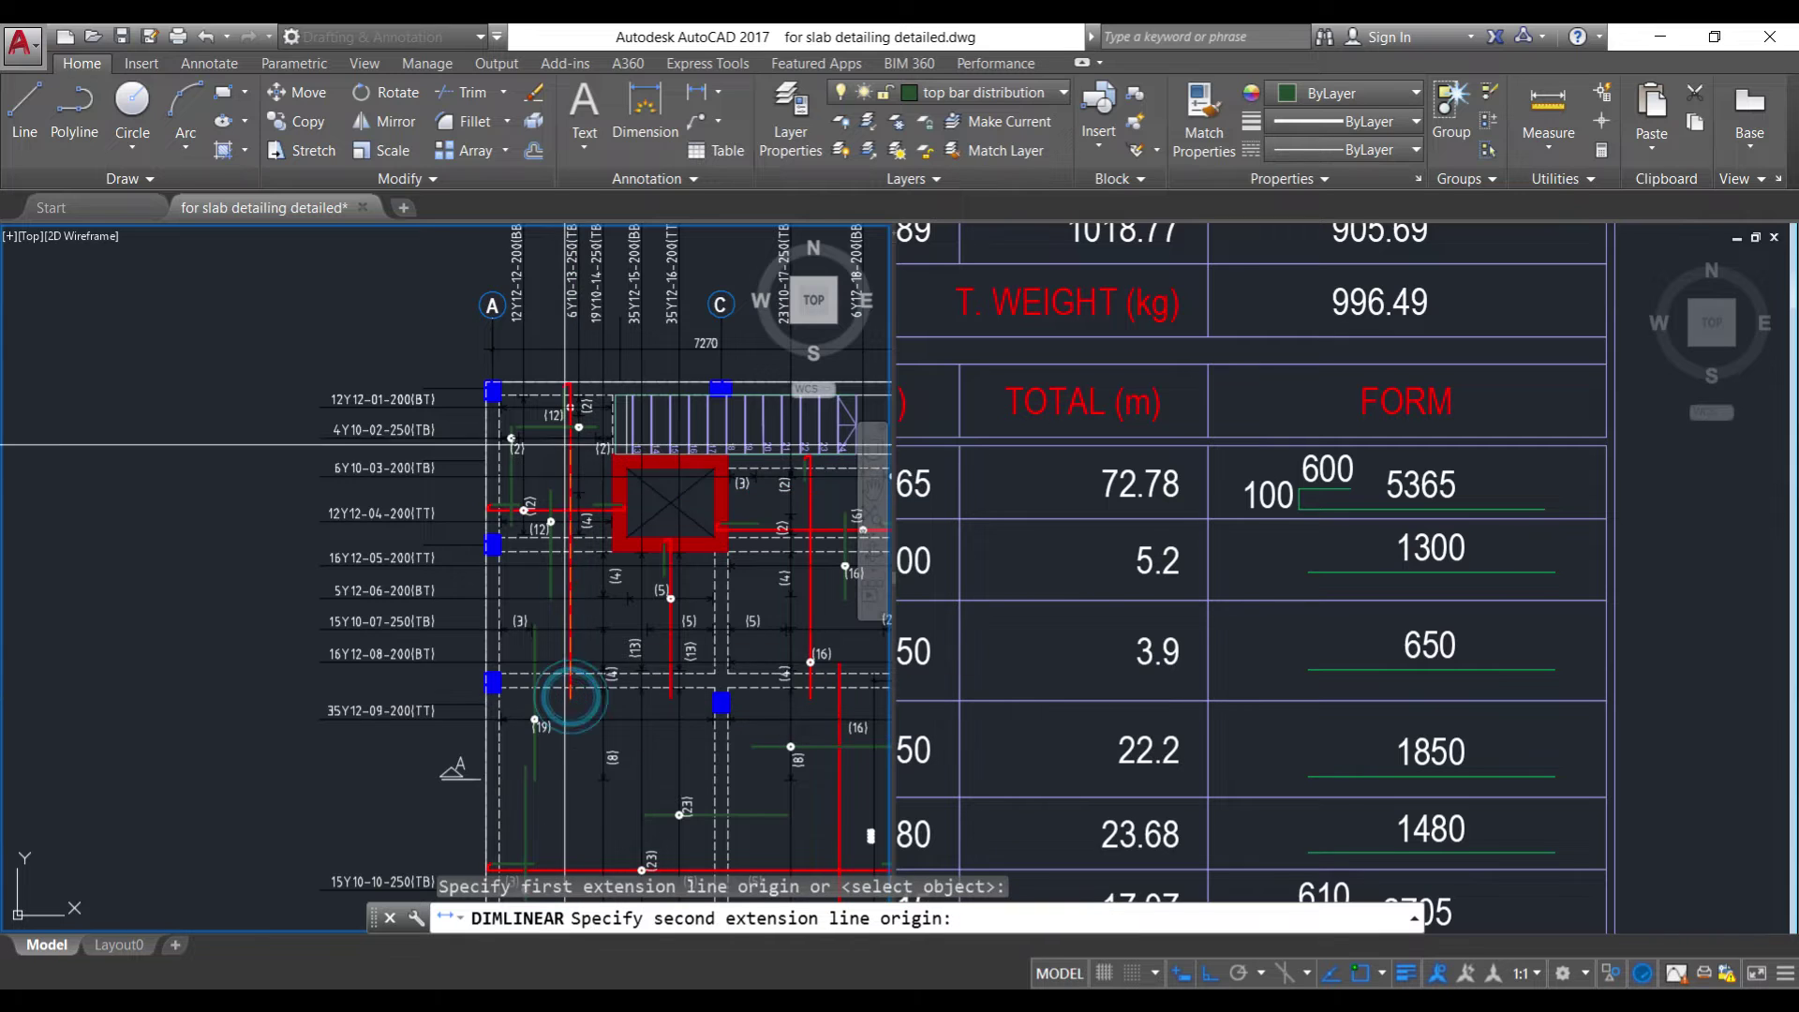
pyautogui.scroll(4, 566, 384)
pyautogui.scroll(2, 564, 375)
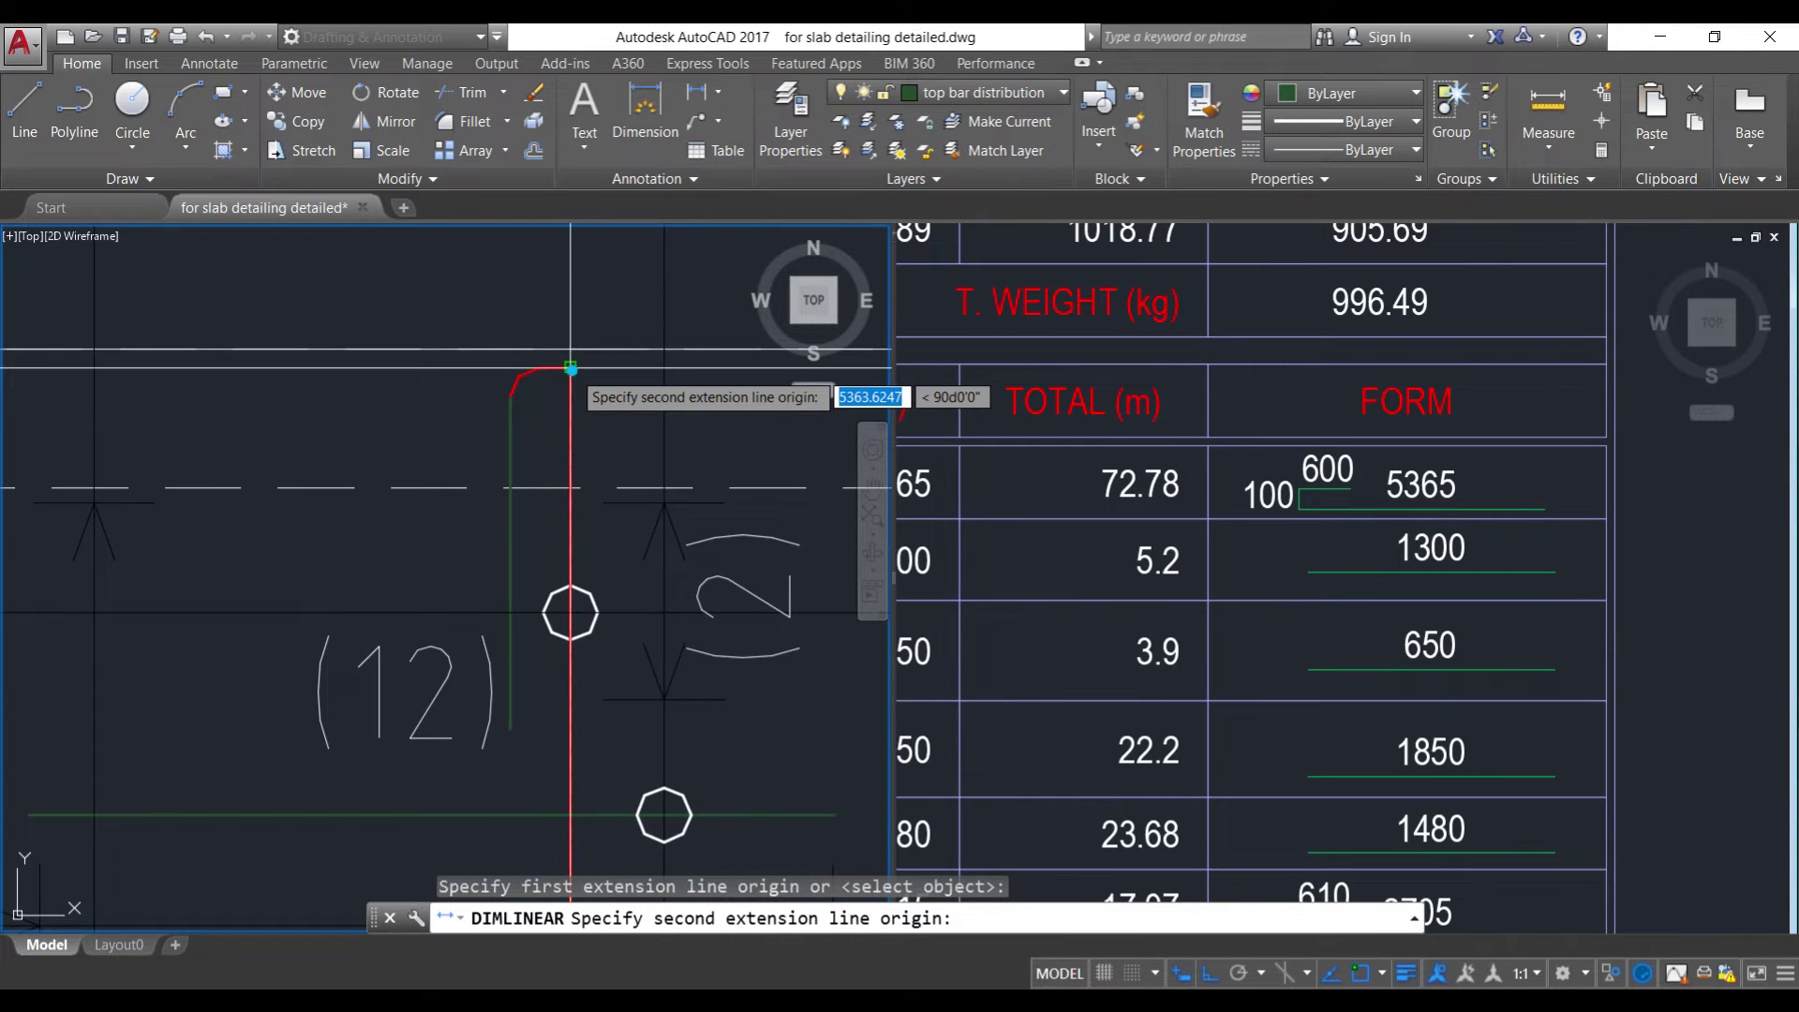
pyautogui.click(565, 376)
pyautogui.scroll(-6, 565, 377)
pyautogui.scroll(8, 570, 459)
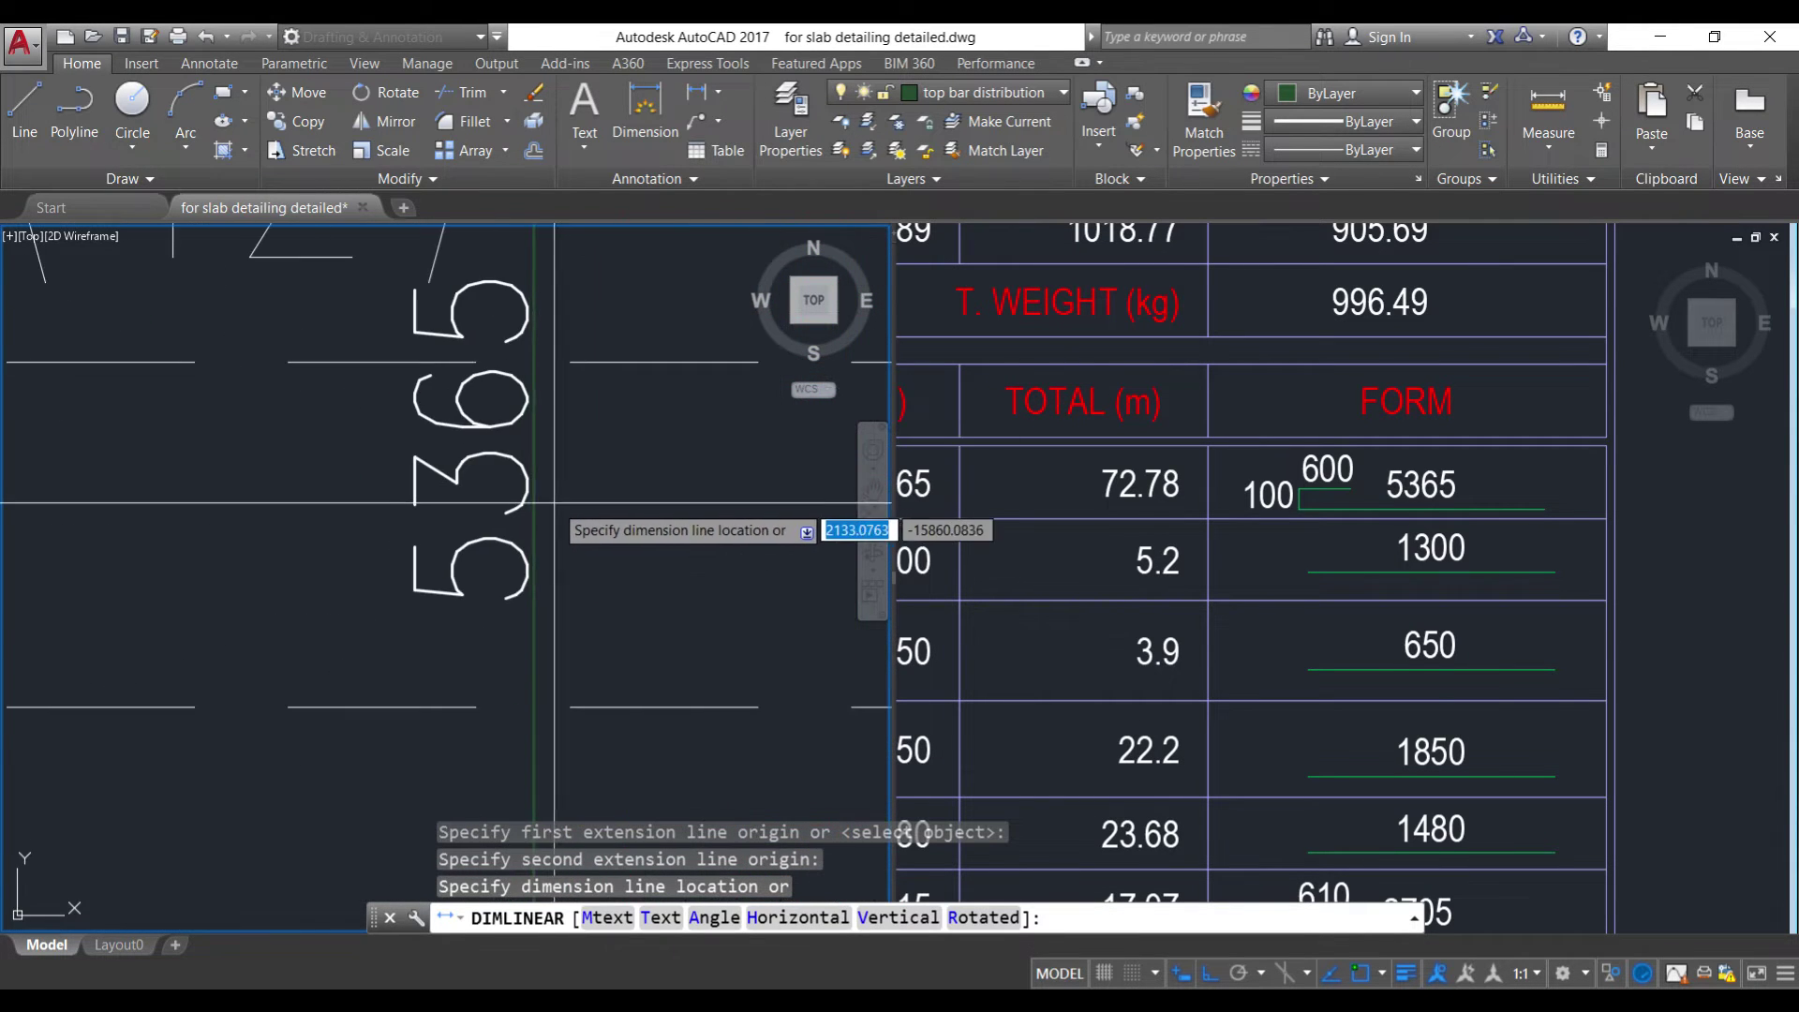
pyautogui.scroll(-7, 550, 507)
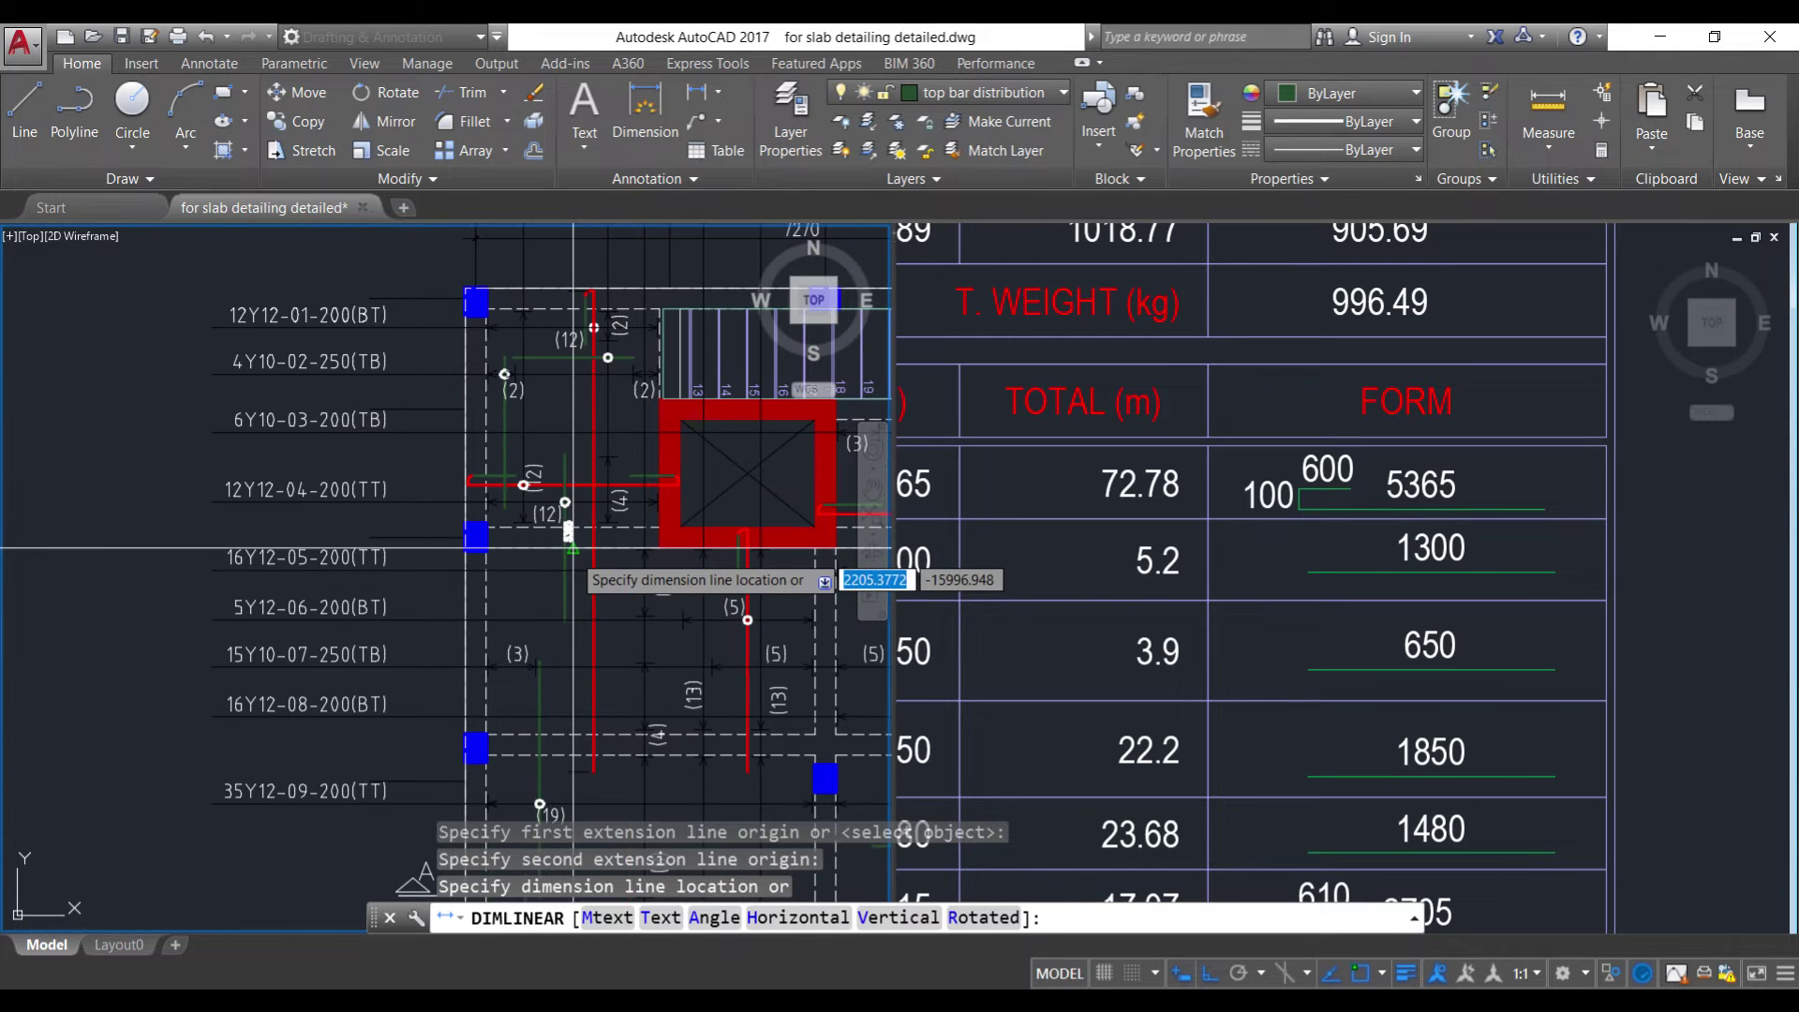
pyautogui.press('Escape')
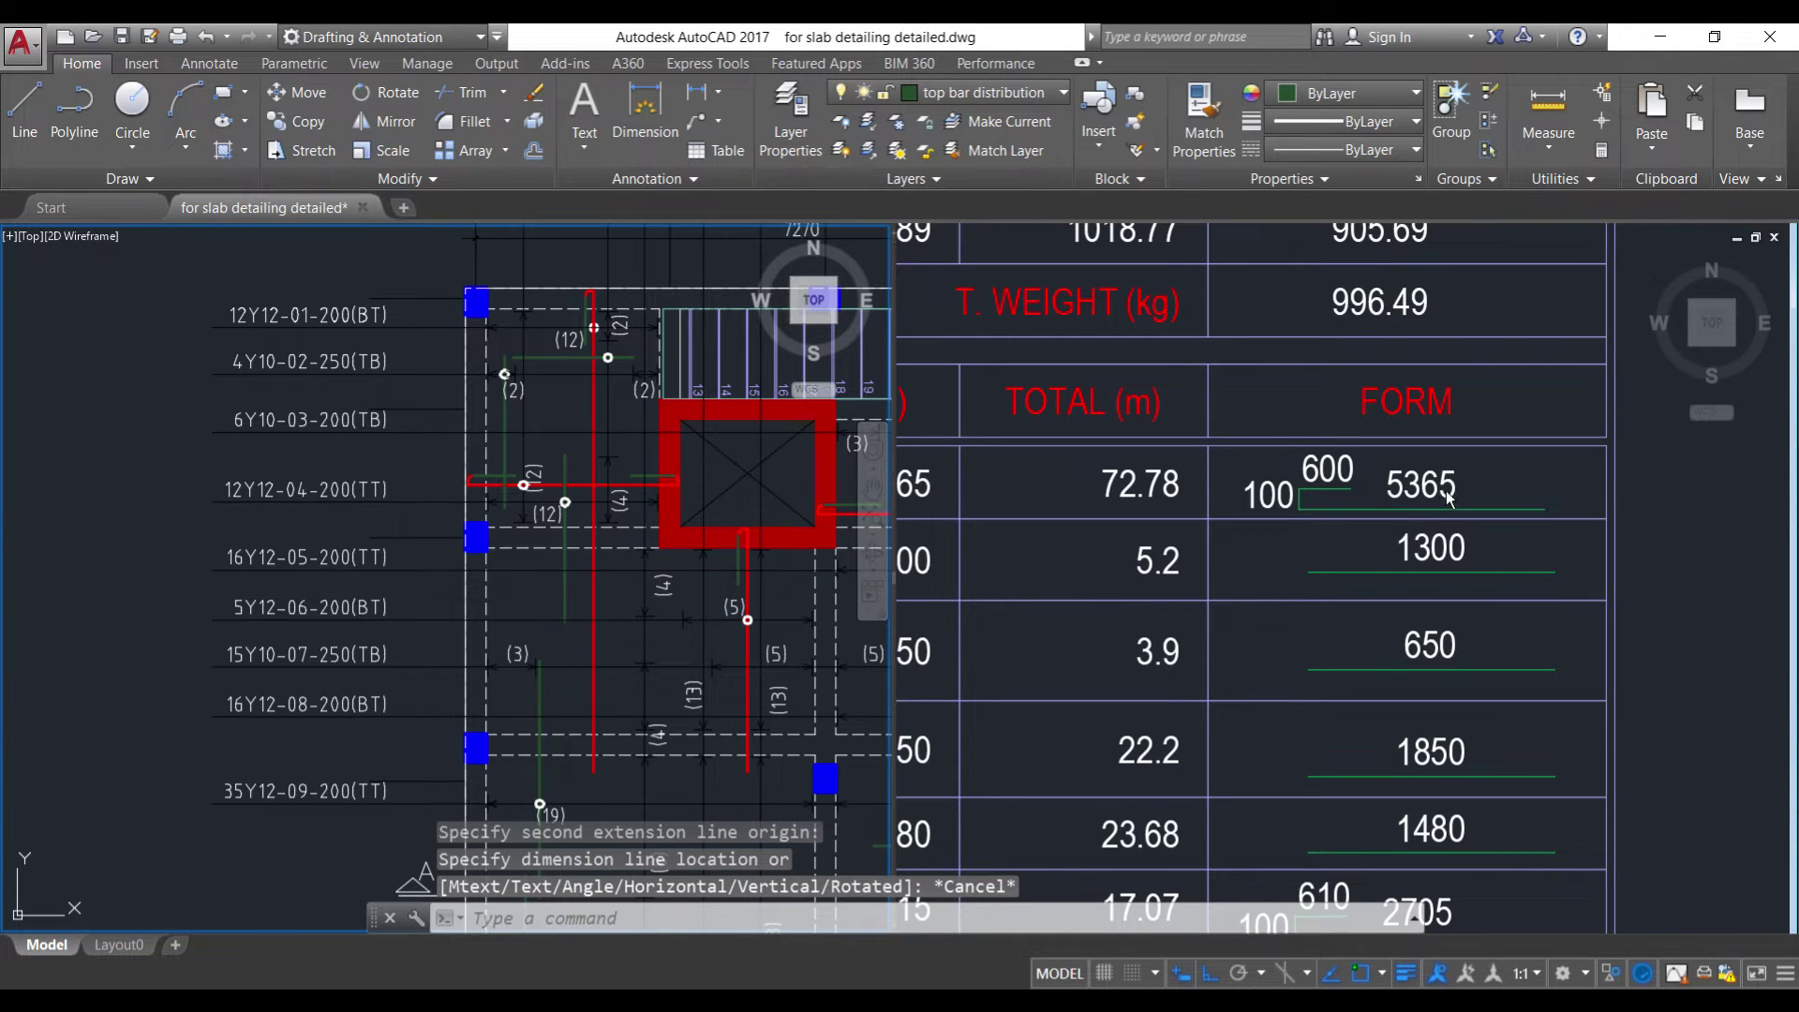
# - Measure the width of the bend at the upper end of the 12Y12-01-200(BT) bar with a linear dimension, without placing it
pyautogui.click(559, 403)
pyautogui.click(562, 398)
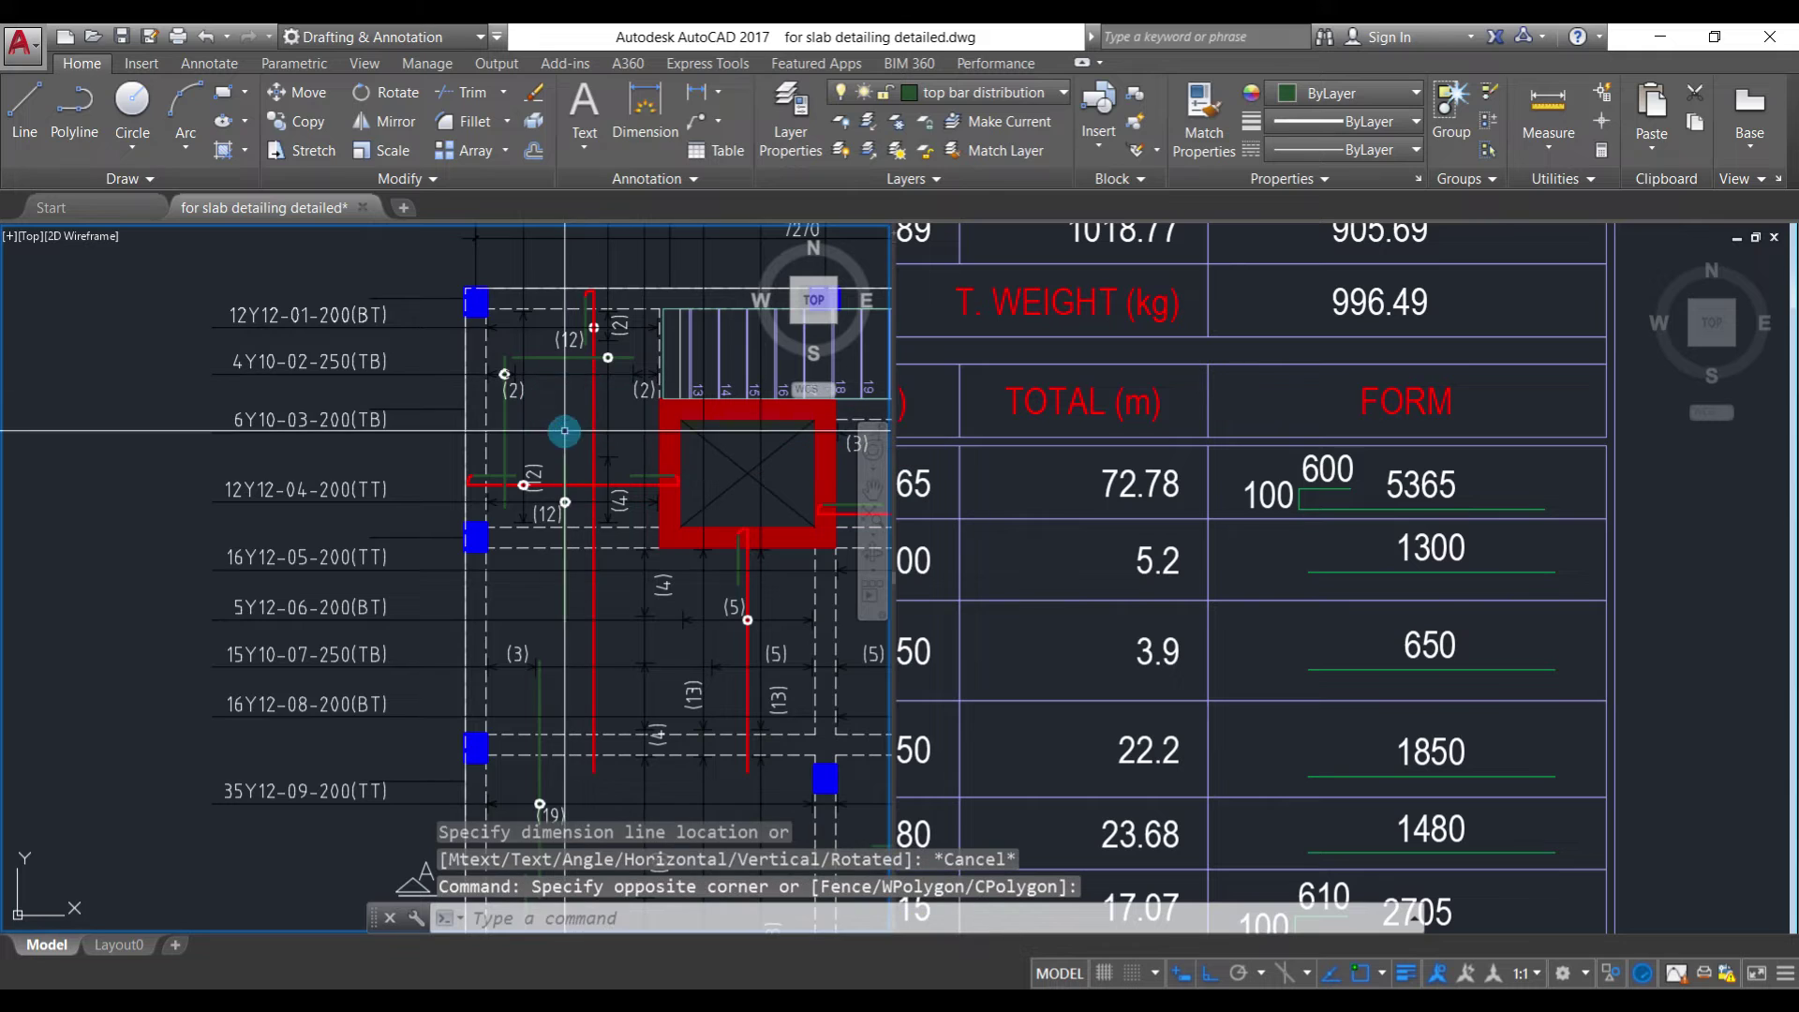
pyautogui.scroll(5, 559, 288)
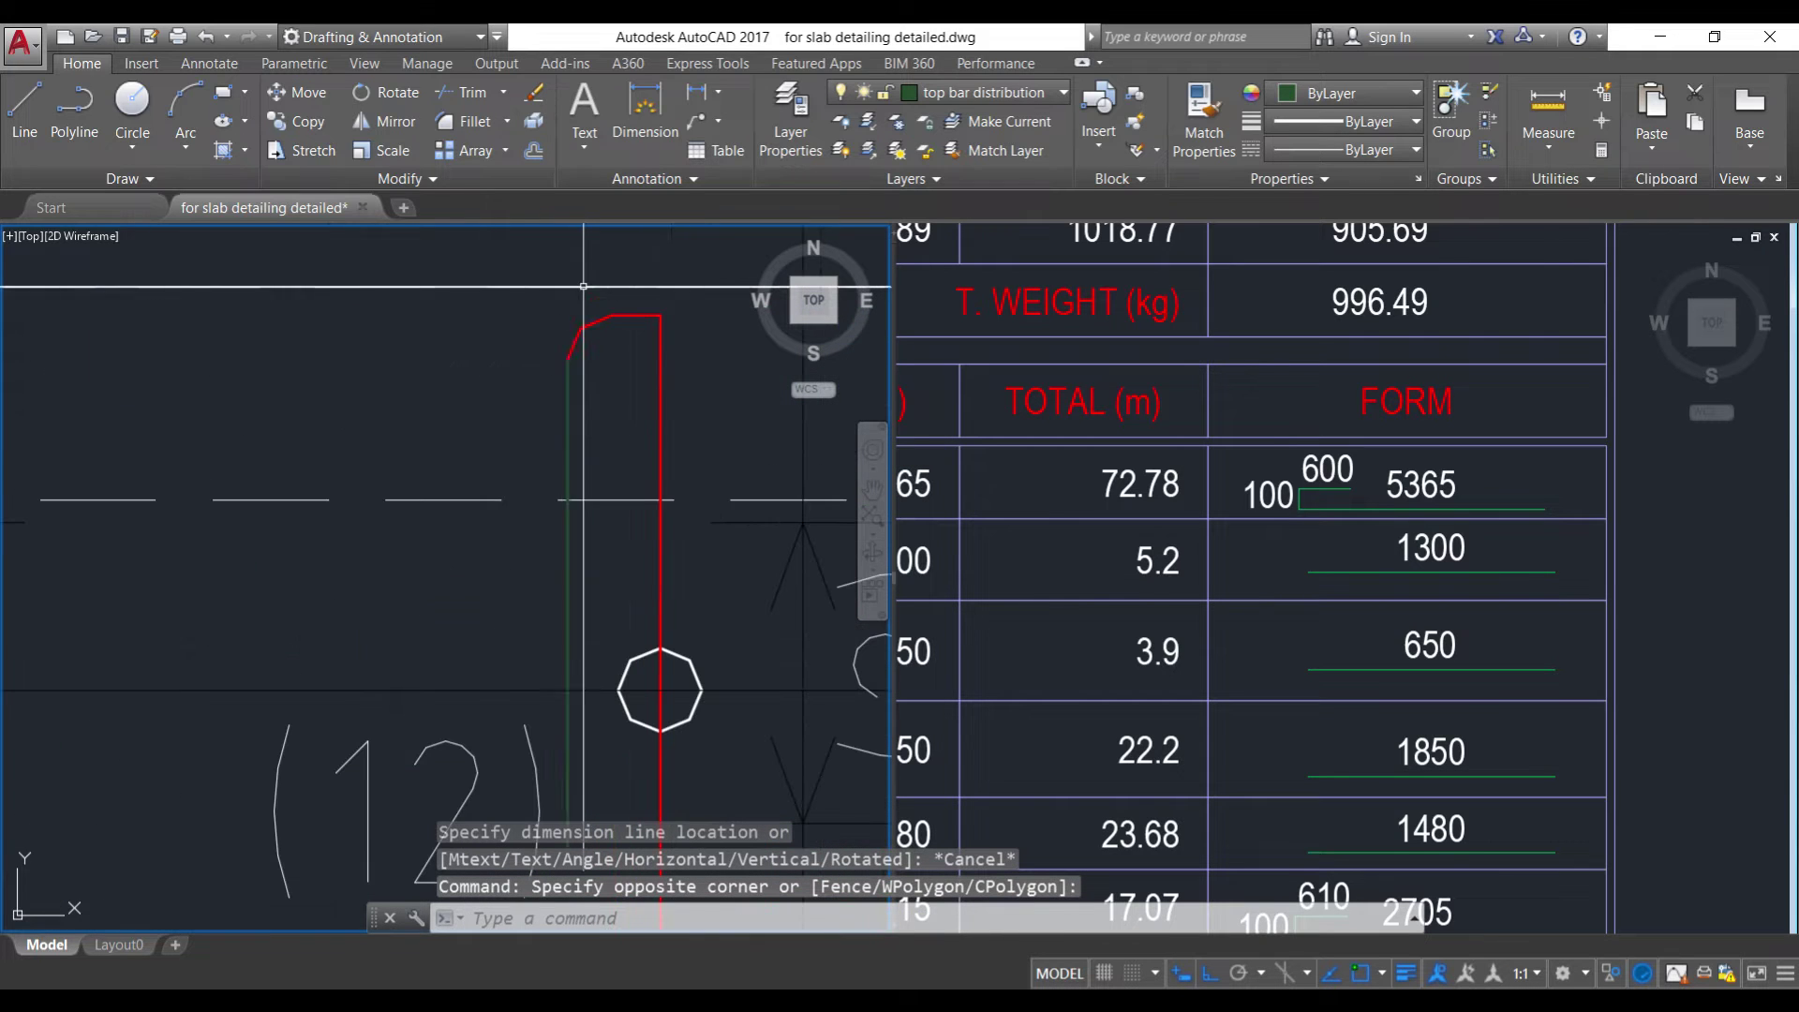
pyautogui.click(696, 92)
pyautogui.click(566, 359)
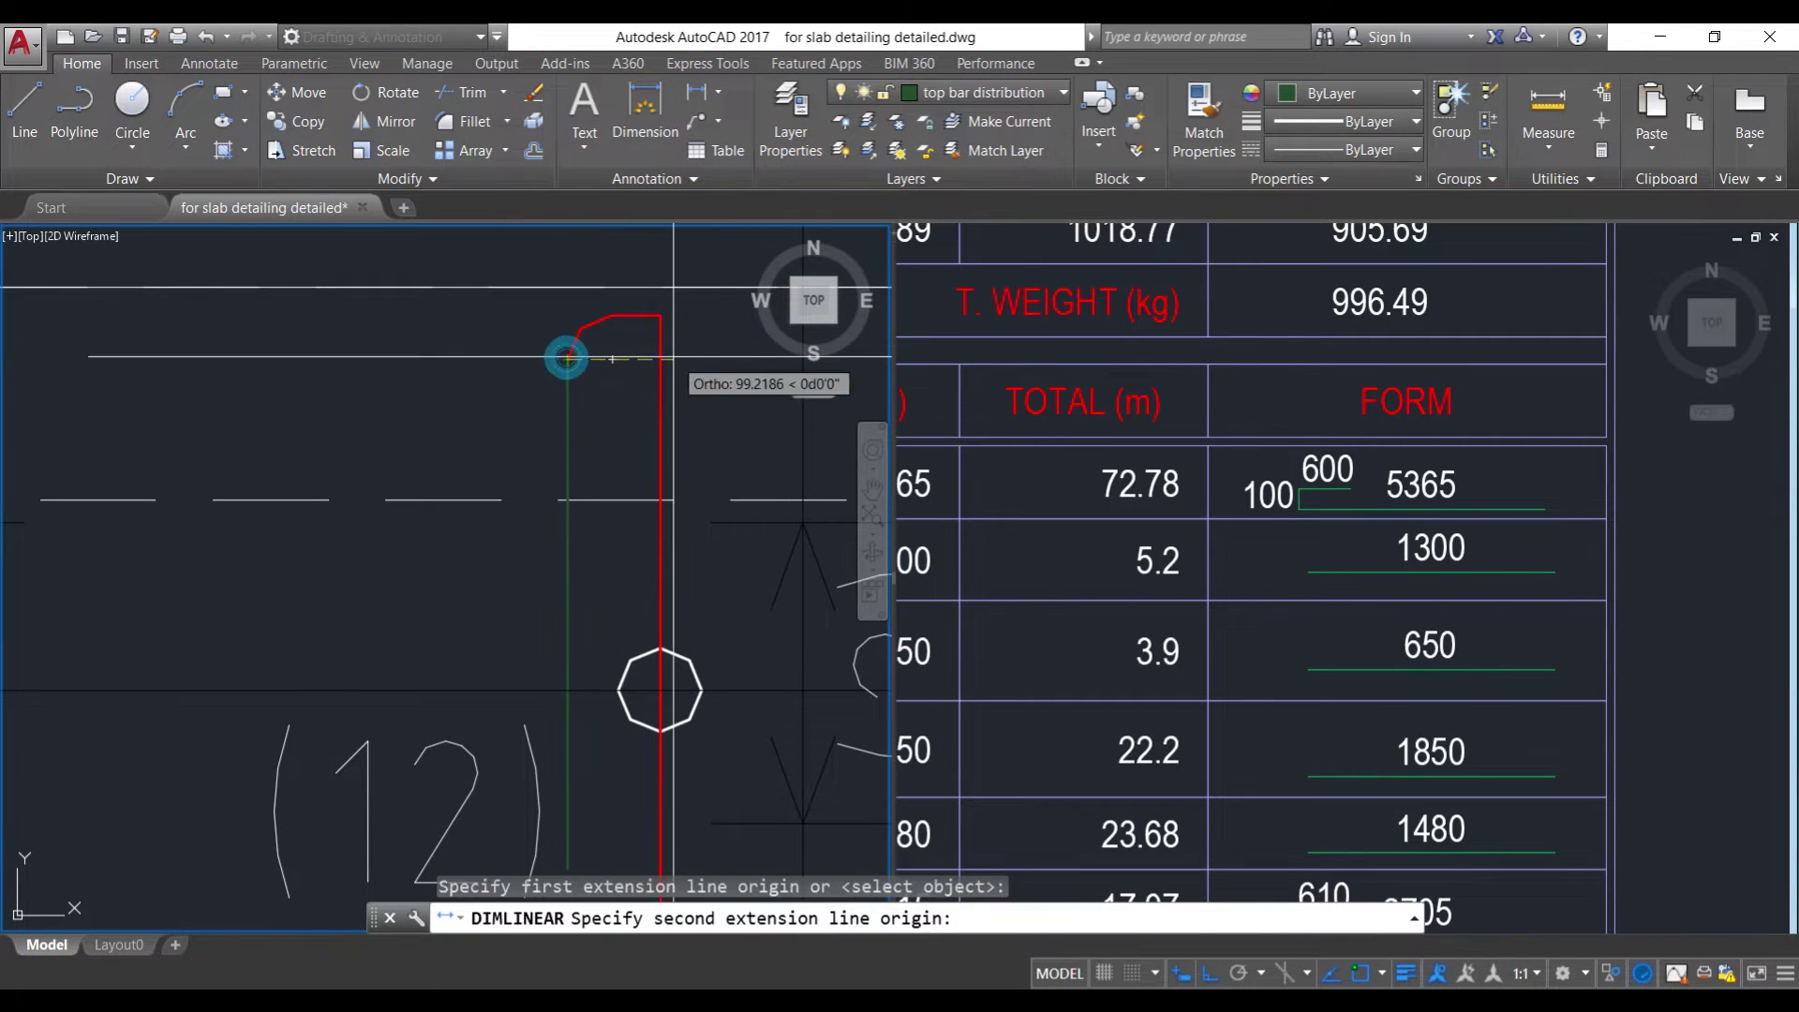
pyautogui.click(661, 358)
pyautogui.scroll(-2, 509, 455)
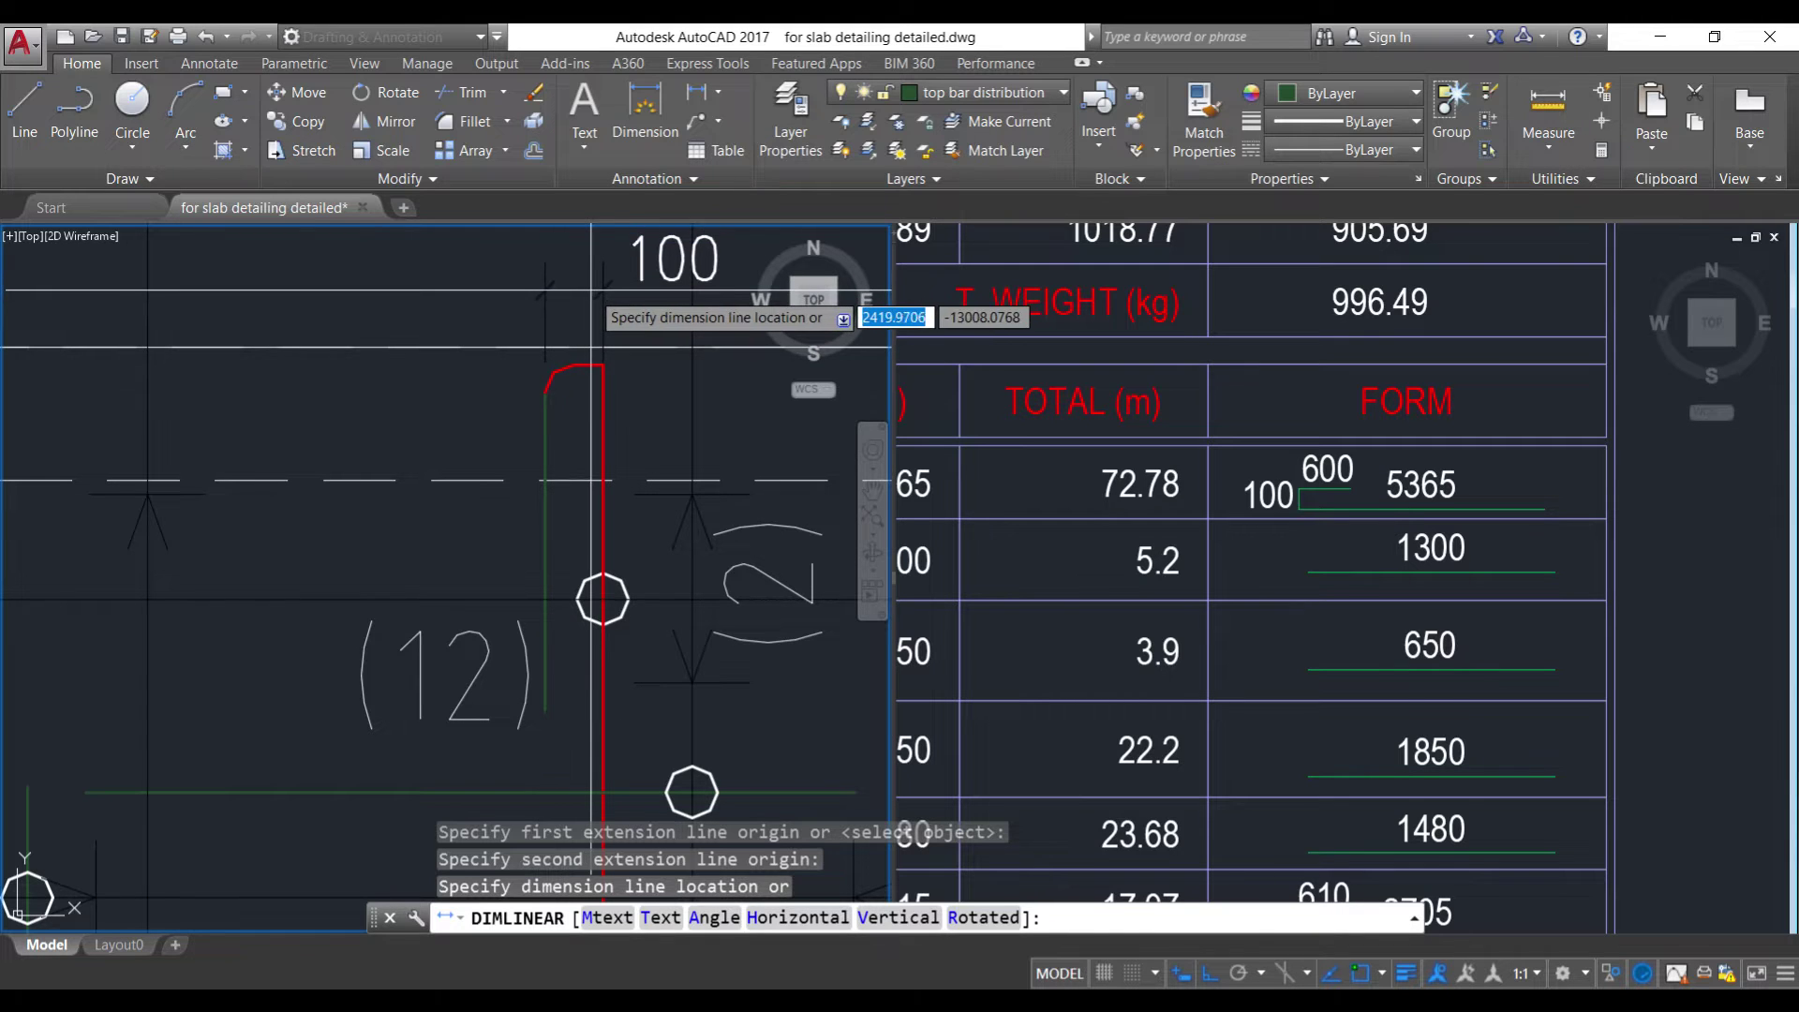
pyautogui.press('Escape')
# - Measure the bent-back leg of the 12Y12-01-200(BT) bar from its free end to the bend with a linear dimension, without placing it
pyautogui.click(695, 91)
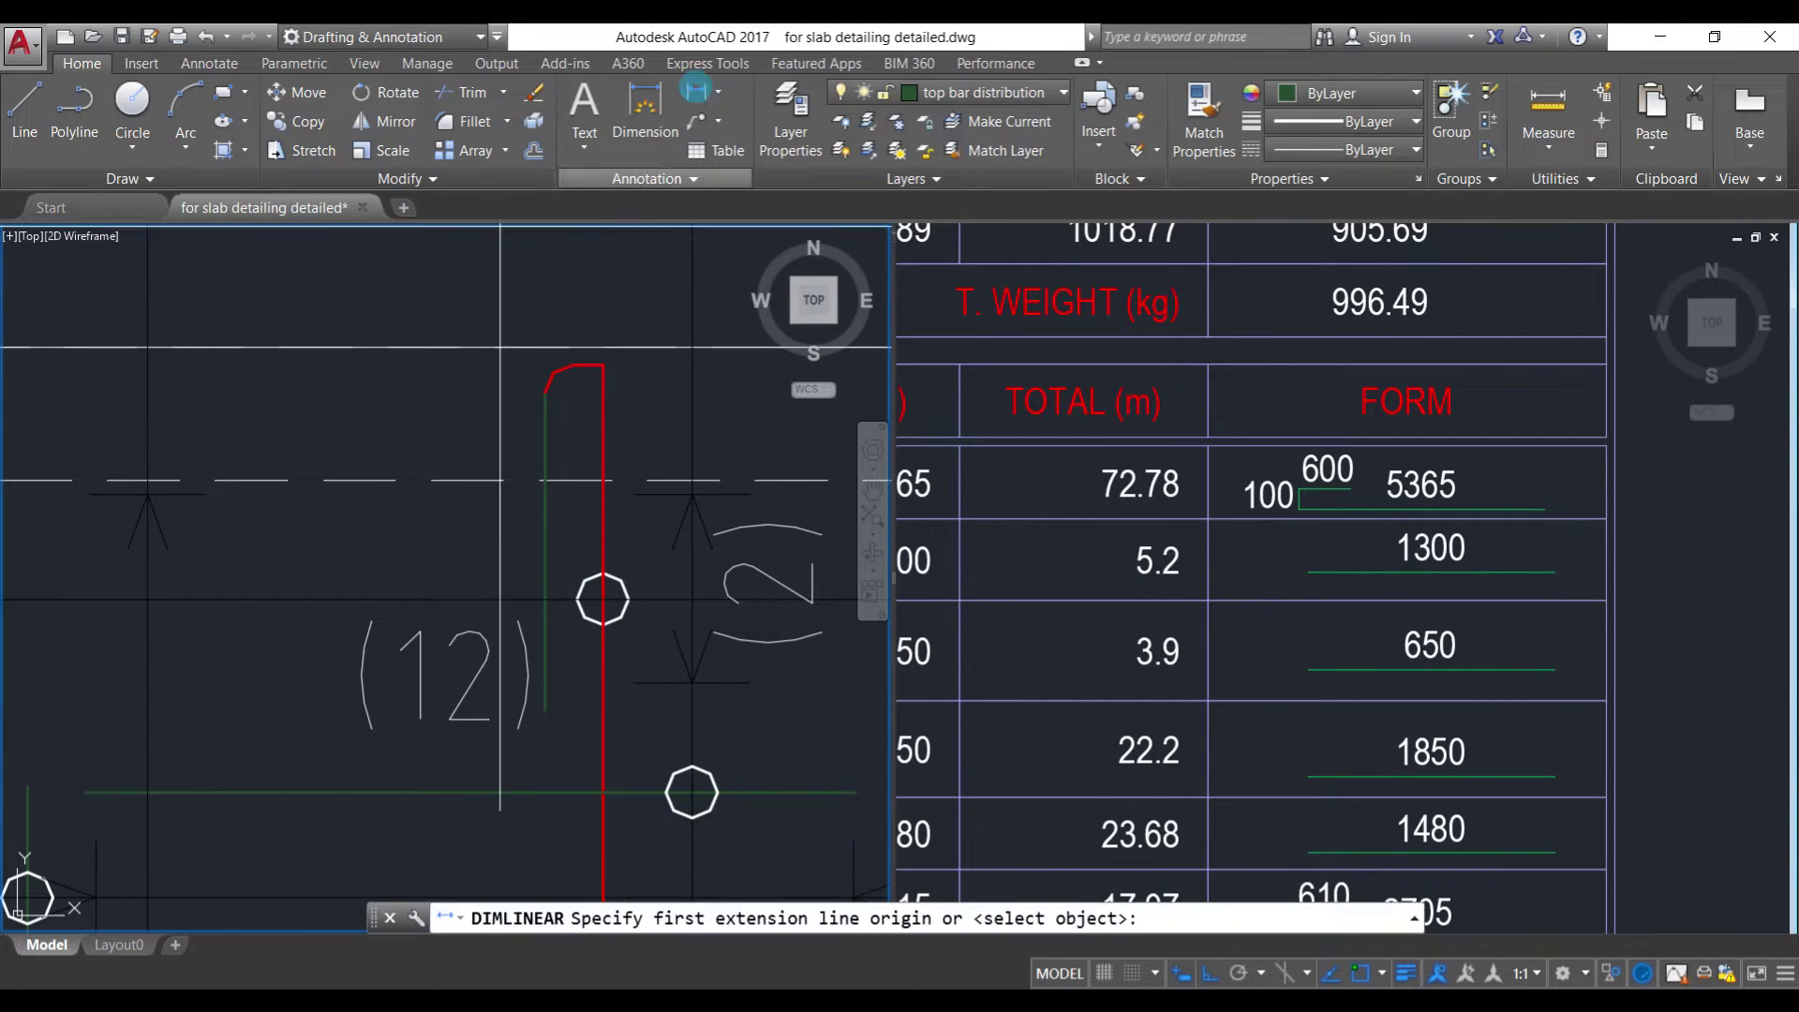
pyautogui.click(545, 708)
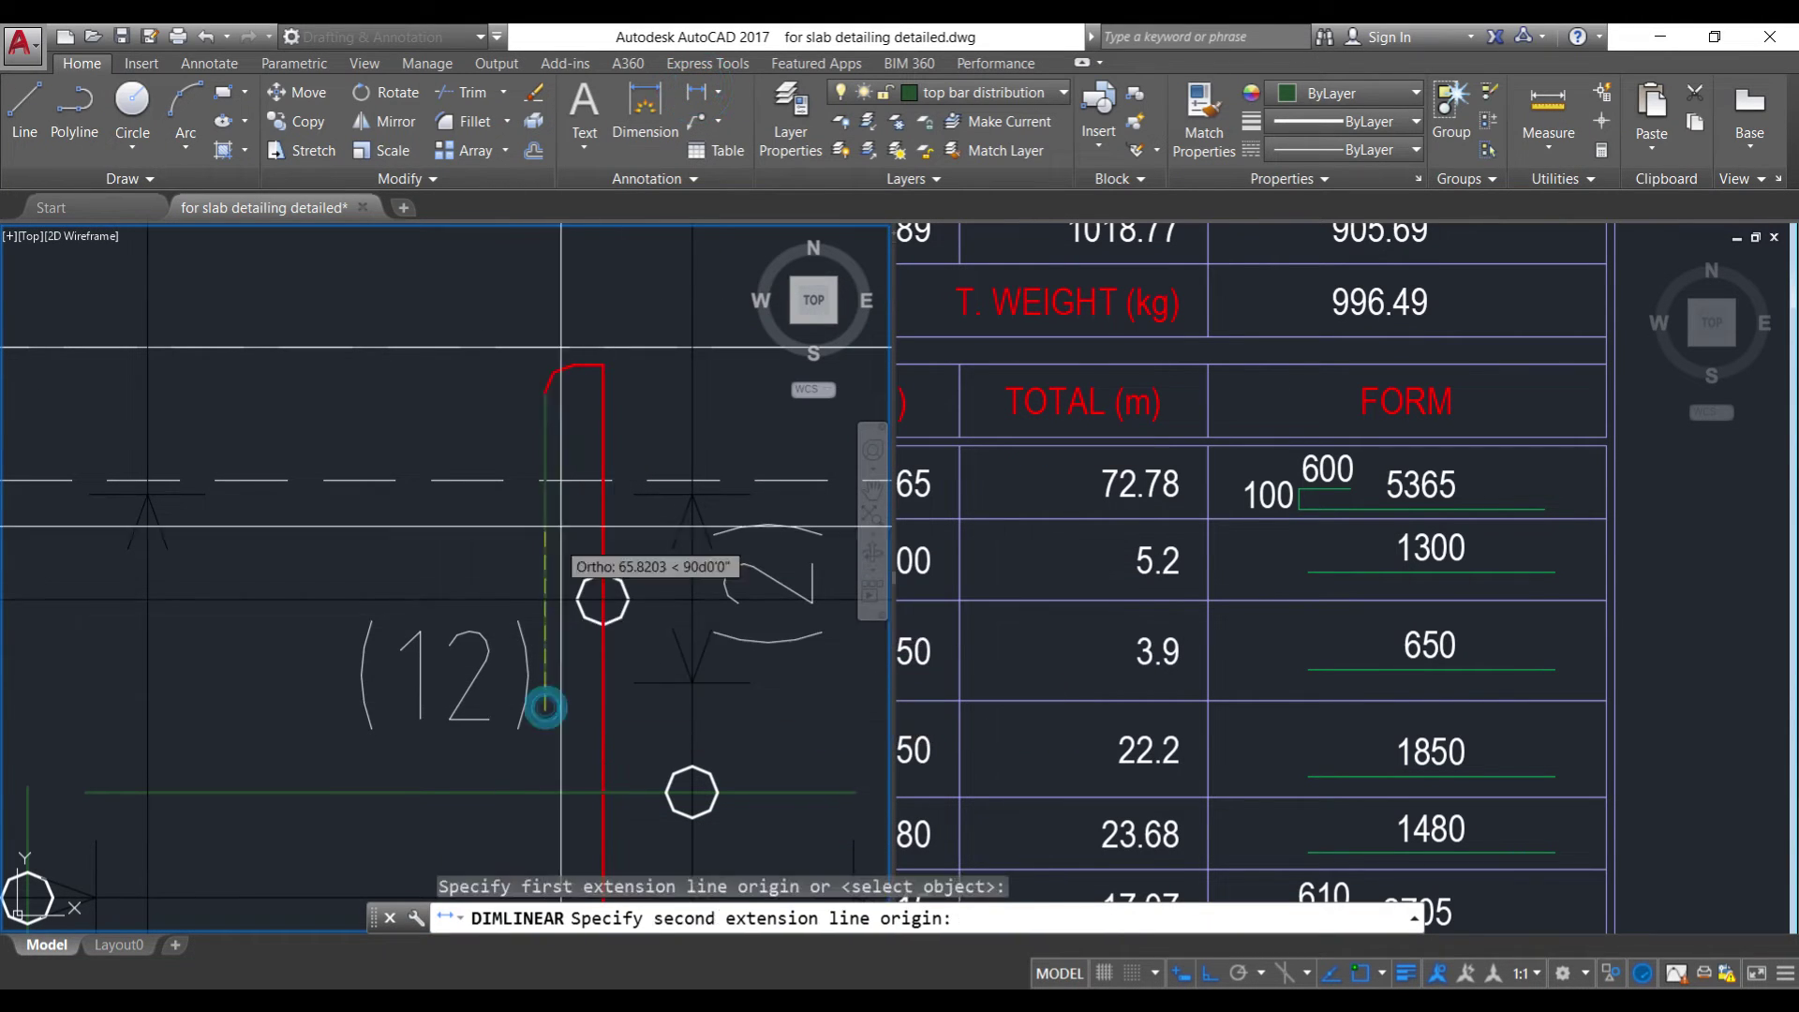
pyautogui.click(603, 366)
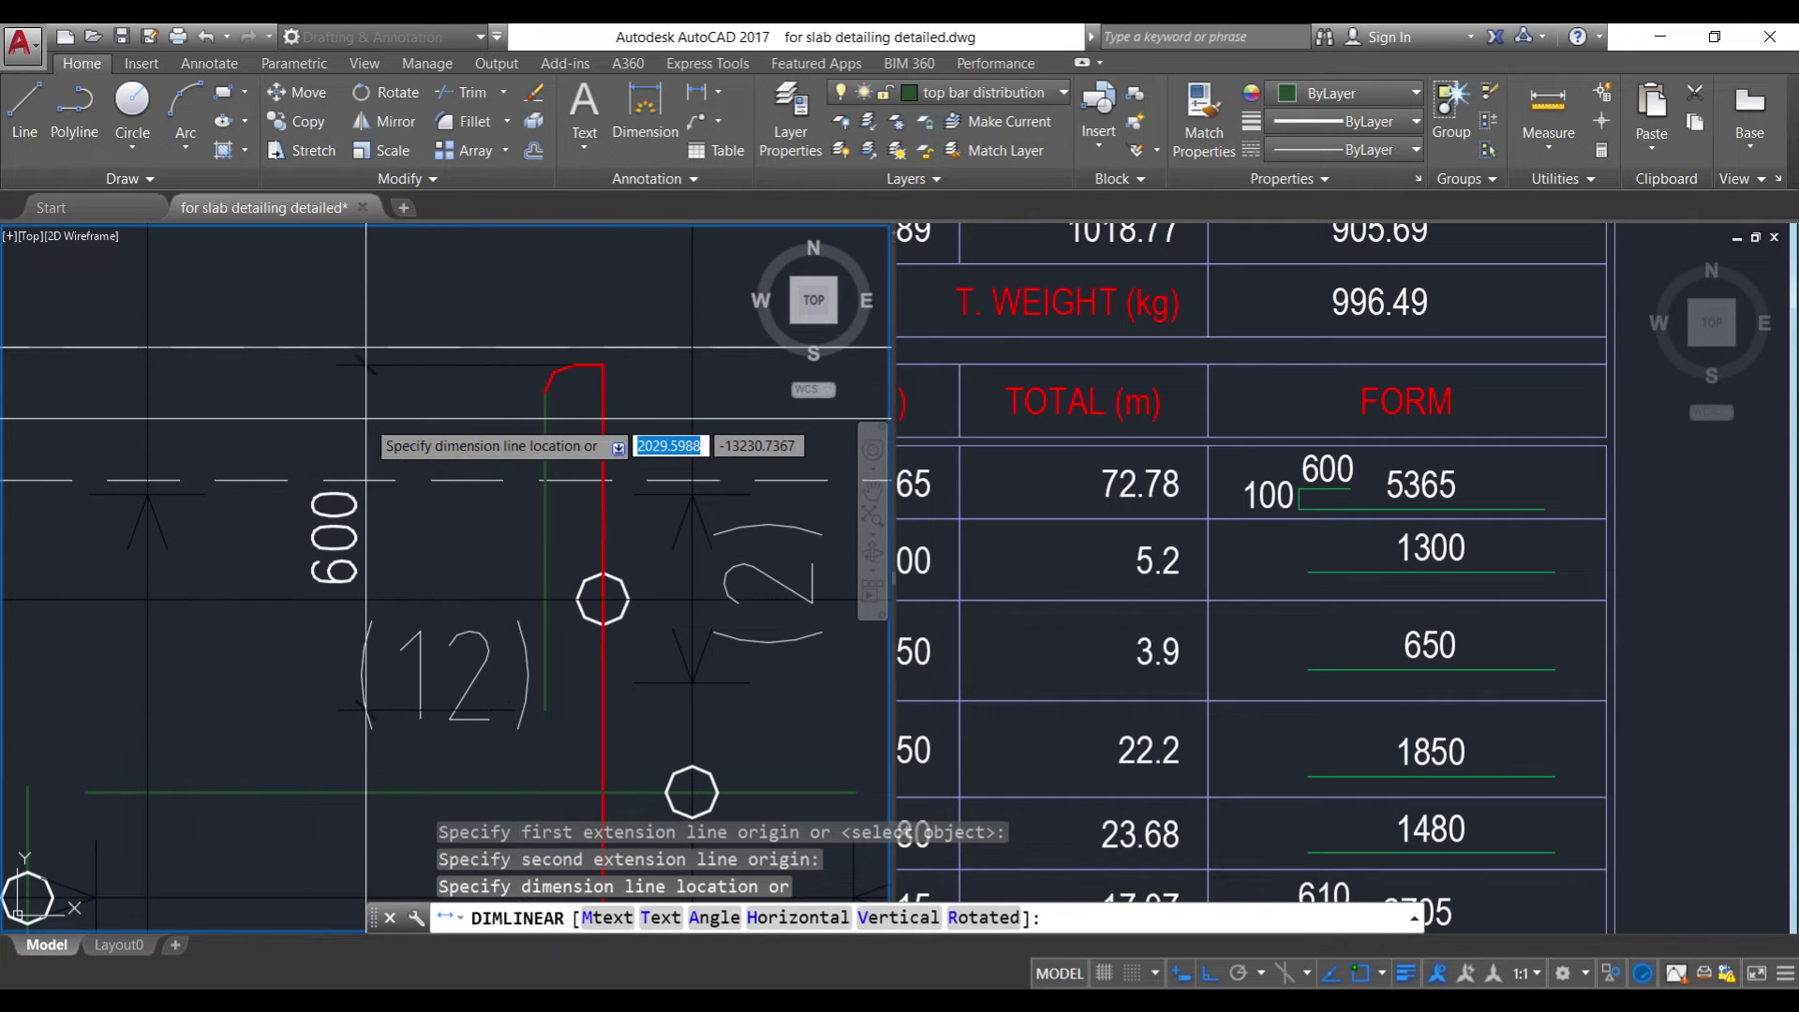
pyautogui.press('Escape')
pyautogui.scroll(-4, 530, 460)
pyautogui.scroll(-3, 530, 460)
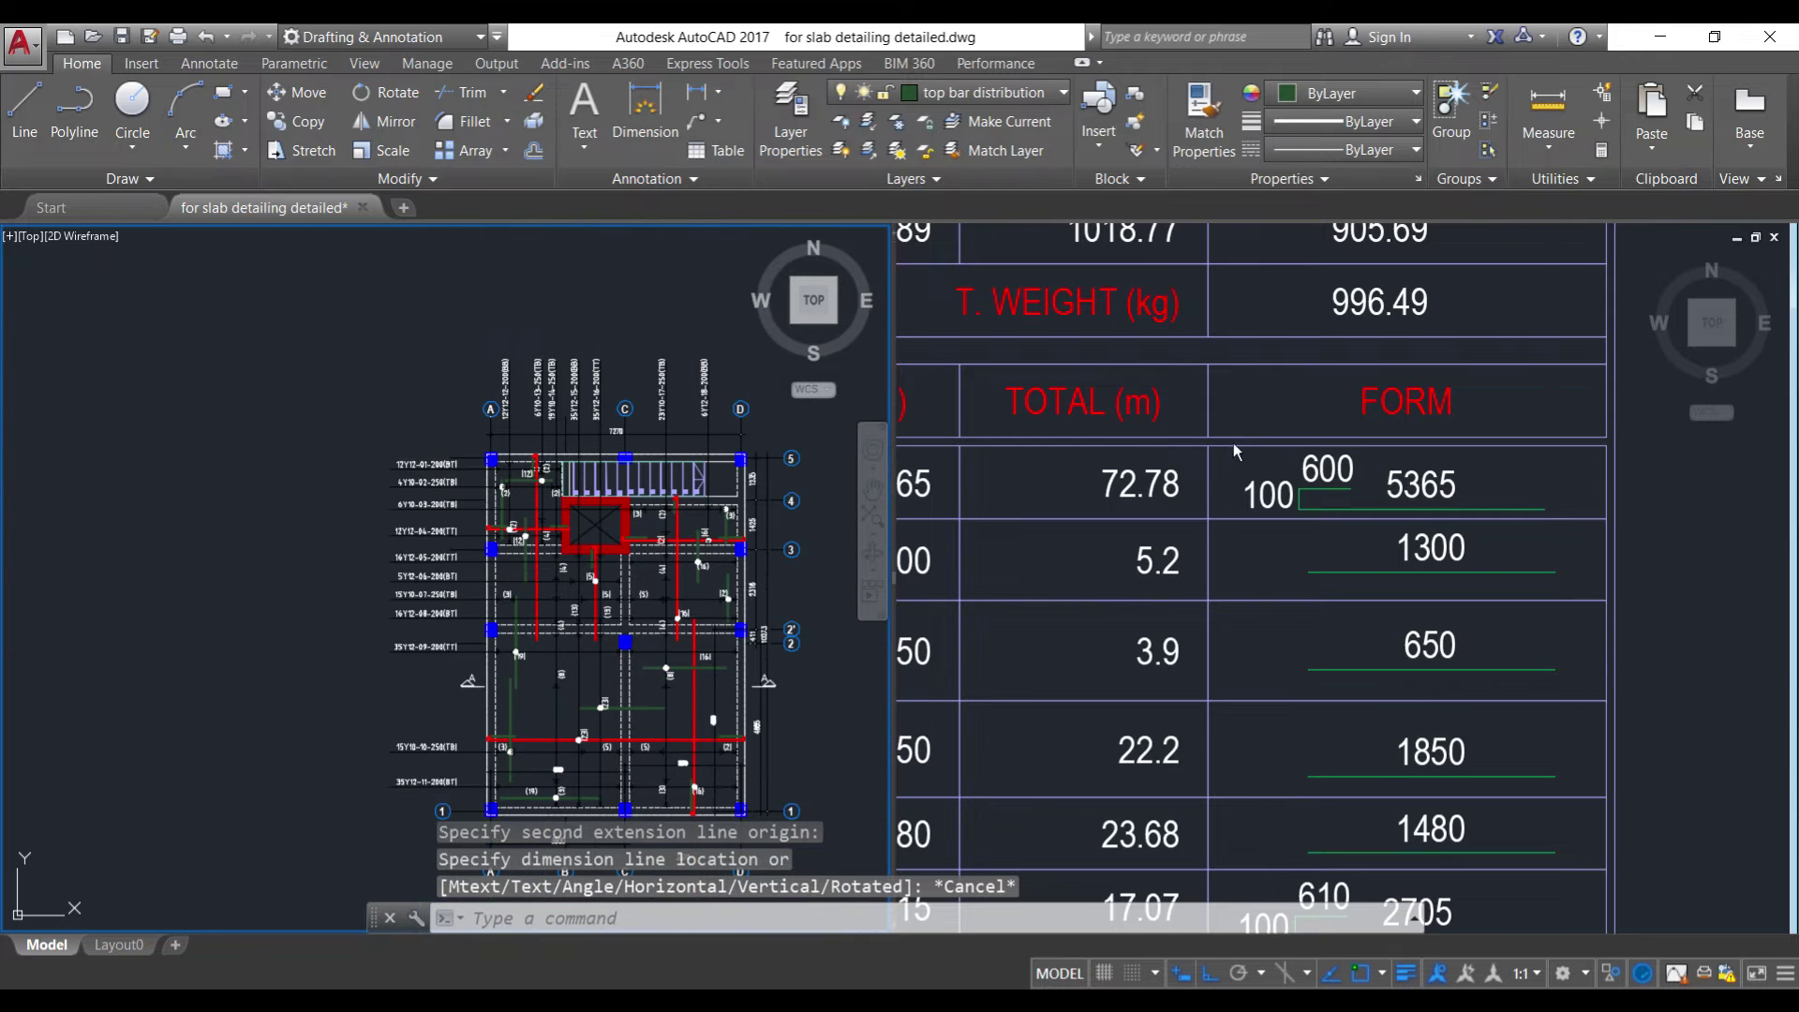
# - Compare the segment lengths in the FORM sketch of BM 1 with its Length (mm) entry in the take-off table
pyautogui.click(1272, 405)
pyautogui.scroll(-4, 1284, 426)
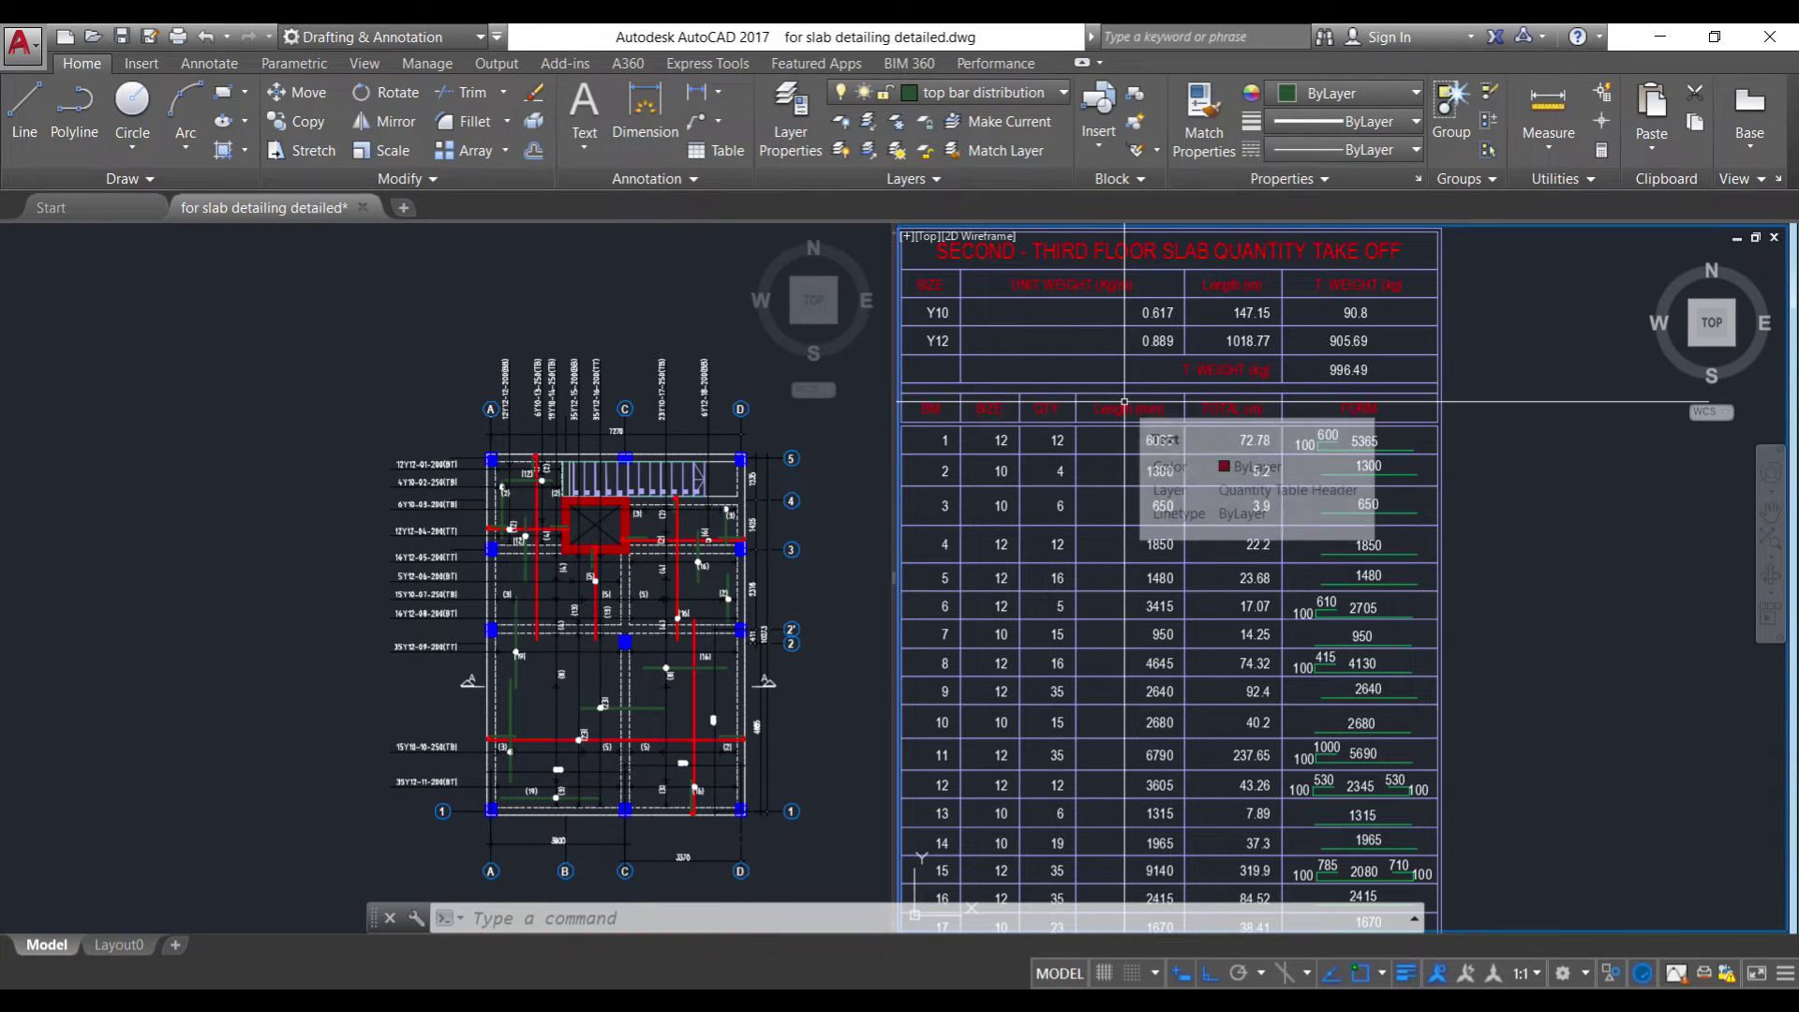
pyautogui.scroll(5, 1340, 430)
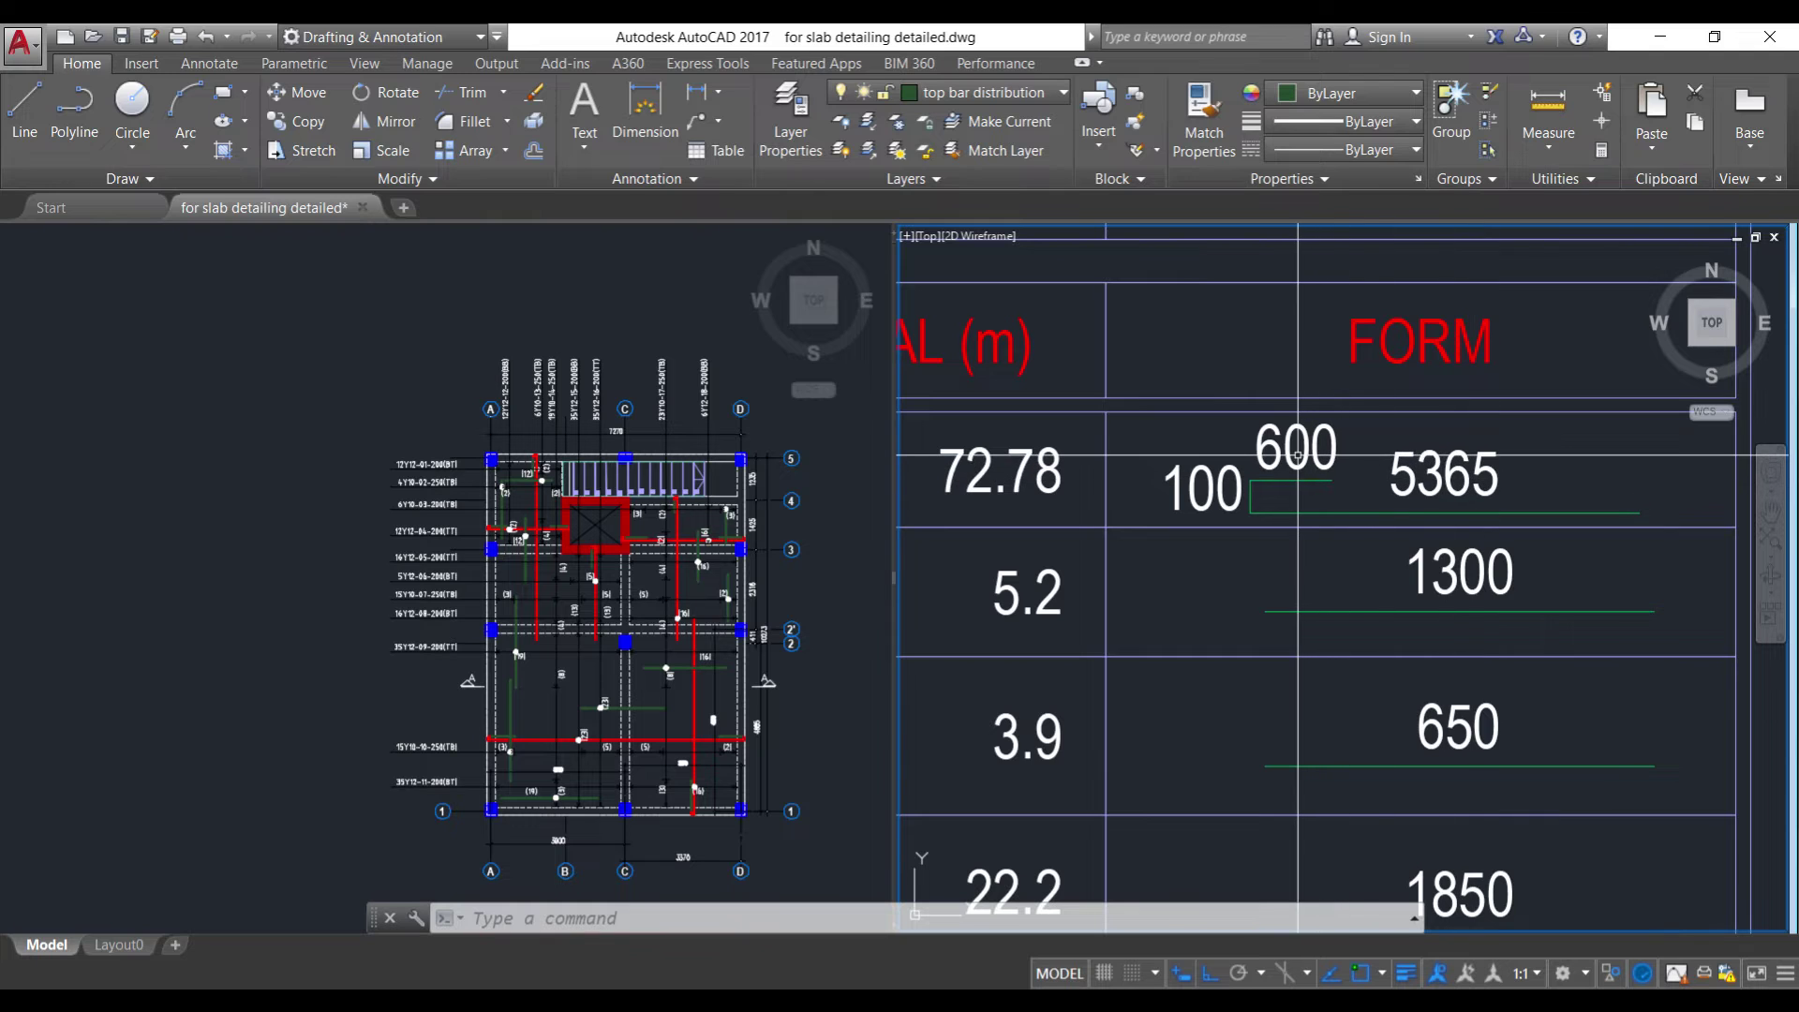
pyautogui.scroll(-3, 1513, 463)
pyautogui.scroll(3, 1186, 467)
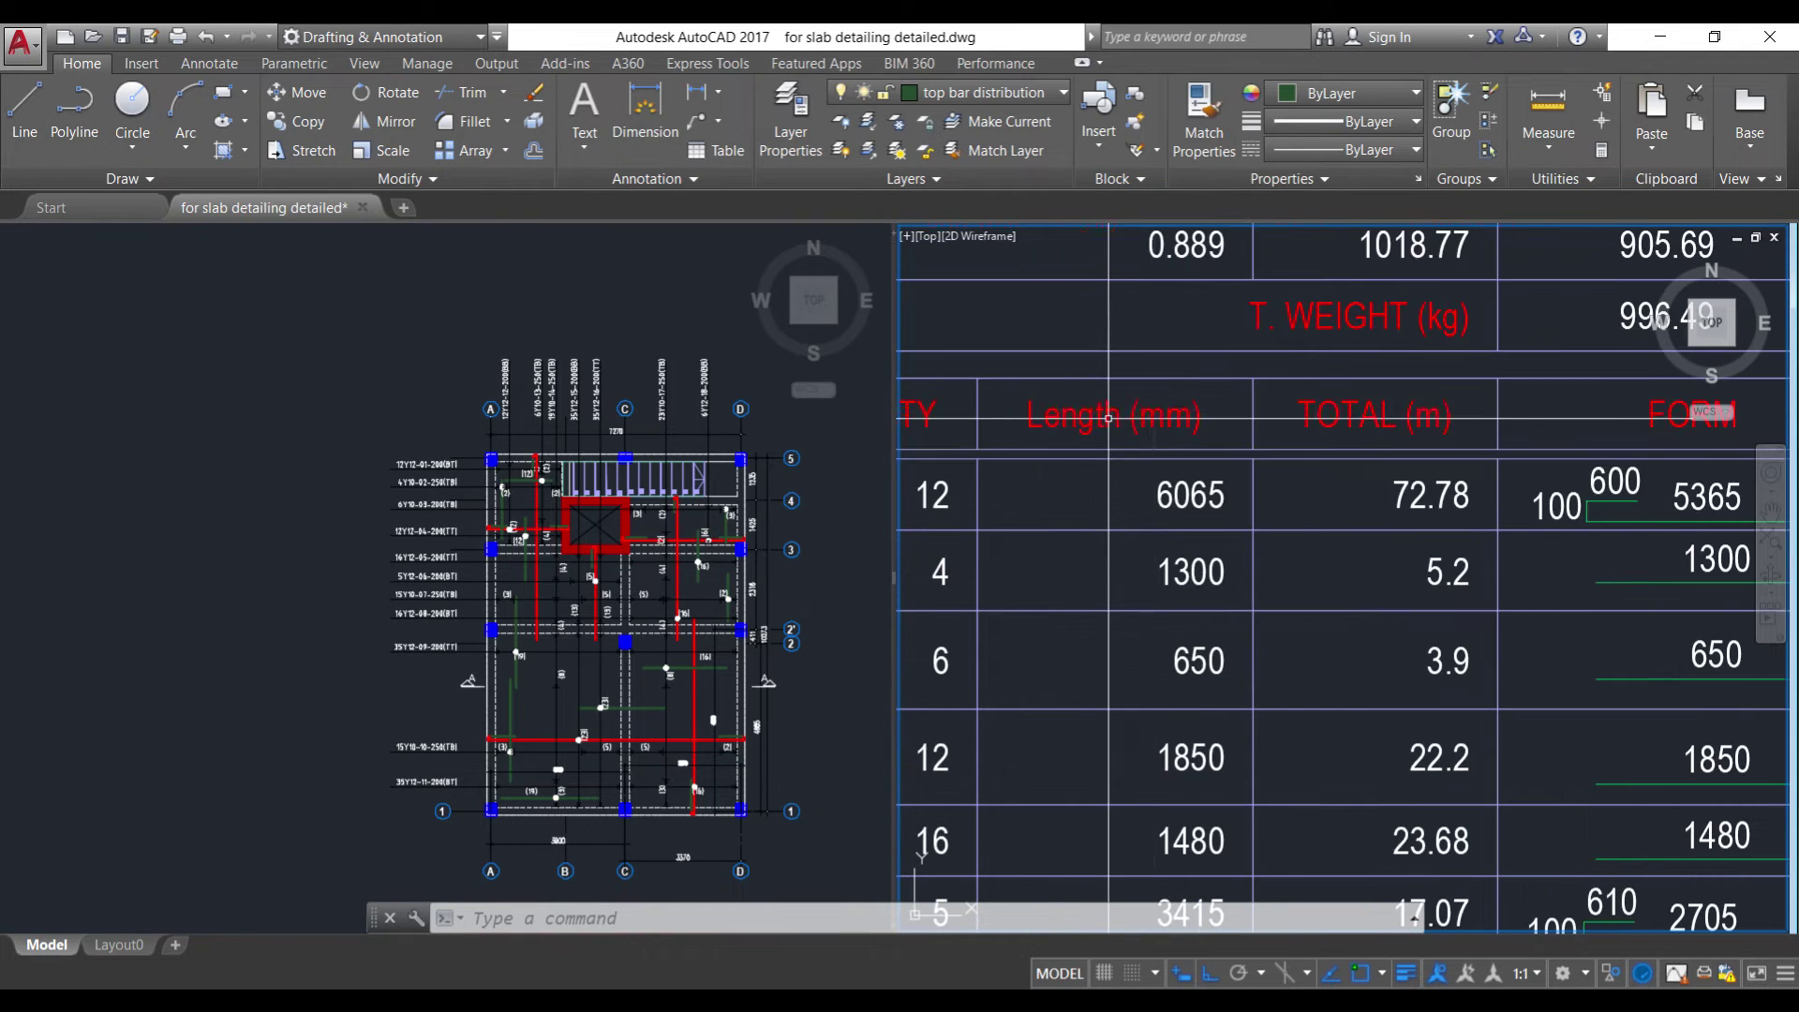
pyautogui.click(1157, 468)
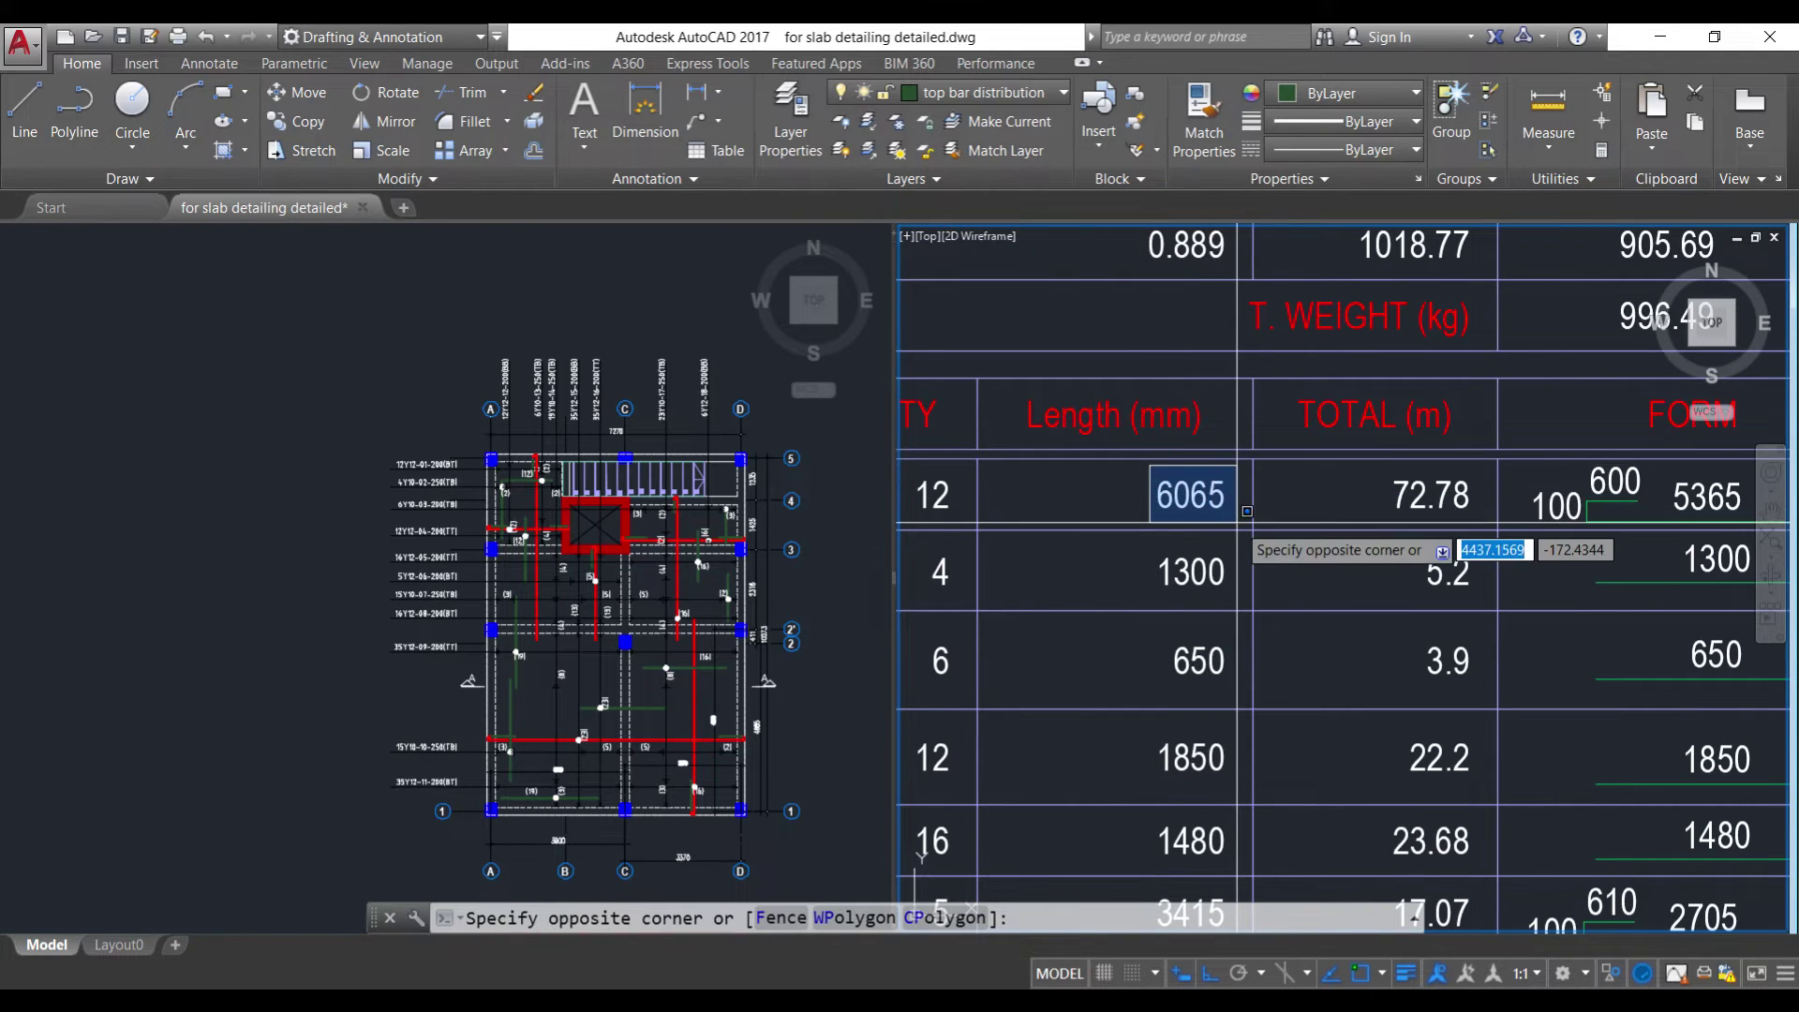
pyautogui.click(1191, 466)
pyautogui.scroll(-2, 1190, 466)
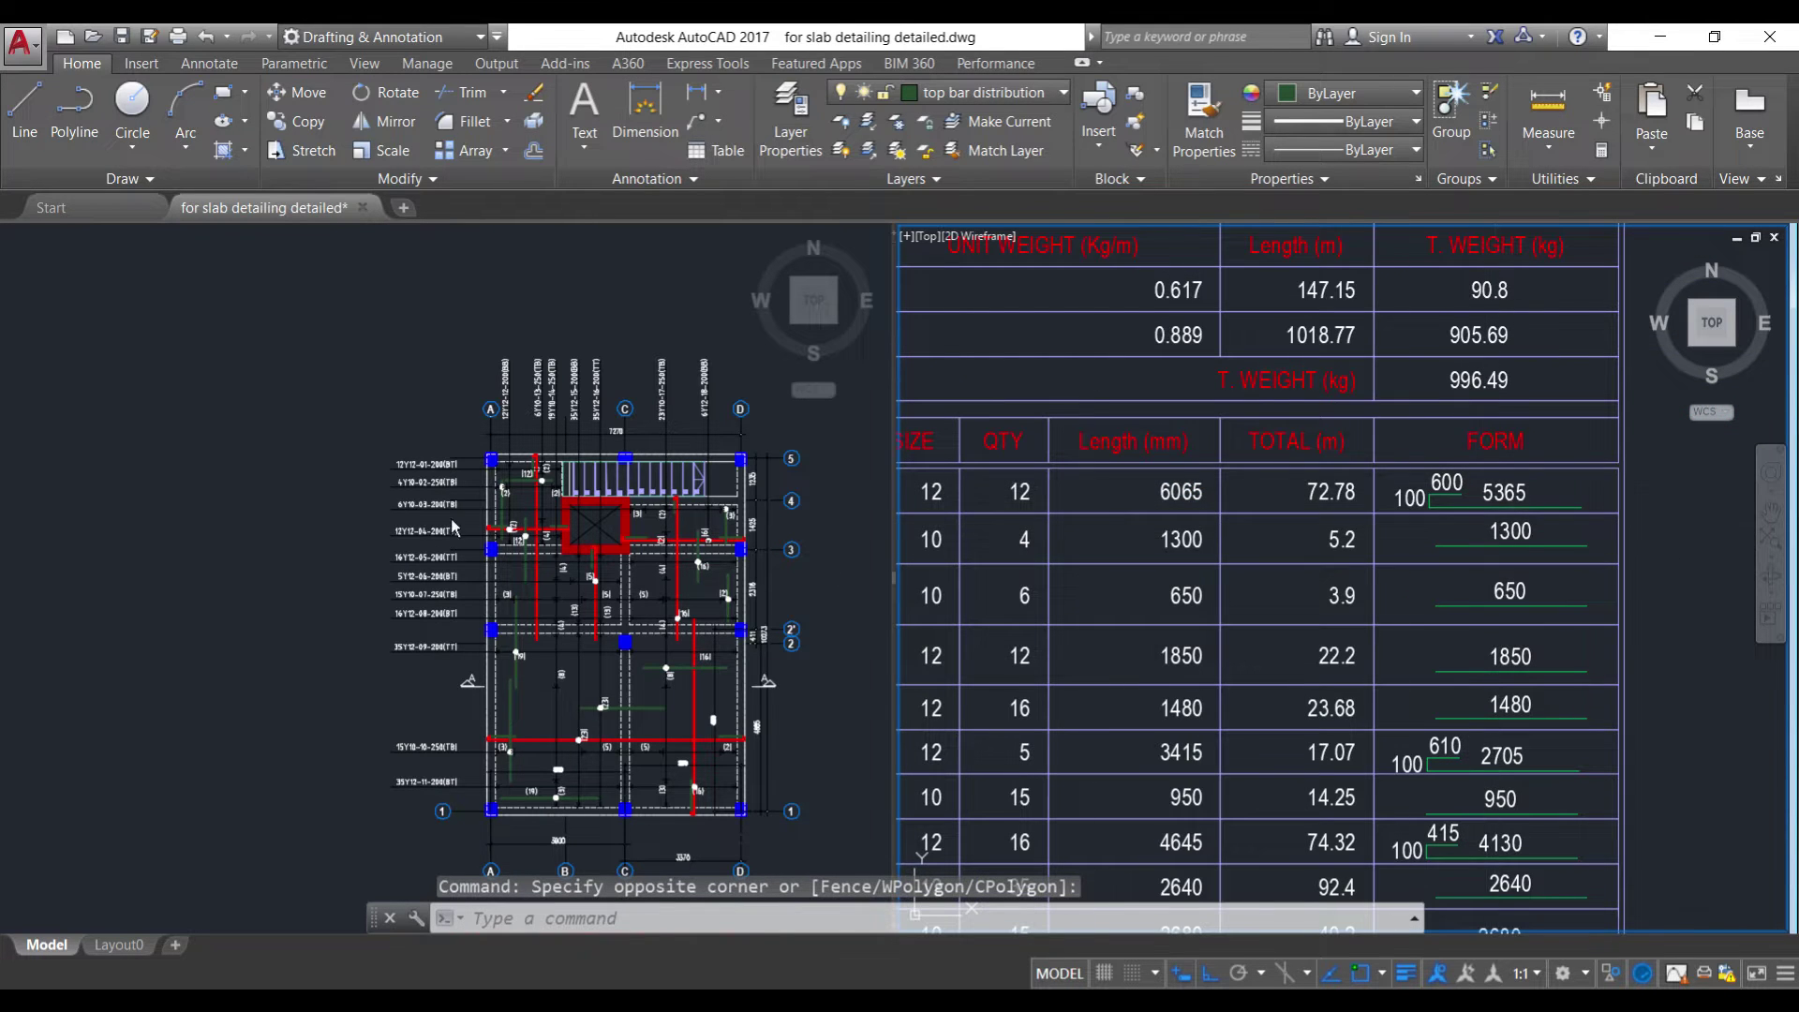
# - Examine how the quantity and length entries of BM 1 lead to its TOTAL (m) entry in the take-off table
pyautogui.click(430, 394)
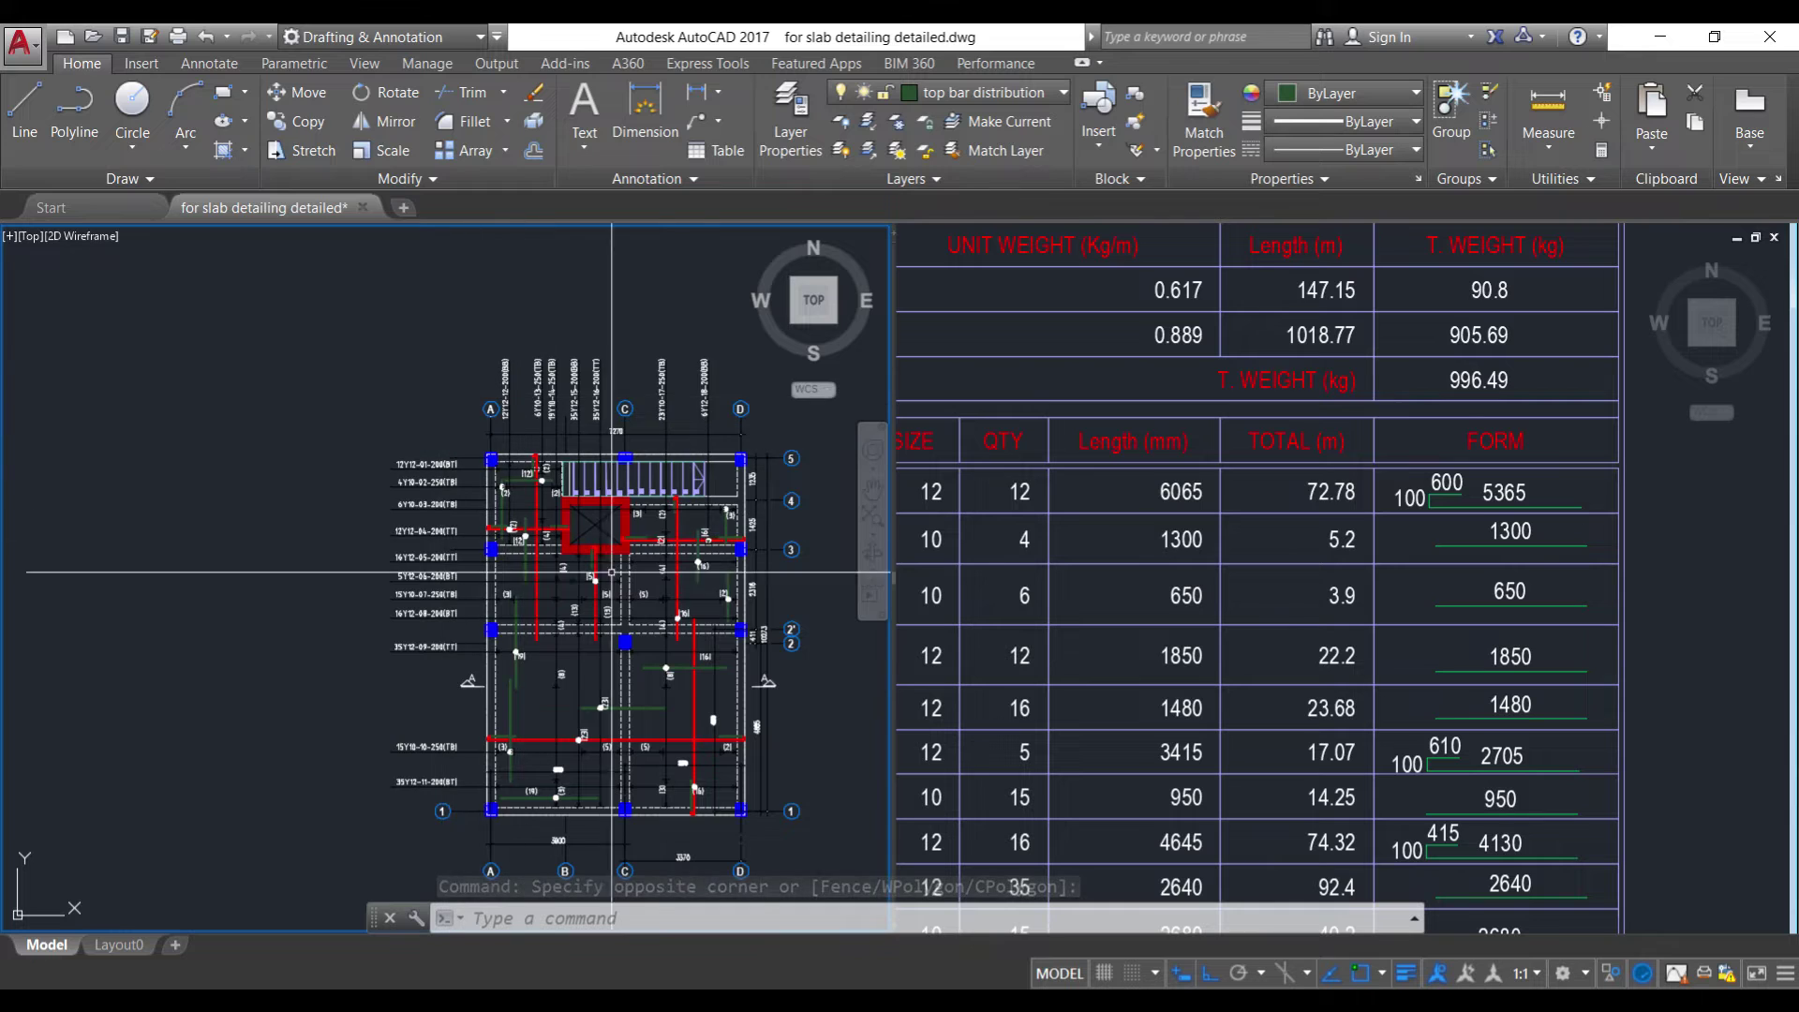
pyautogui.scroll(2, 764, 586)
pyautogui.click(1031, 401)
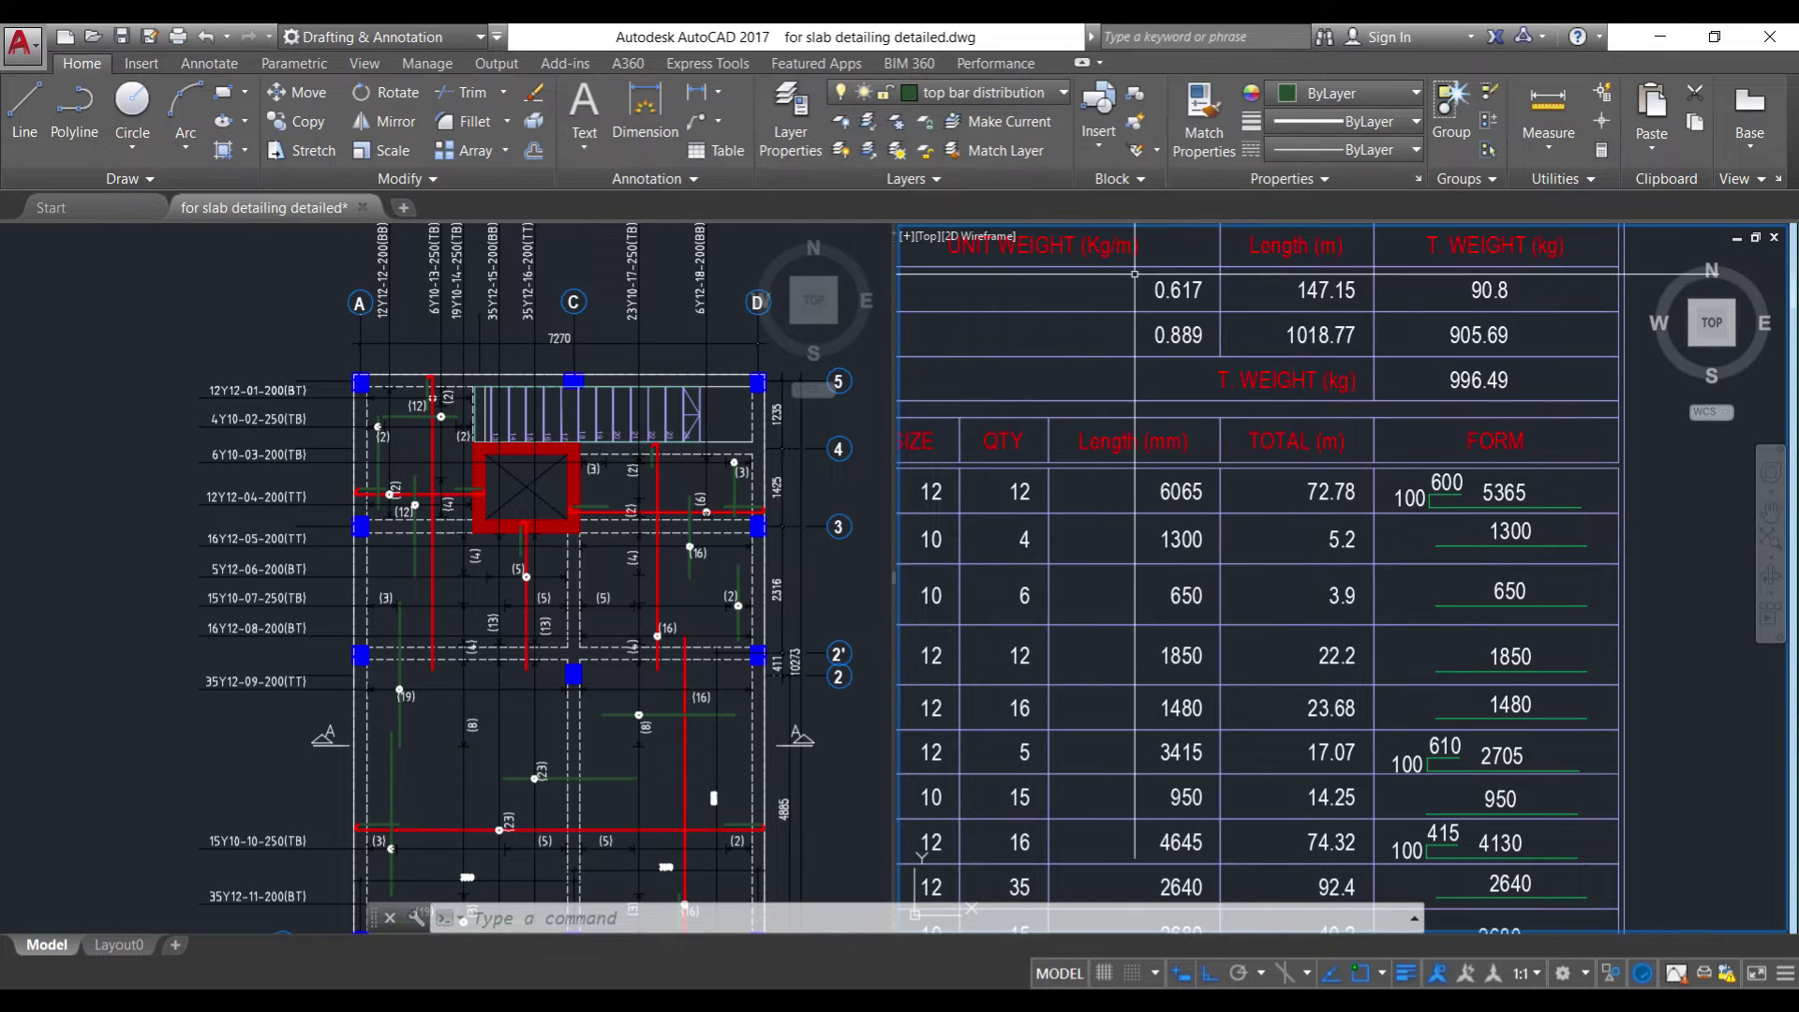
pyautogui.scroll(-2, 1313, 437)
pyautogui.scroll(2, 1340, 441)
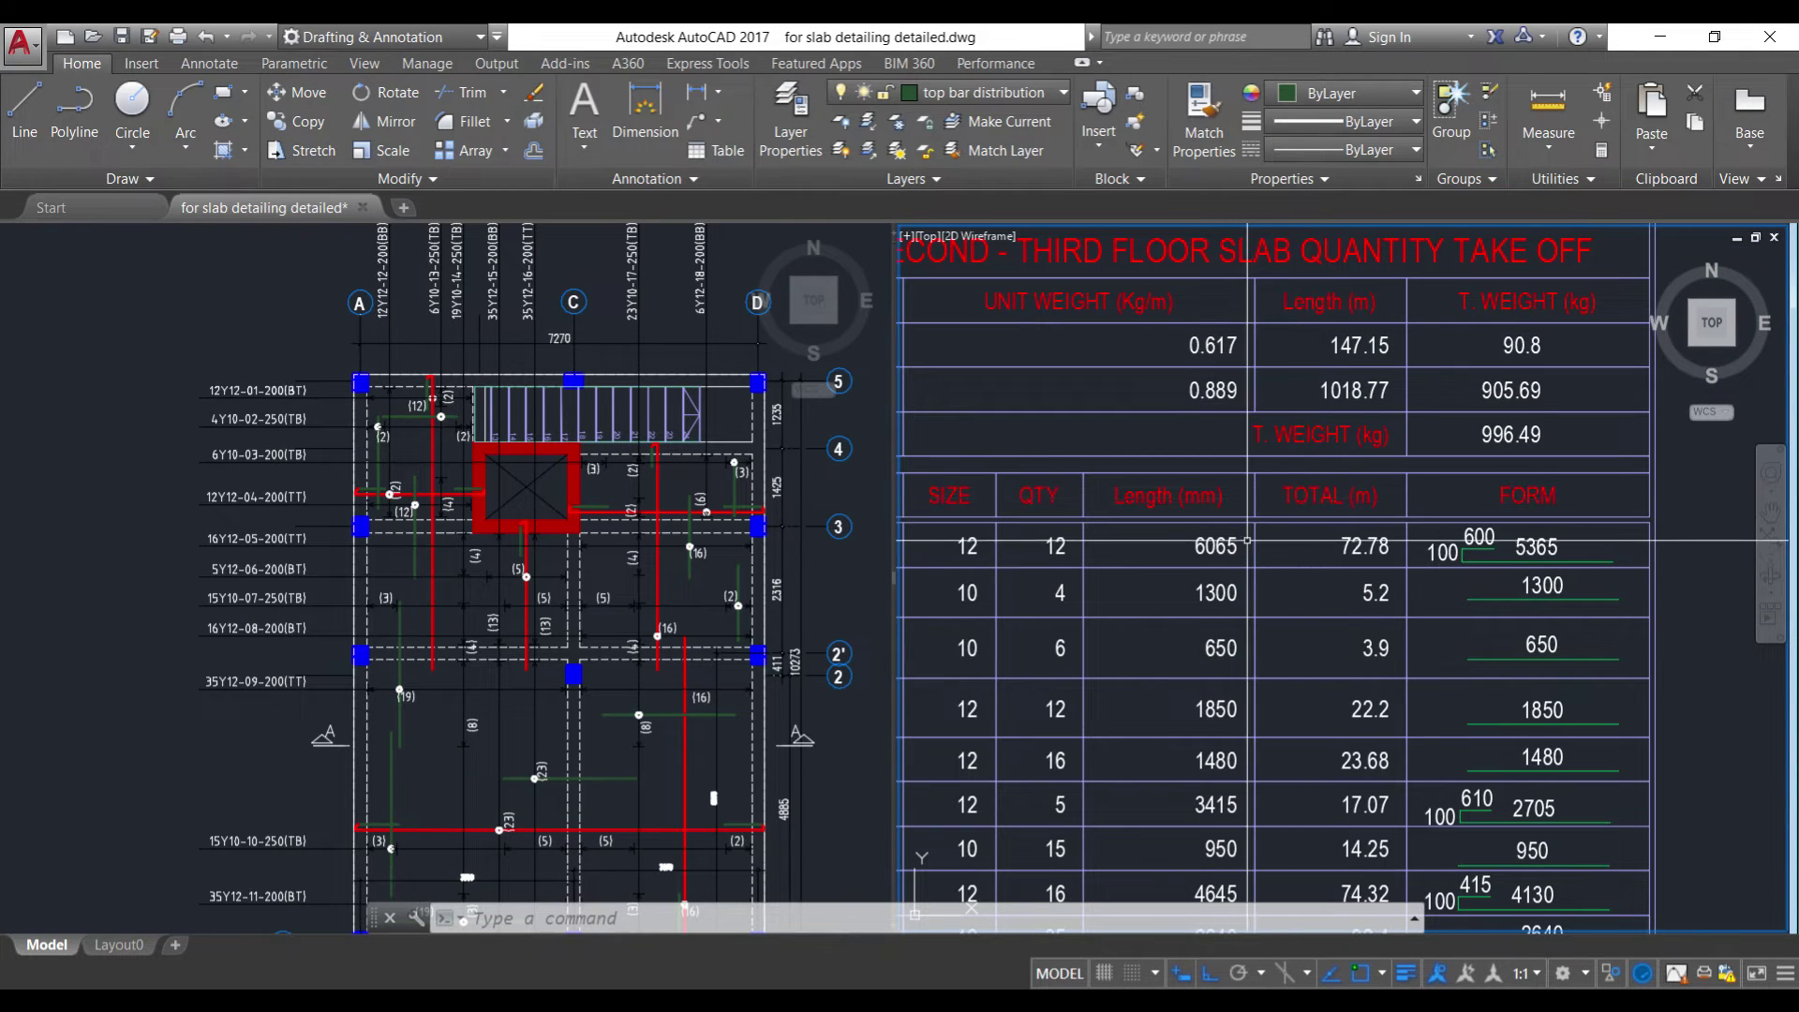
pyautogui.scroll(1, 1250, 538)
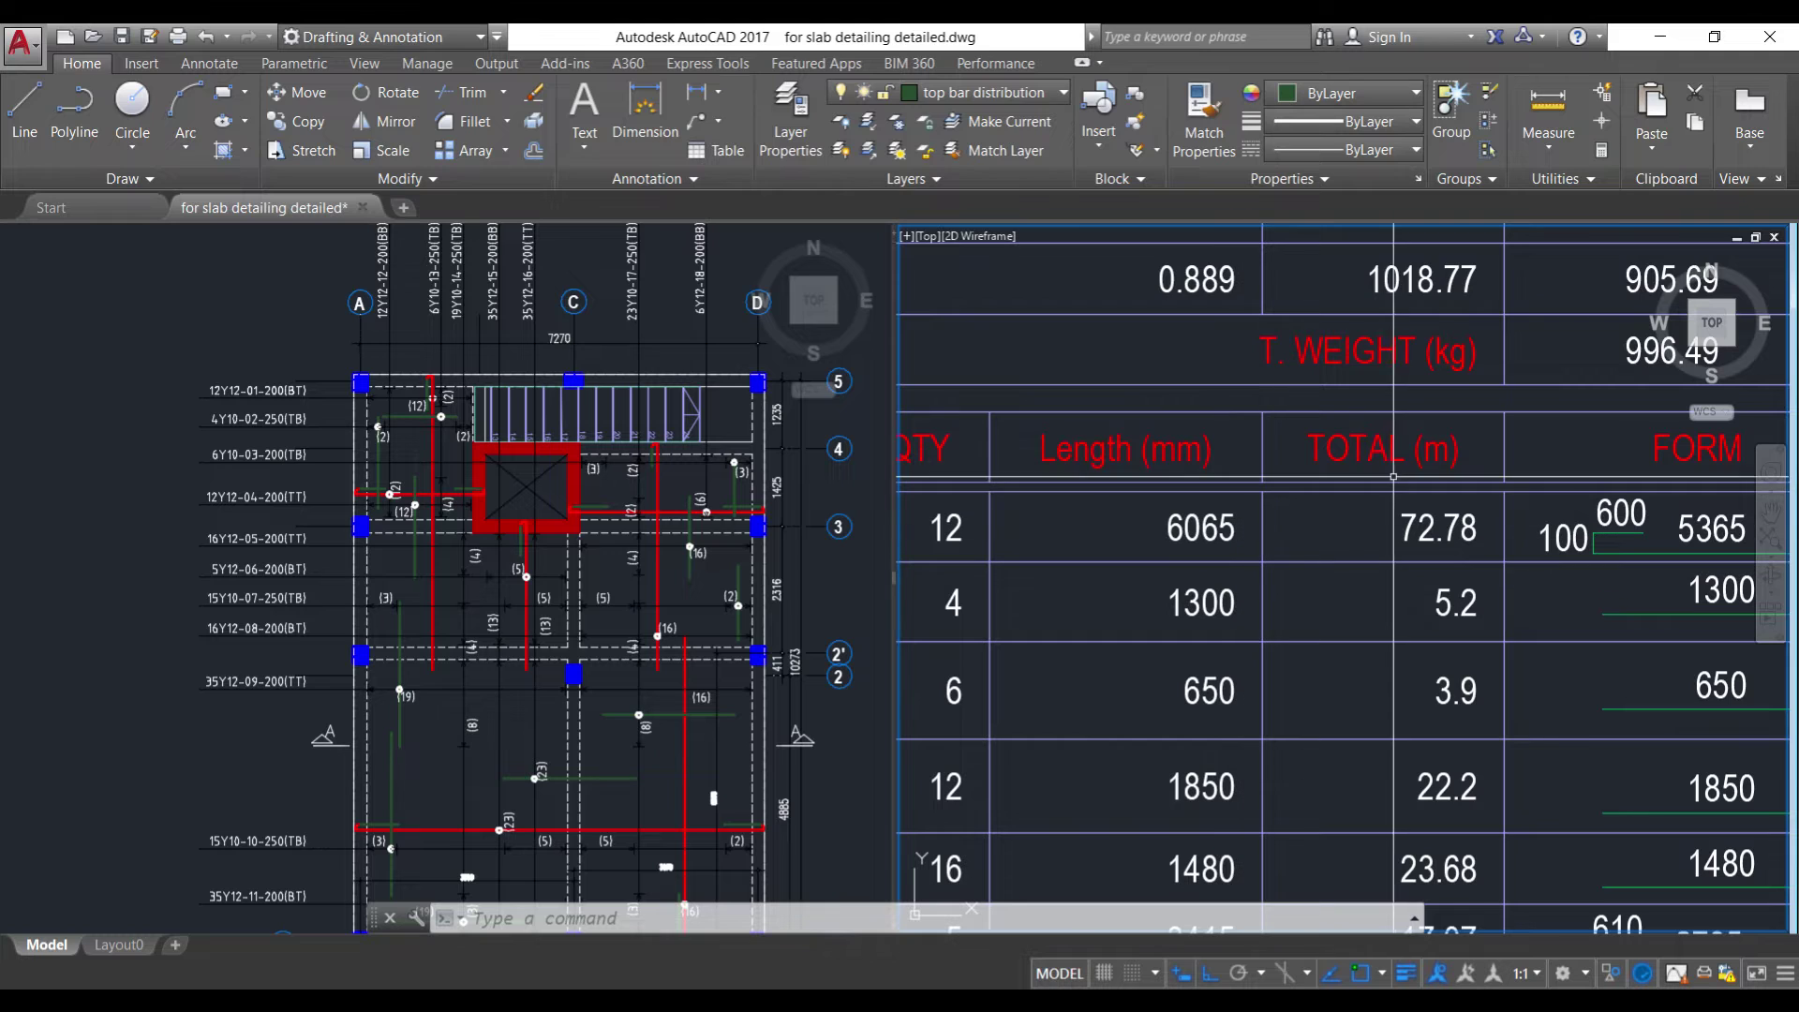
pyautogui.click(1368, 490)
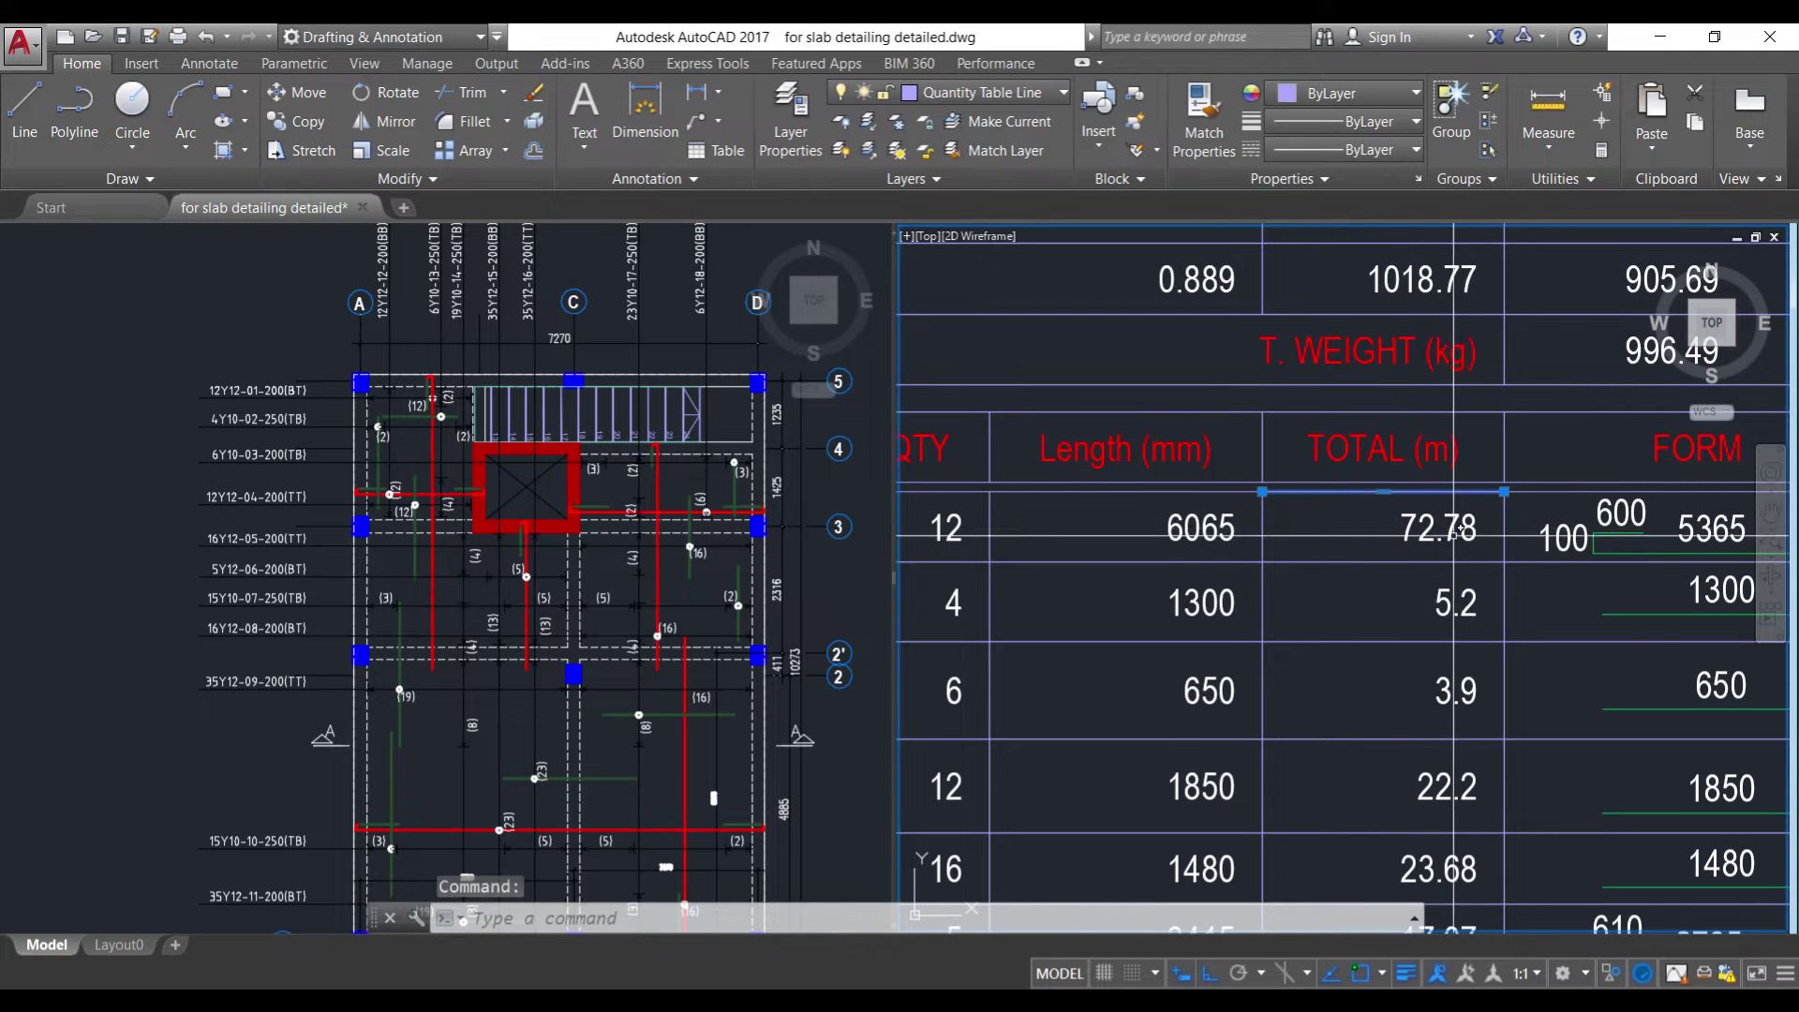
pyautogui.scroll(-4, 1453, 531)
pyautogui.scroll(4, 1142, 524)
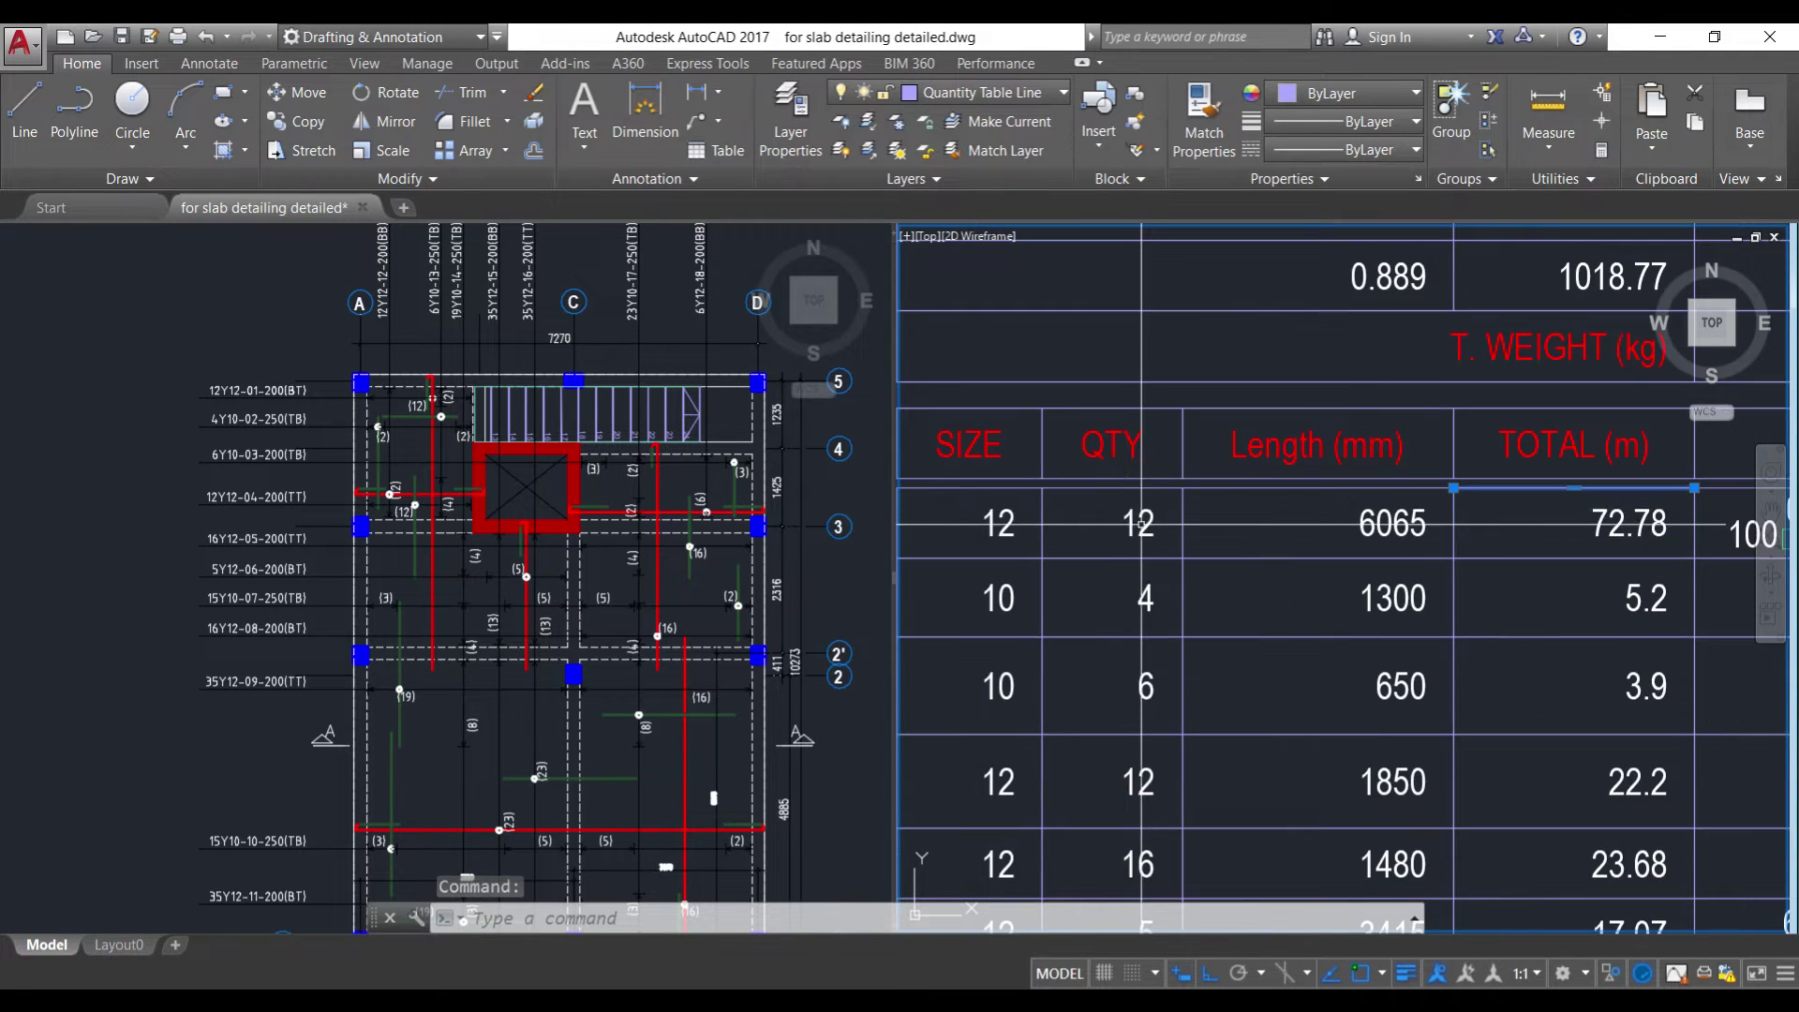
# - Relate the 12Y12-01-200(BT) label on the plan to BM 1 and select that row's QTY entry in the table
pyautogui.click(219, 356)
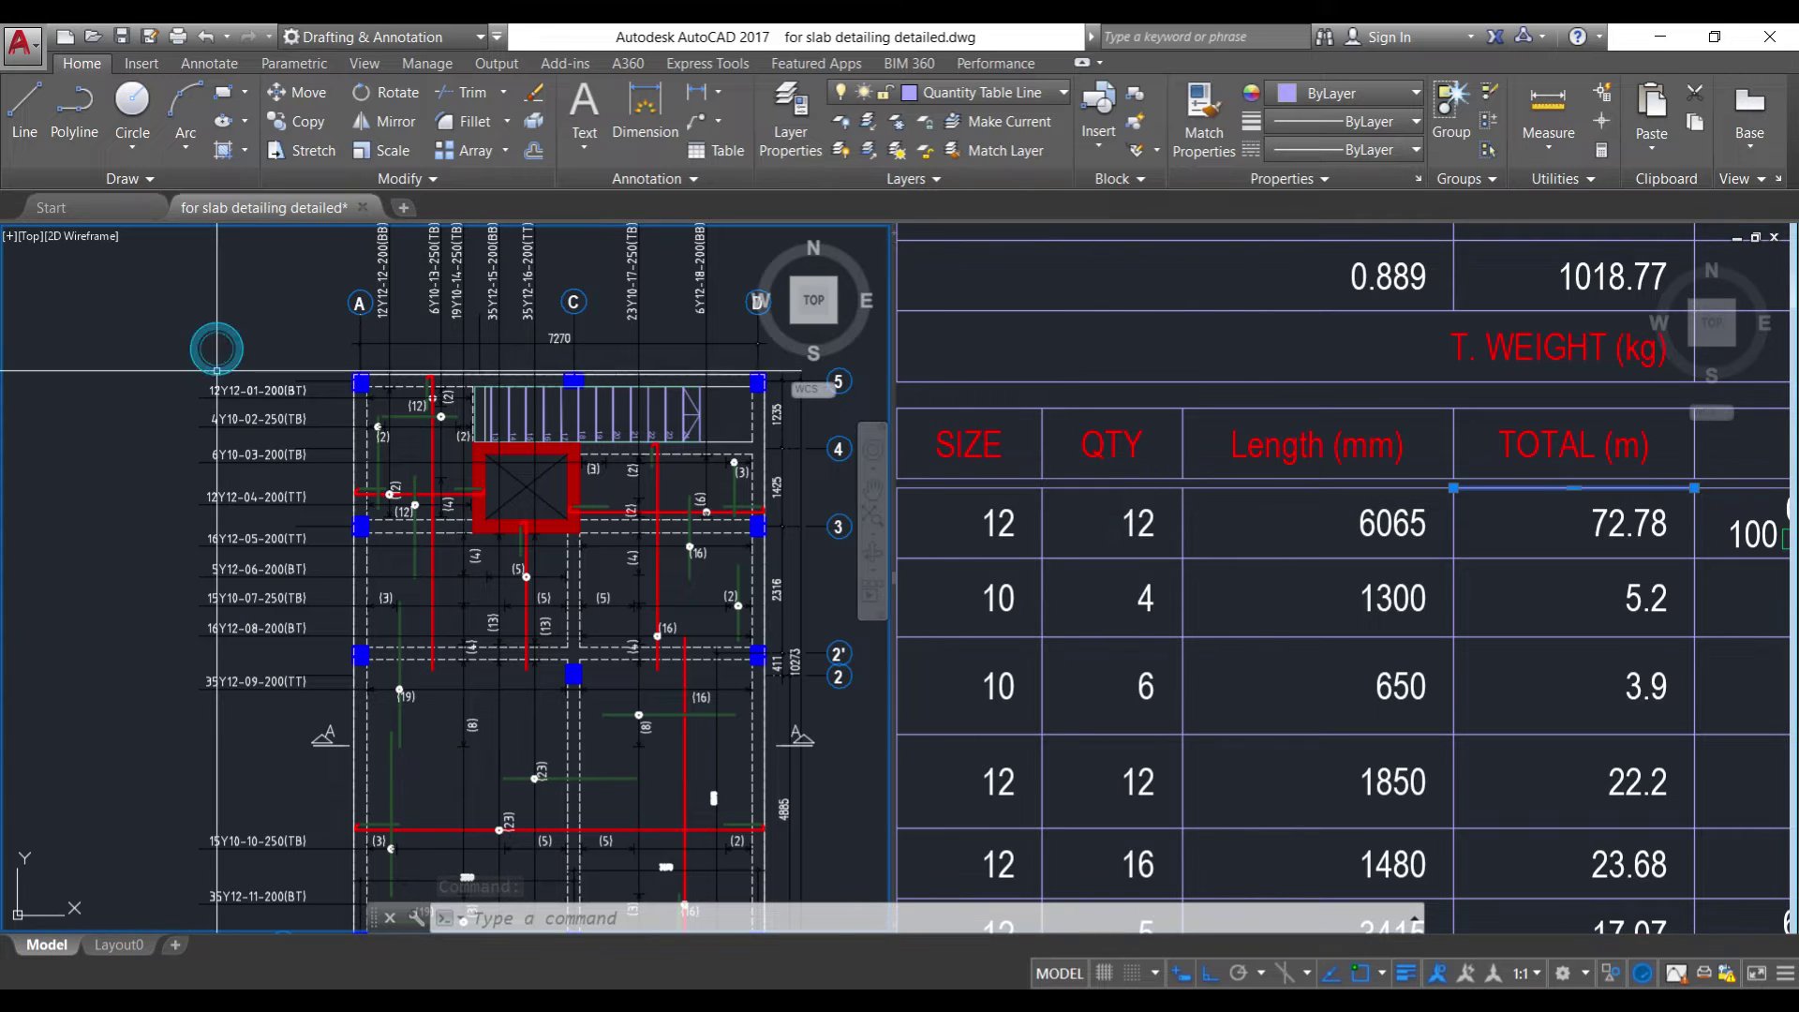
pyautogui.click(1166, 502)
pyautogui.click(1110, 499)
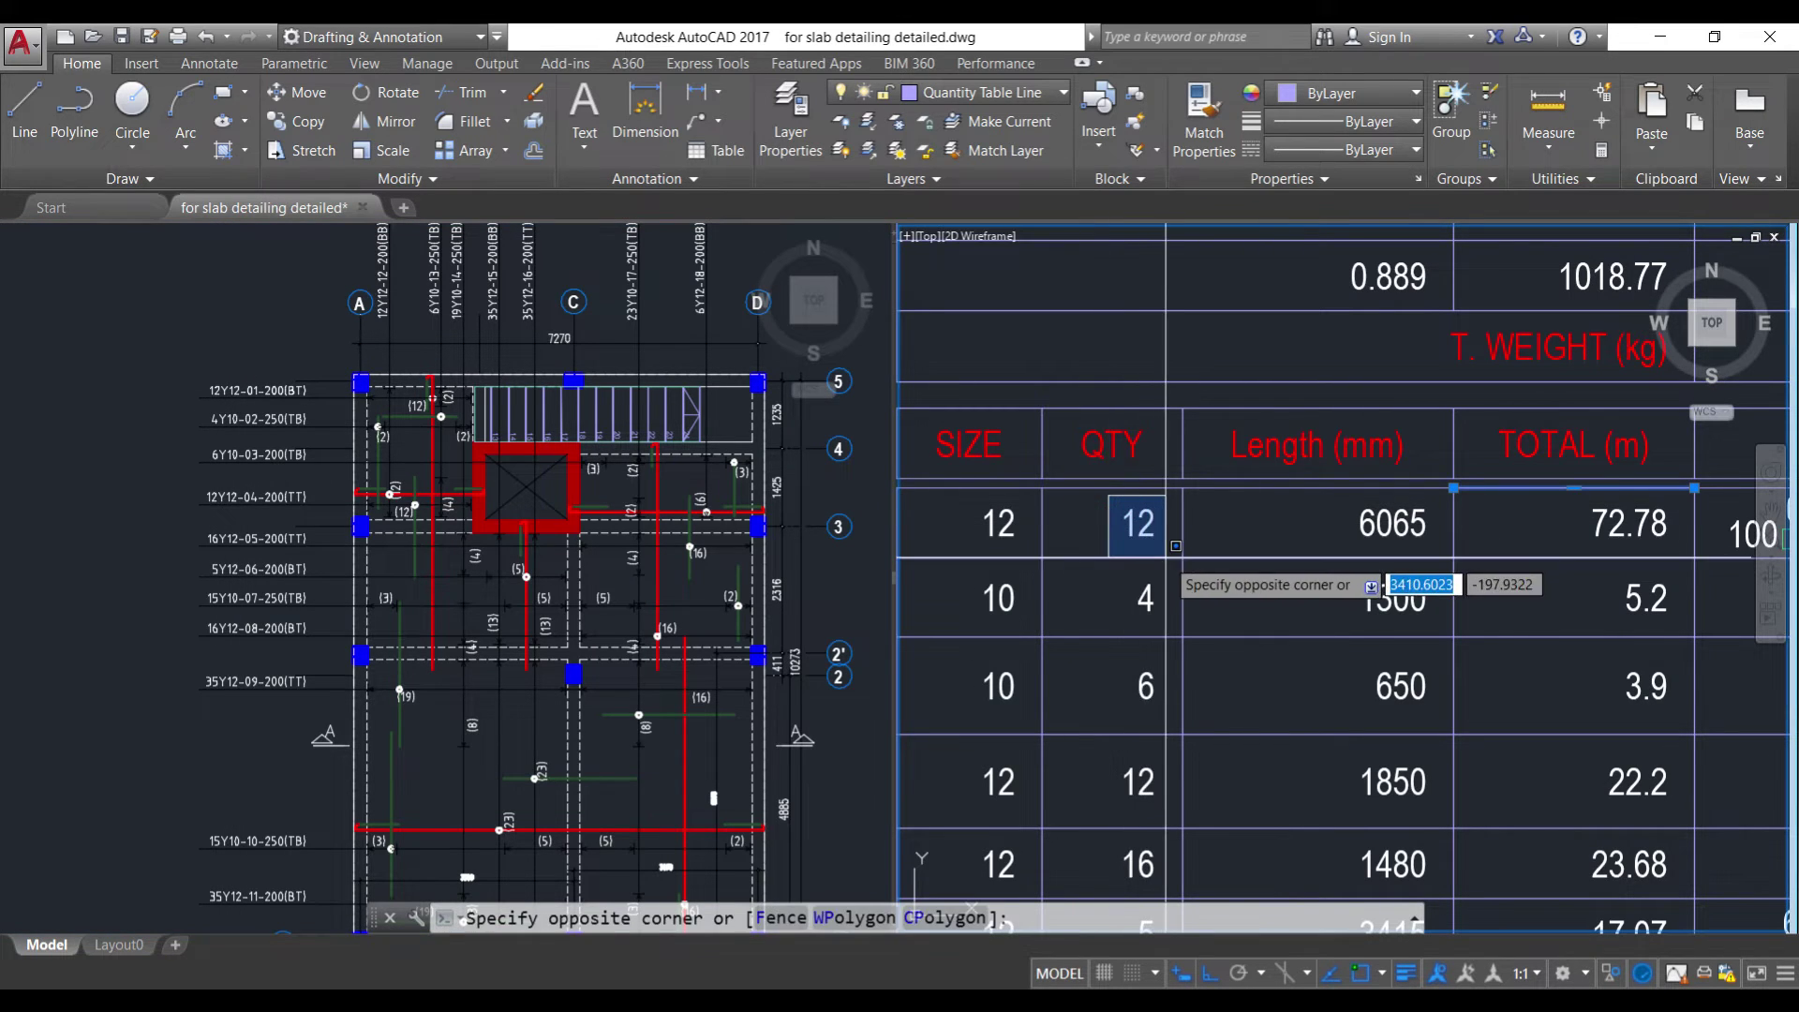
pyautogui.click(1176, 546)
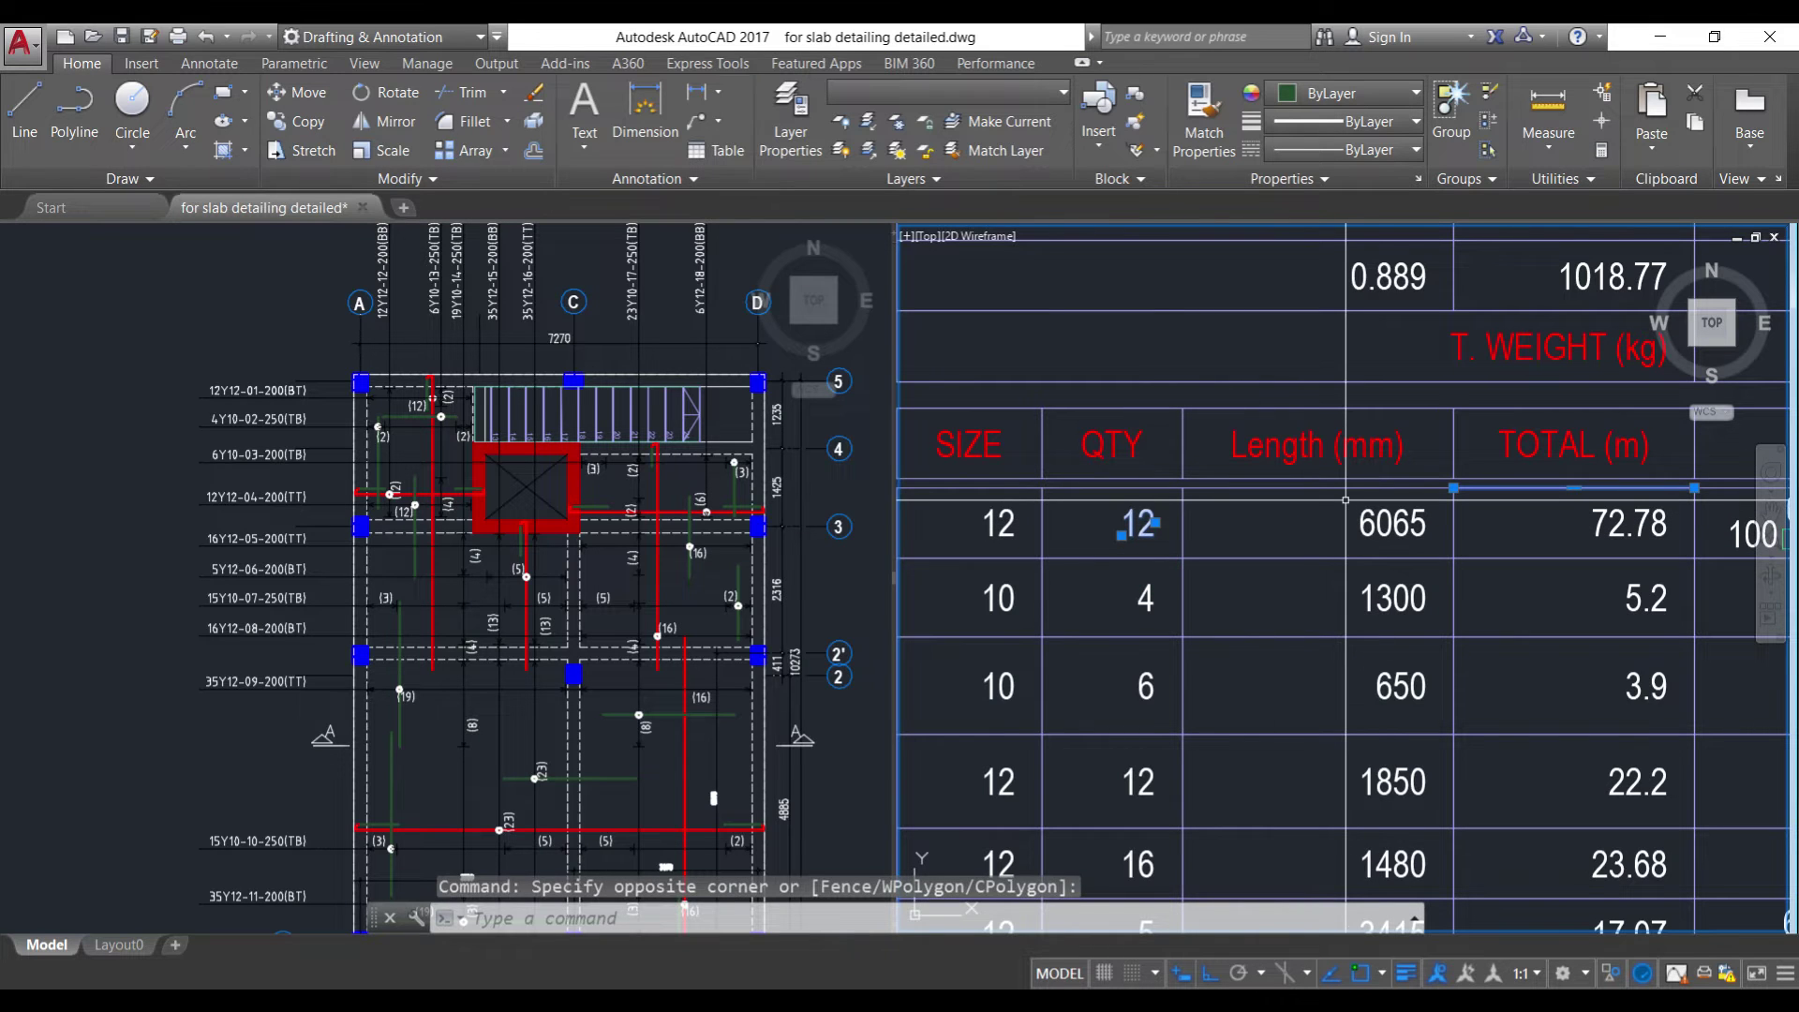
# - Convert the total bar length of BM 1 to metres in Calculator by dividing 72780 by 1000, and return to the drawing
pyautogui.press('XF86Calculator')
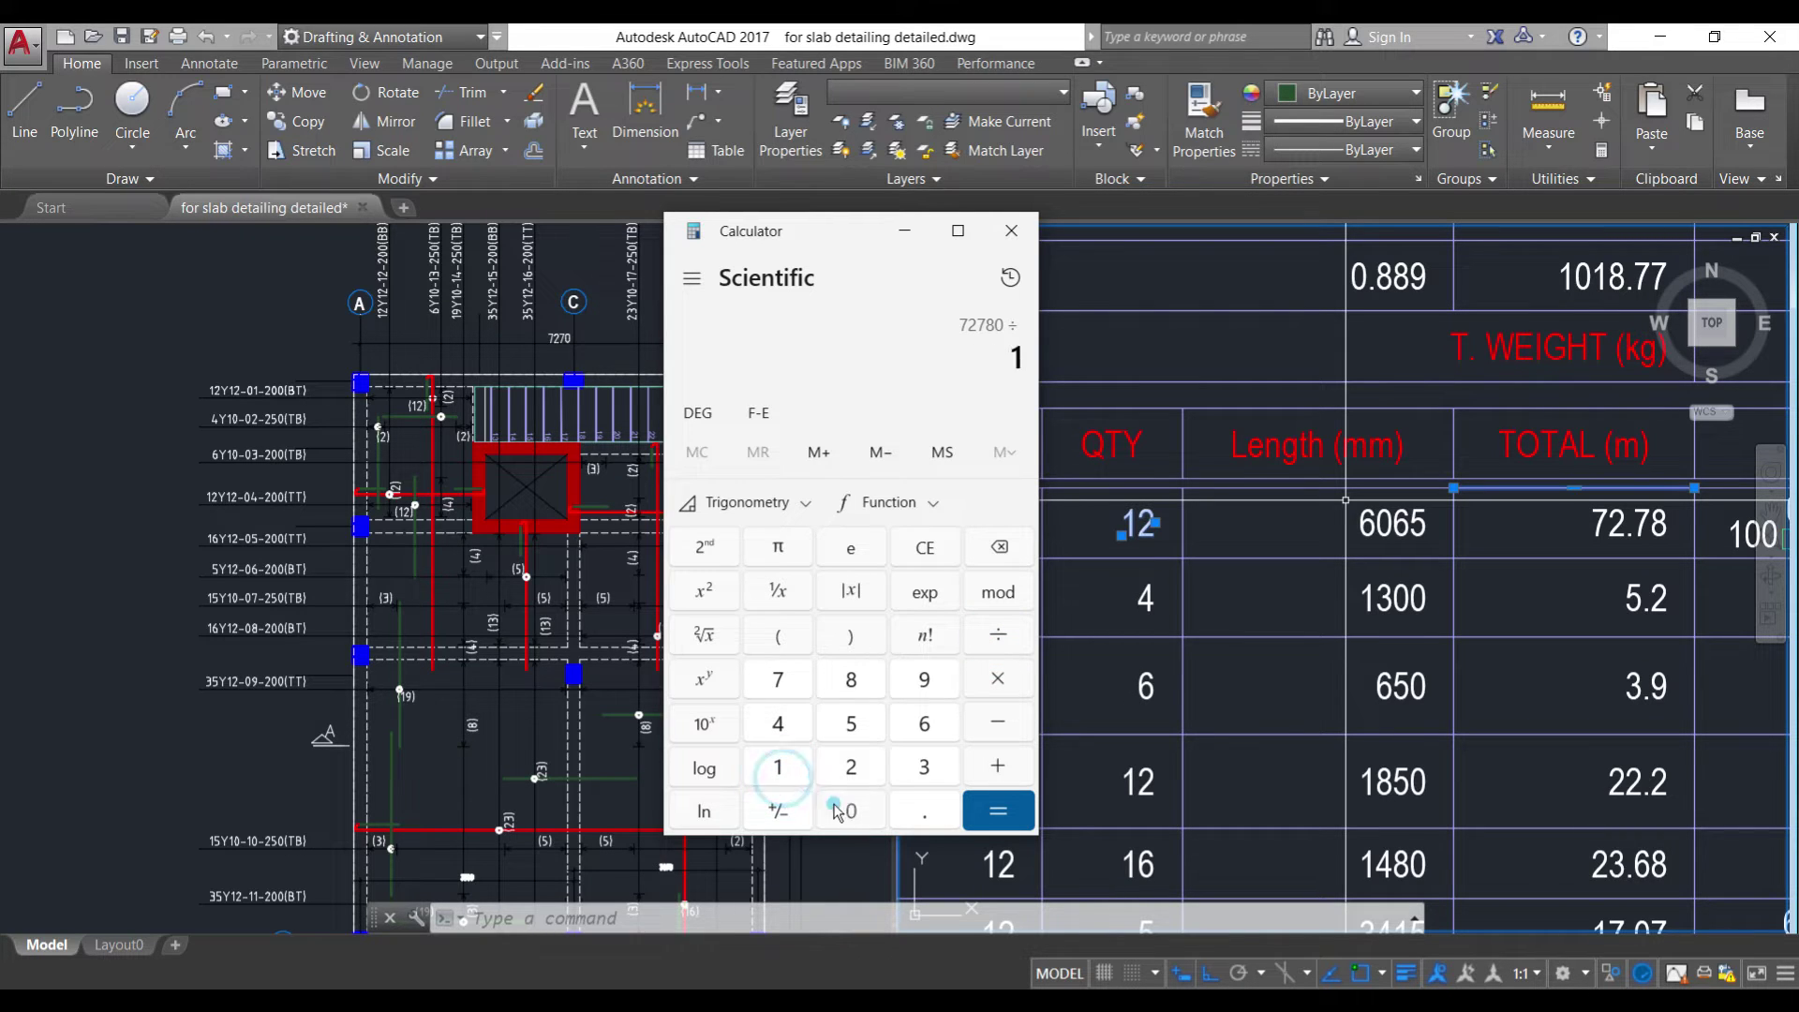
pyautogui.click(904, 231)
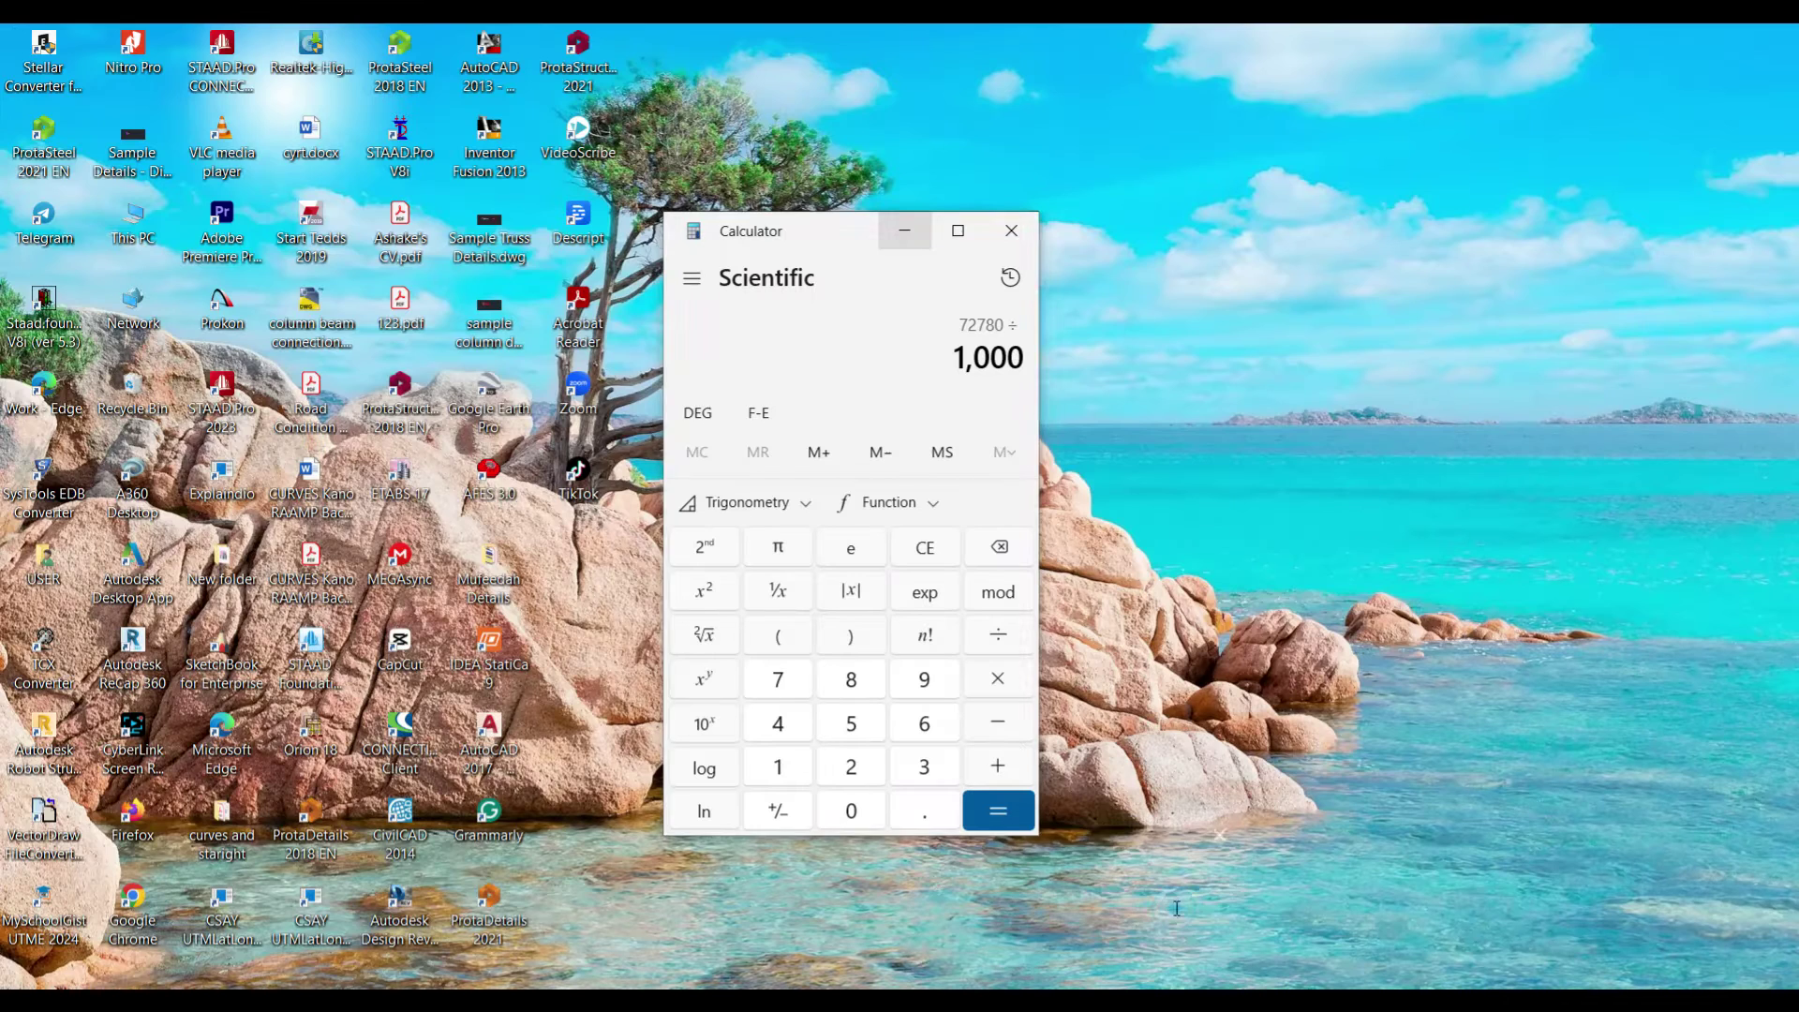
pyautogui.click(1034, 876)
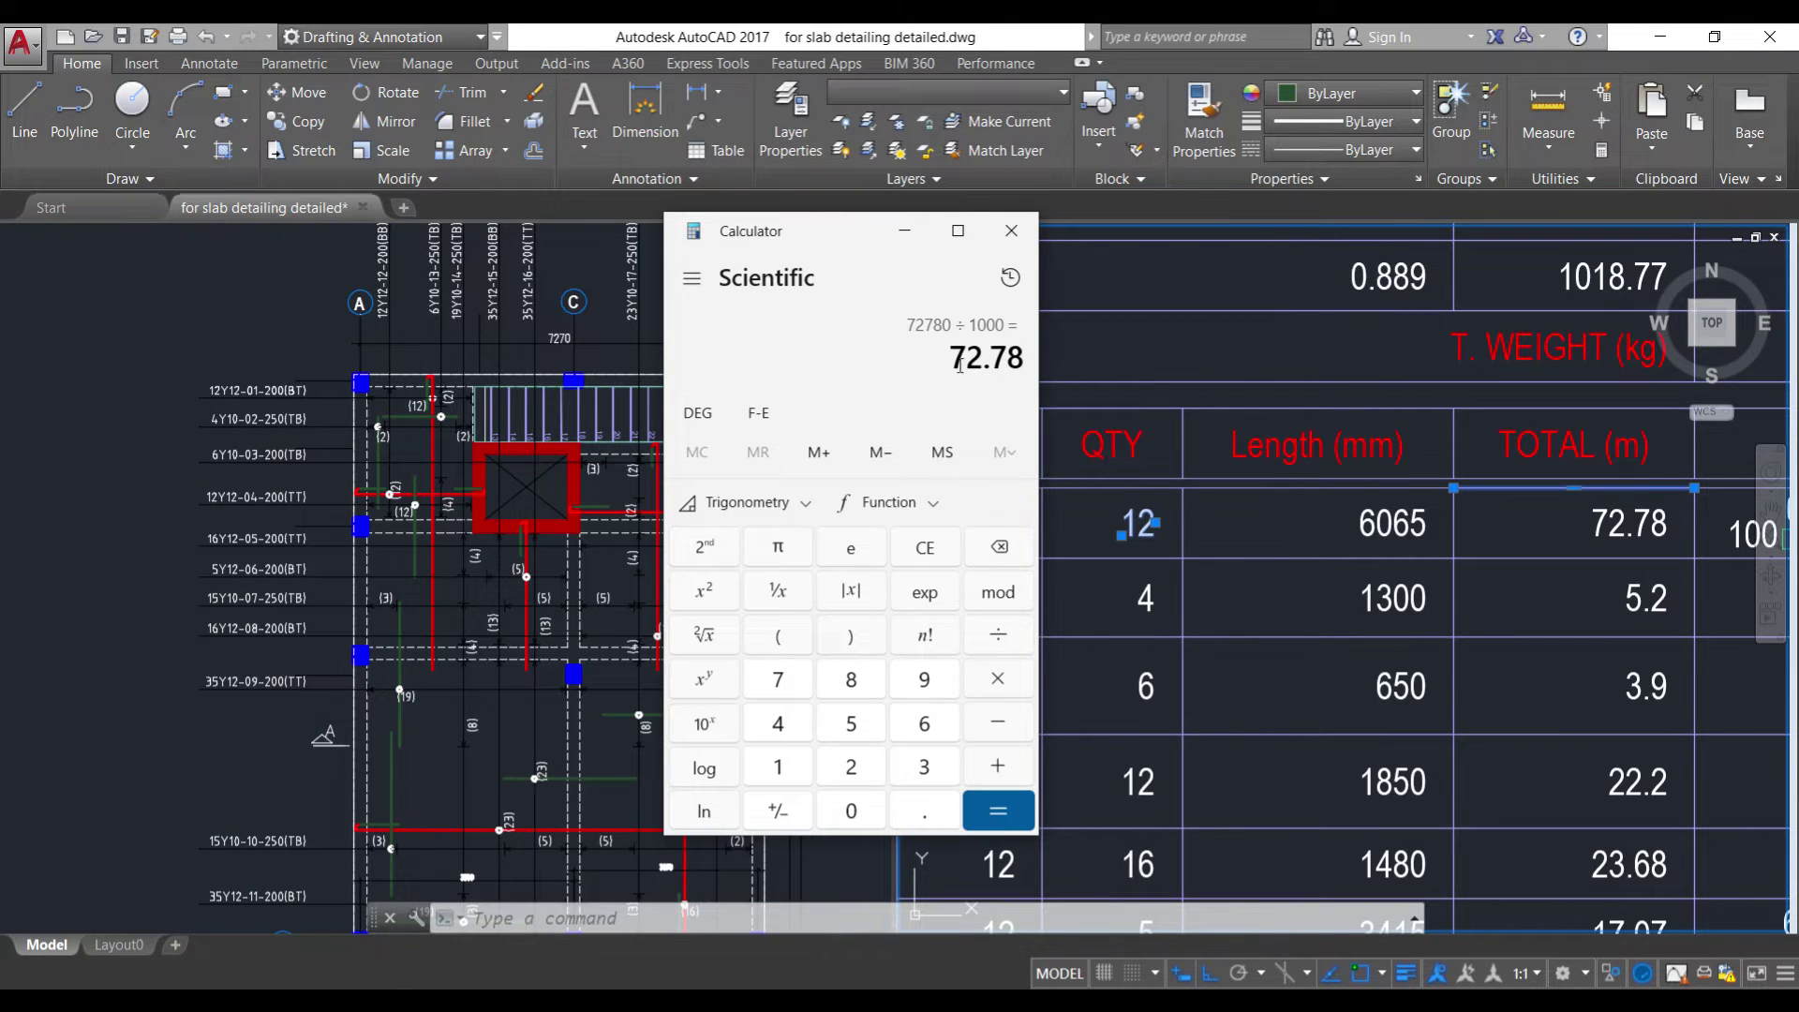
pyautogui.click(905, 231)
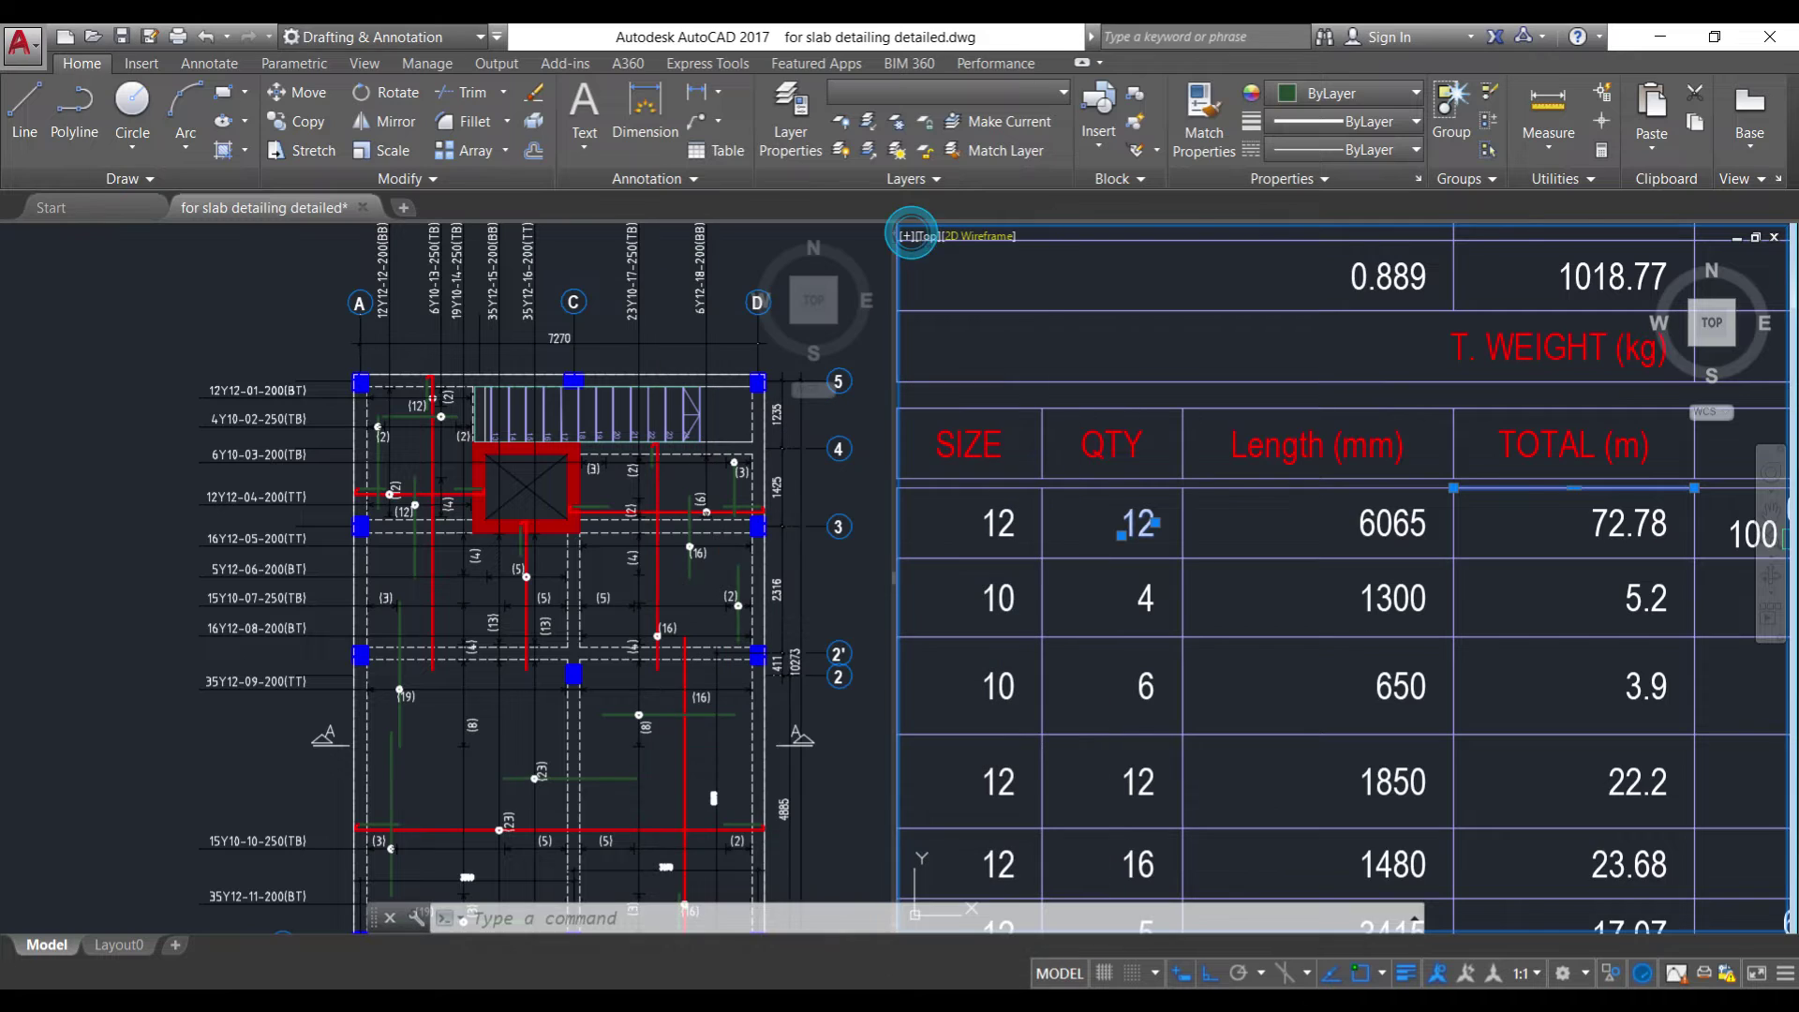
# - Clear the selection and check the TOTAL (m) entry of BM 1 against the calculated length
pyautogui.click(1562, 540)
pyautogui.press('Escape')
pyautogui.scroll(-2, 1563, 540)
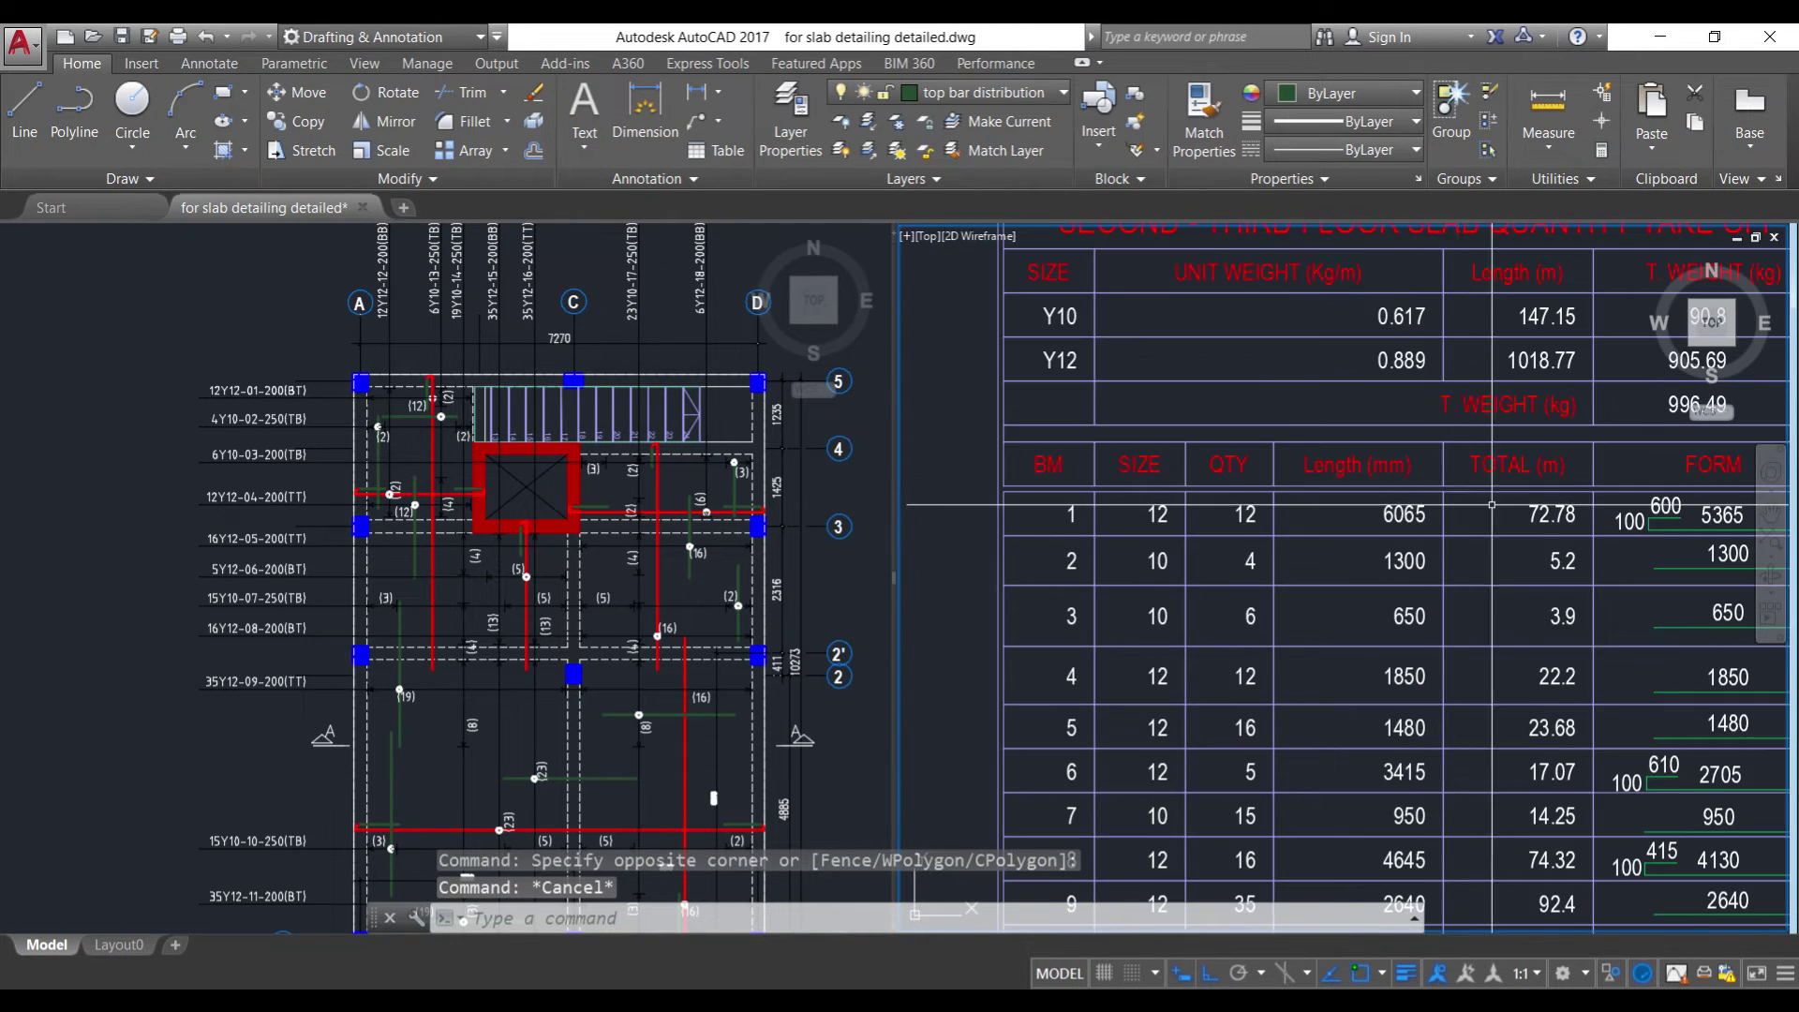
pyautogui.scroll(2, 1567, 506)
pyautogui.click(1504, 509)
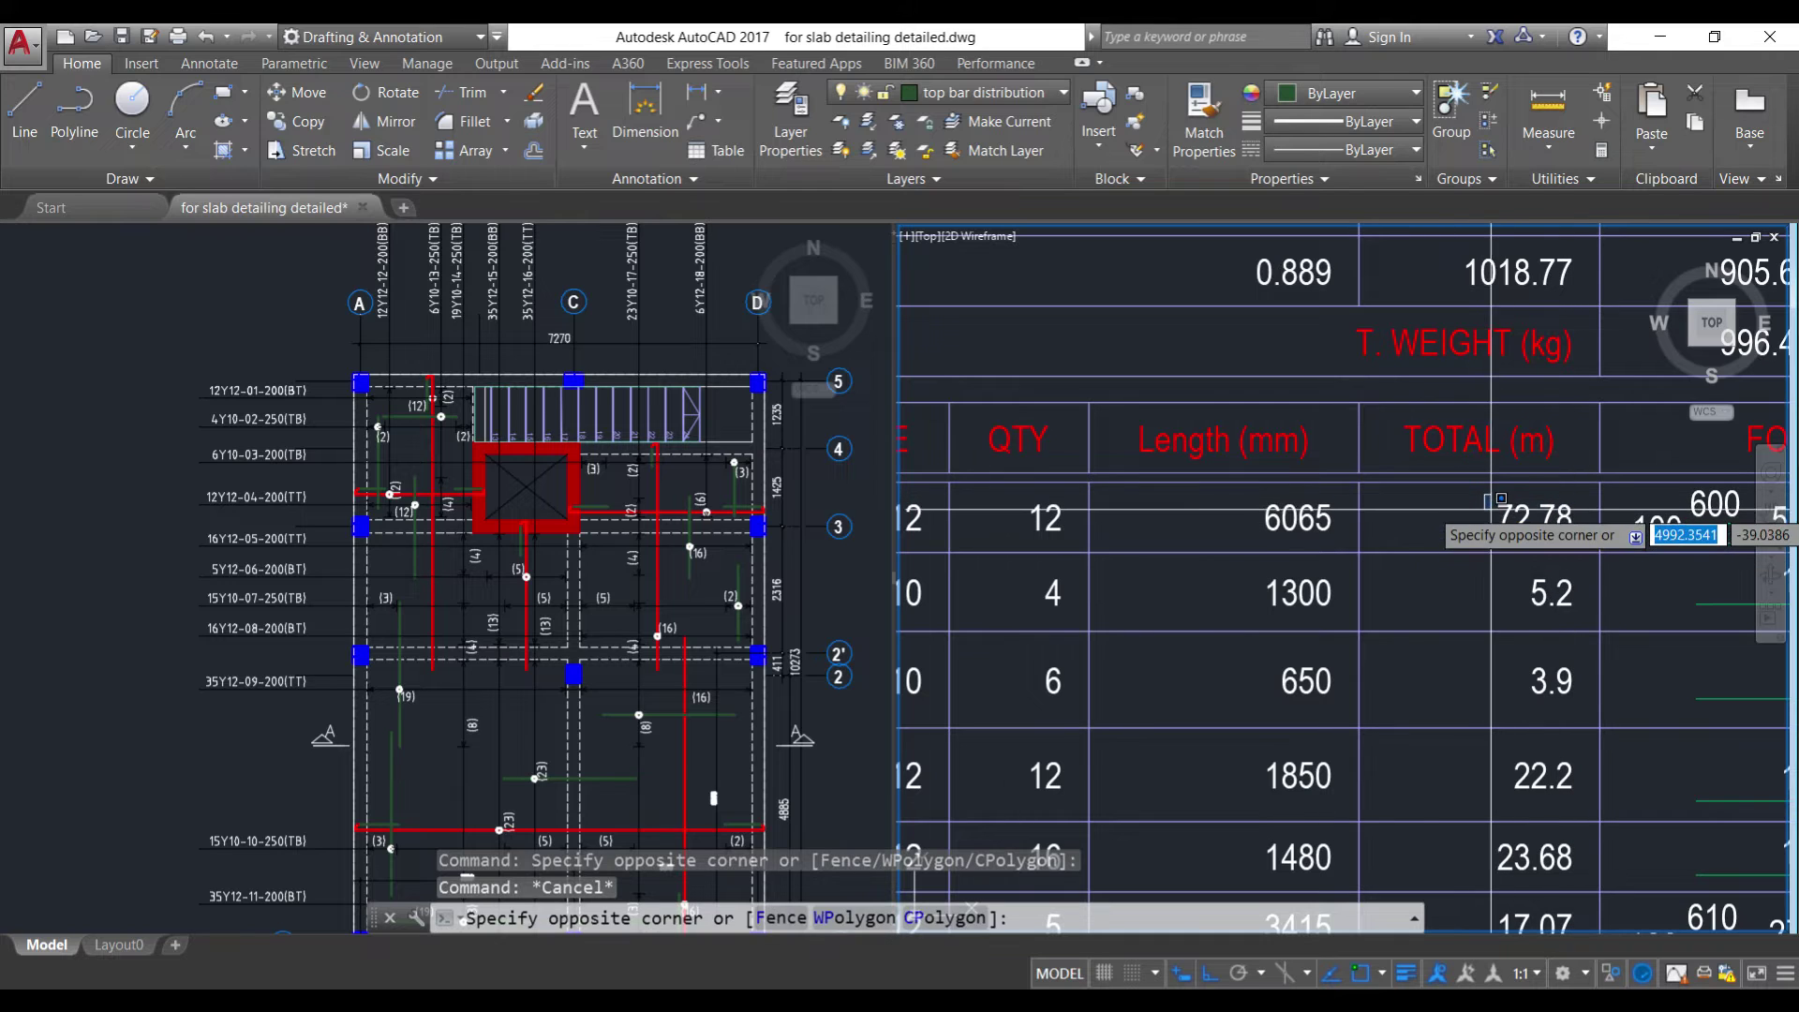
pyautogui.scroll(-2, 1485, 507)
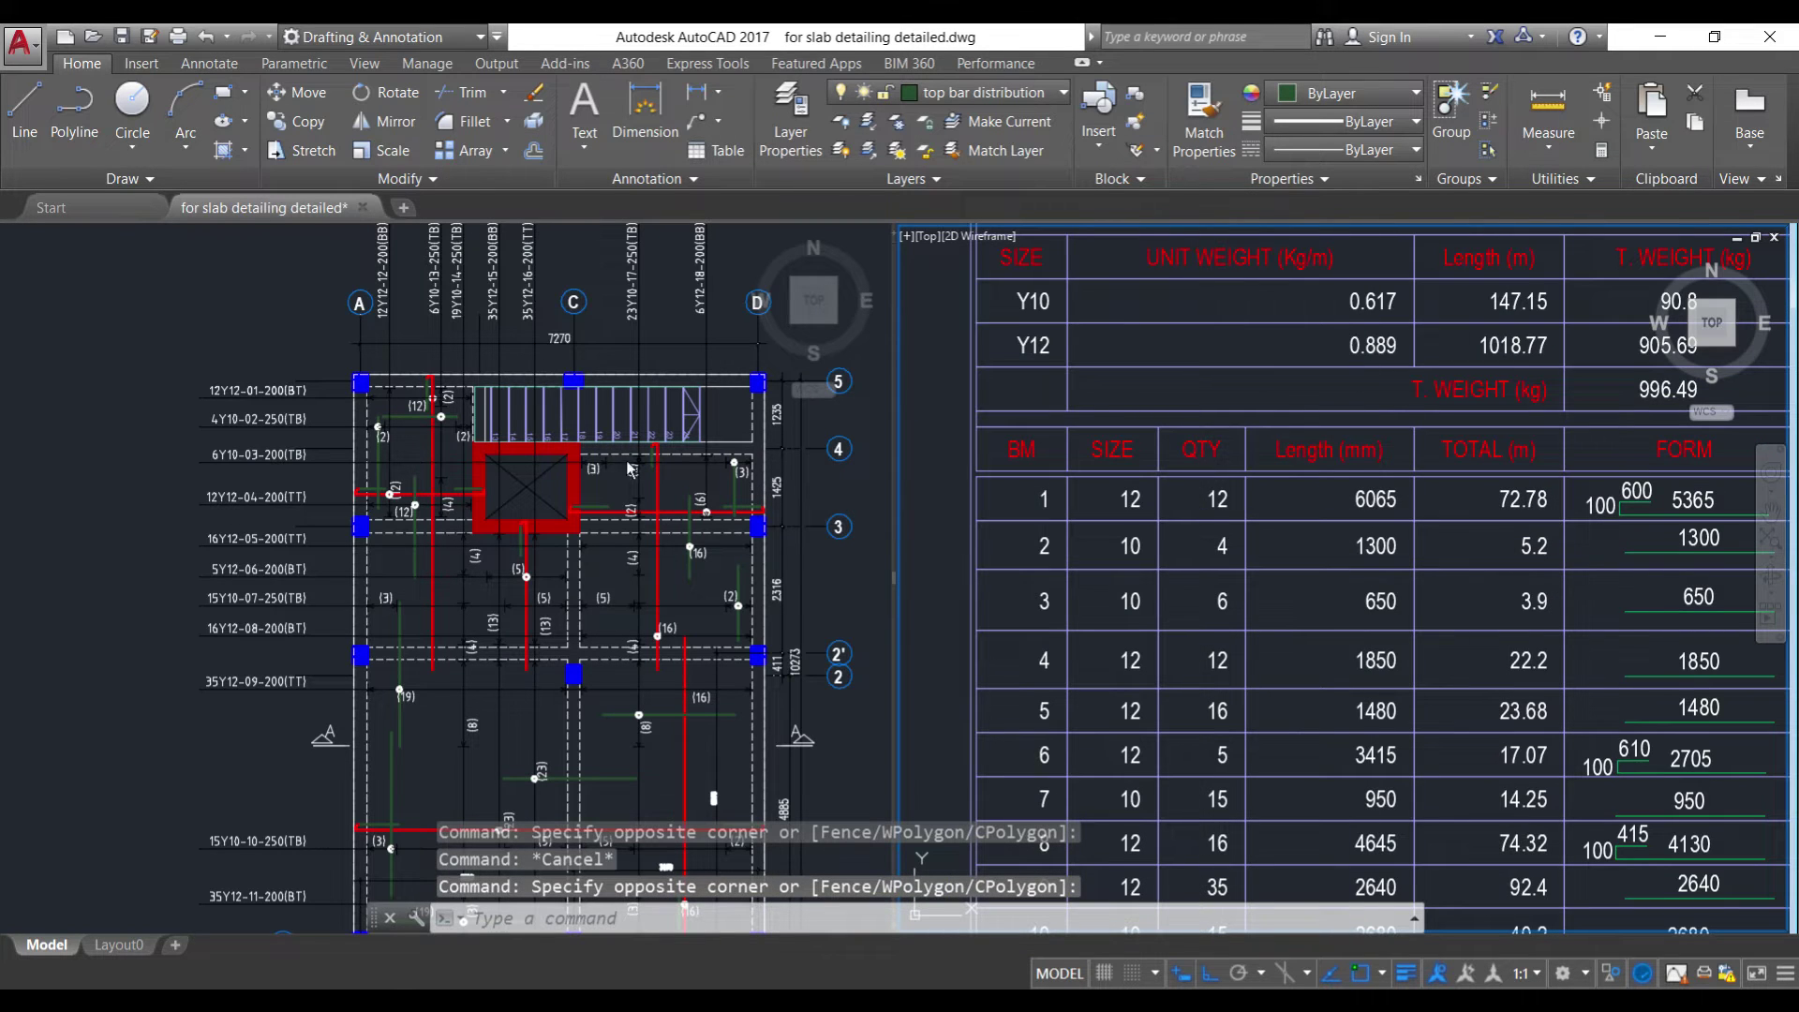
# - Relate the 4Y10-02-250(TB) label and its span line on the plan to the size and quantity entries of BM 2
pyautogui.click(120, 386)
pyautogui.scroll(4, 254, 417)
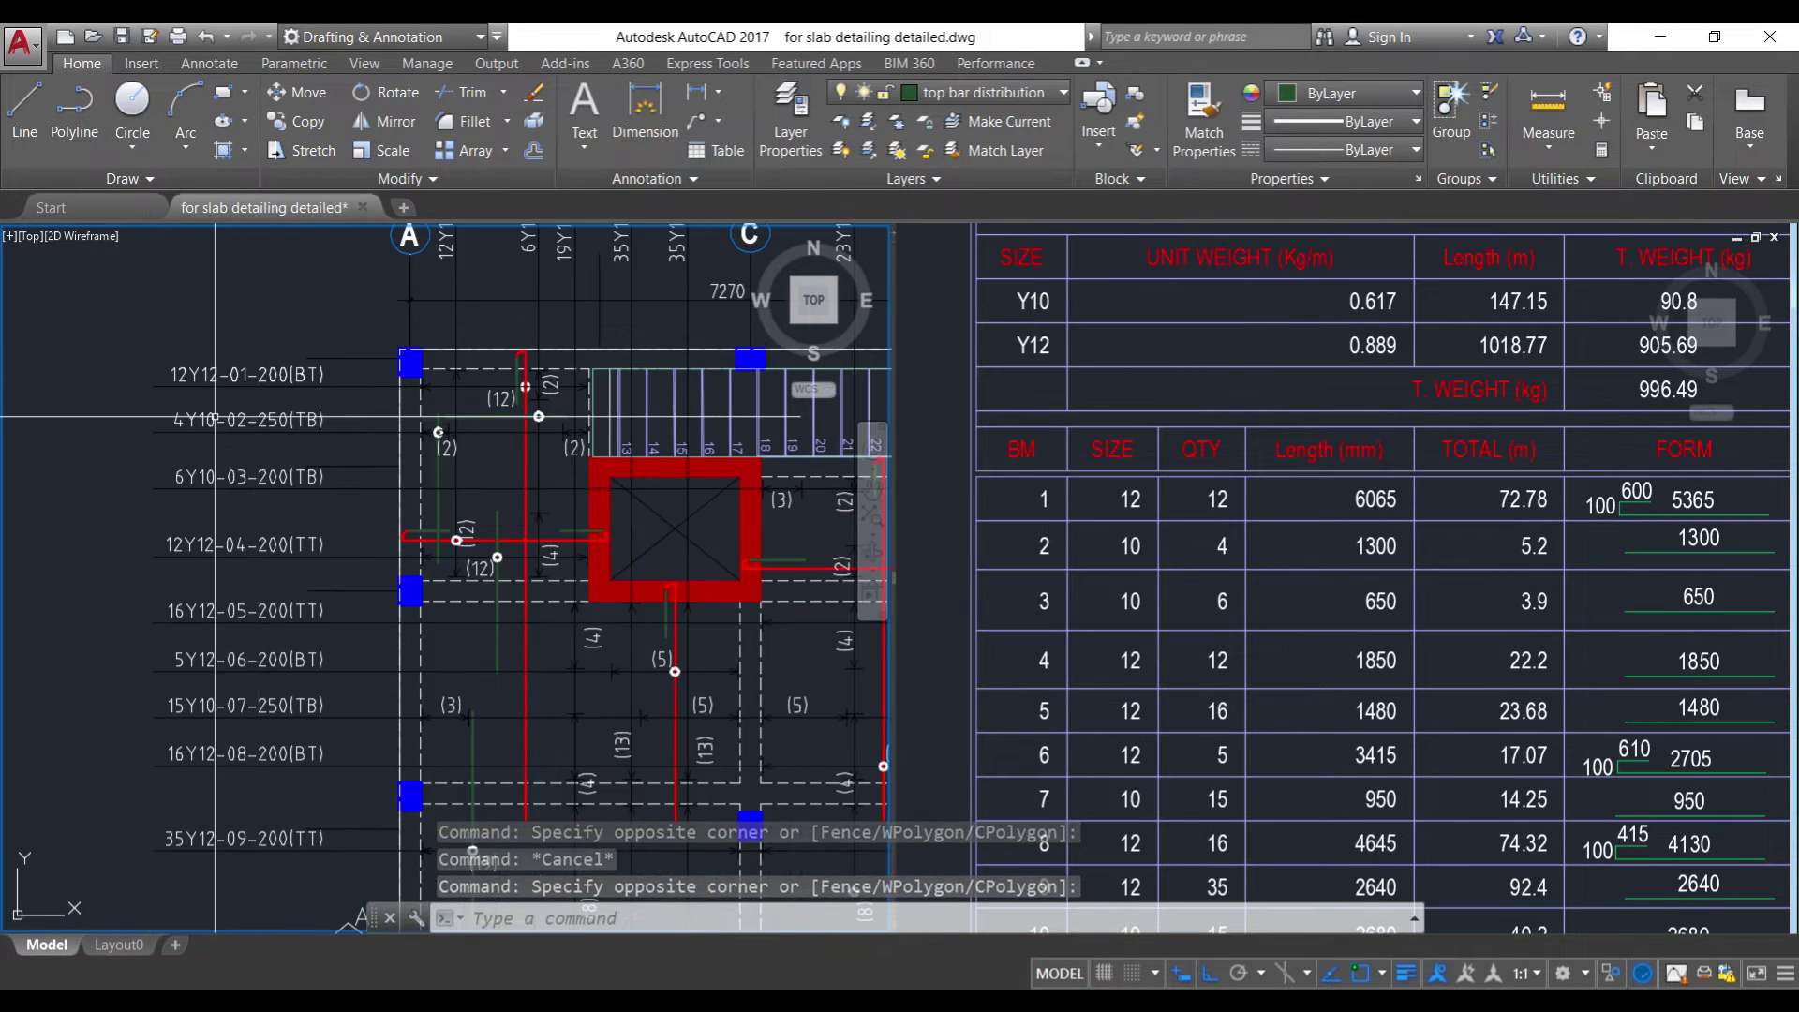
pyautogui.click(213, 441)
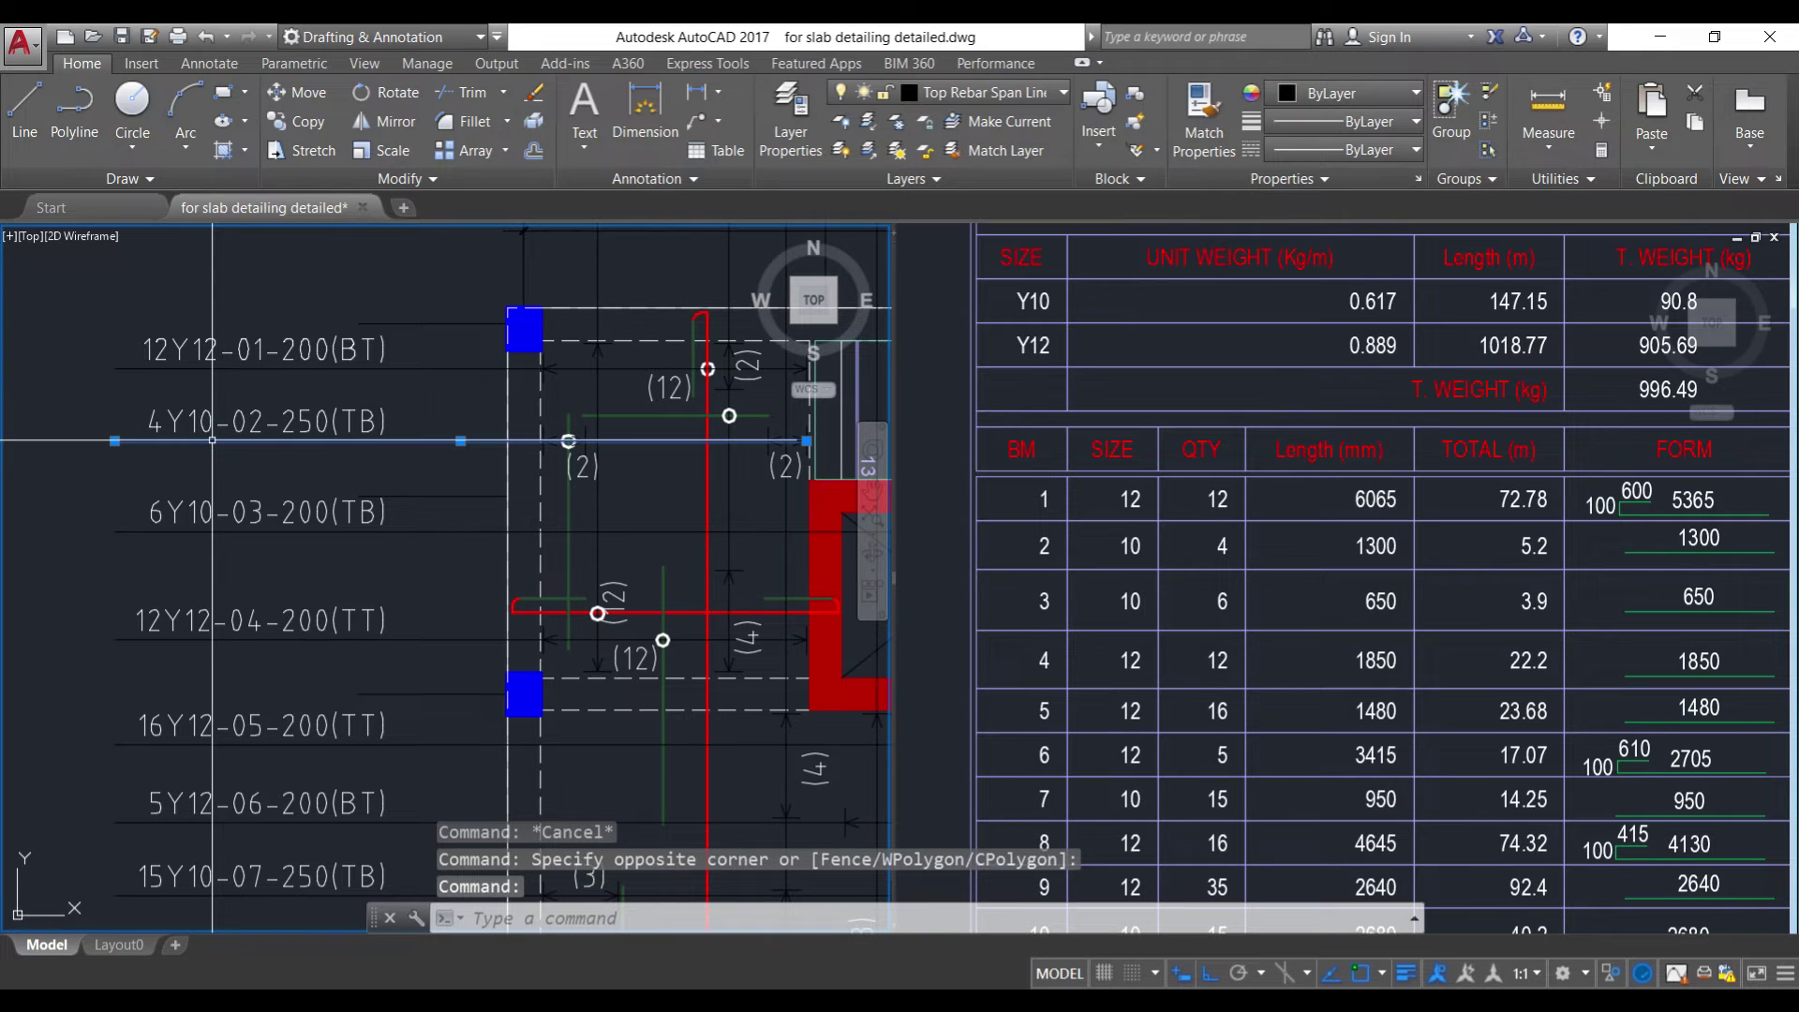
pyautogui.click(185, 401)
pyautogui.click(223, 464)
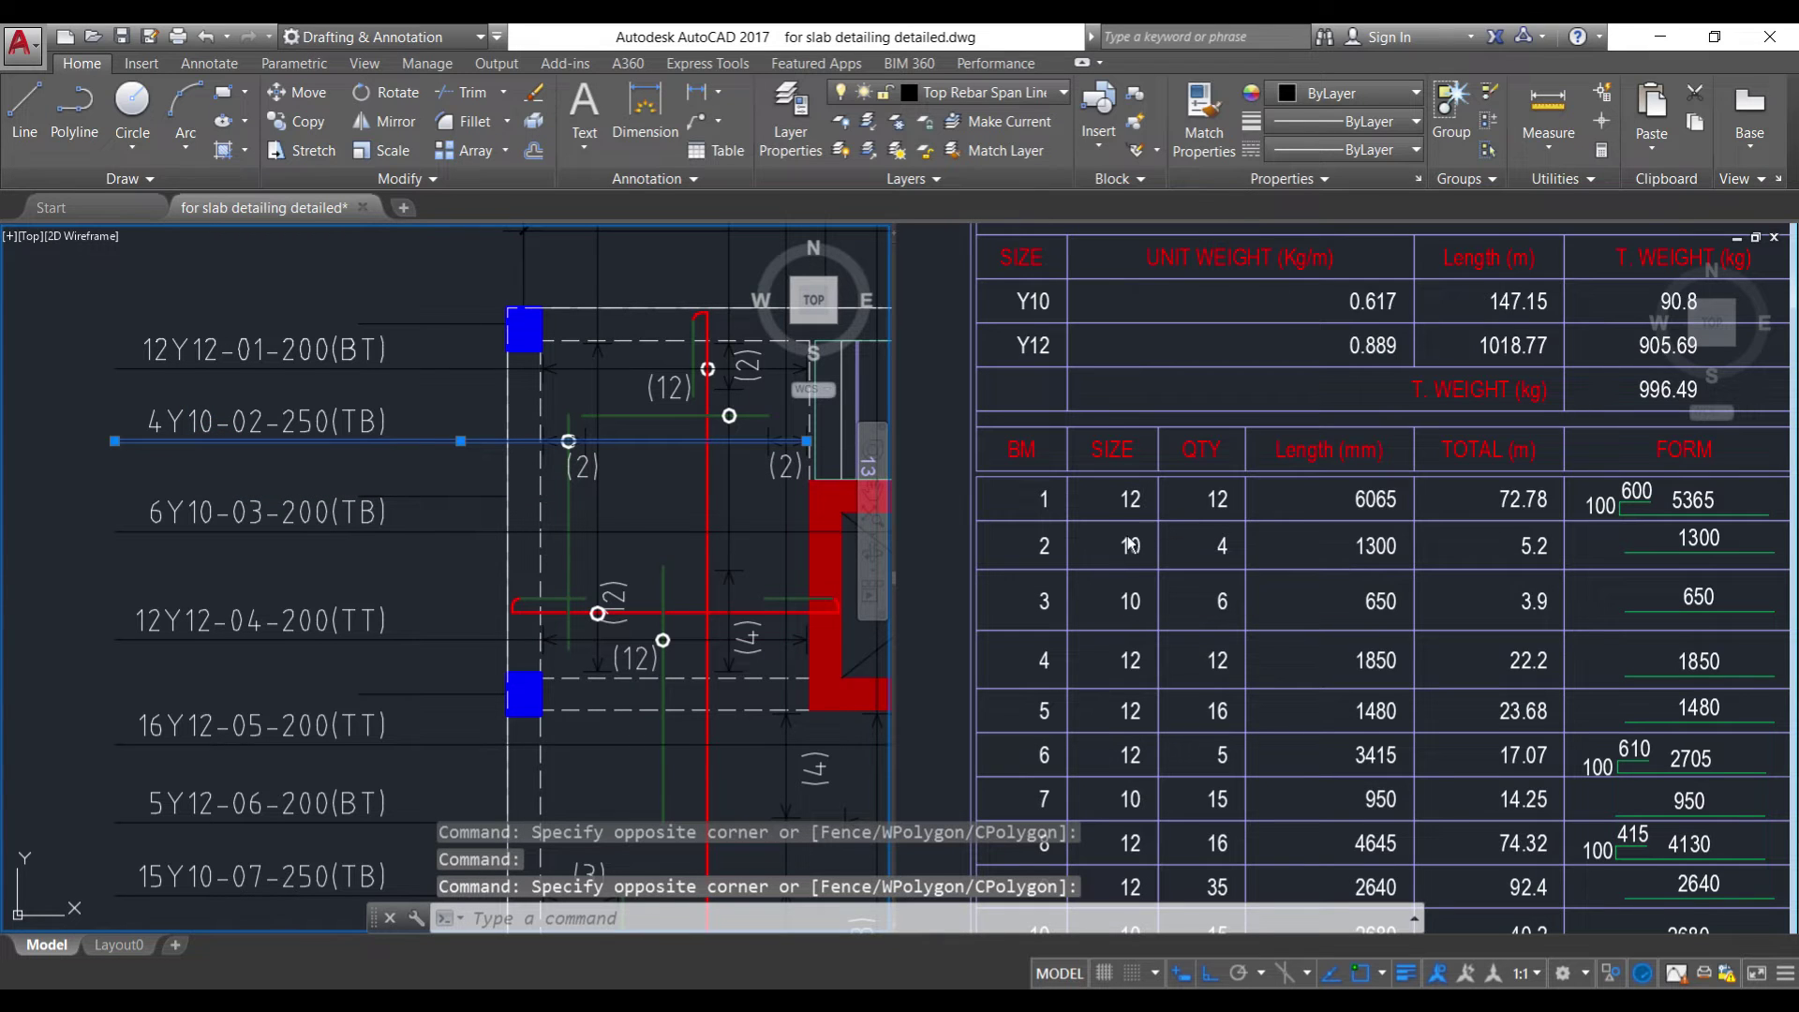
pyautogui.click(140, 361)
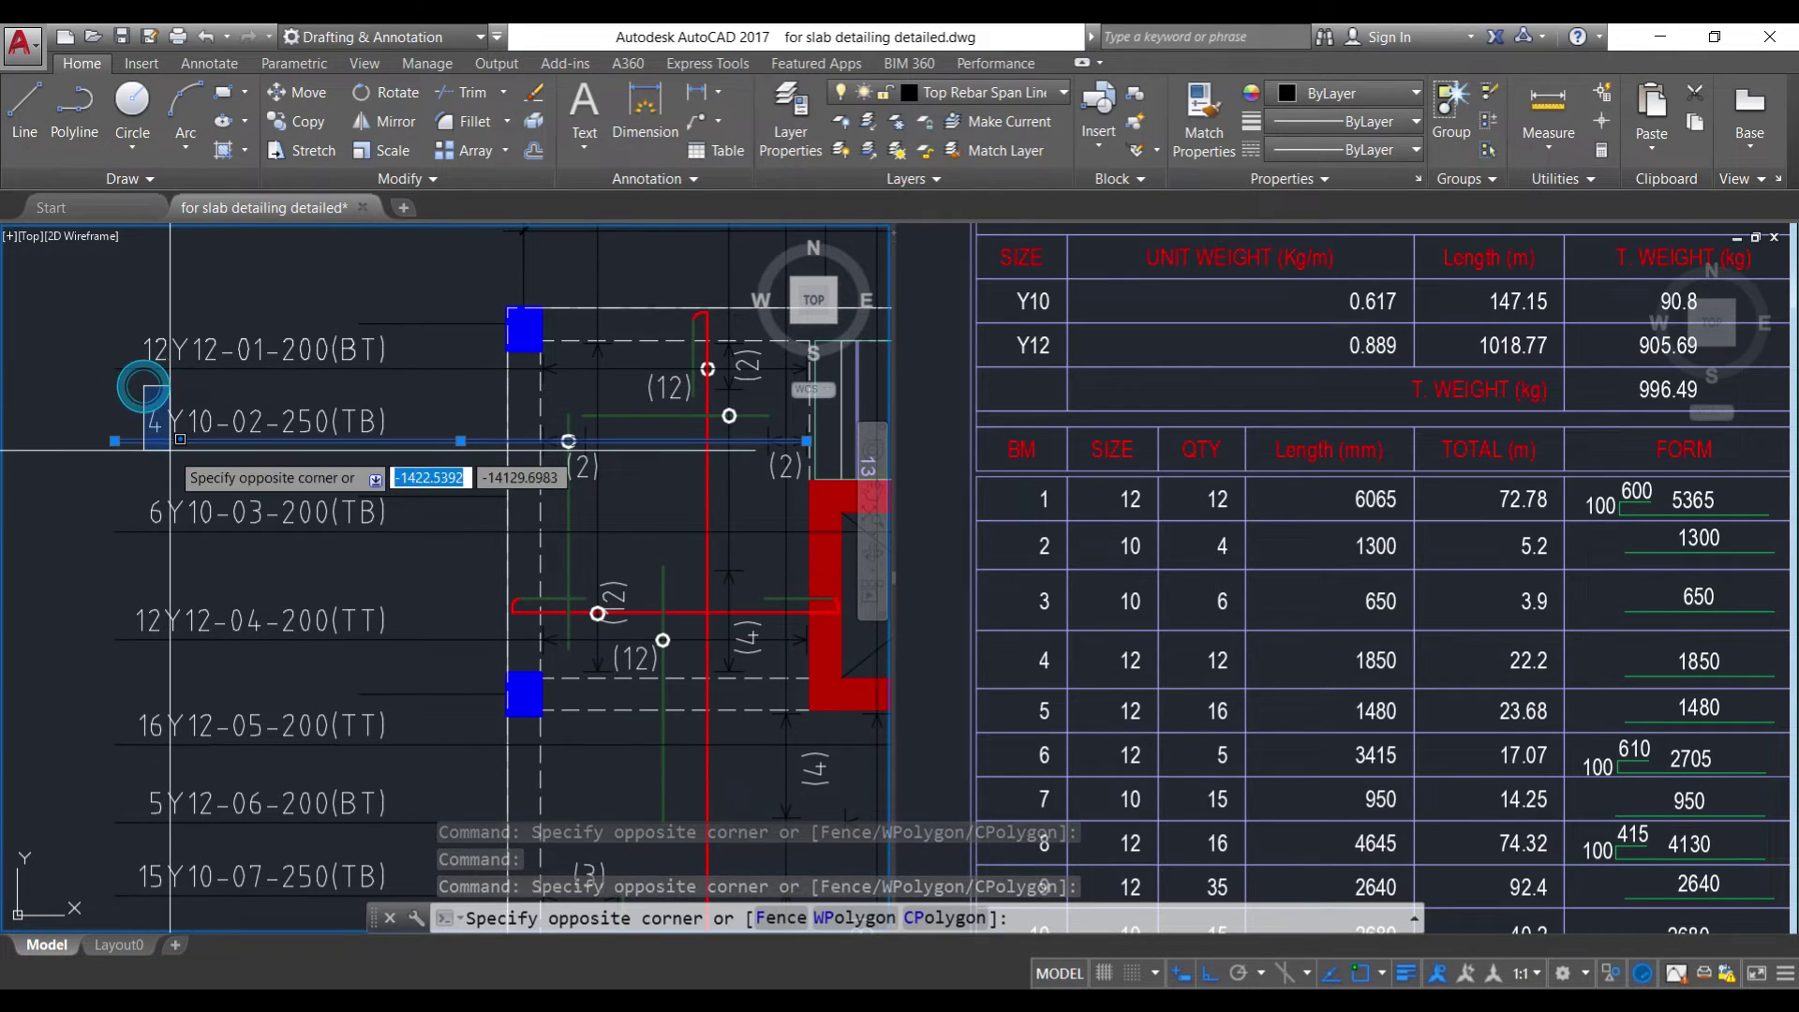
pyautogui.click(170, 451)
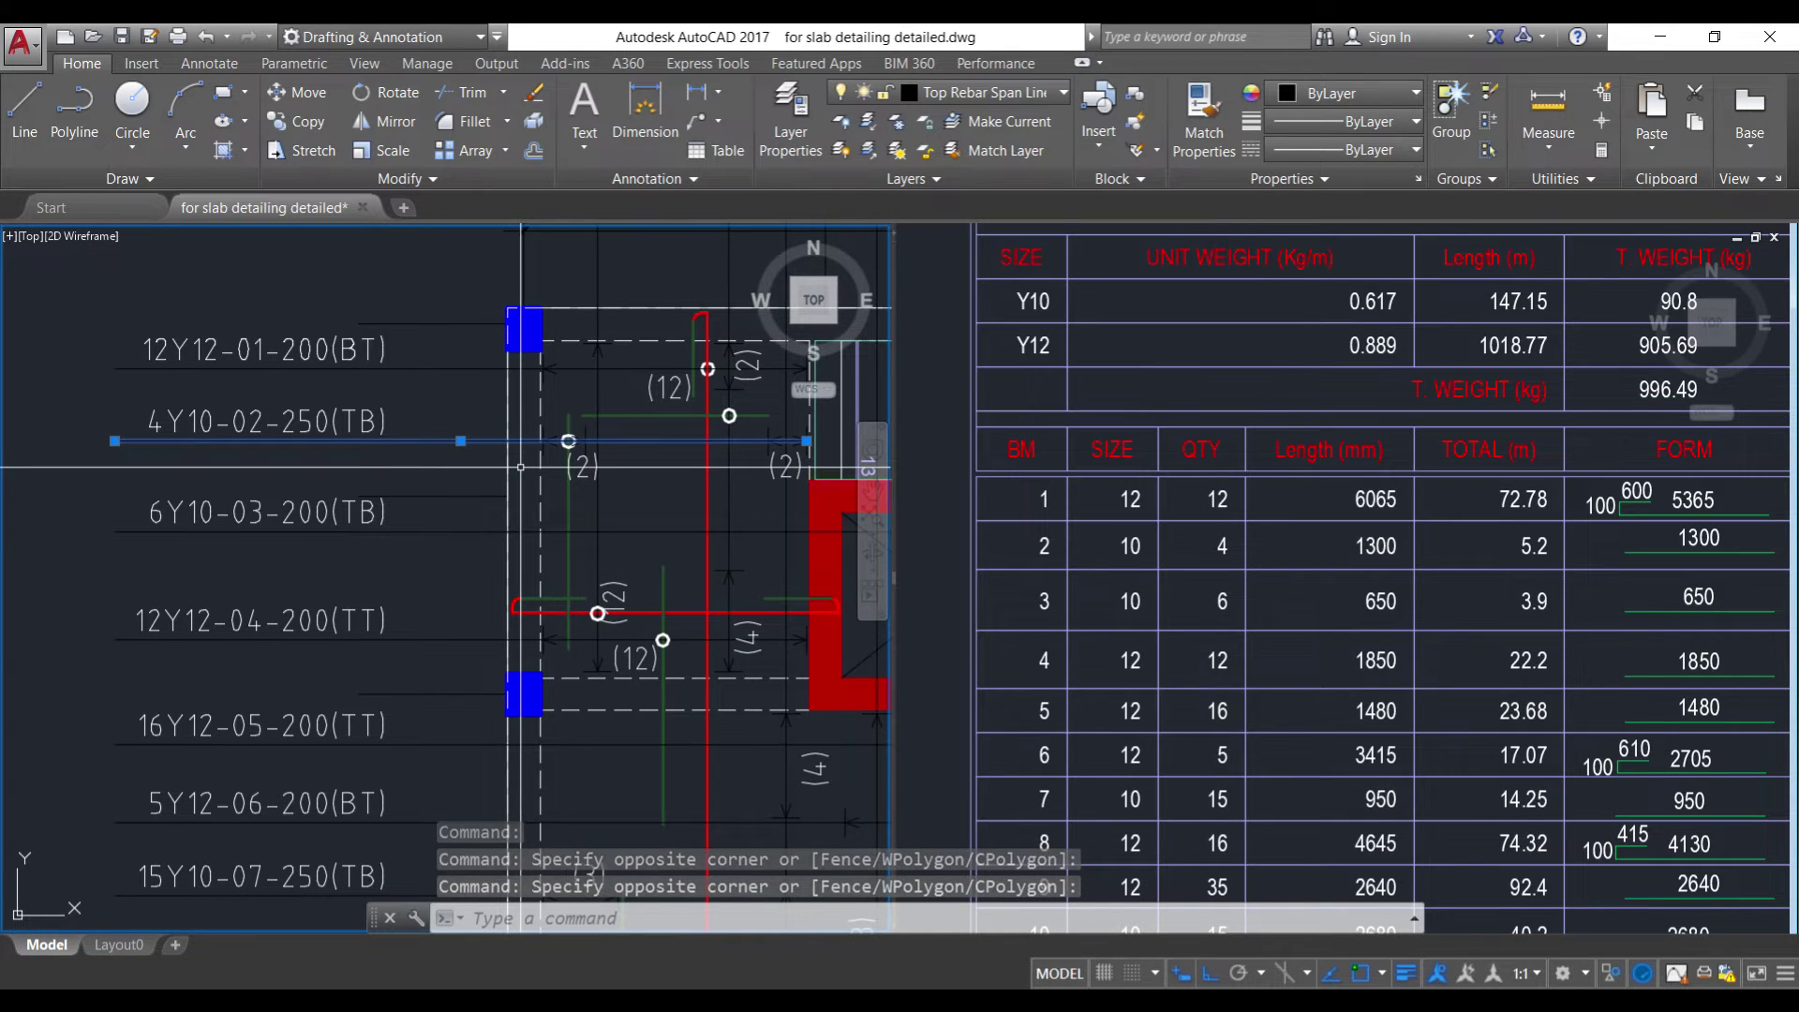
pyautogui.press('Escape')
pyautogui.scroll(3, 592, 525)
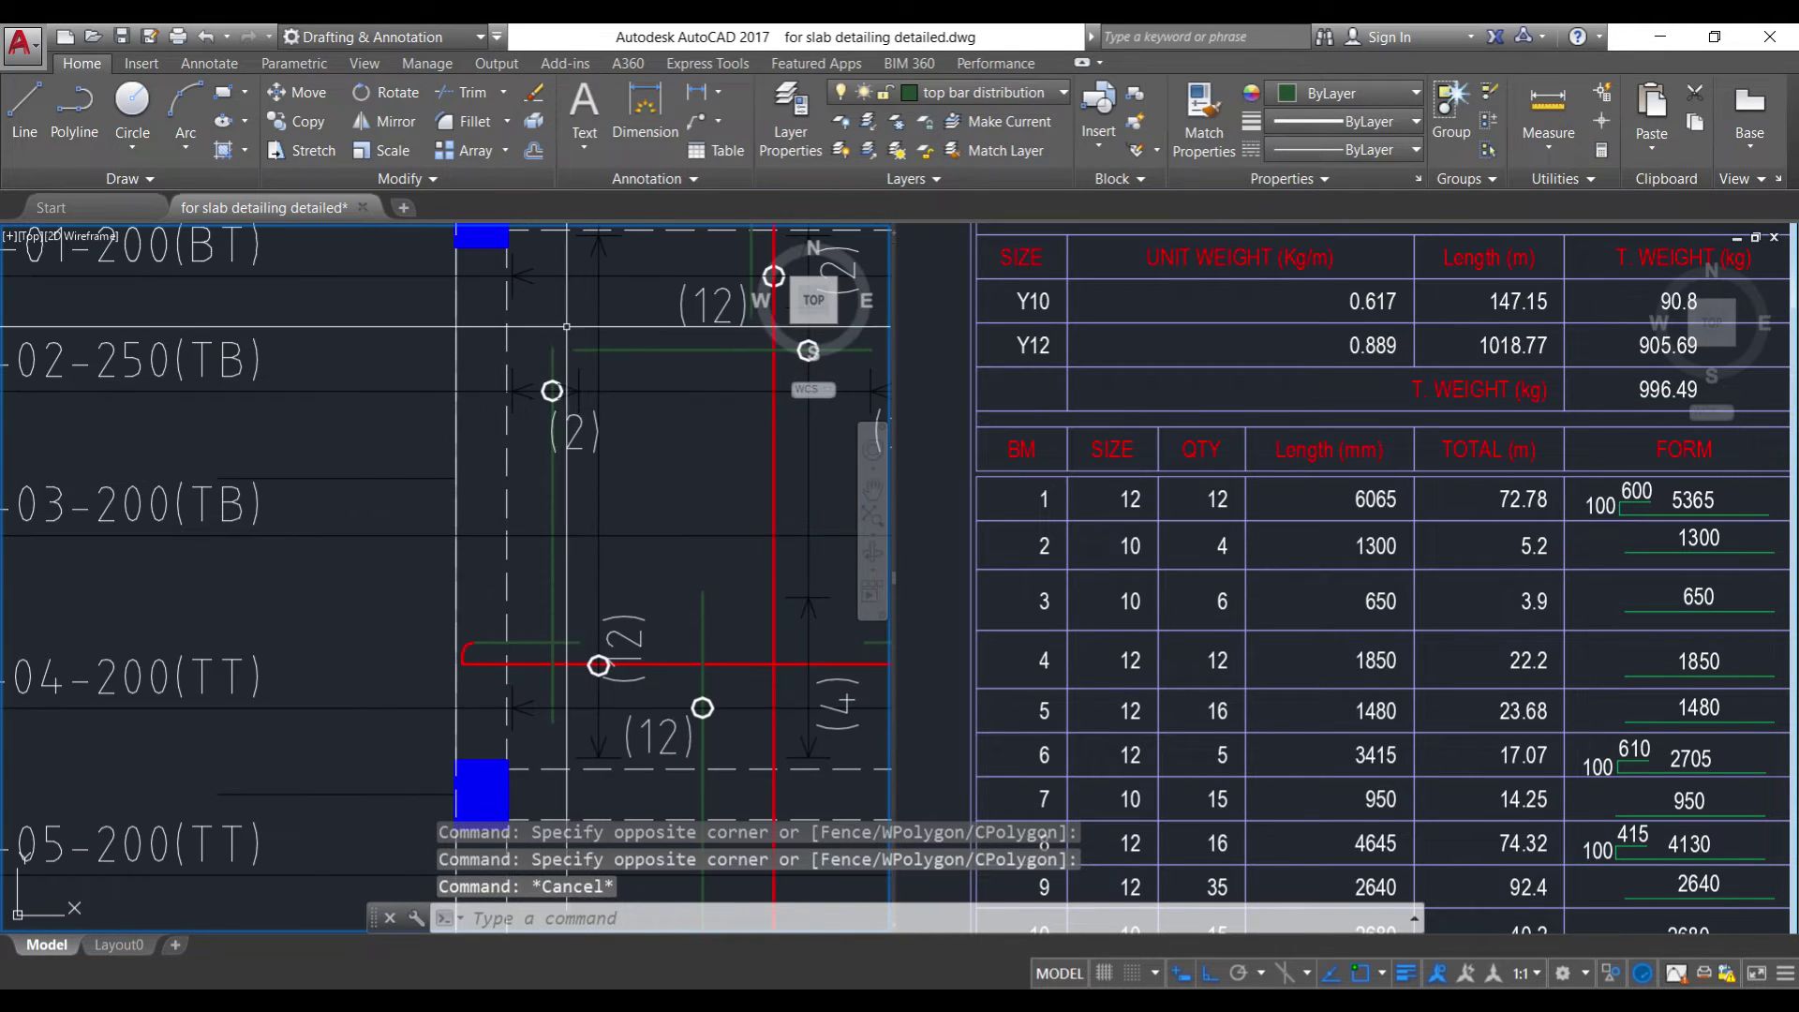
# - Select the vertical bar crossed by the 4Y10-02-250(TB) span line to inspect its extent, and clear the selection
pyautogui.click(553, 375)
pyautogui.scroll(-2, 549, 378)
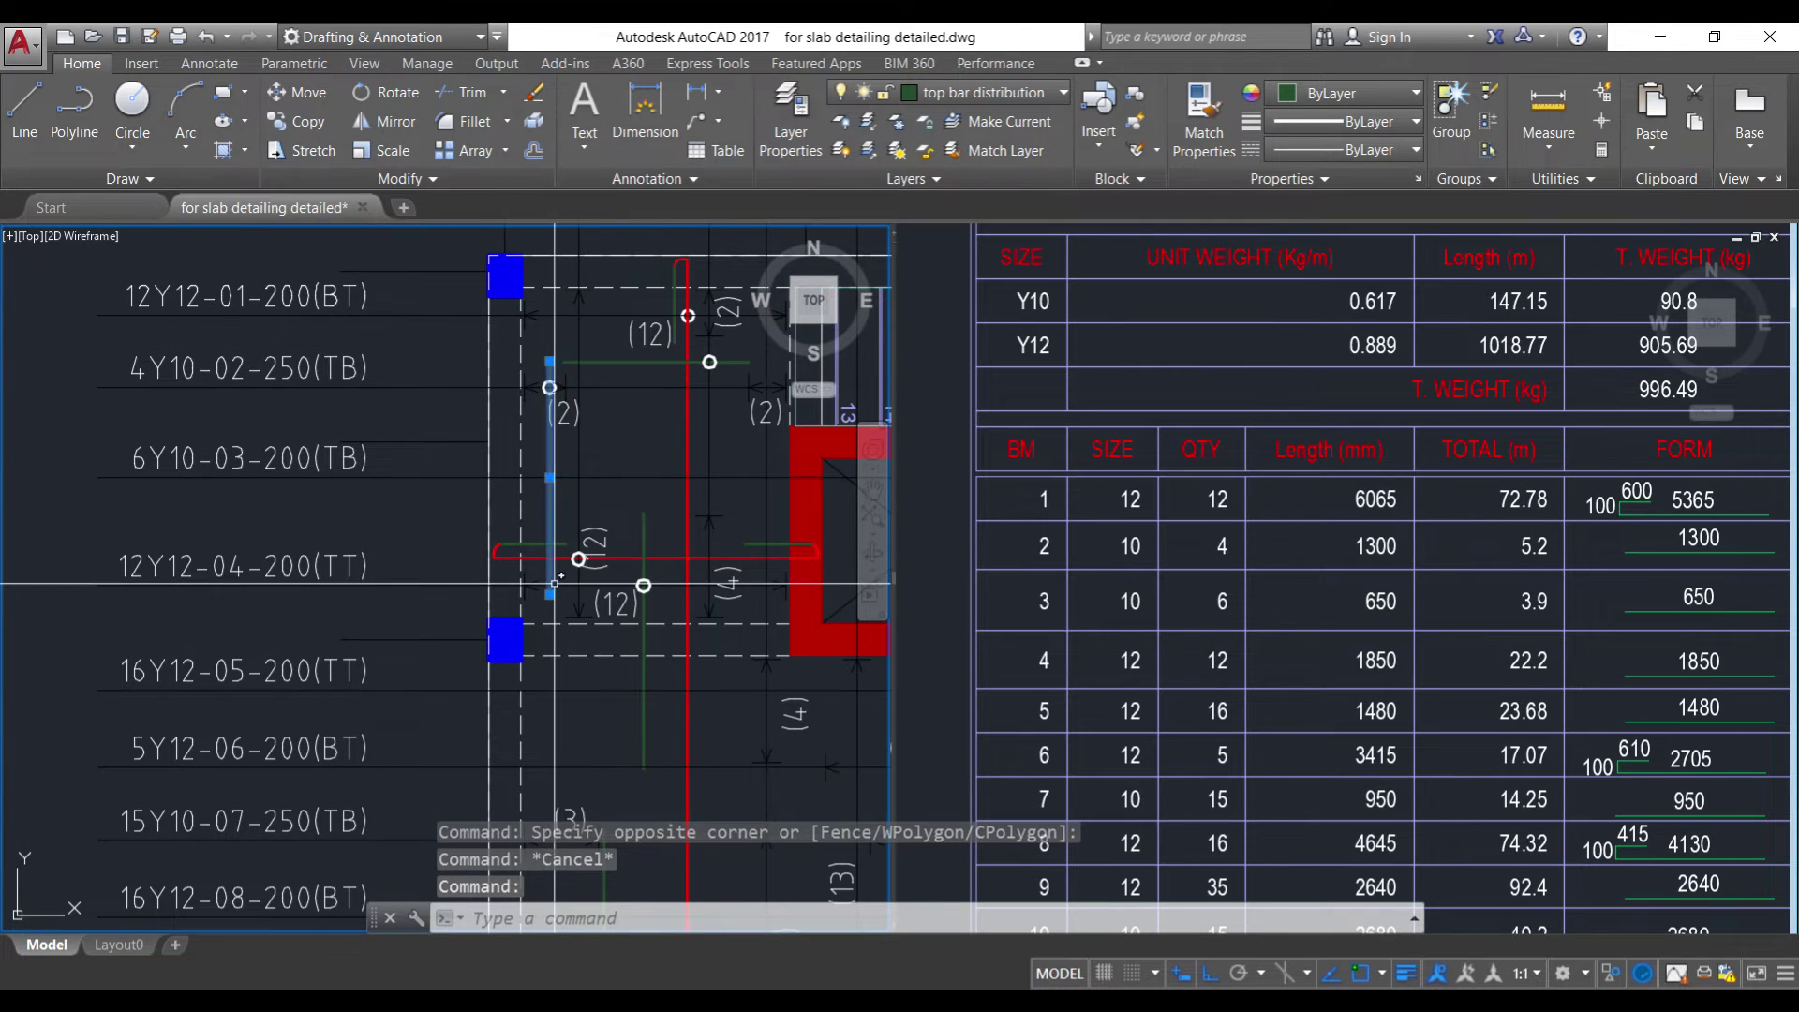
pyautogui.press('Escape')
pyautogui.scroll(4, 551, 387)
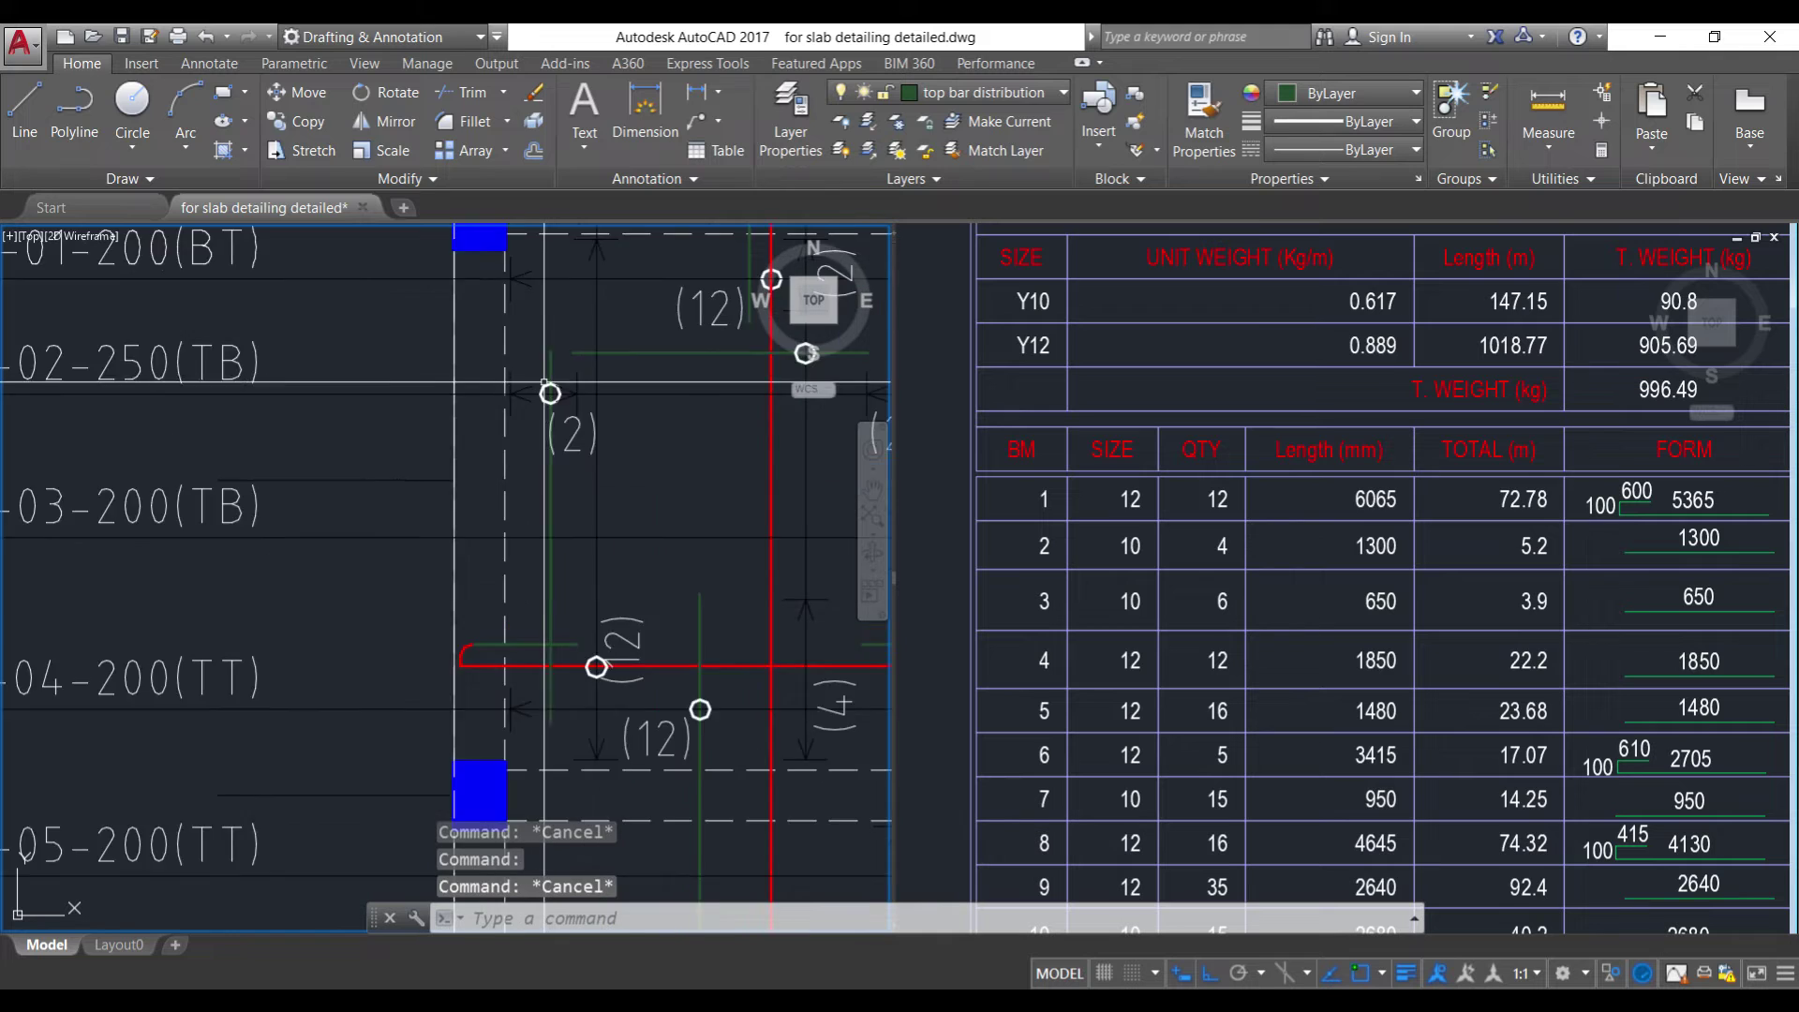
pyautogui.scroll(-4, 451, 409)
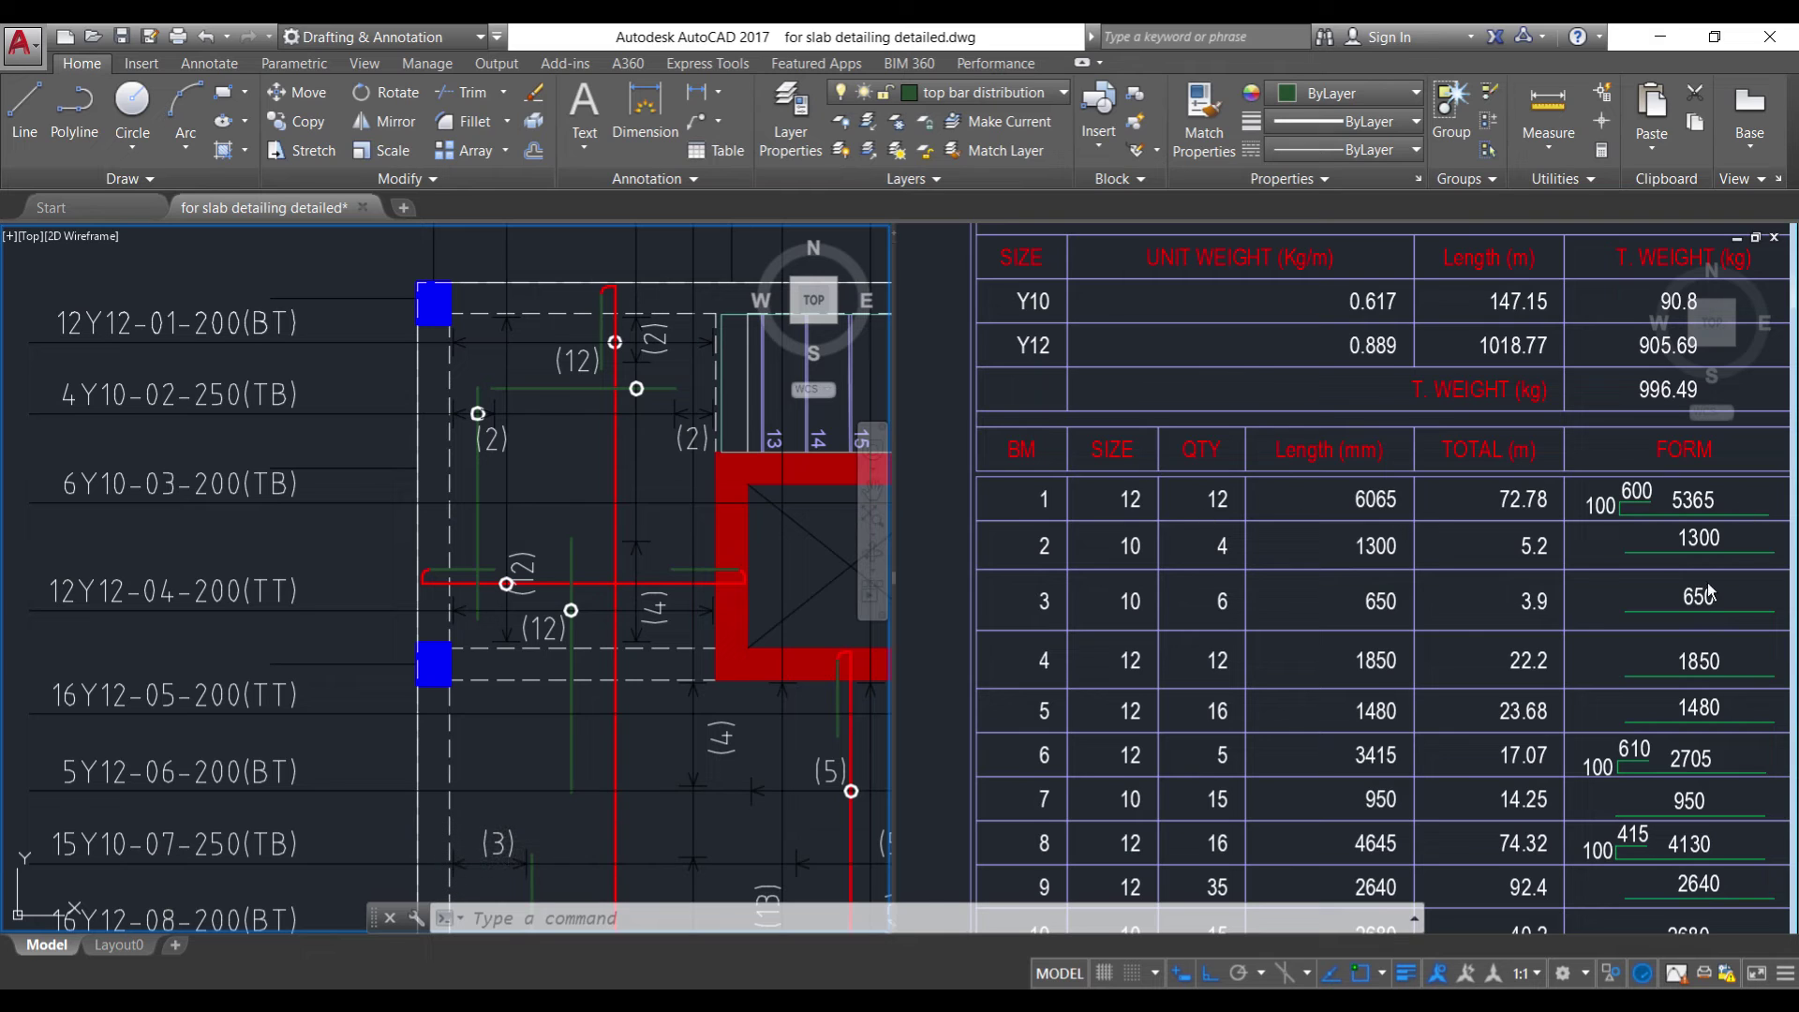
# - Select the Length (mm) entry of BM 2, compare it with the row's QTY and TOTAL (m) entries, and clear the selection
pyautogui.click(1608, 547)
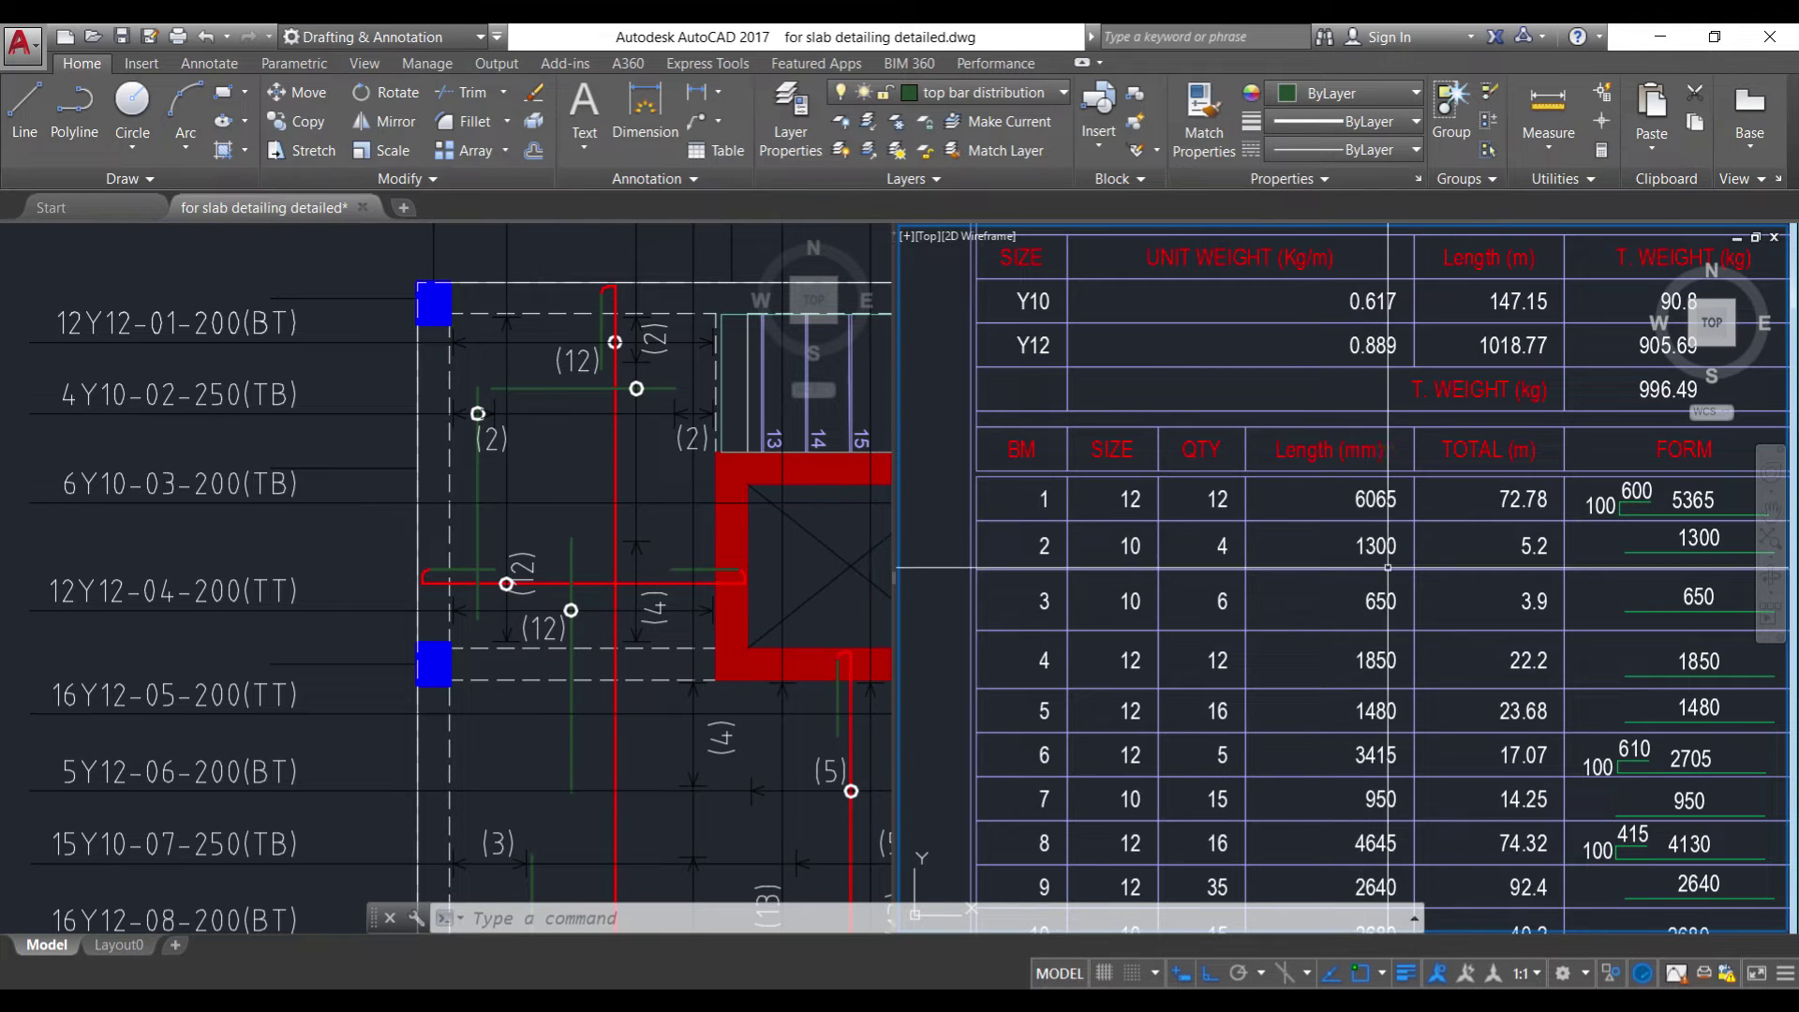
pyautogui.moveTo(1360, 489); pyautogui.dragTo(1281, 472)
pyautogui.click(1258, 516)
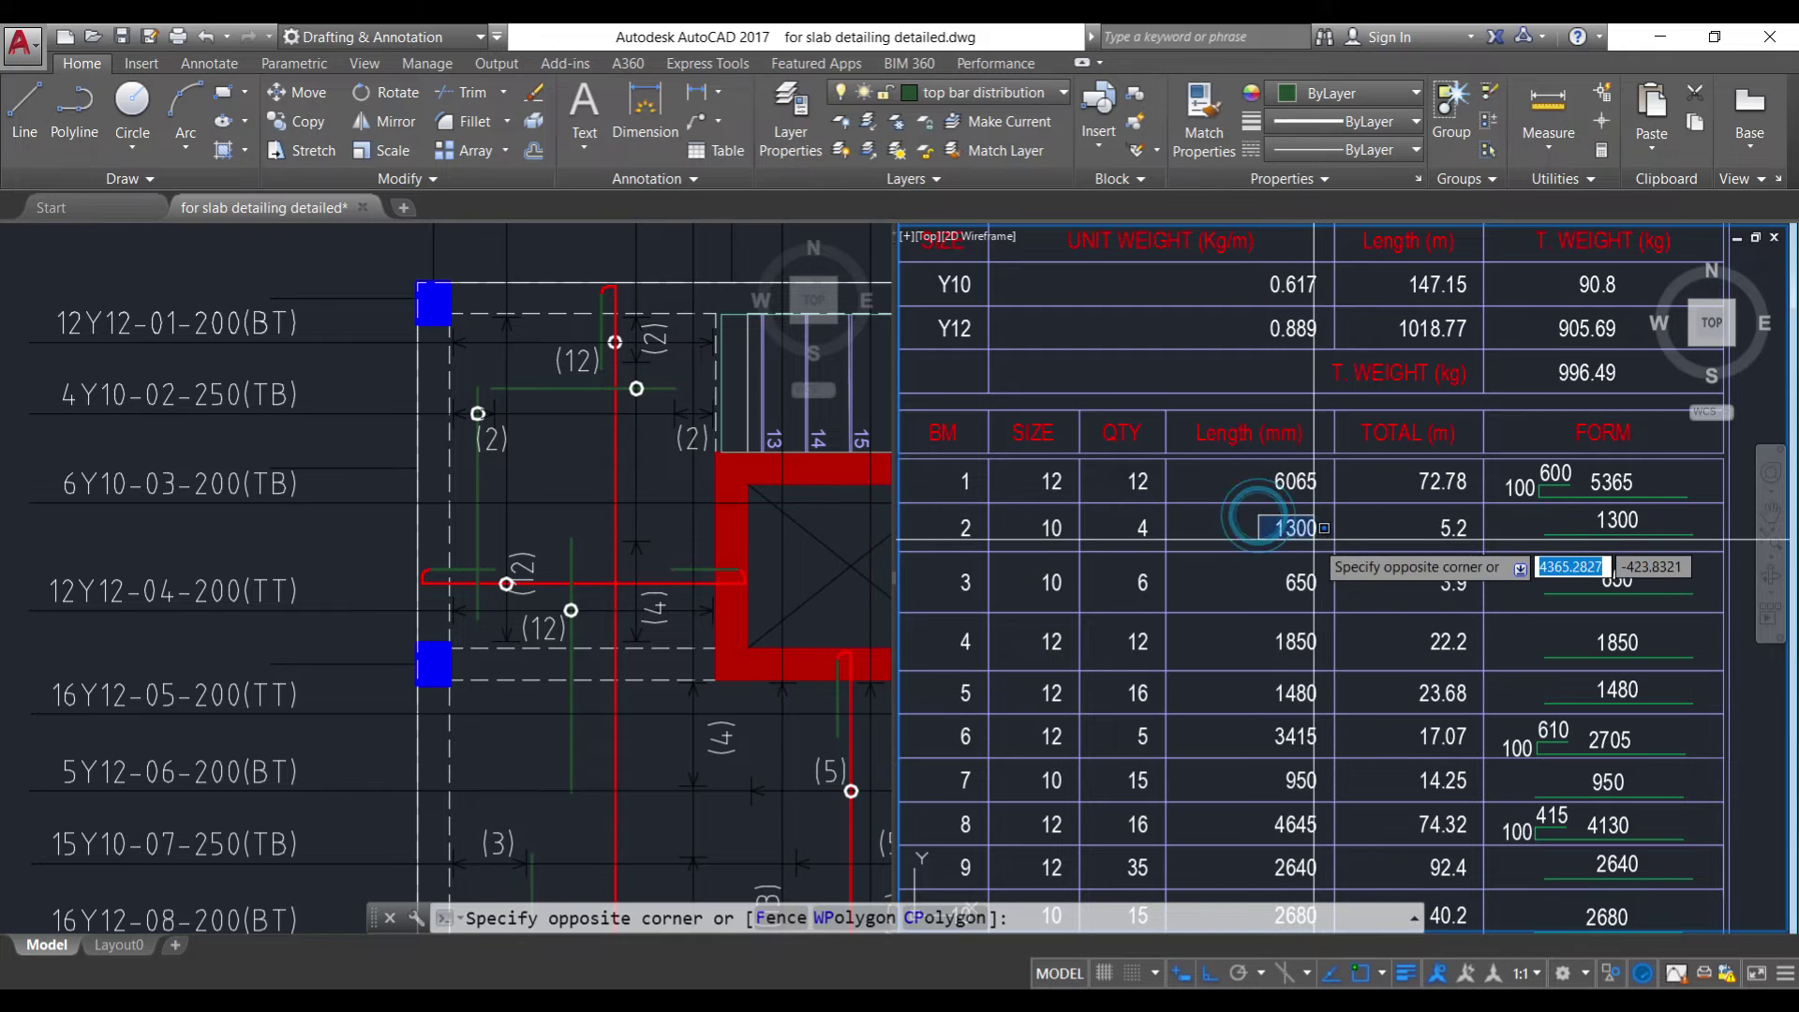
pyautogui.click(1327, 544)
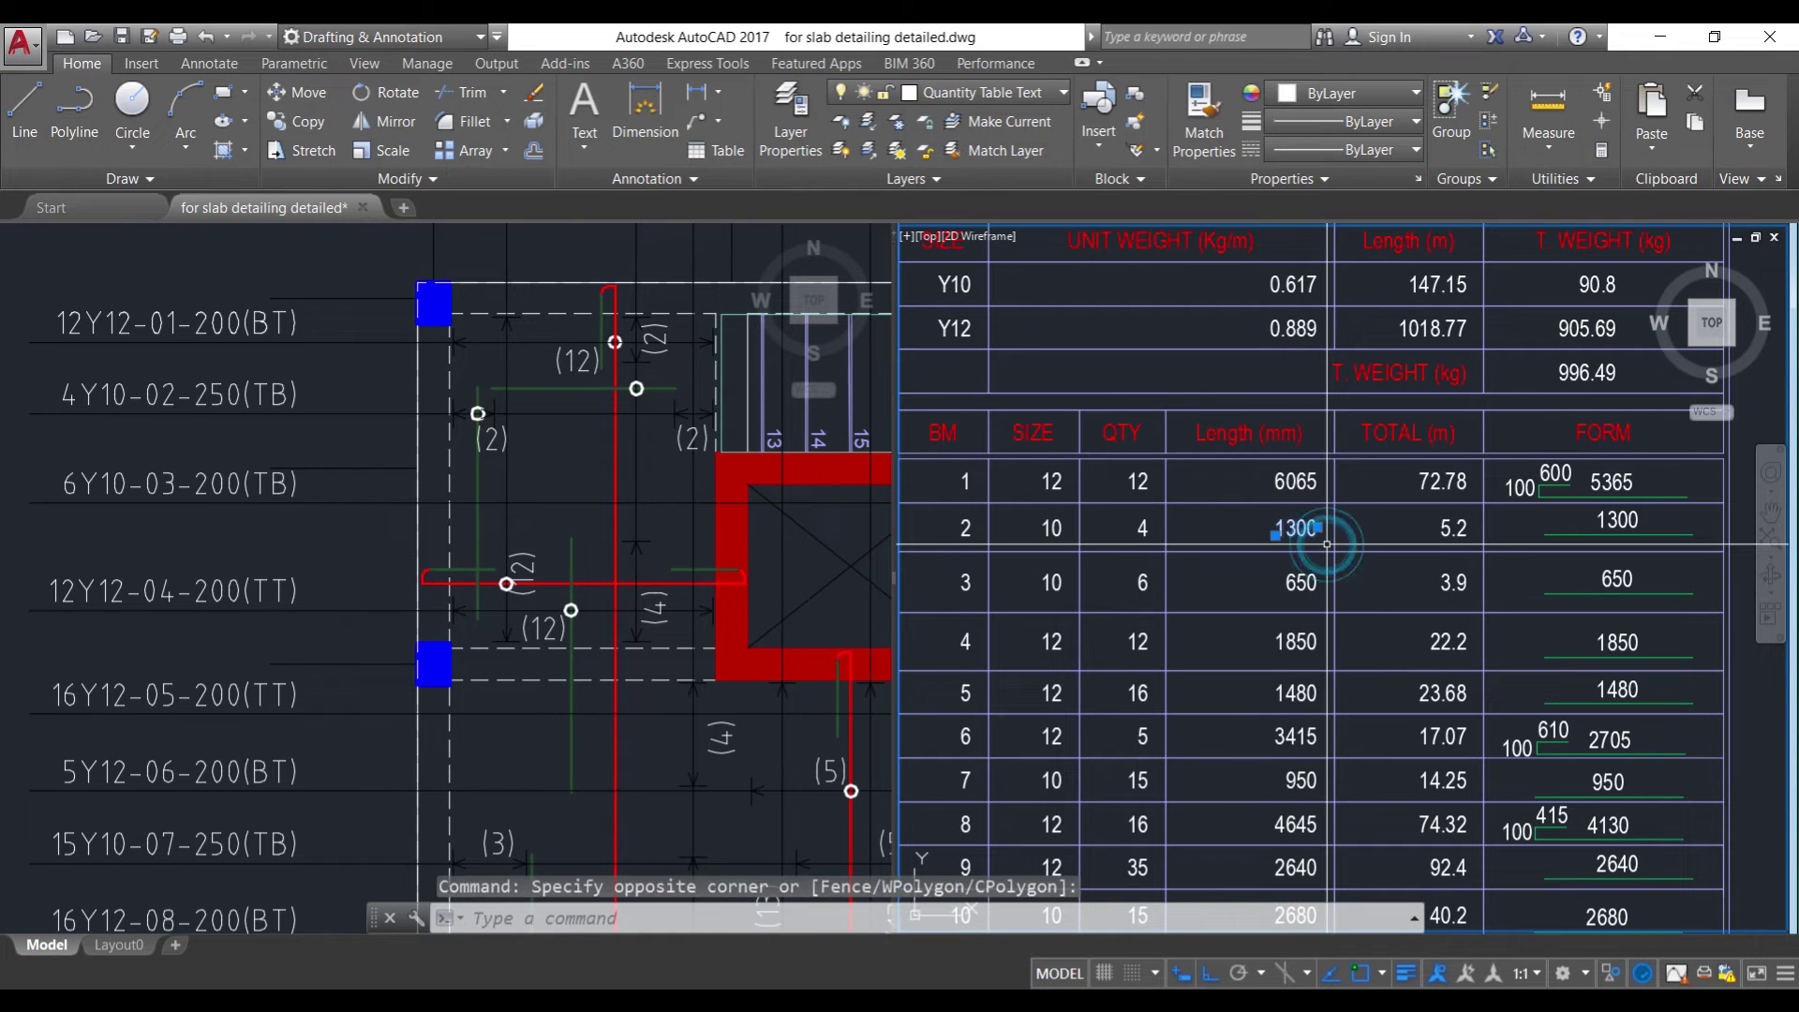
pyautogui.click(1427, 516)
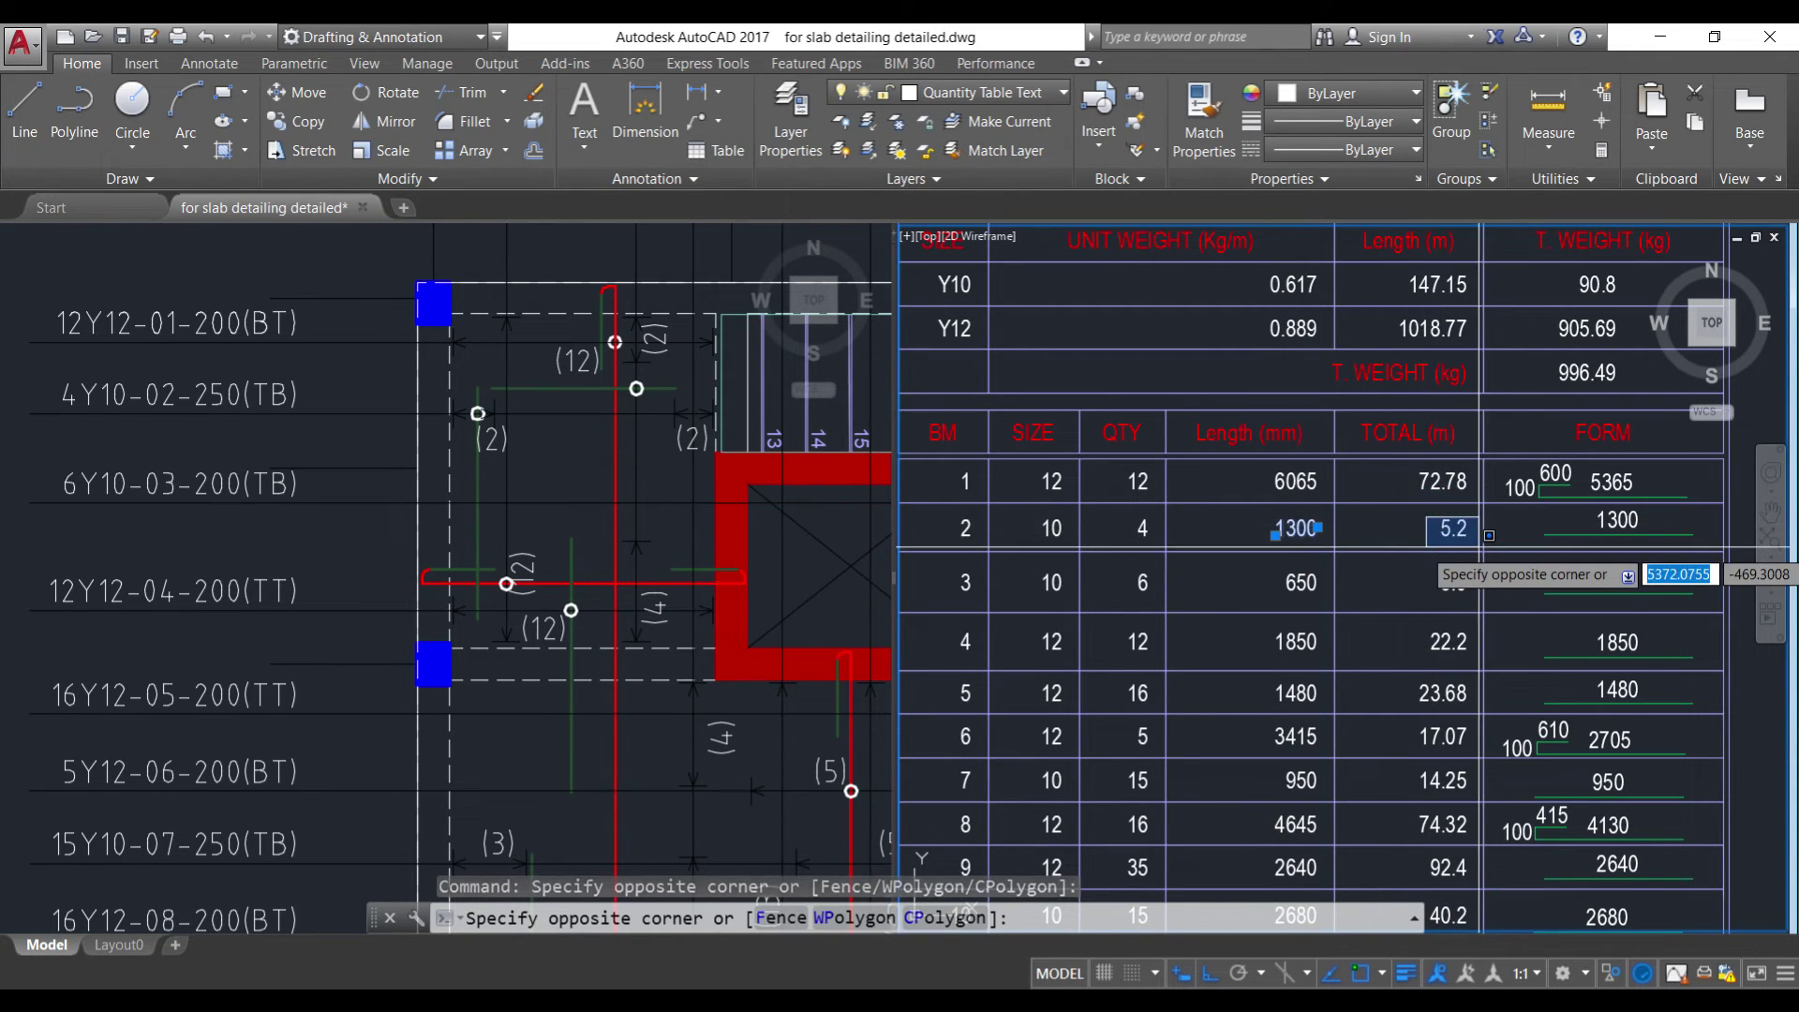
pyautogui.click(1442, 531)
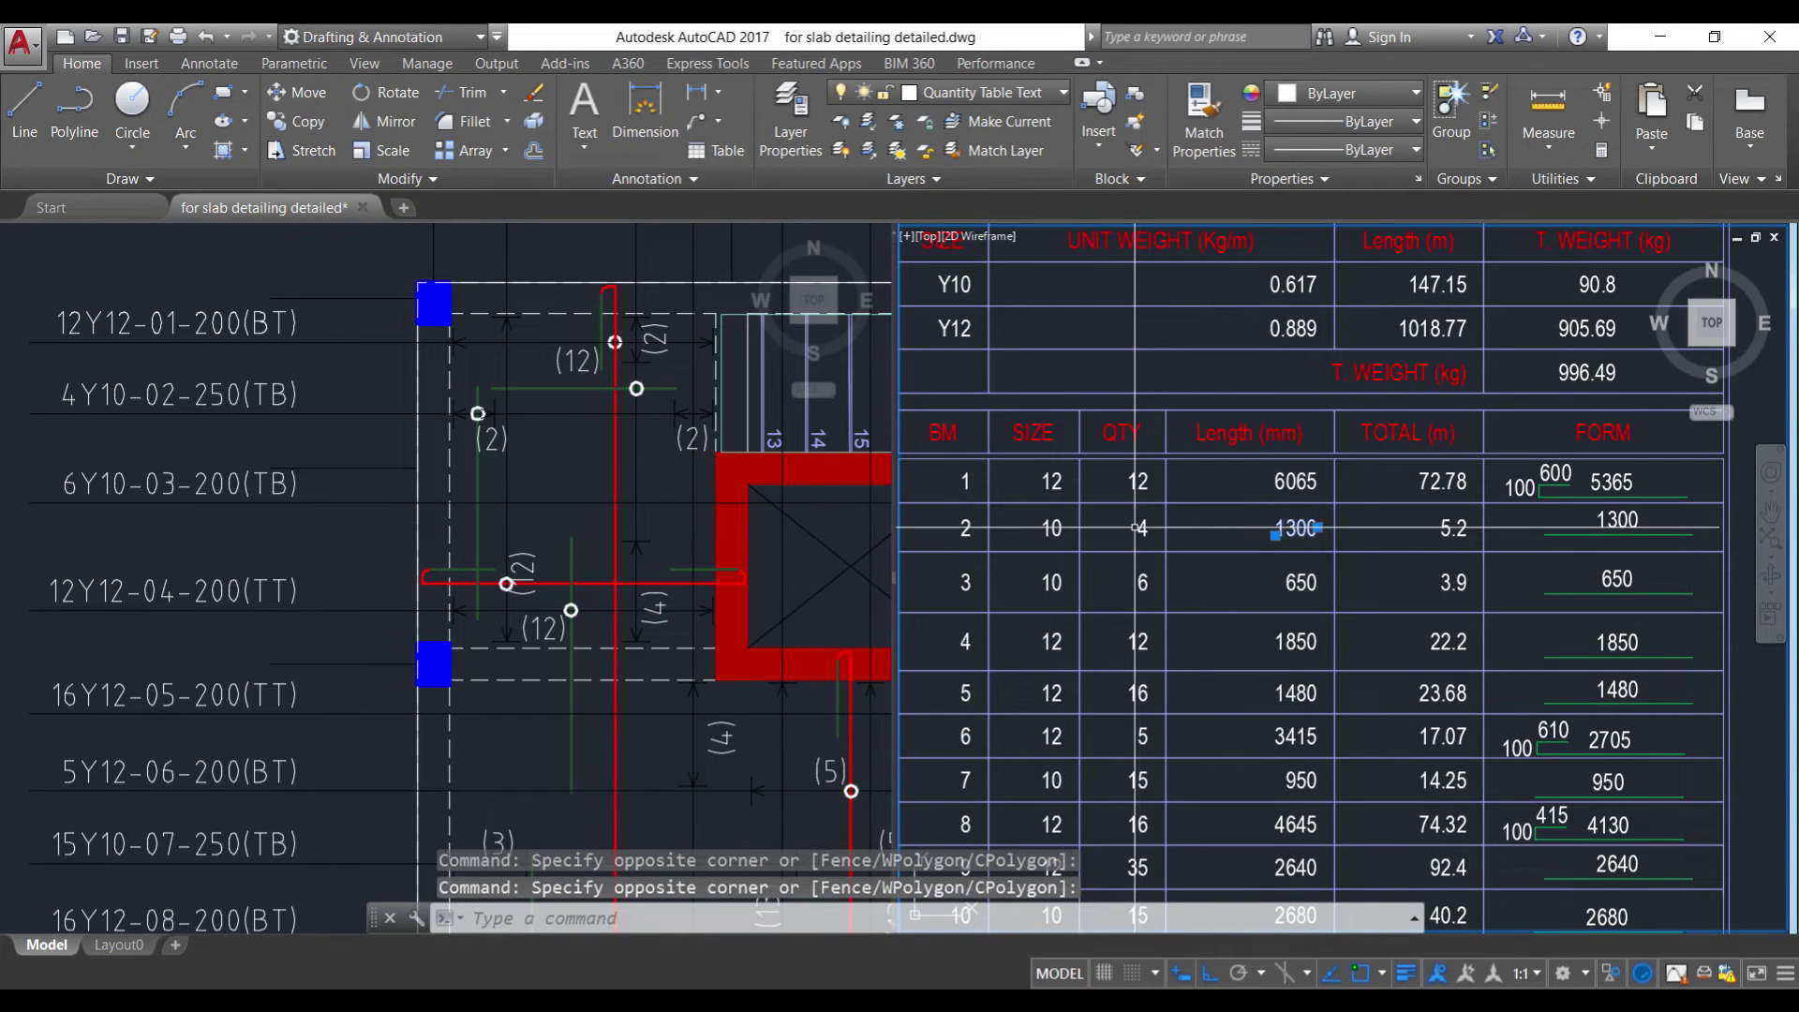
pyautogui.press('Escape')
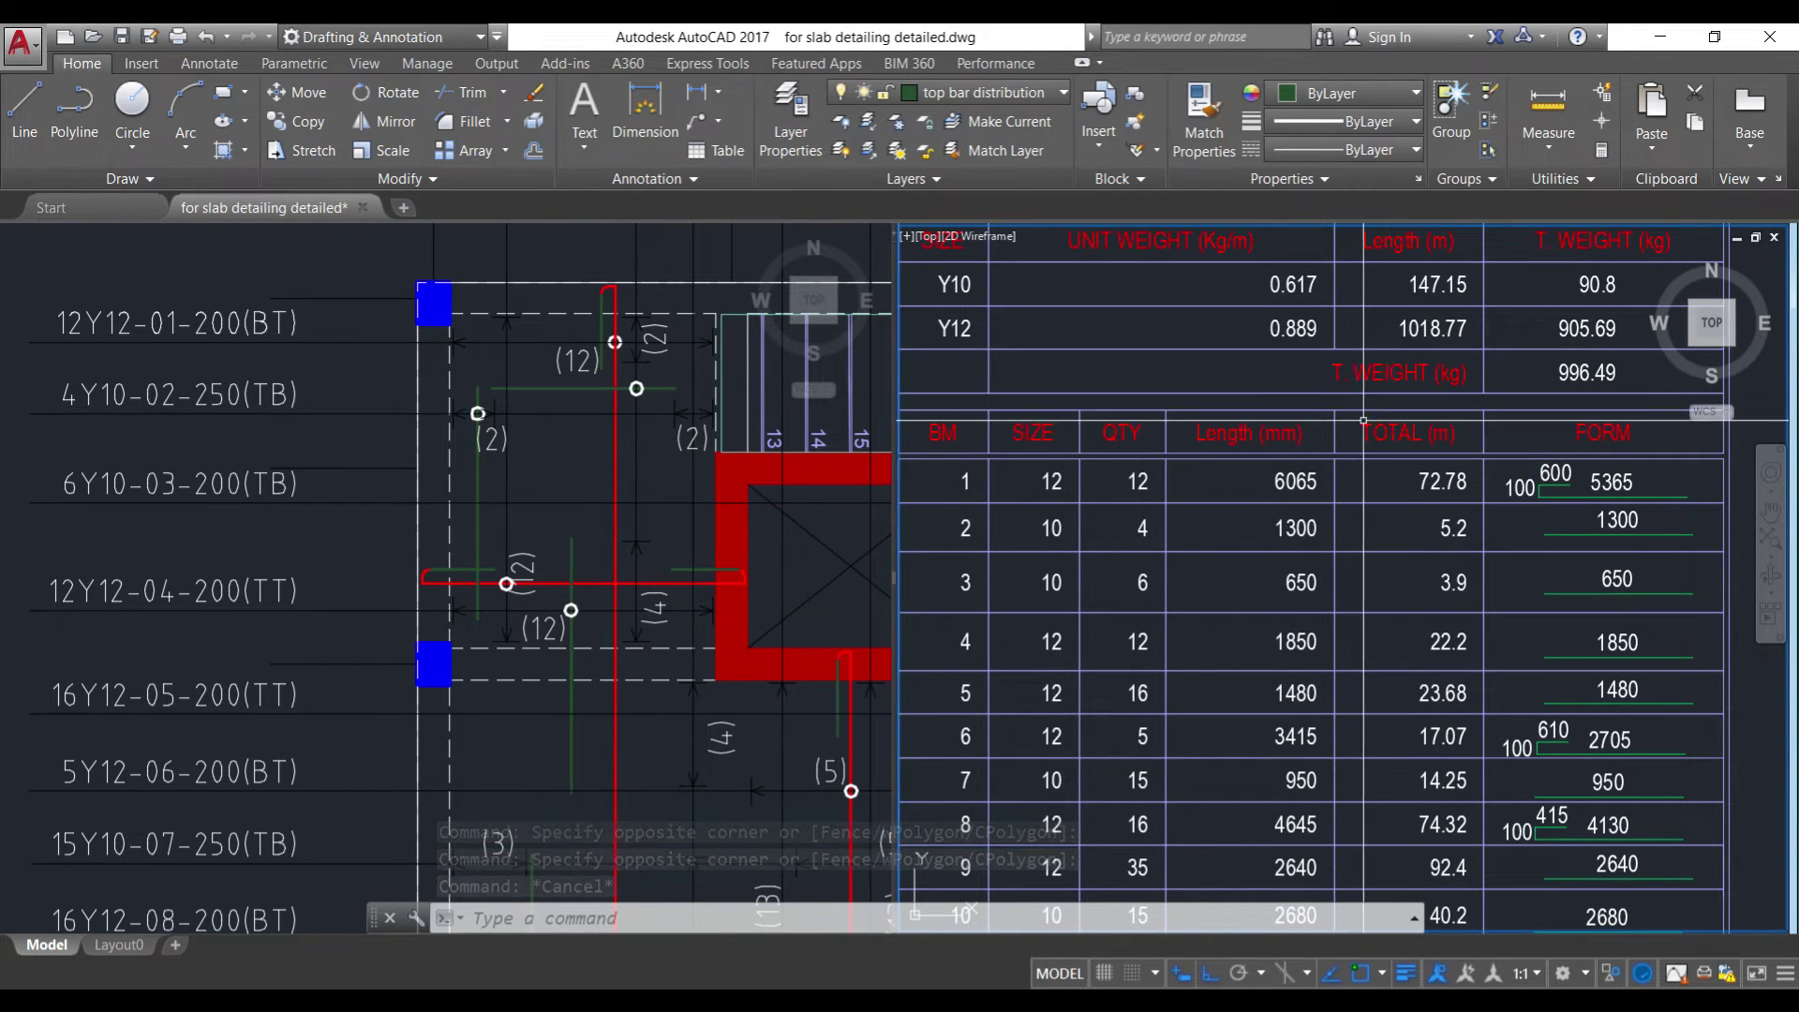
# - Locate the 6Y12-18-200(BB) label on the floor plan and select it with its span line to identify the related bar
pyautogui.scroll(-2, 1396, 403)
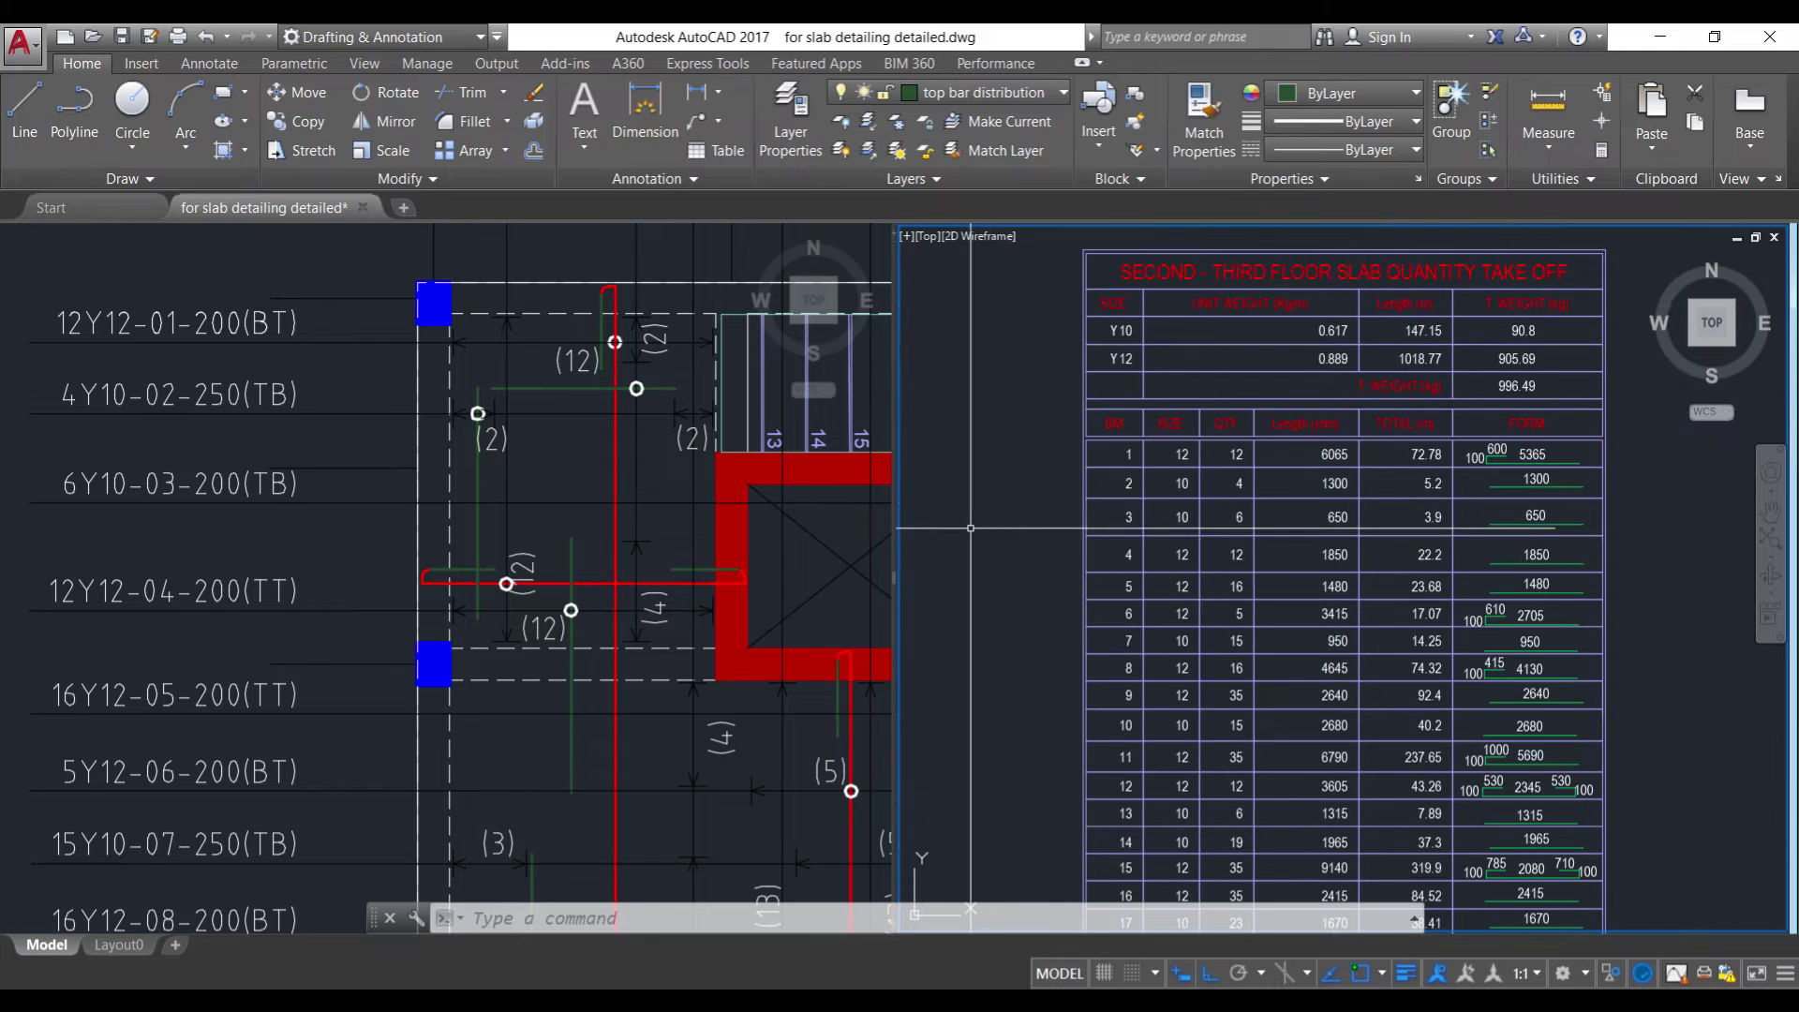
pyautogui.click(345, 256)
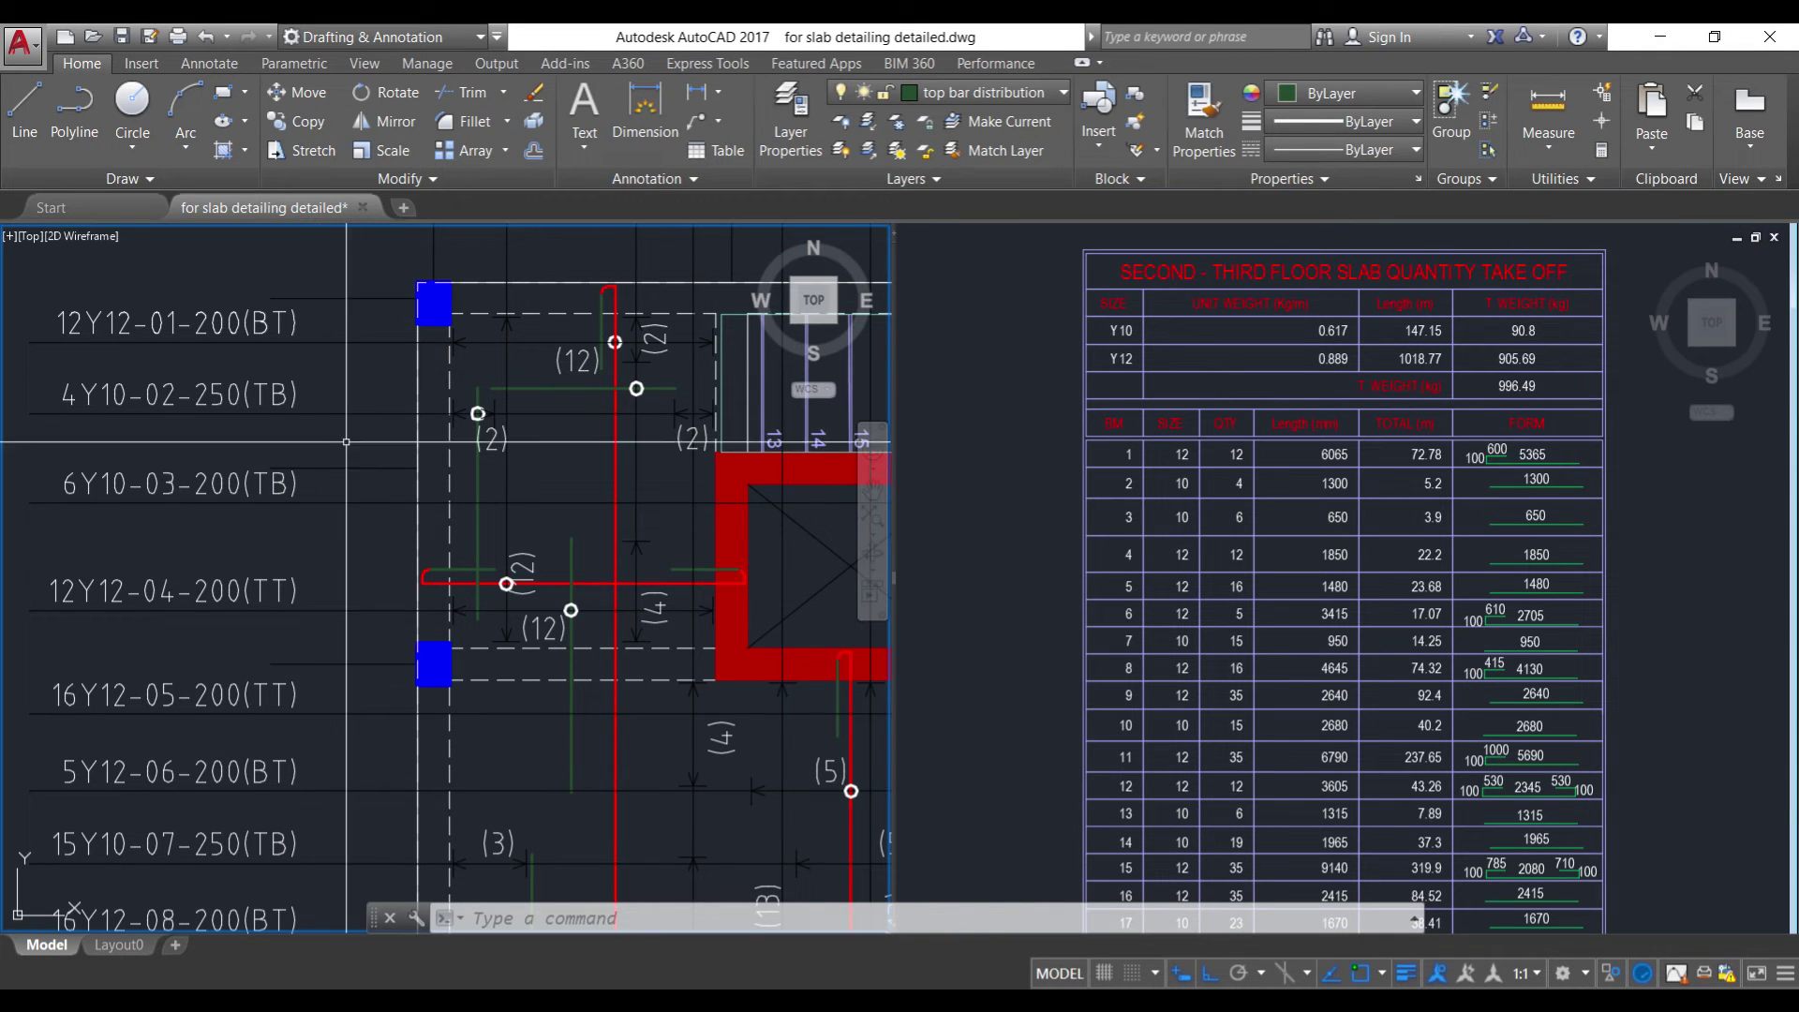
pyautogui.scroll(-3, 311, 453)
pyautogui.scroll(-2, 311, 453)
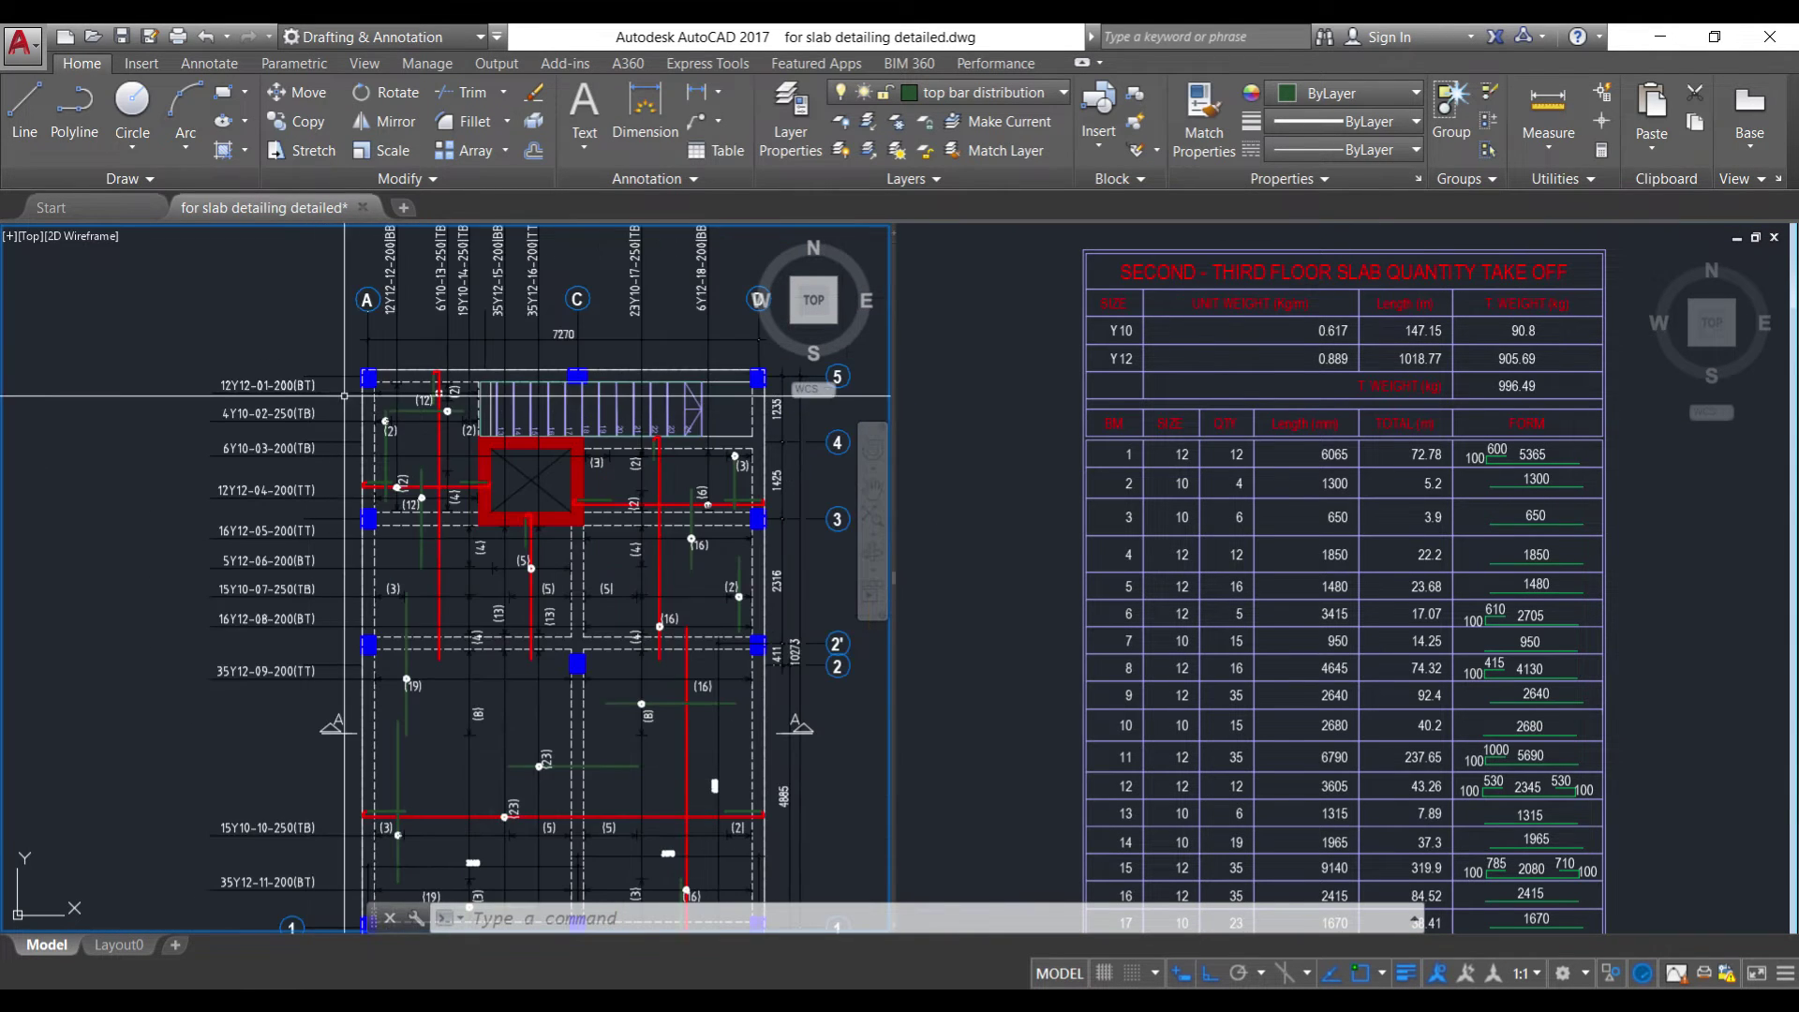
pyautogui.scroll(-2, 346, 363)
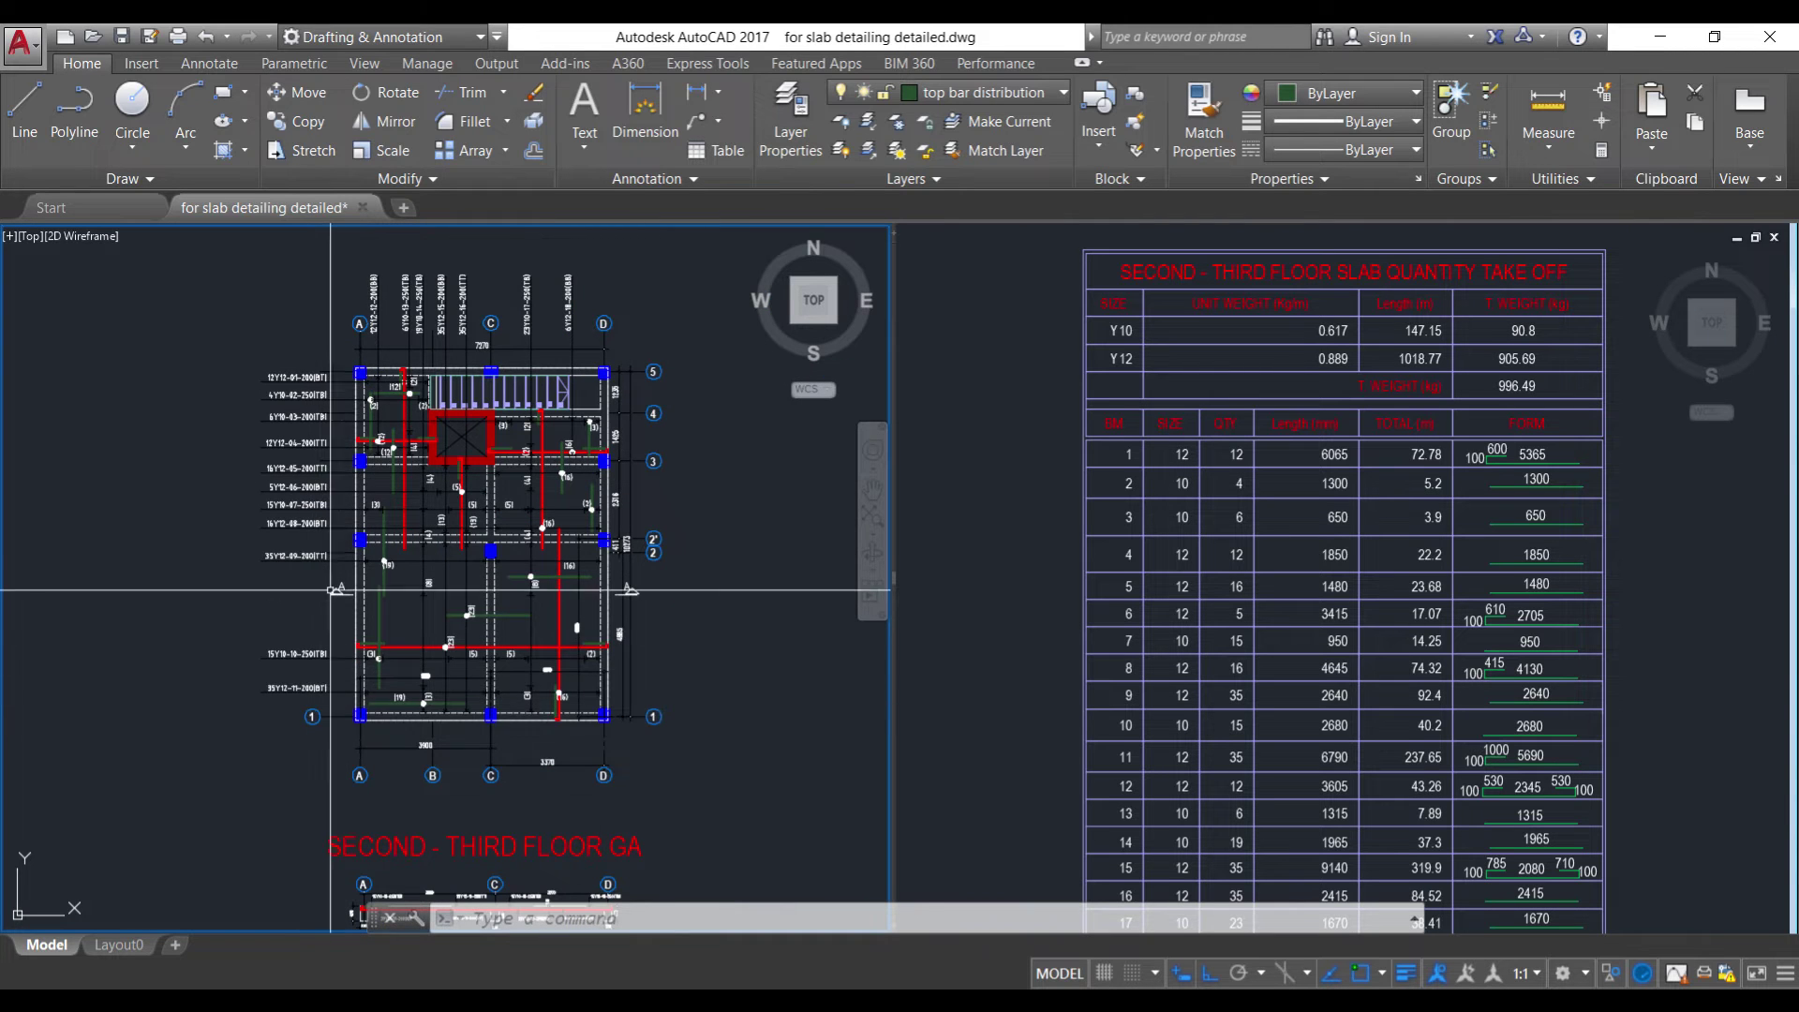
pyautogui.scroll(2, 292, 418)
pyautogui.scroll(-2, 290, 407)
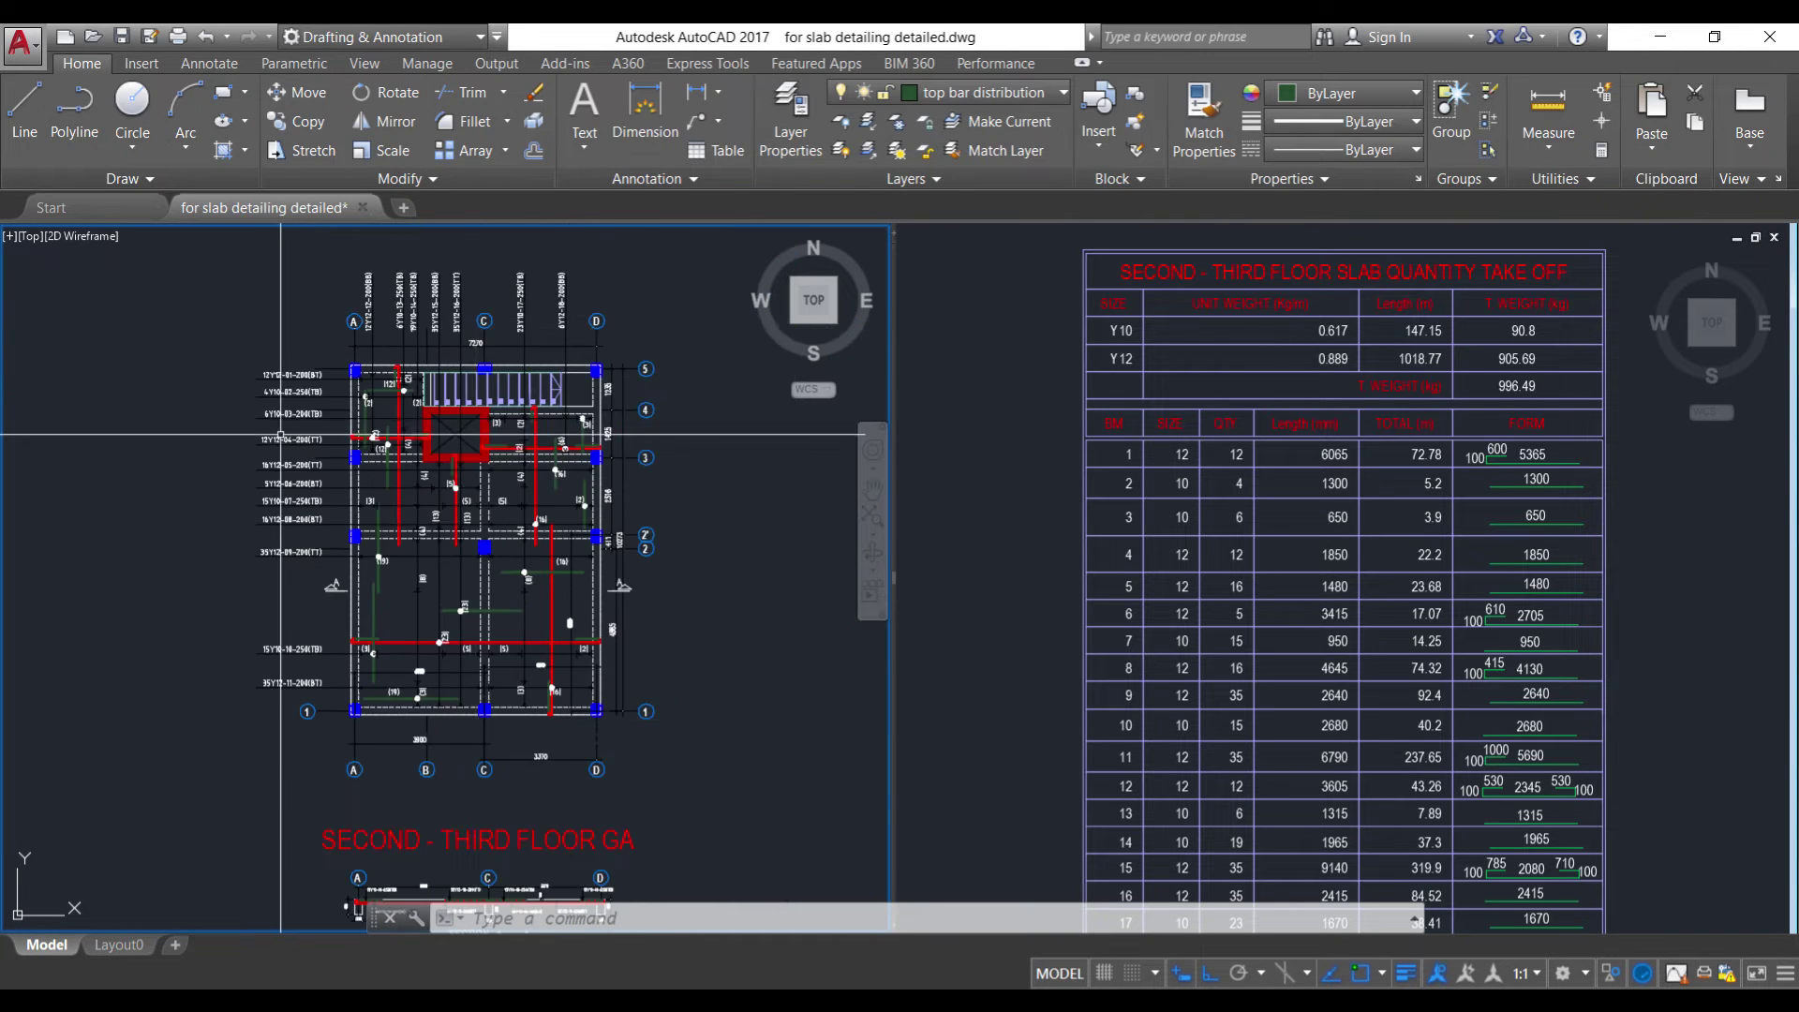
pyautogui.scroll(4, 565, 276)
pyautogui.click(511, 330)
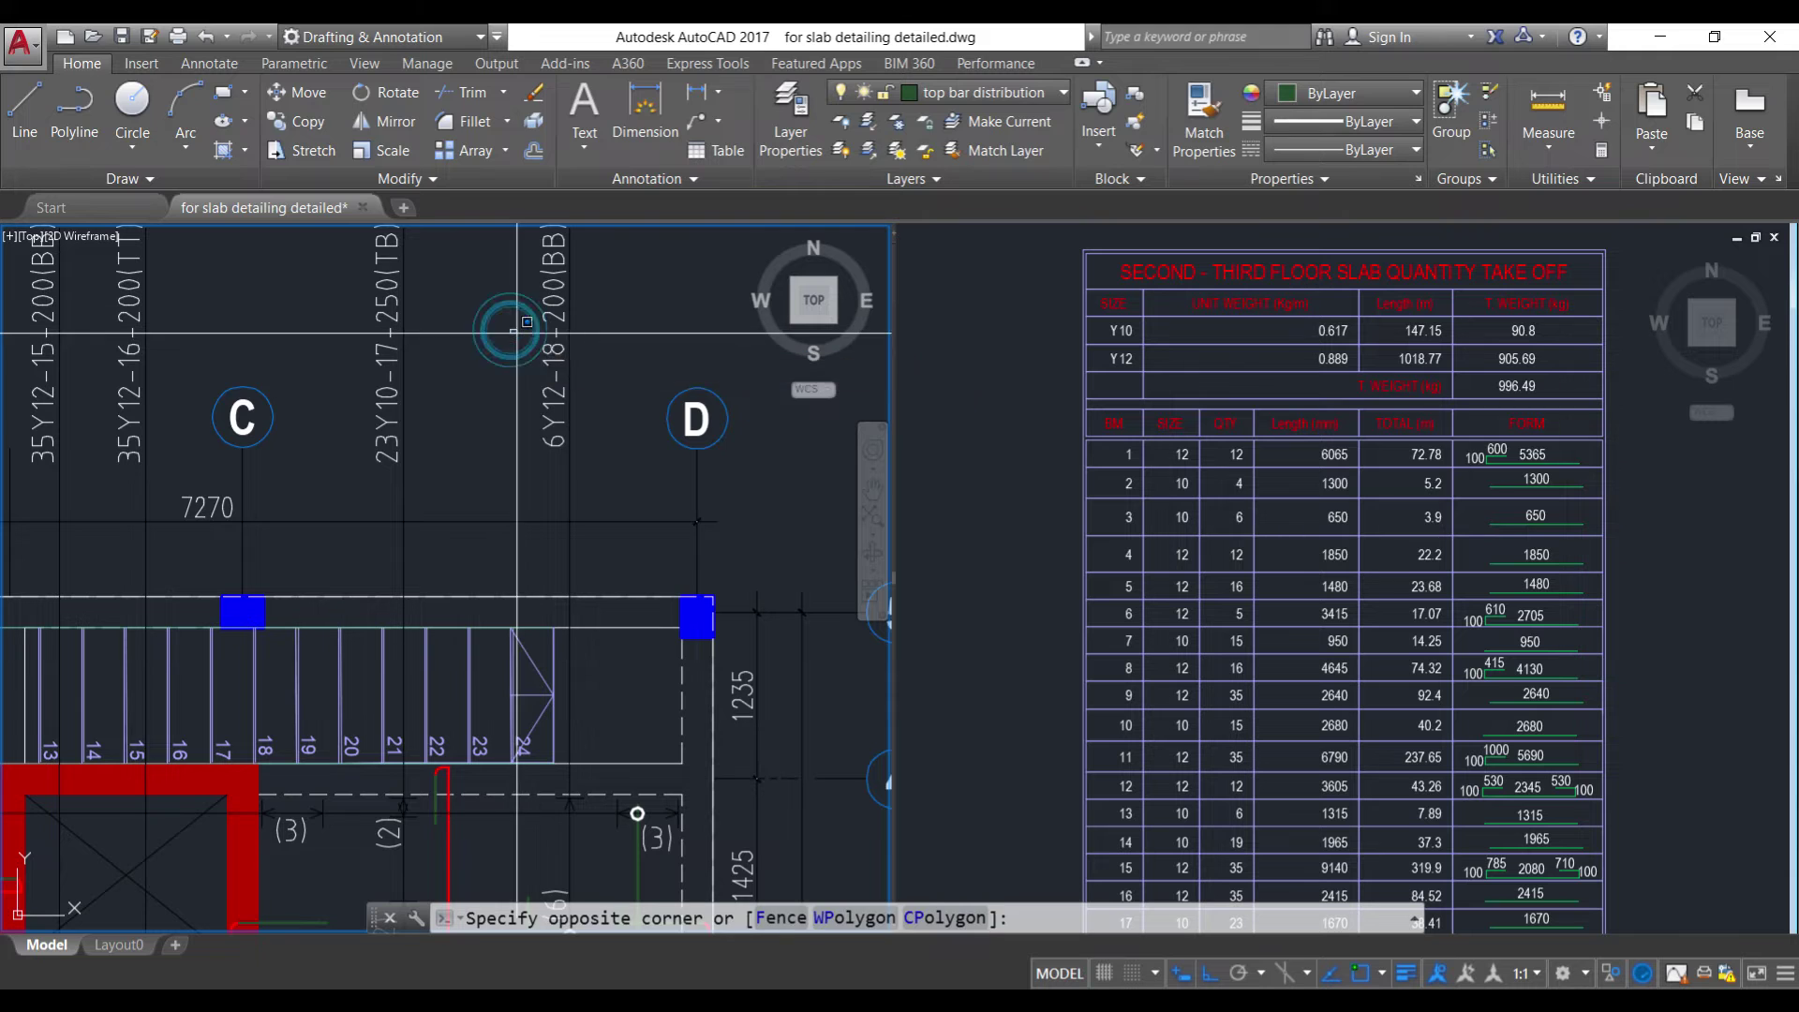
pyautogui.click(588, 359)
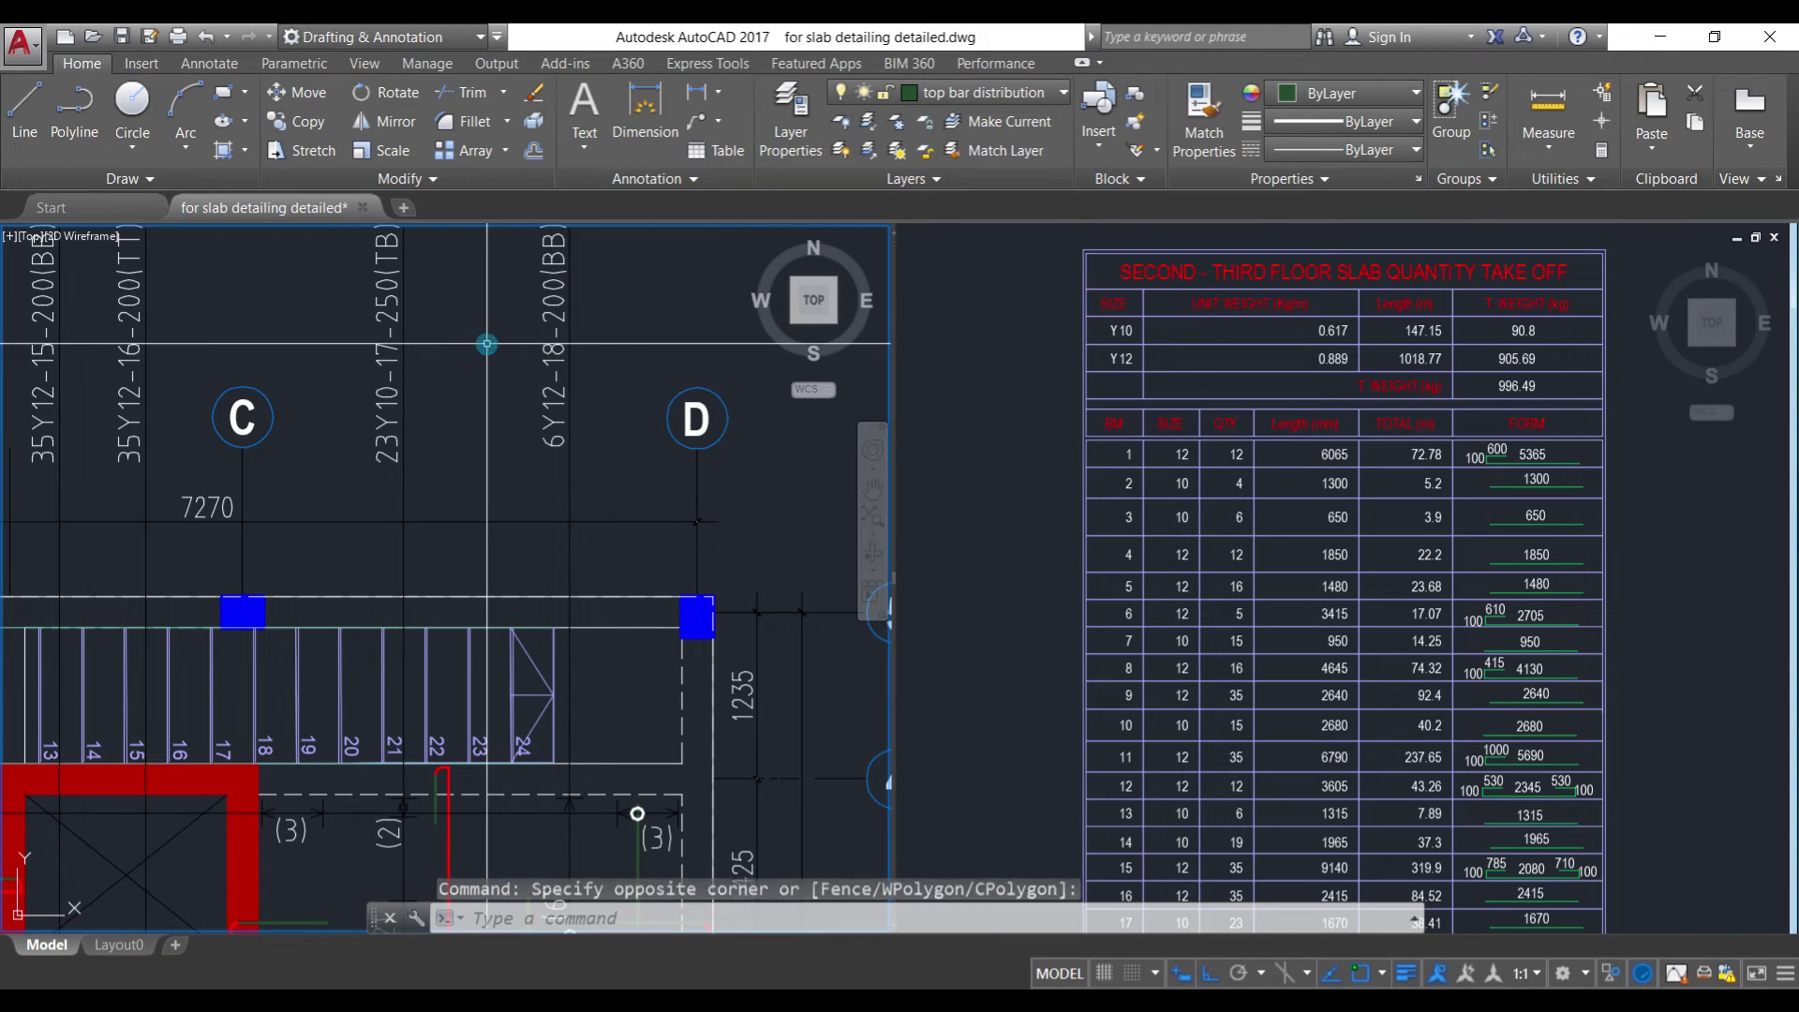
pyautogui.click(585, 358)
pyautogui.click(548, 562)
pyautogui.scroll(-4, 627, 365)
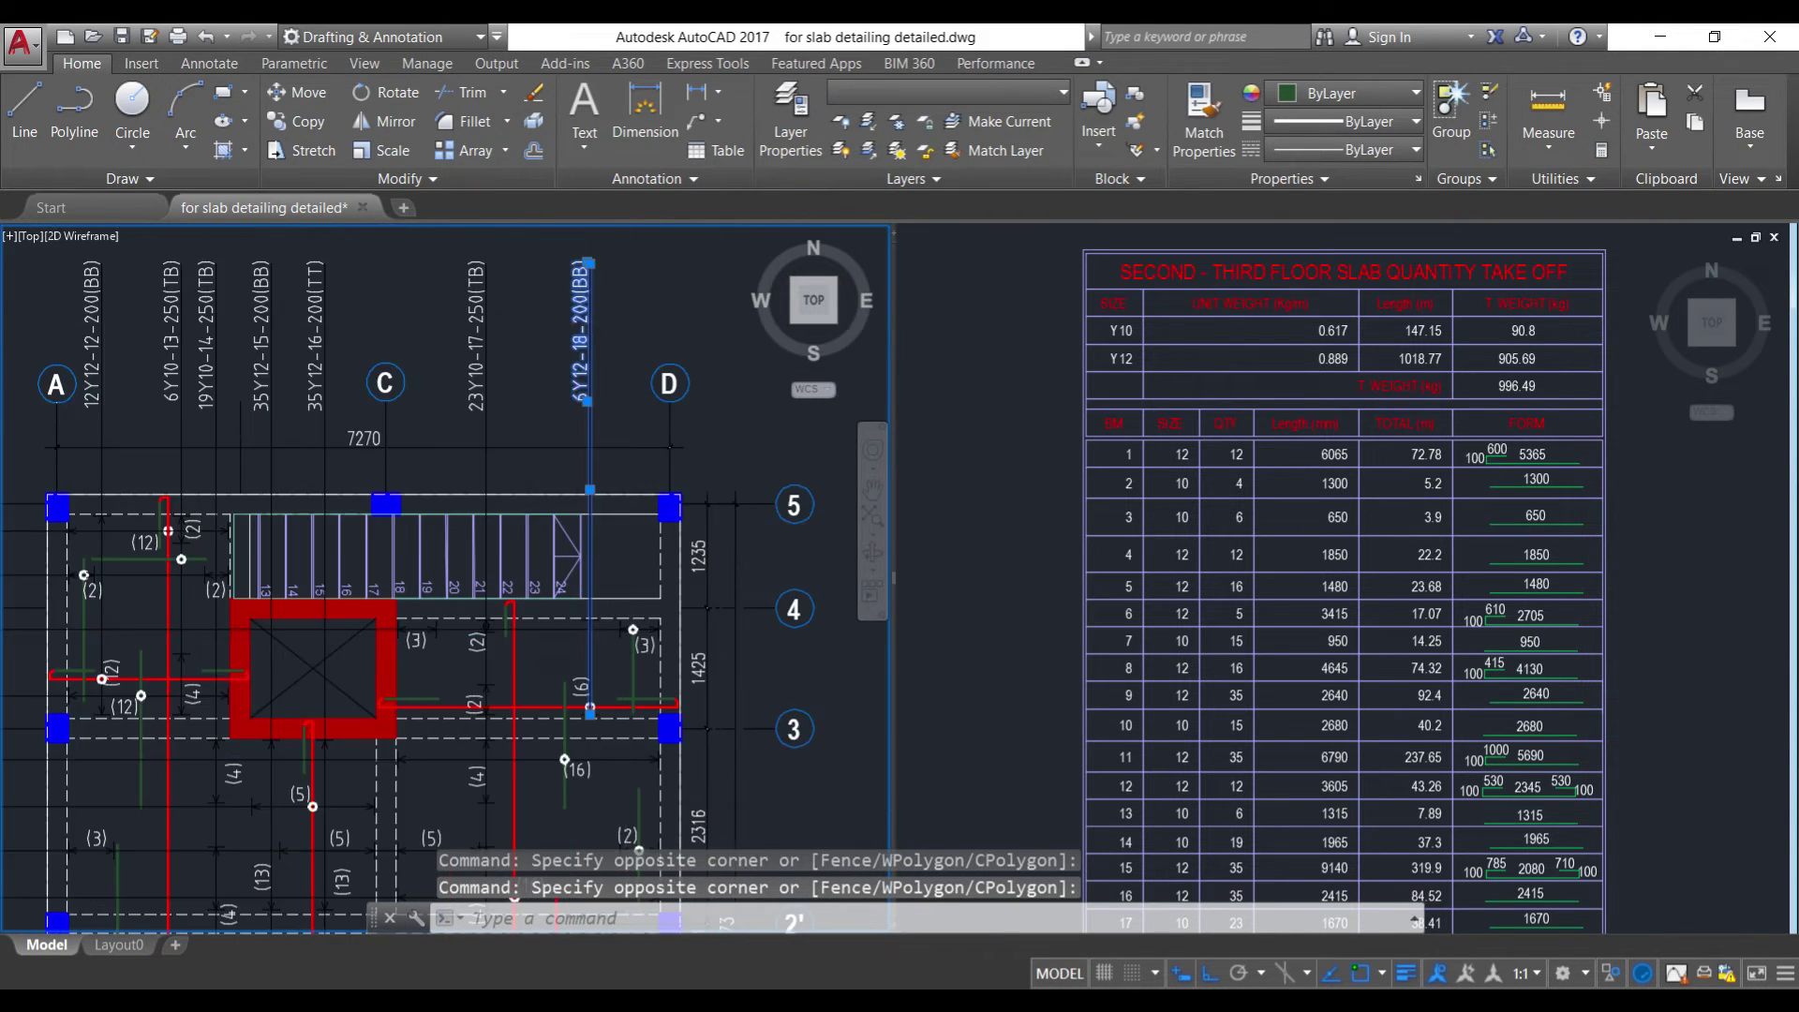
pyautogui.scroll(5, 623, 539)
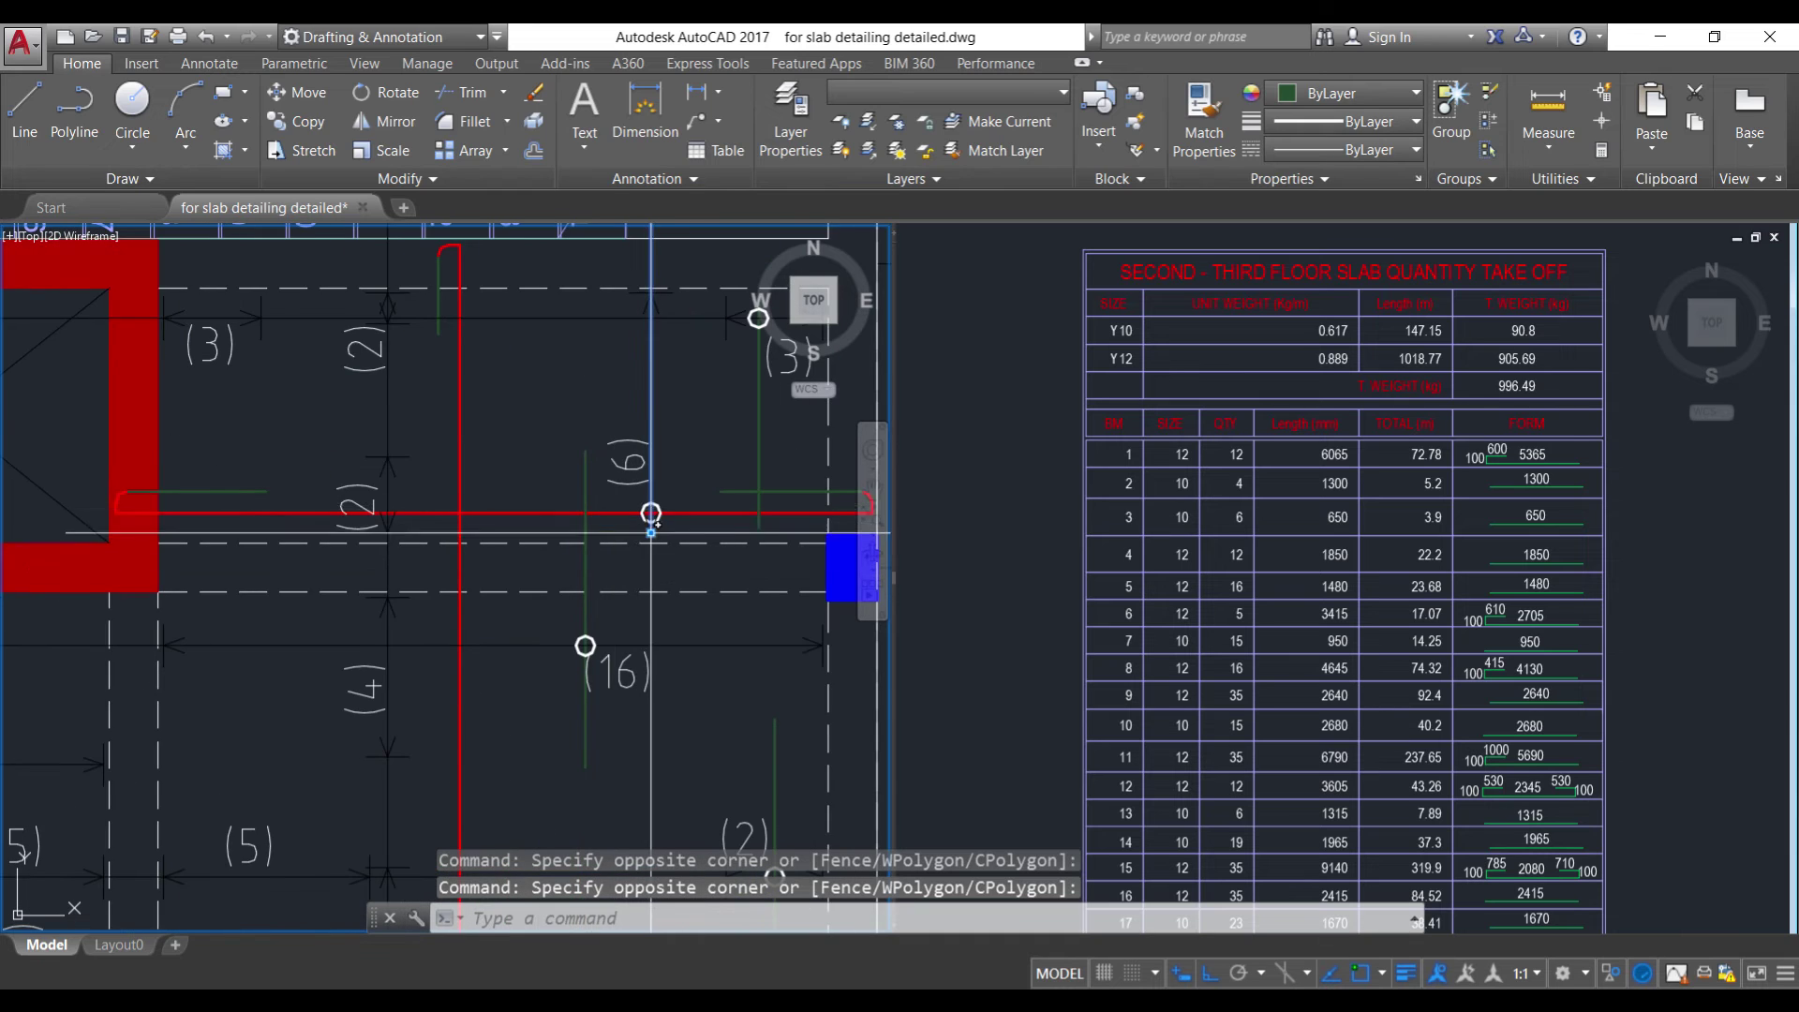
pyautogui.scroll(-4, 646, 510)
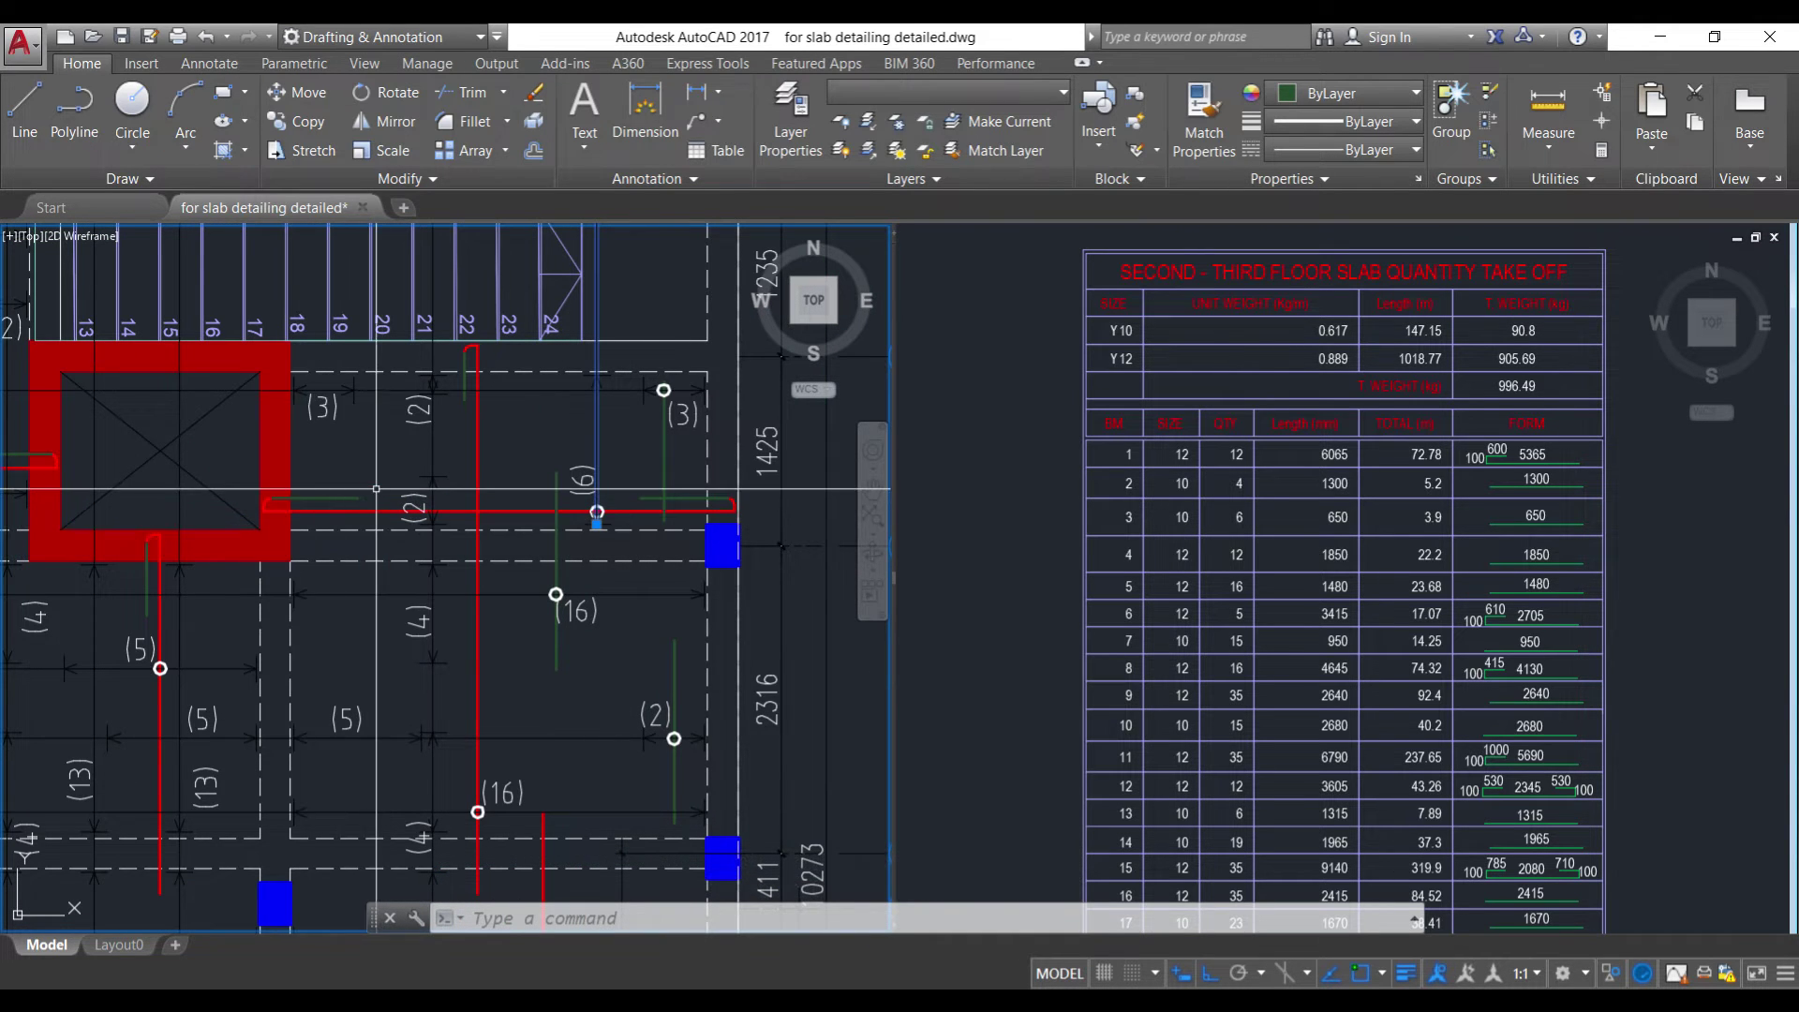
# - Find the BM 18 row in the quantity take-off table and check its bar form, quantity and Length (mm) entry
pyautogui.click(993, 310)
pyautogui.scroll(-2, 993, 310)
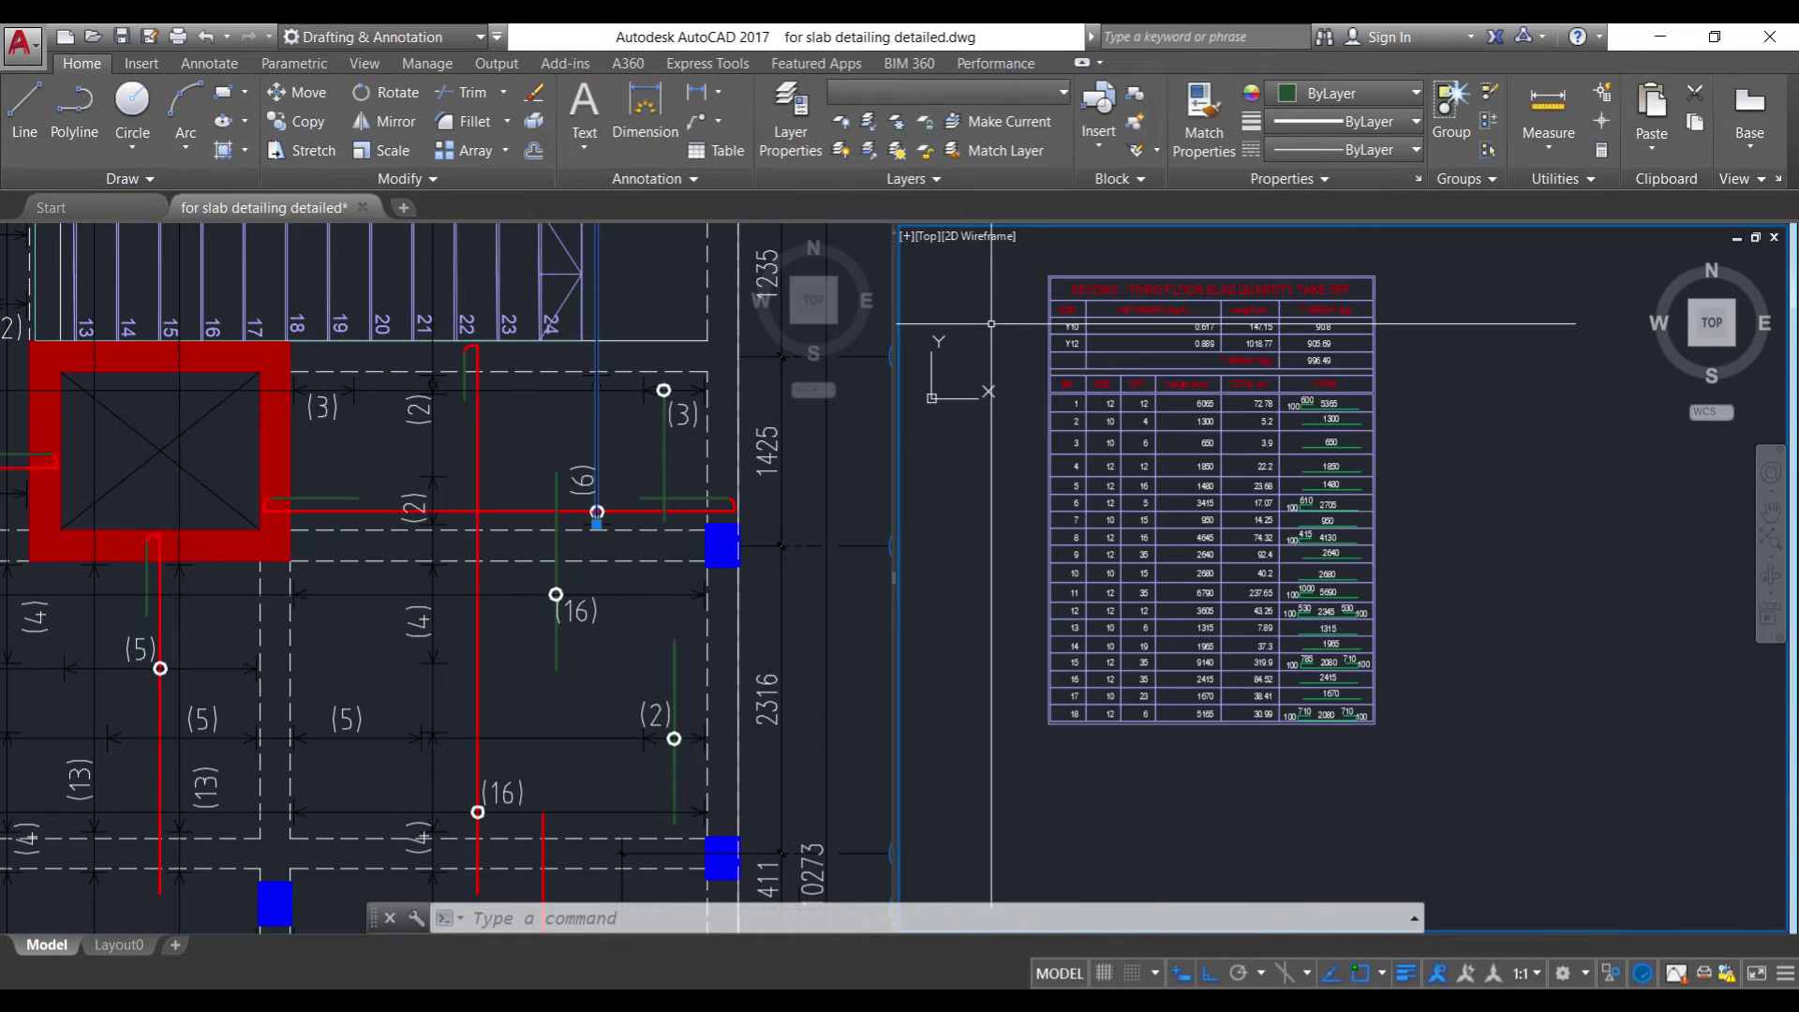
pyautogui.scroll(2, 1311, 714)
pyautogui.scroll(5, 1312, 714)
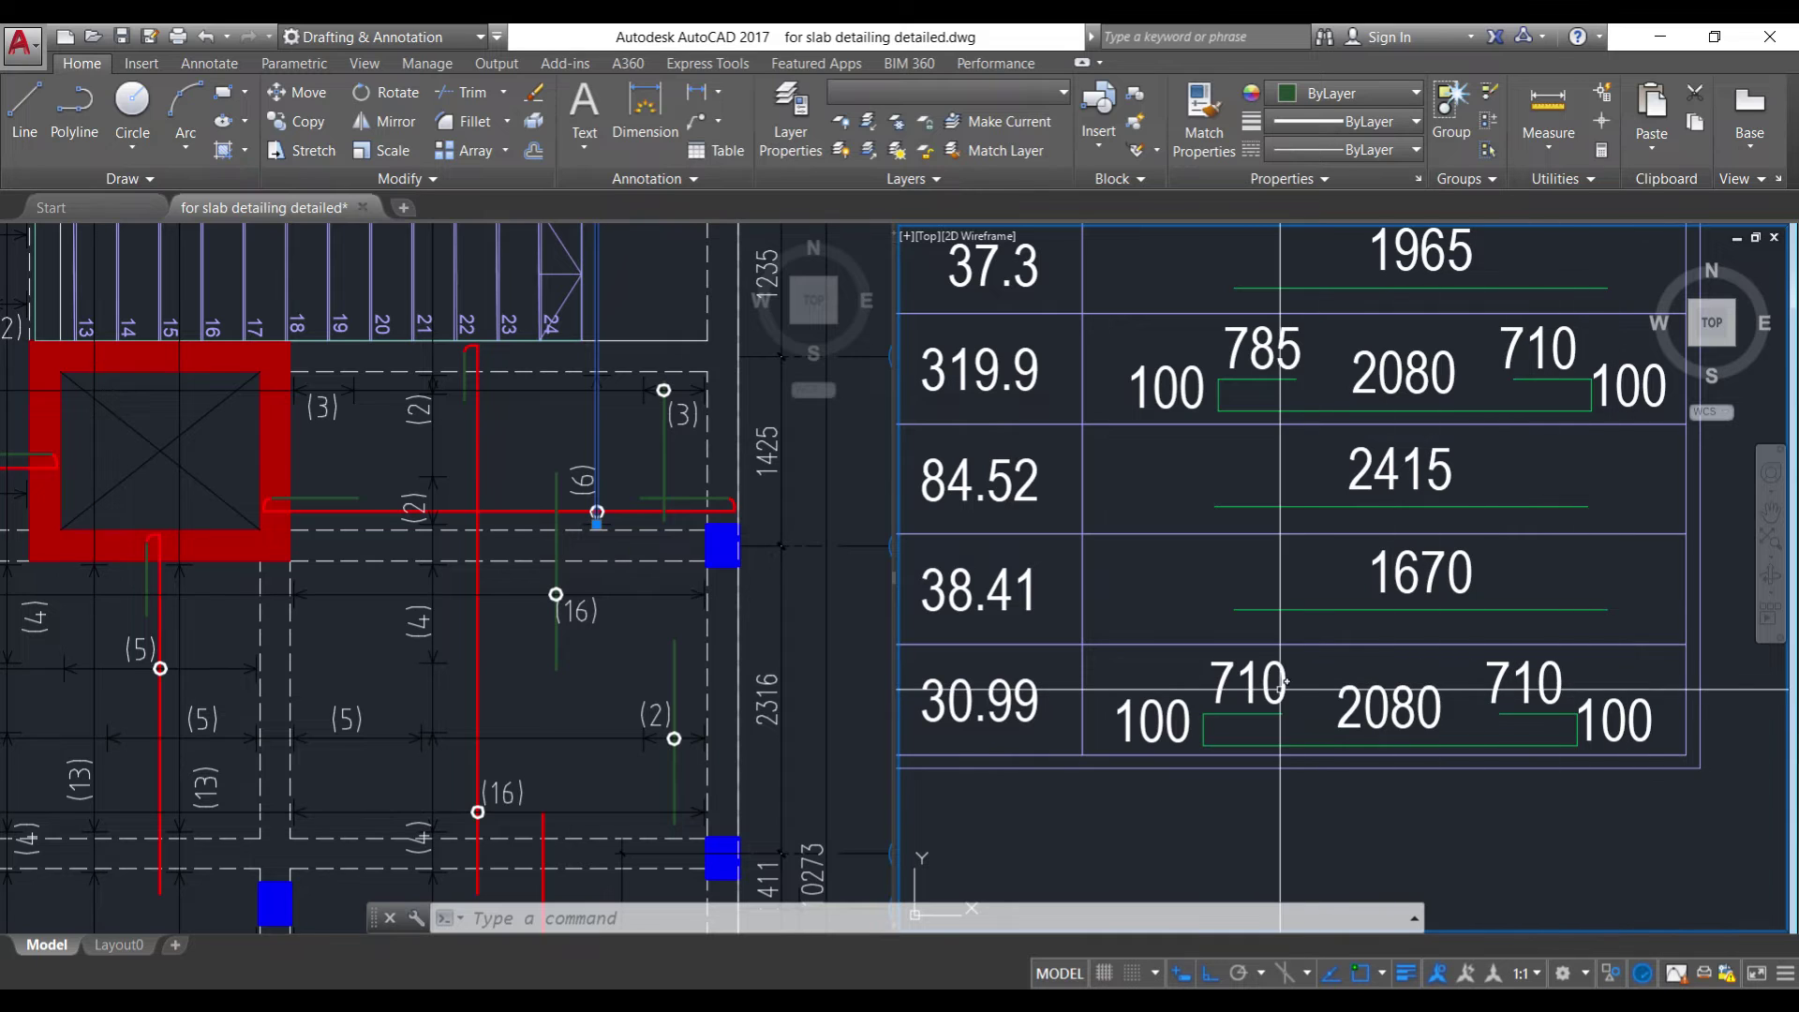
pyautogui.scroll(-3, 1545, 682)
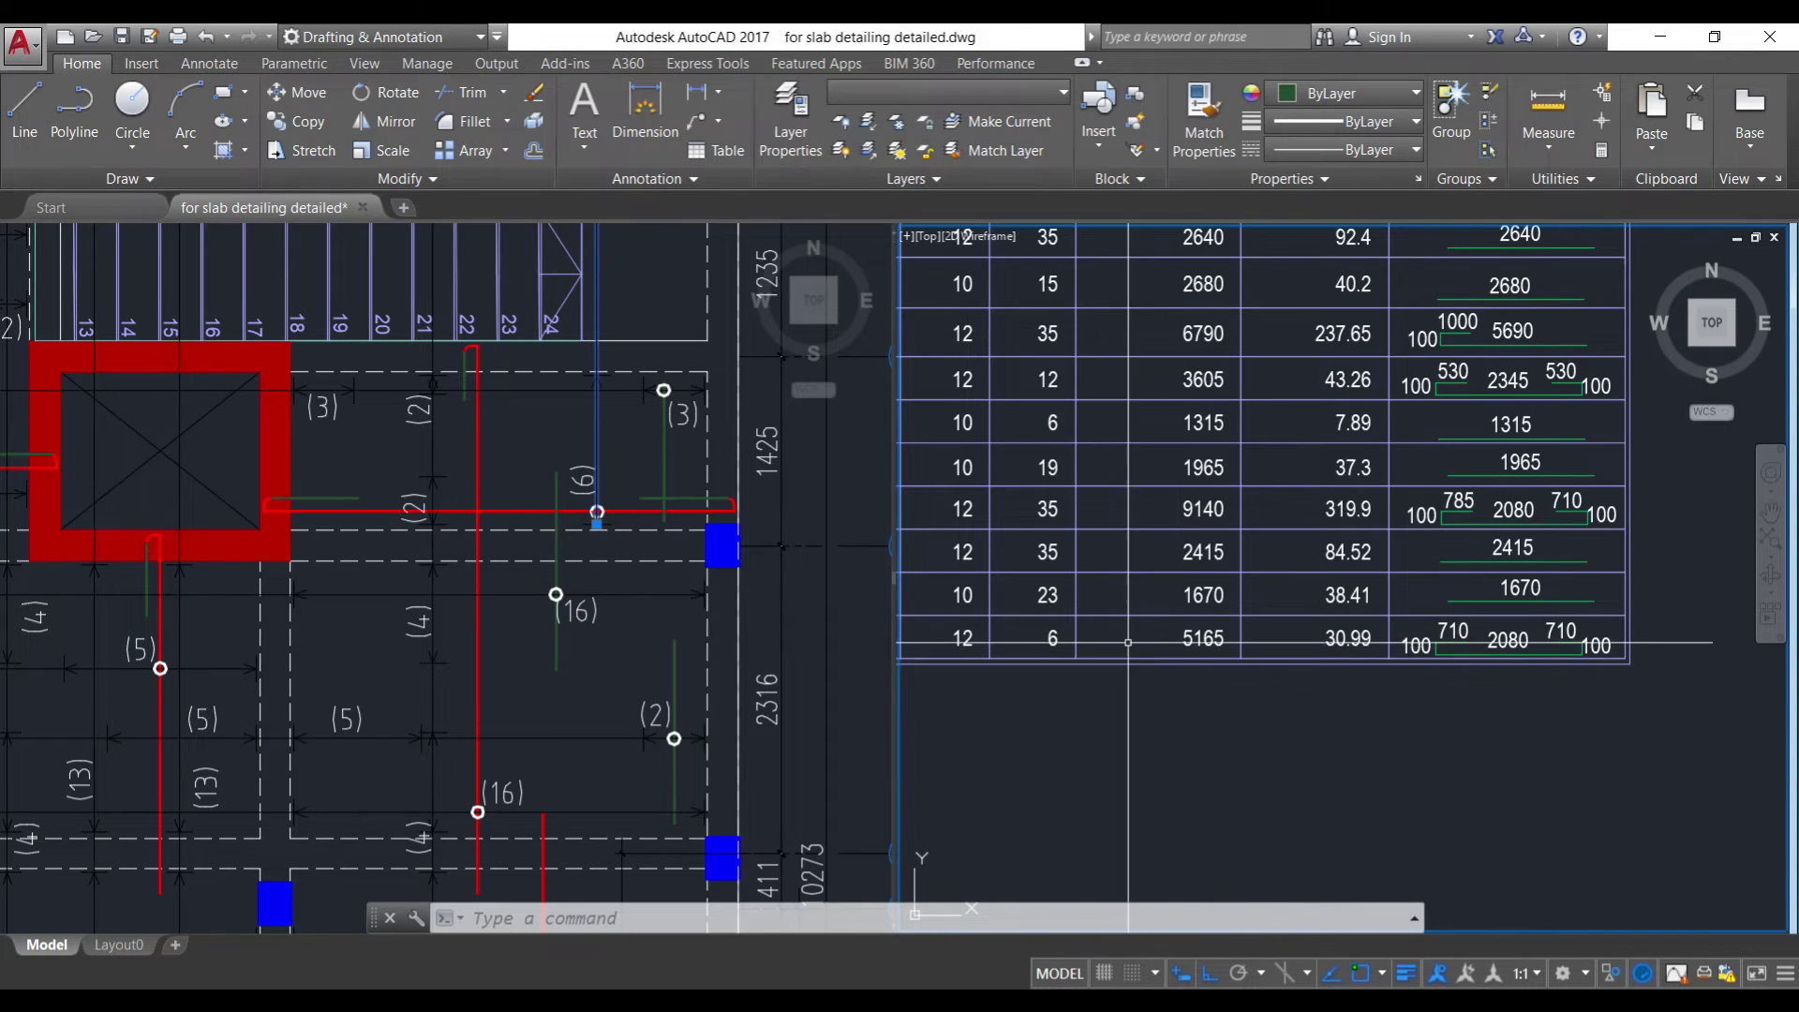
pyautogui.scroll(2, 1159, 626)
pyautogui.click(1159, 626)
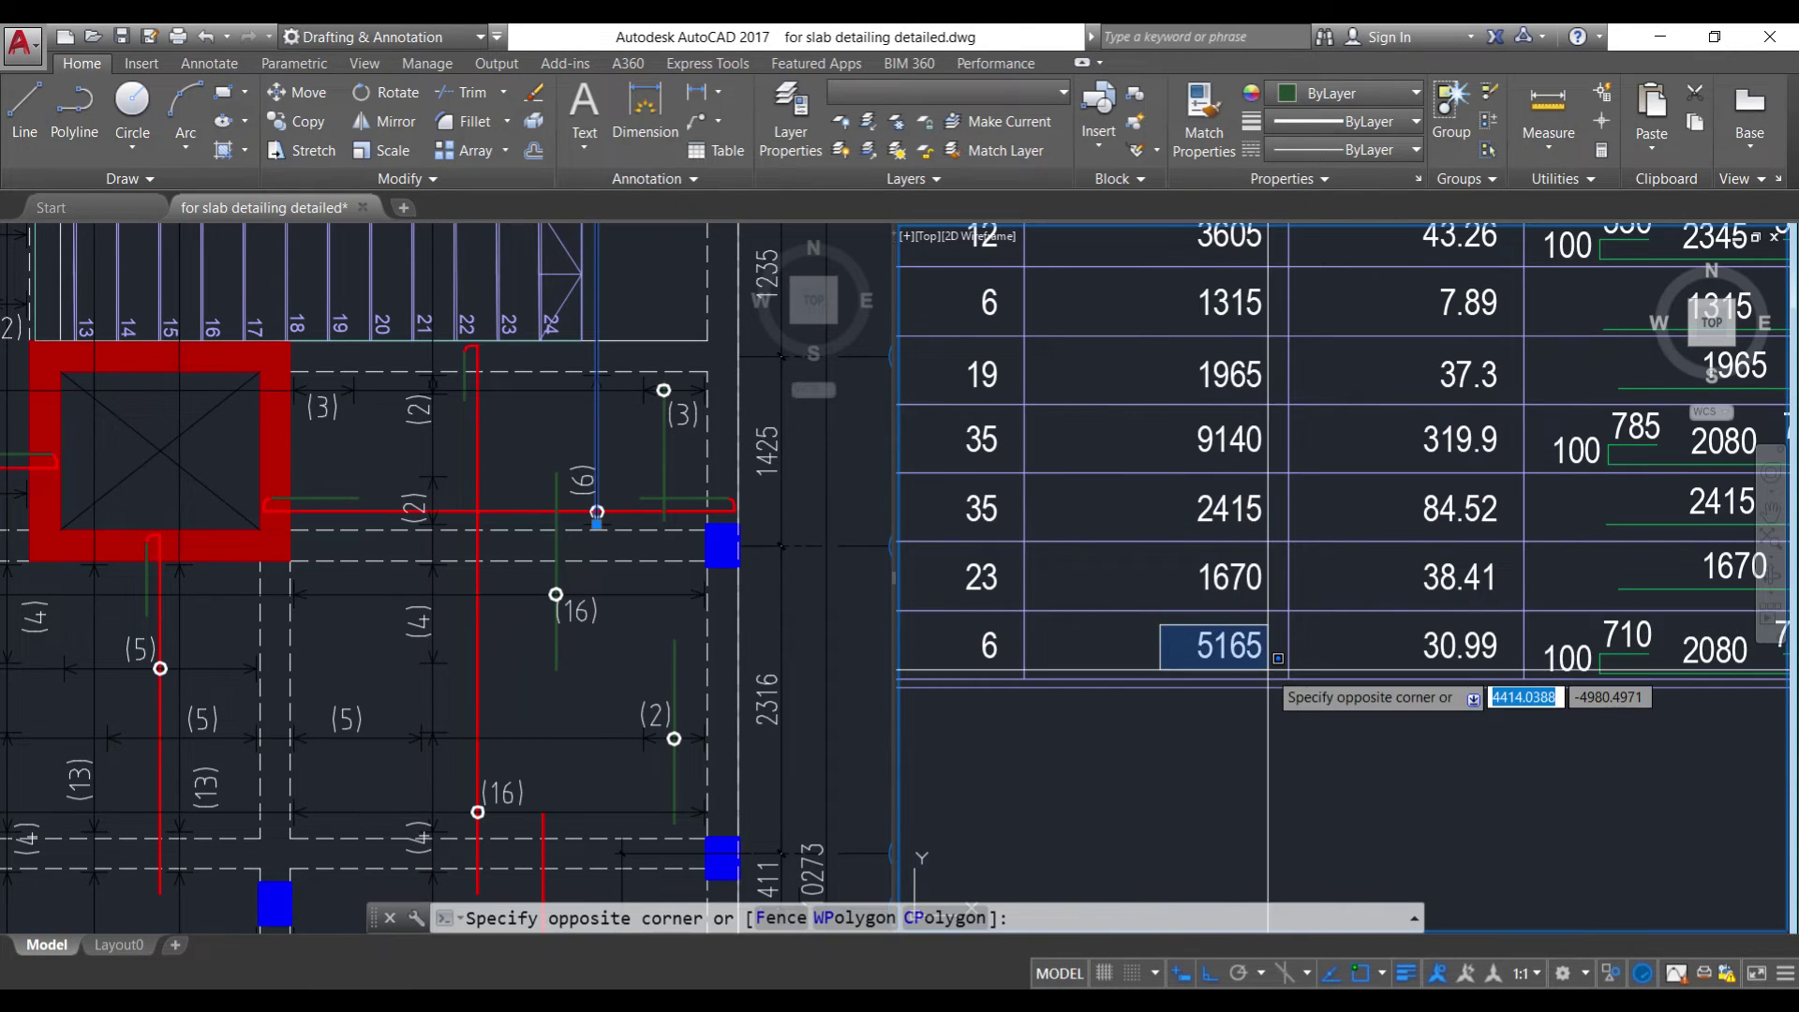
pyautogui.click(1312, 761)
pyautogui.scroll(-3, 1311, 760)
pyautogui.scroll(-1, 1312, 760)
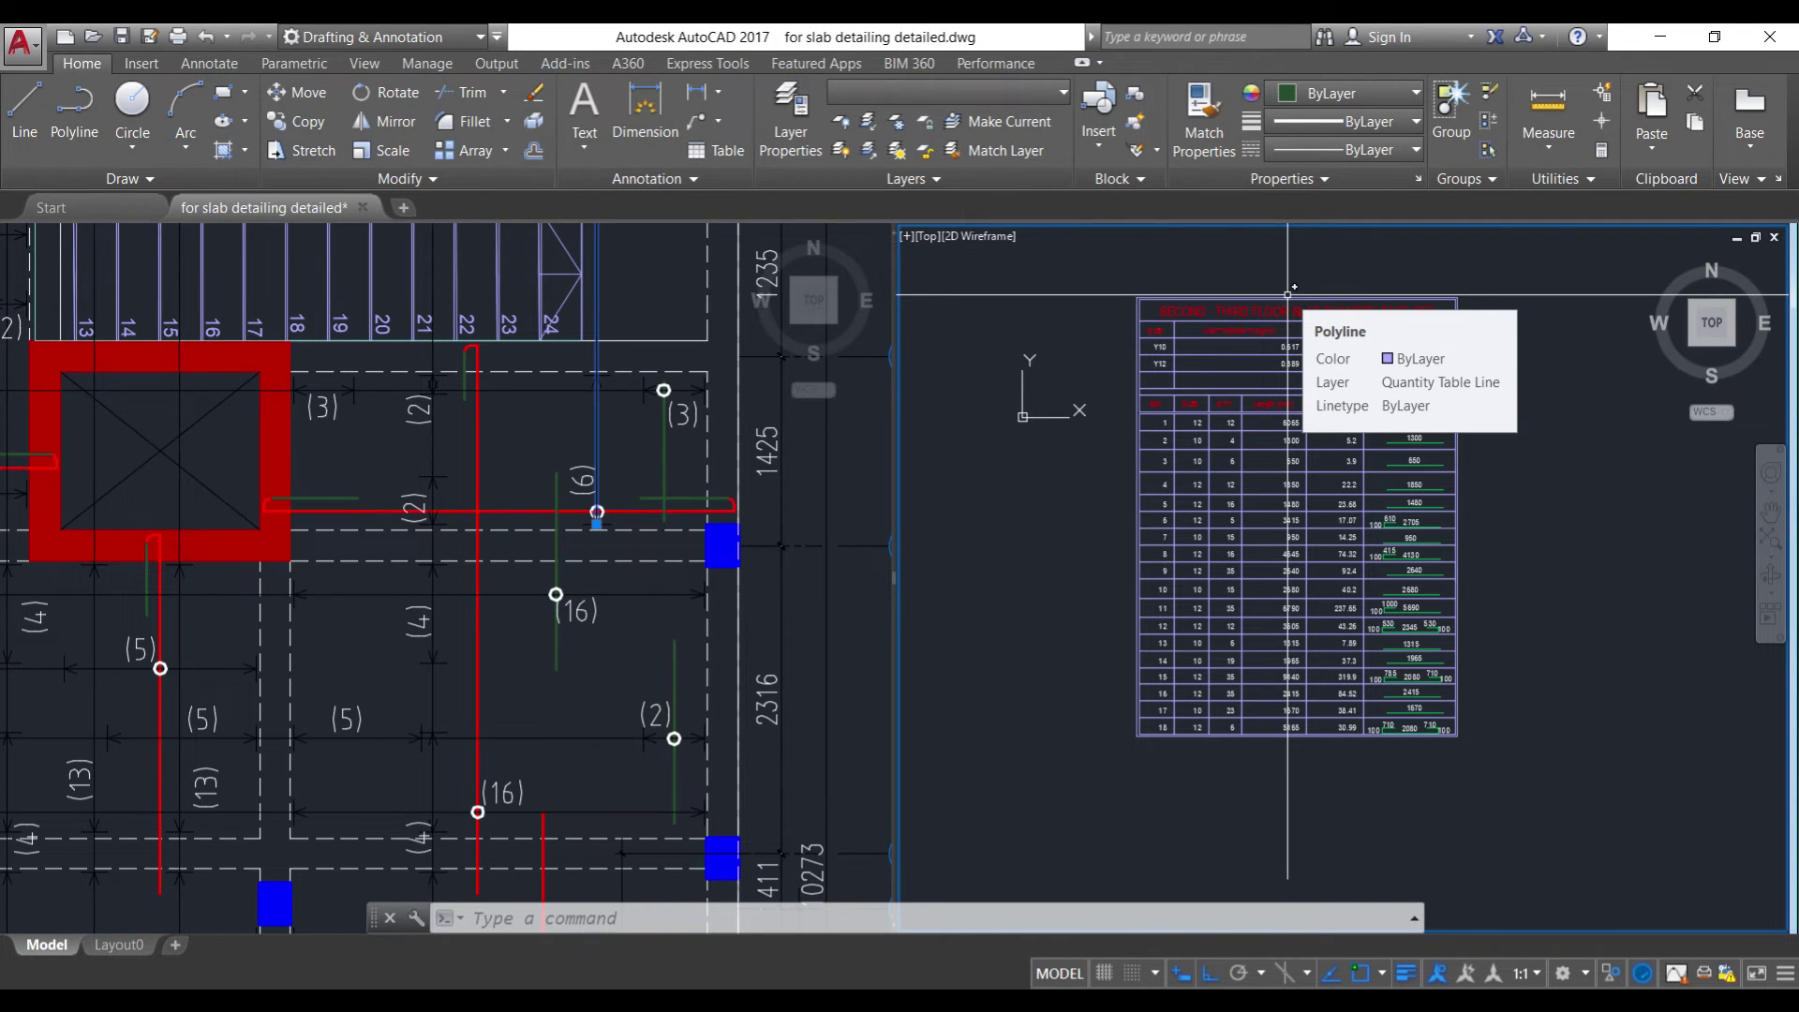
# - Clear the 6Y12-18-200(BB) selection and examine the bar layout across the whole floor plan
pyautogui.click(476, 457)
pyautogui.scroll(-4, 525, 422)
pyautogui.scroll(-2, 541, 390)
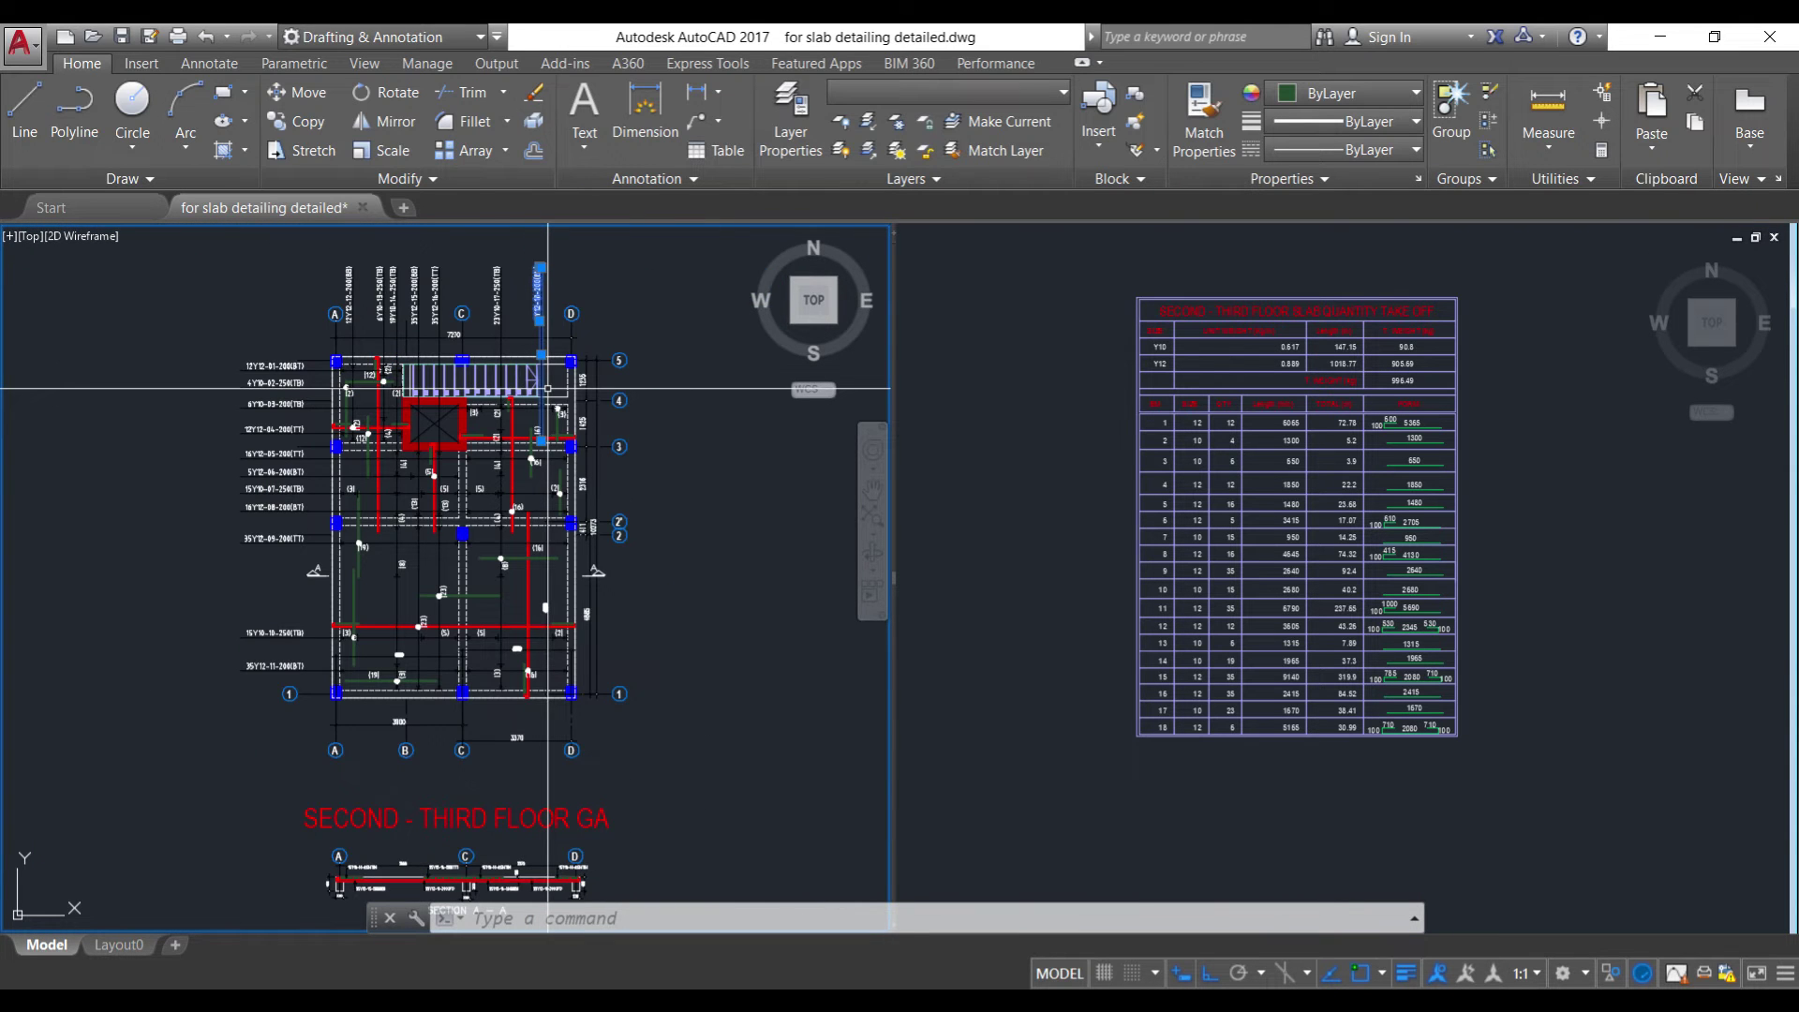
pyautogui.press('Escape')
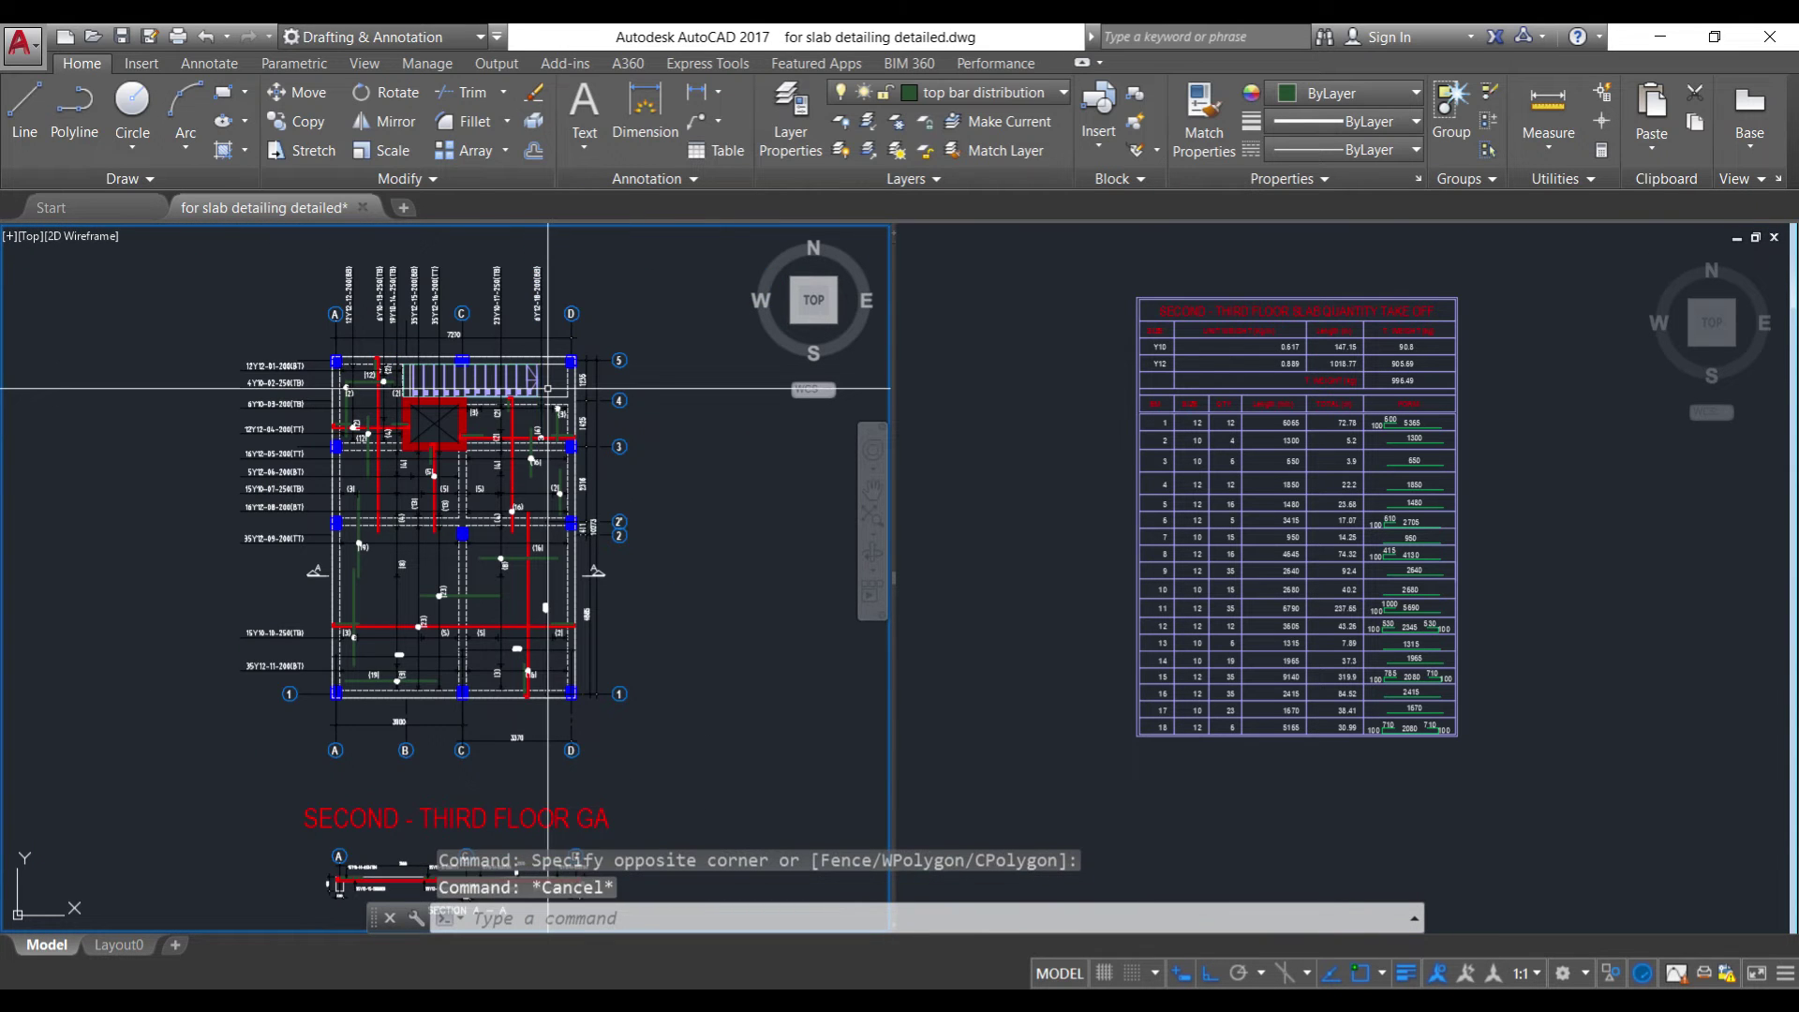
pyautogui.scroll(2, 530, 587)
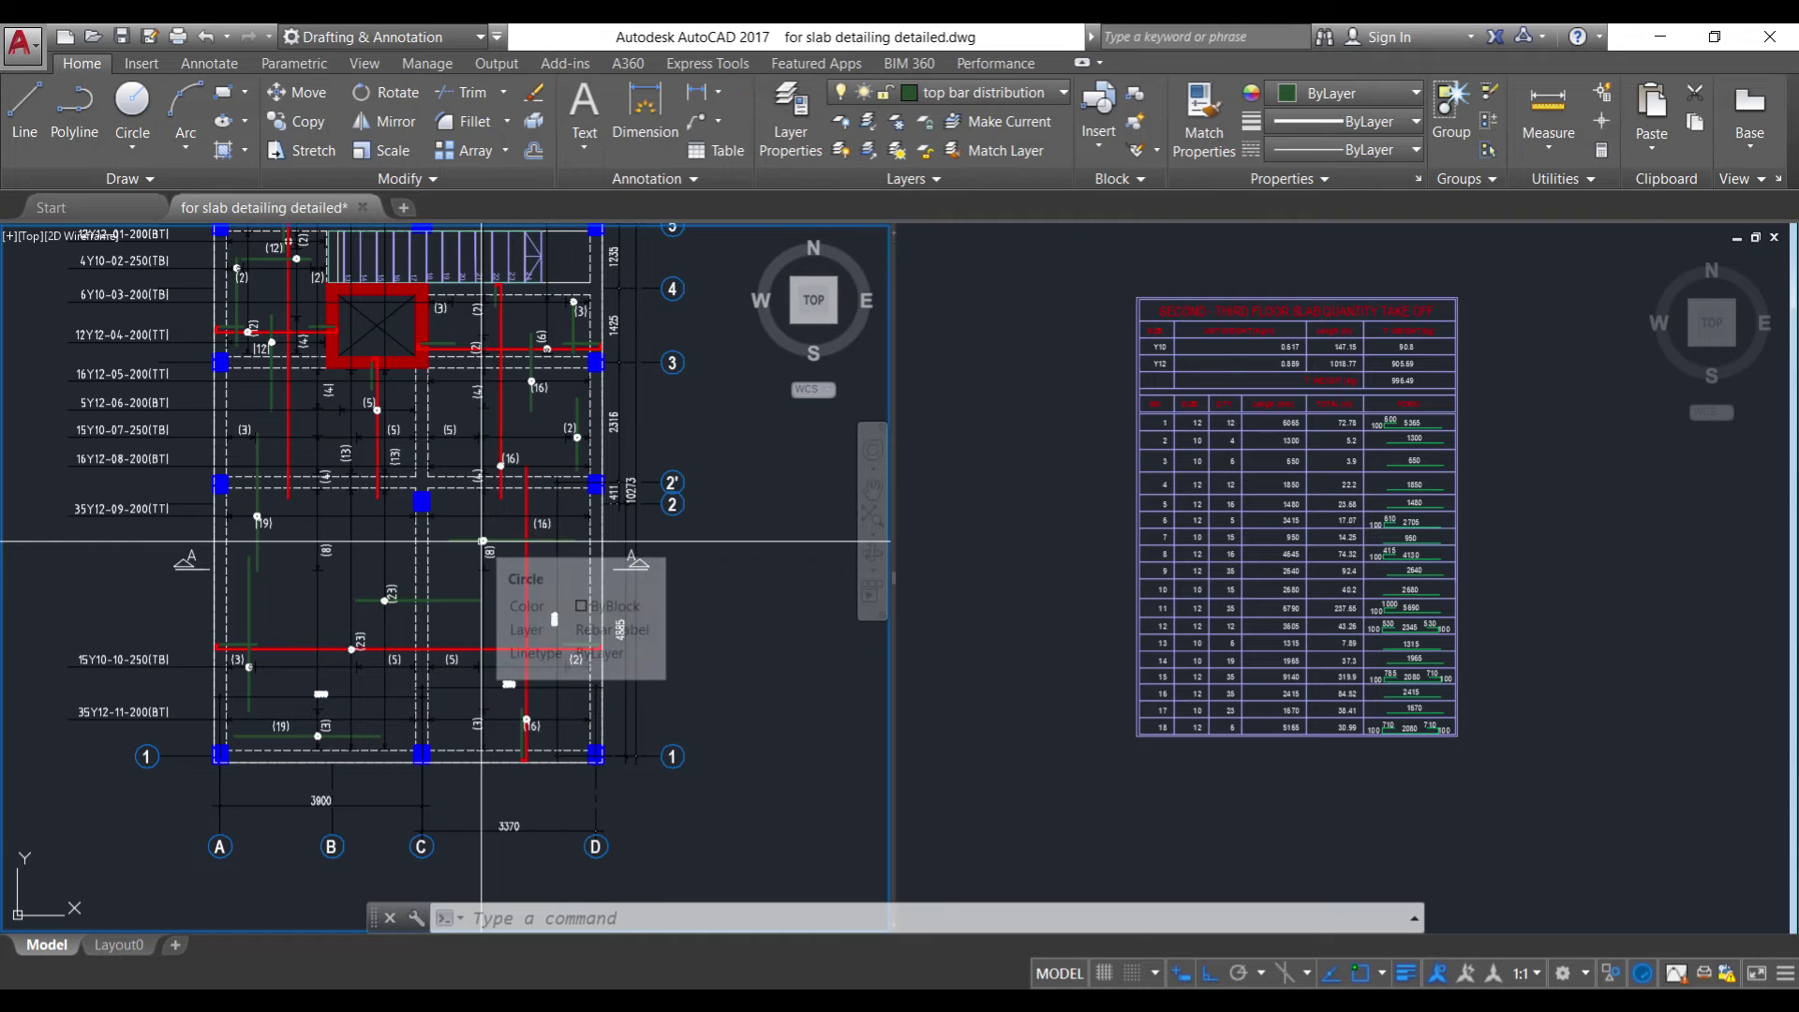
# - Select the Length (mm) entries of BM 1 through BM 18 in the quantity take-off table
pyautogui.click(1363, 460)
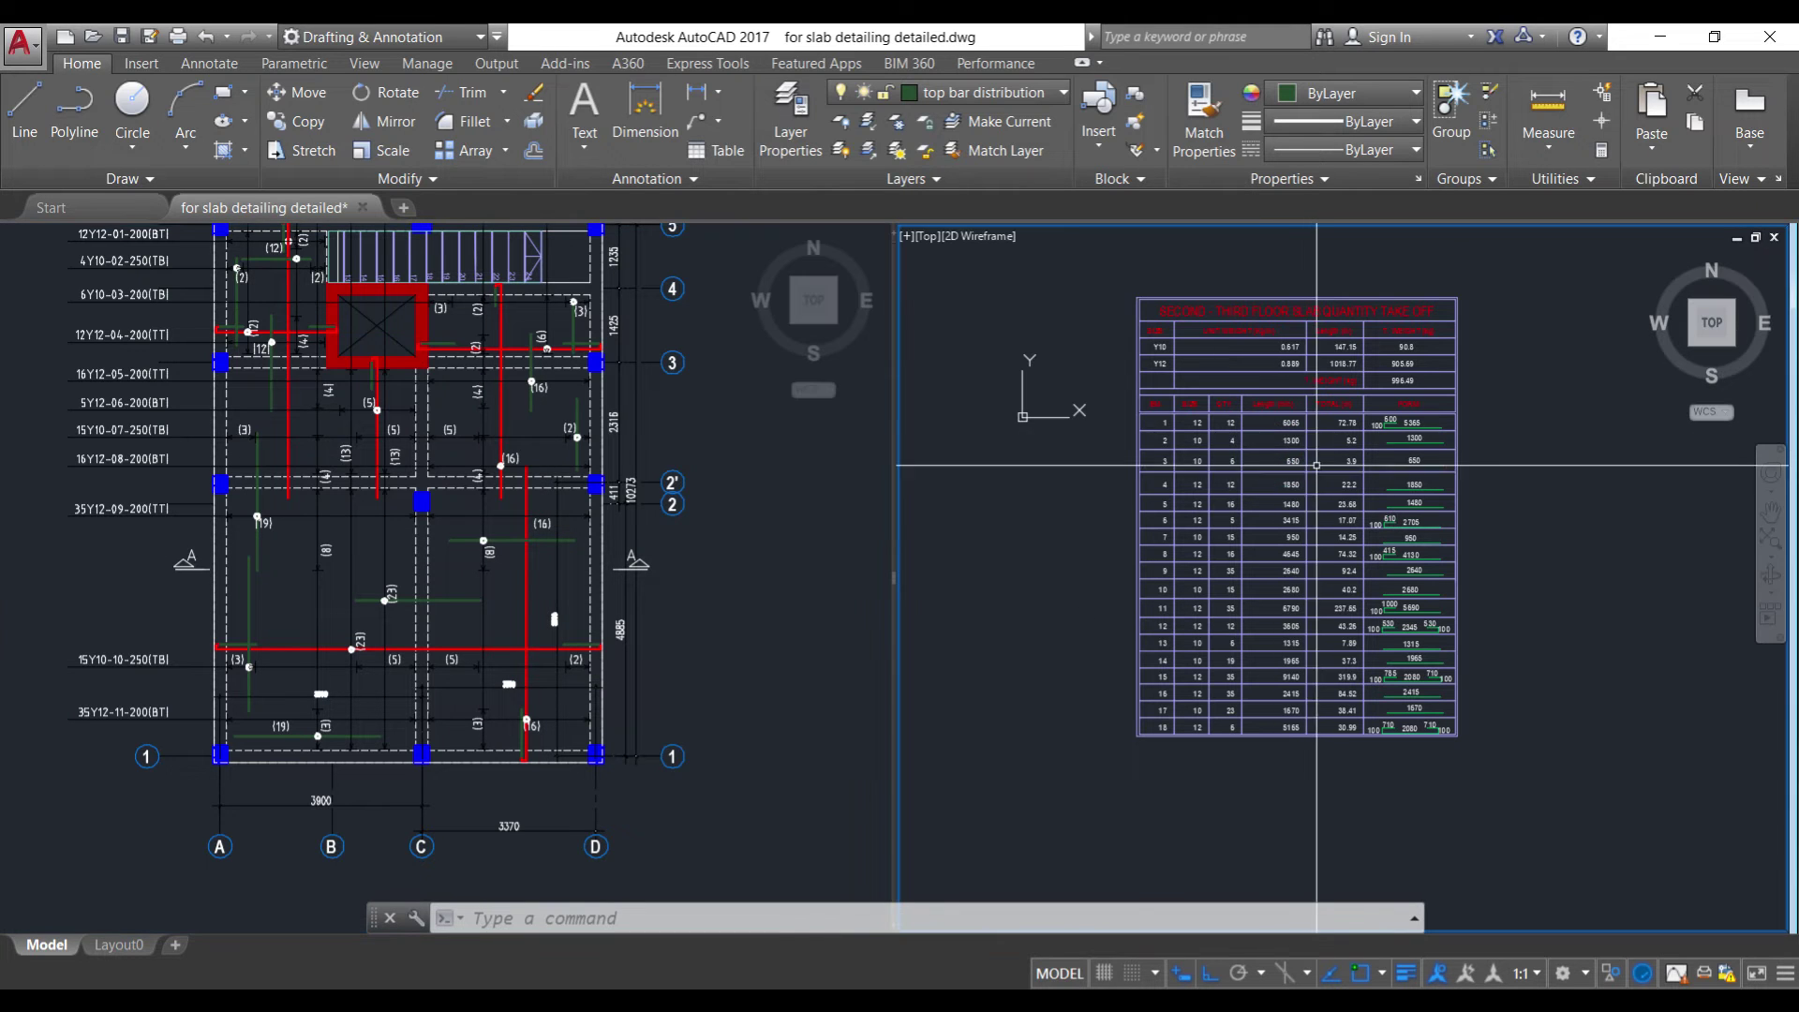
pyautogui.scroll(2, 1293, 496)
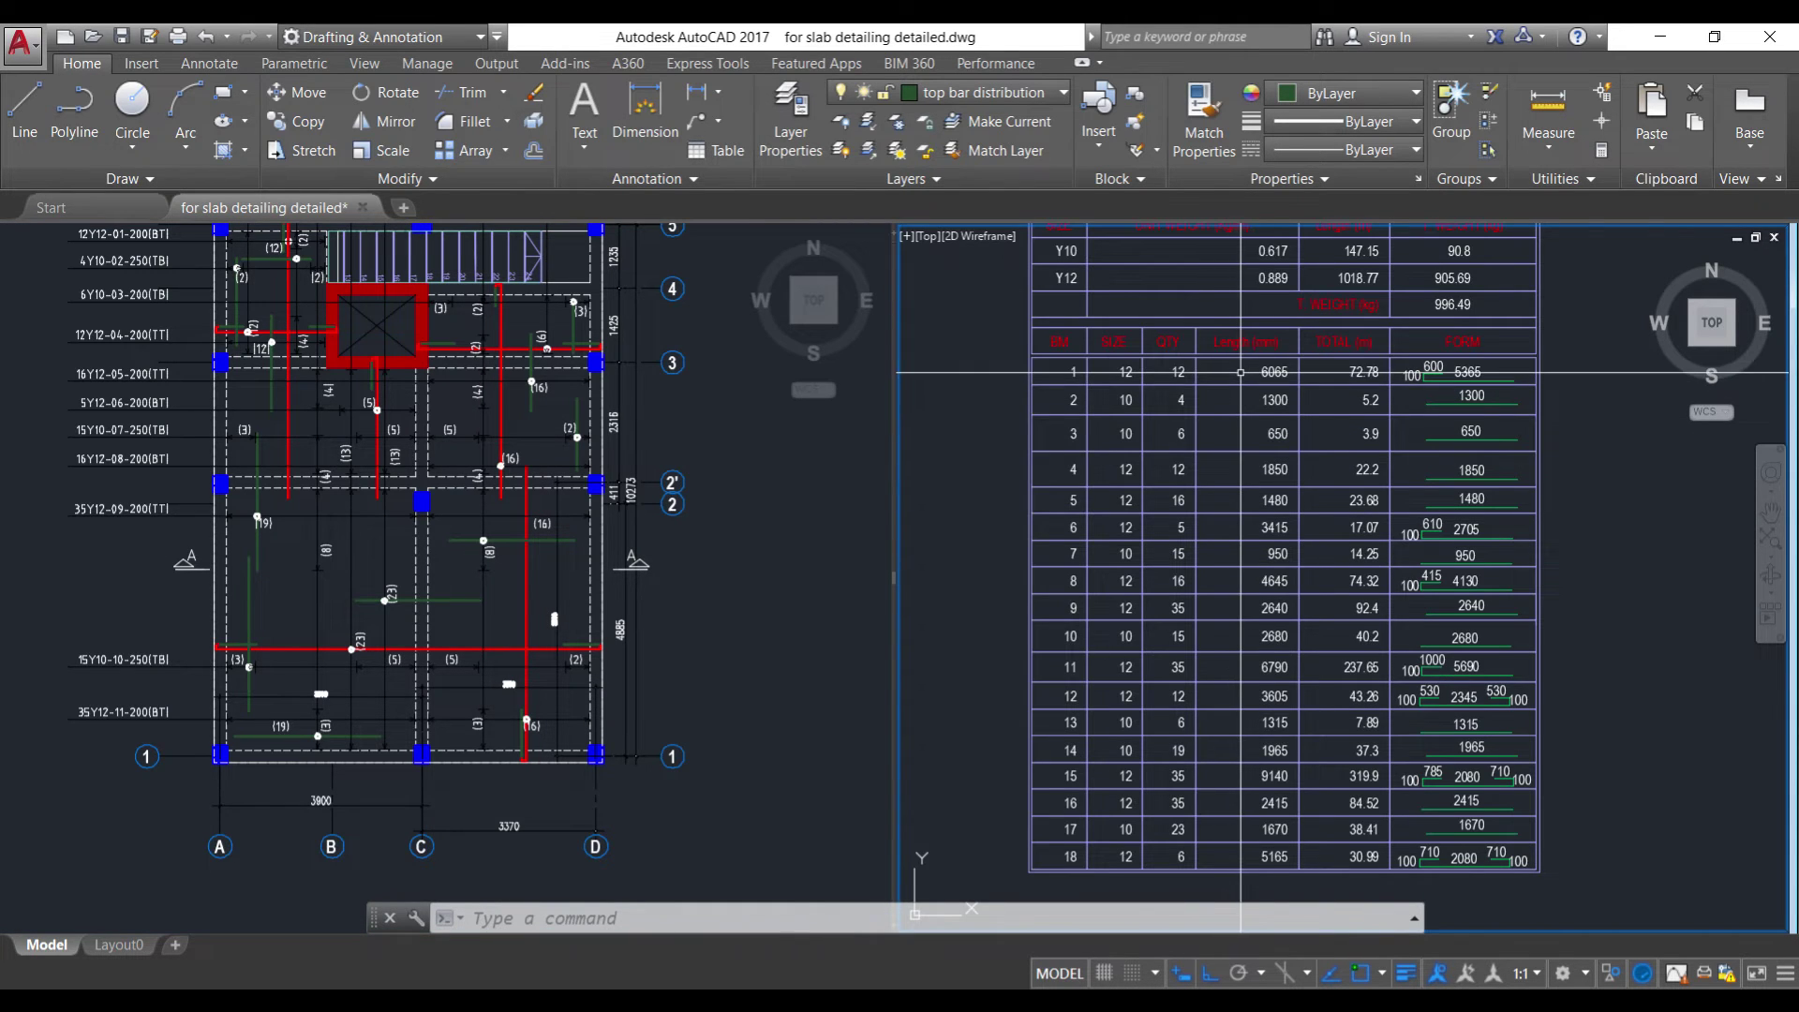
pyautogui.scroll(2, 1318, 665)
pyautogui.scroll(-2, 1152, 346)
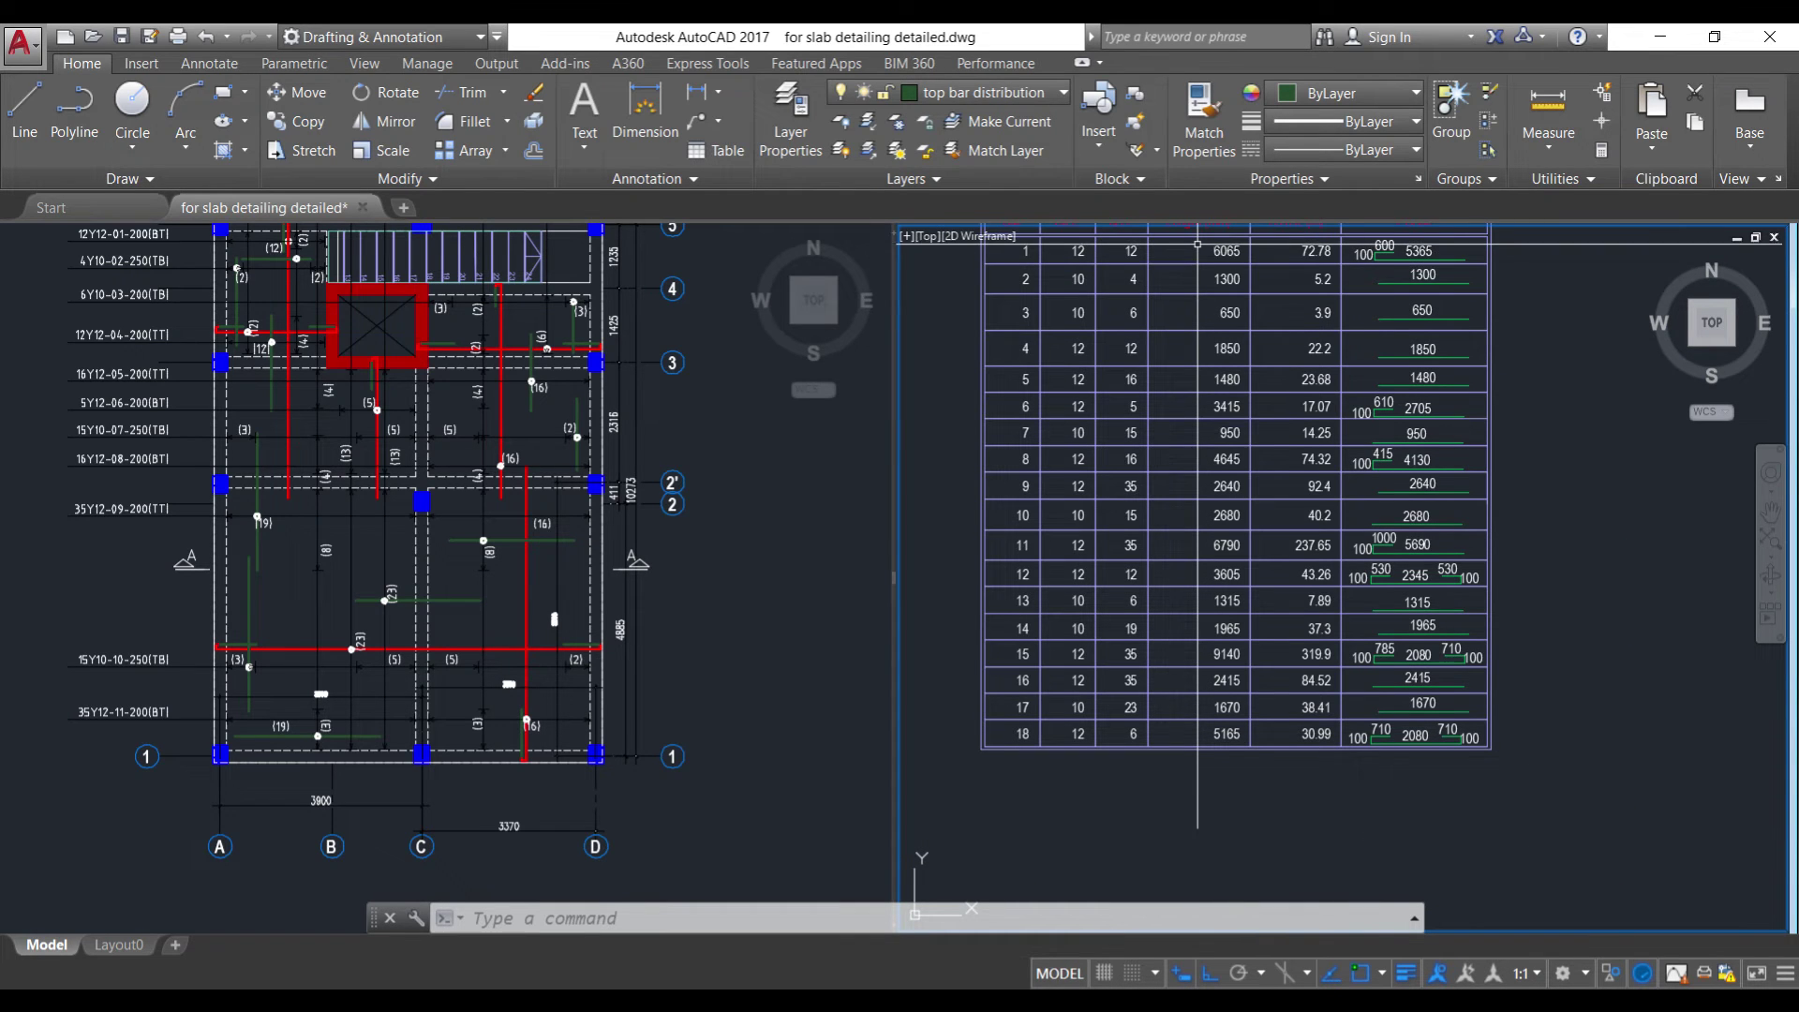
pyautogui.click(1197, 245)
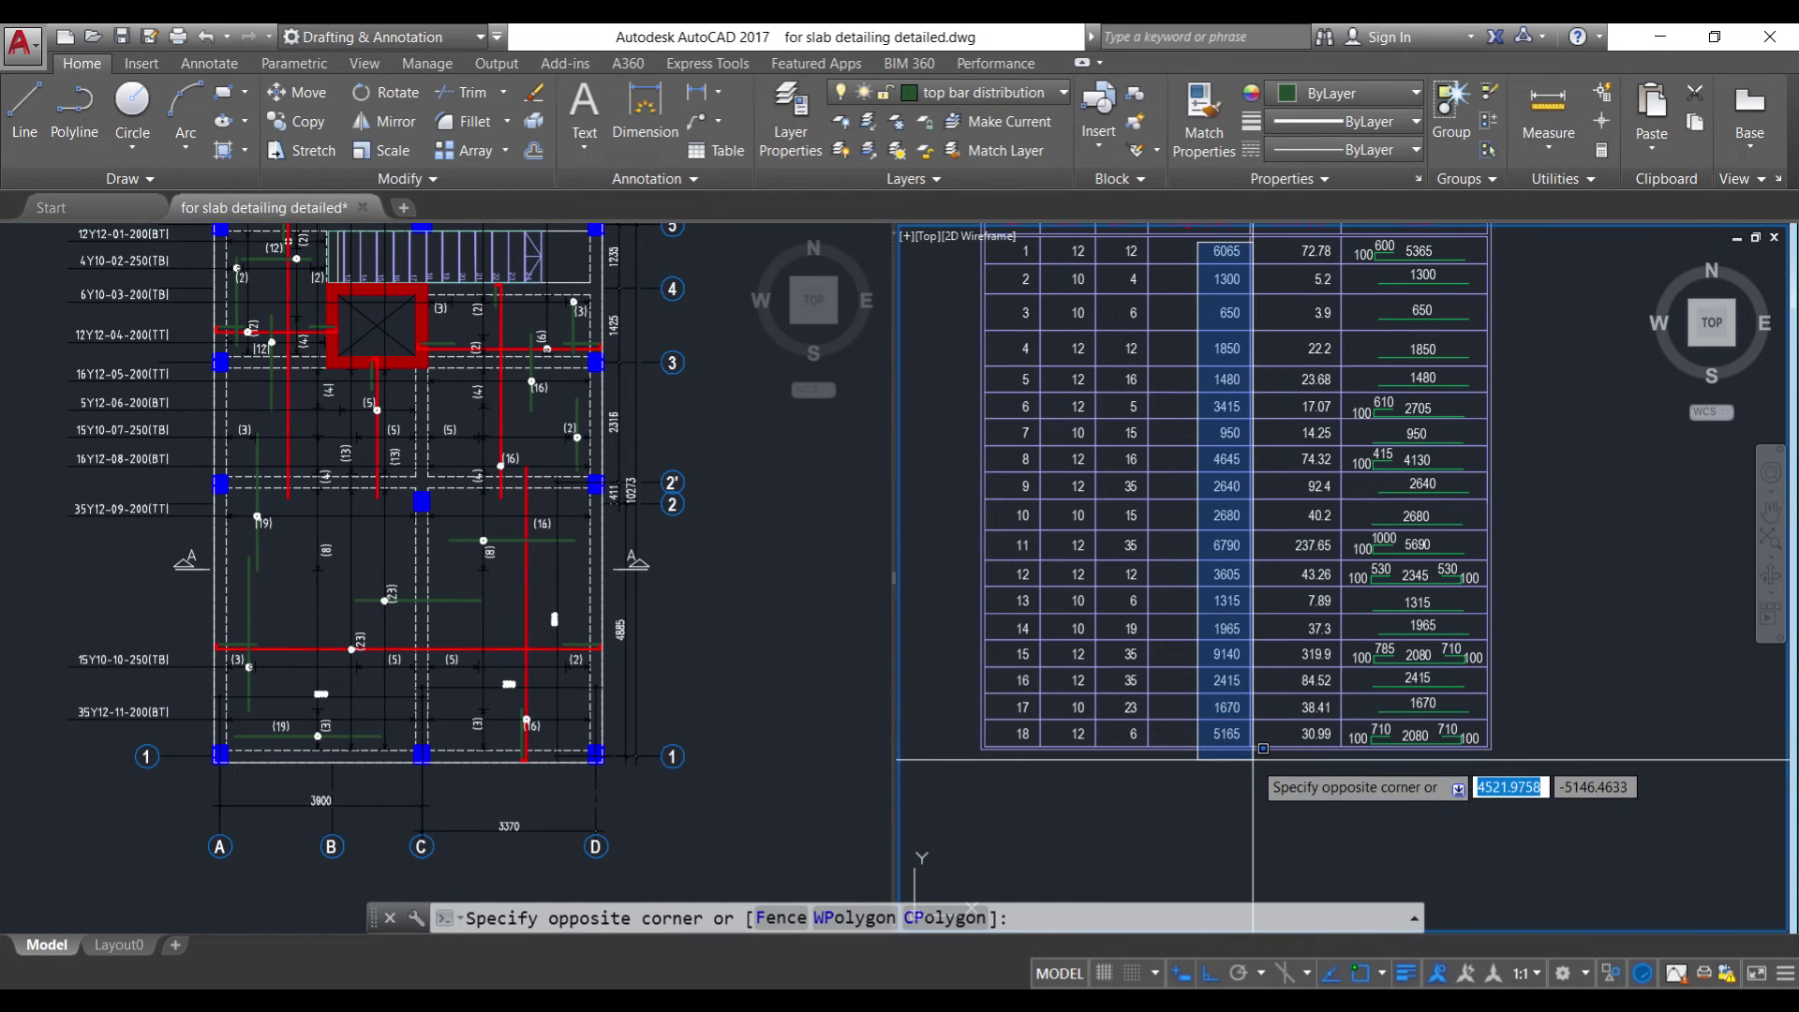
pyautogui.click(1252, 759)
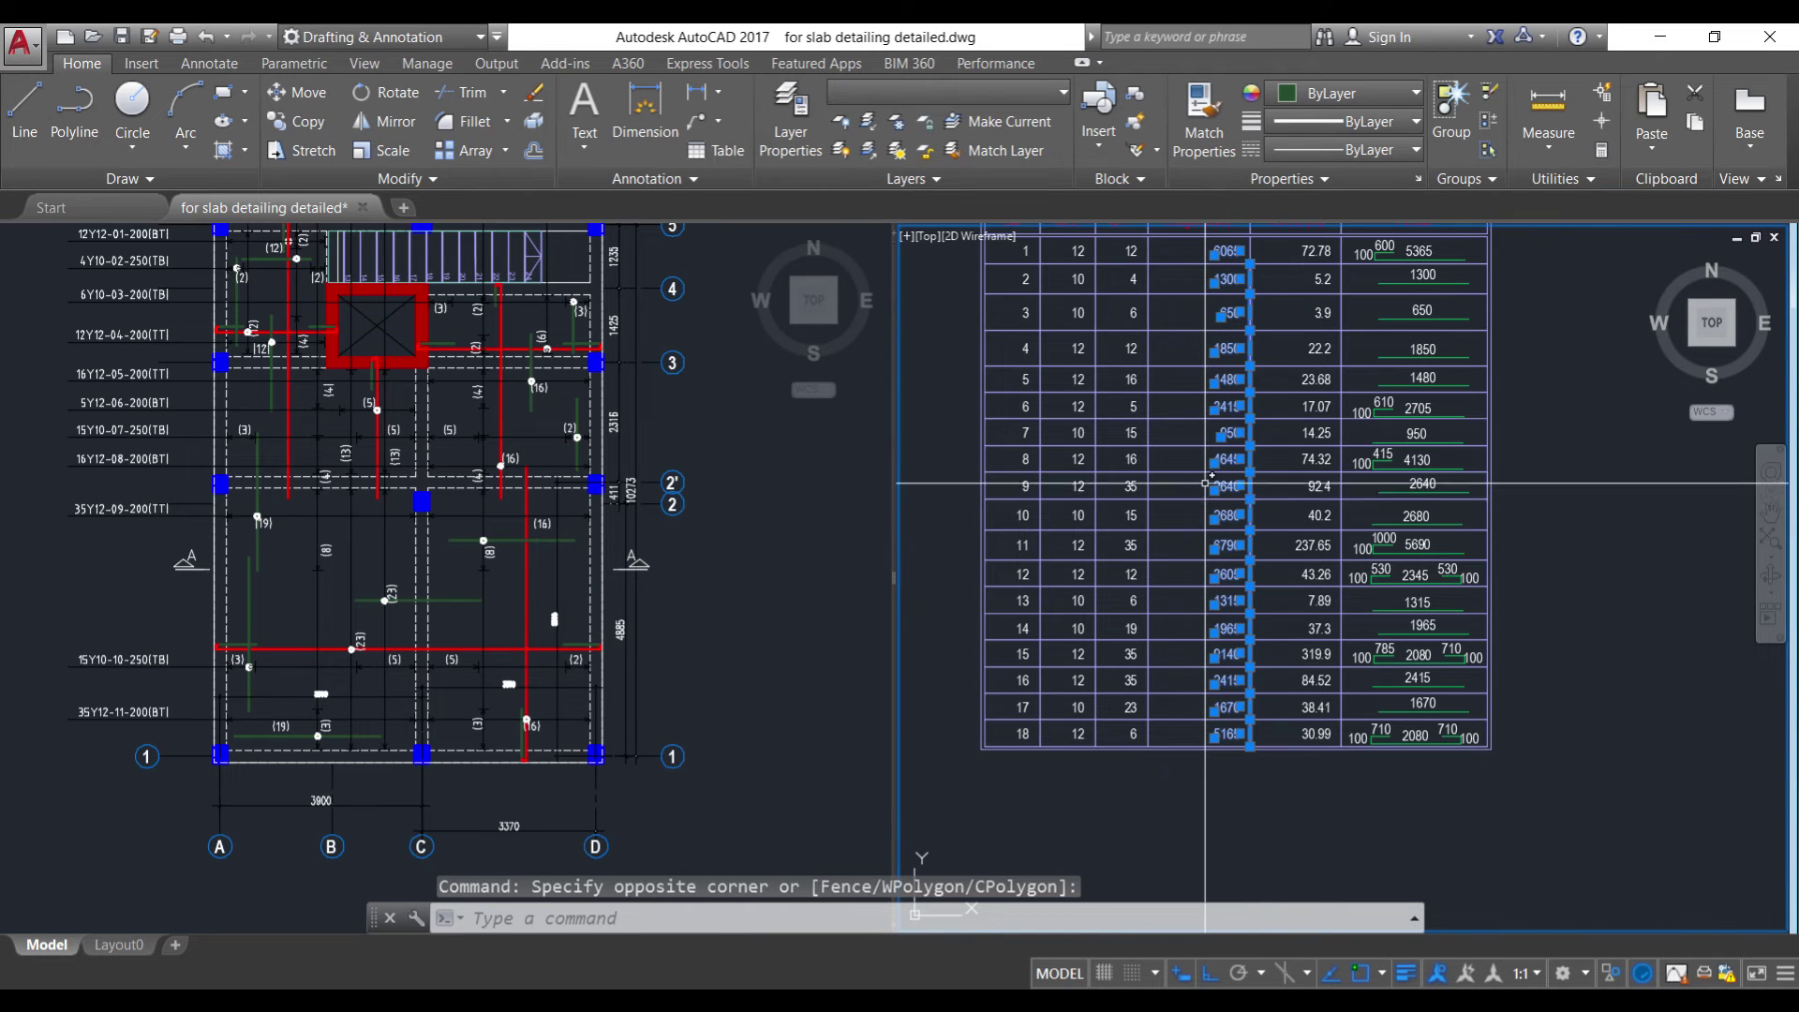
# - Review the SIZE, QTY and TOTAL (m) entries beside the selected lengths across the bar mark rows
pyautogui.scroll(2, 1165, 406)
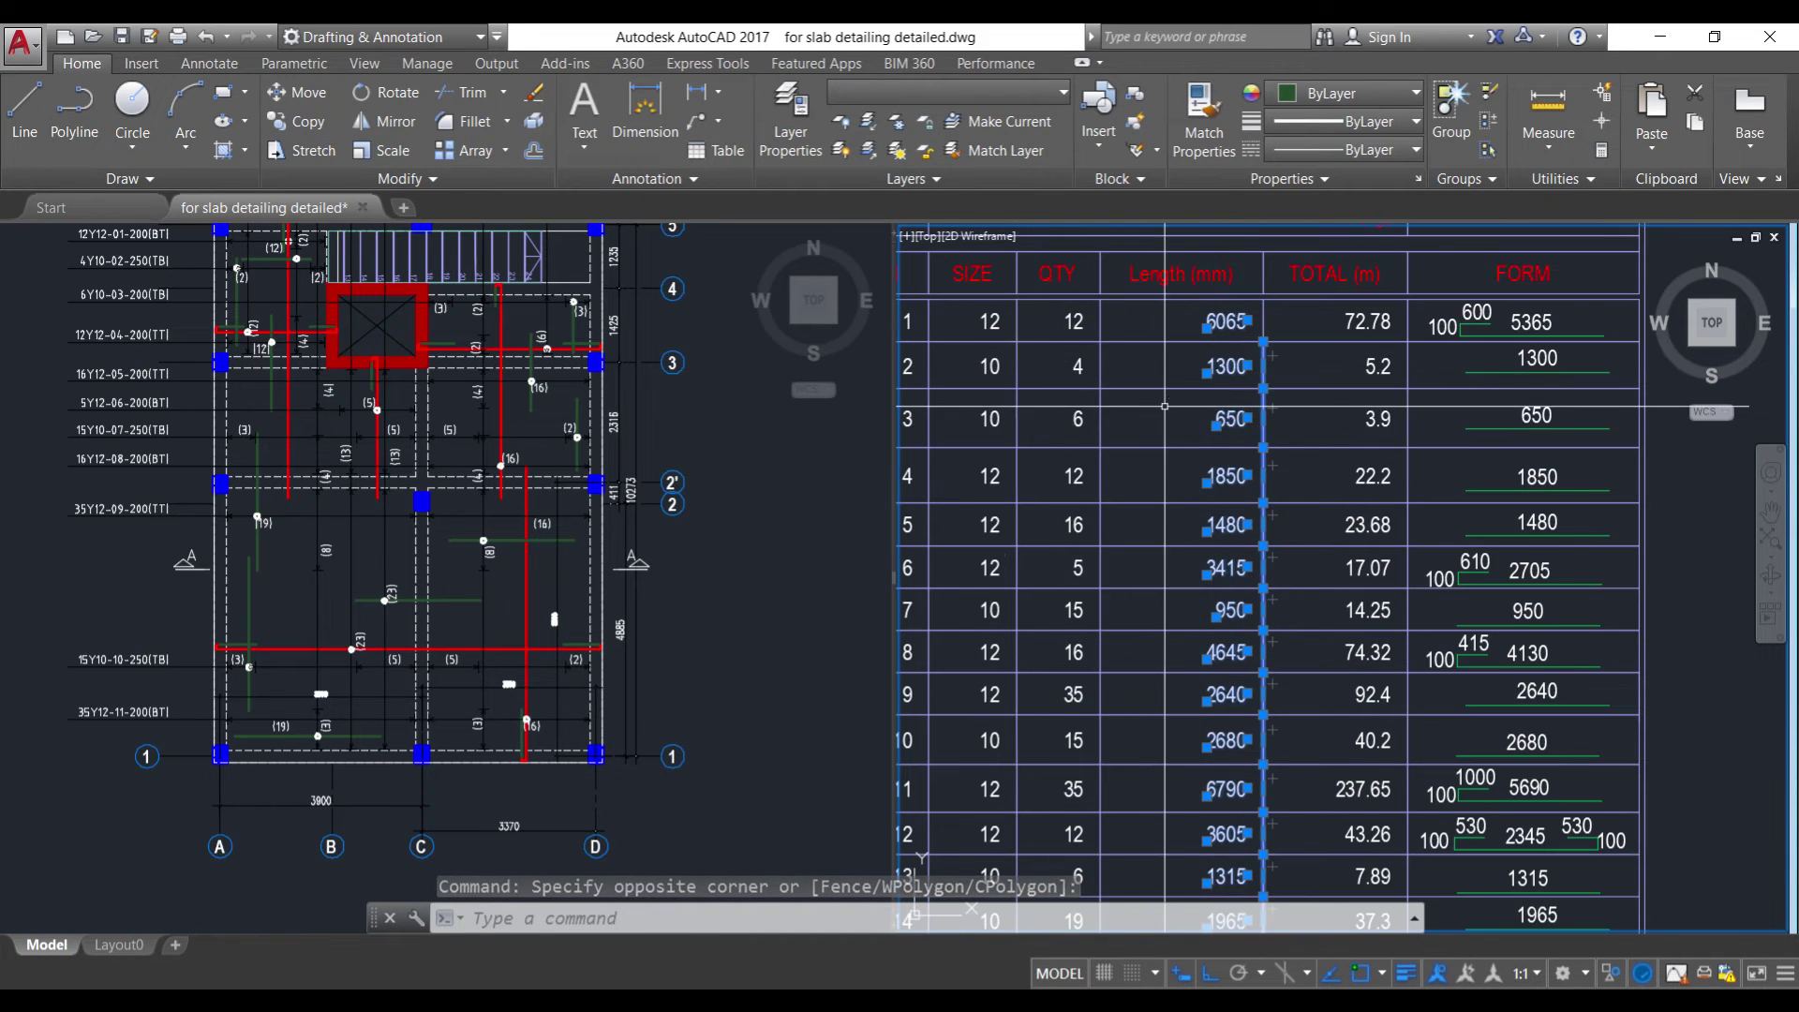
pyautogui.scroll(-2, 1165, 405)
pyautogui.scroll(2, 1279, 777)
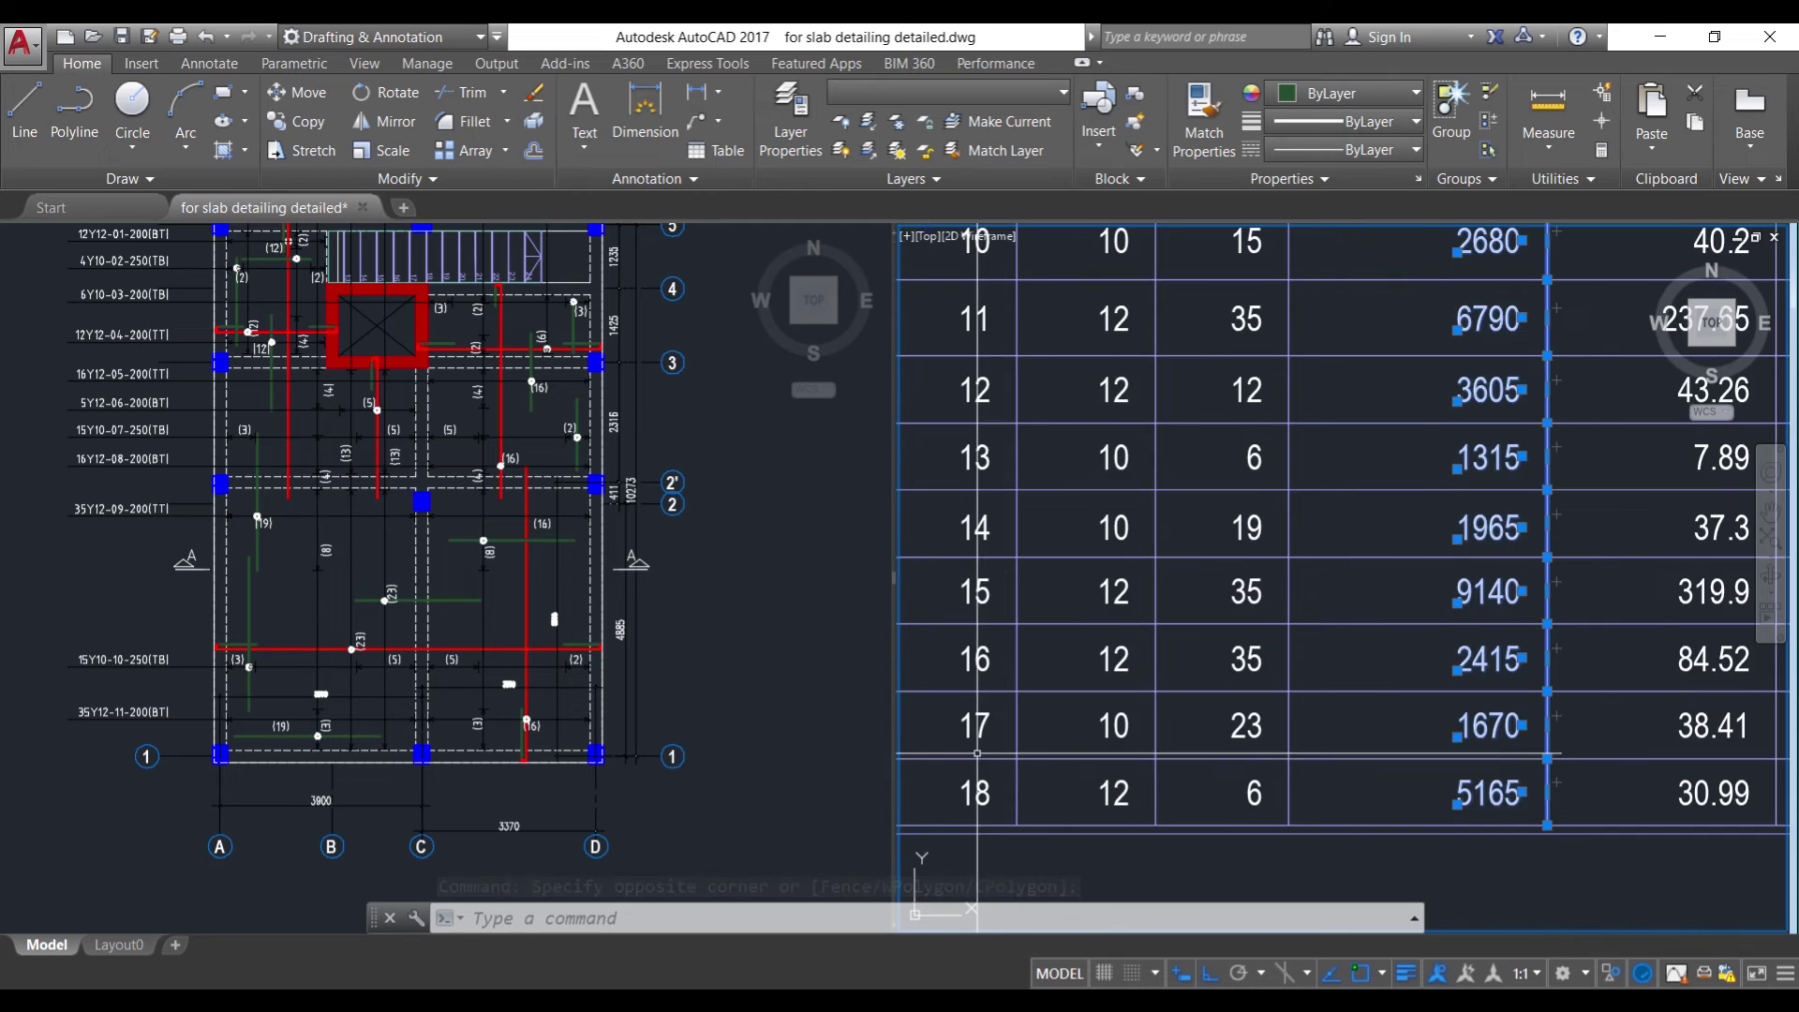
pyautogui.scroll(-2, 1278, 778)
pyautogui.scroll(3, 1279, 777)
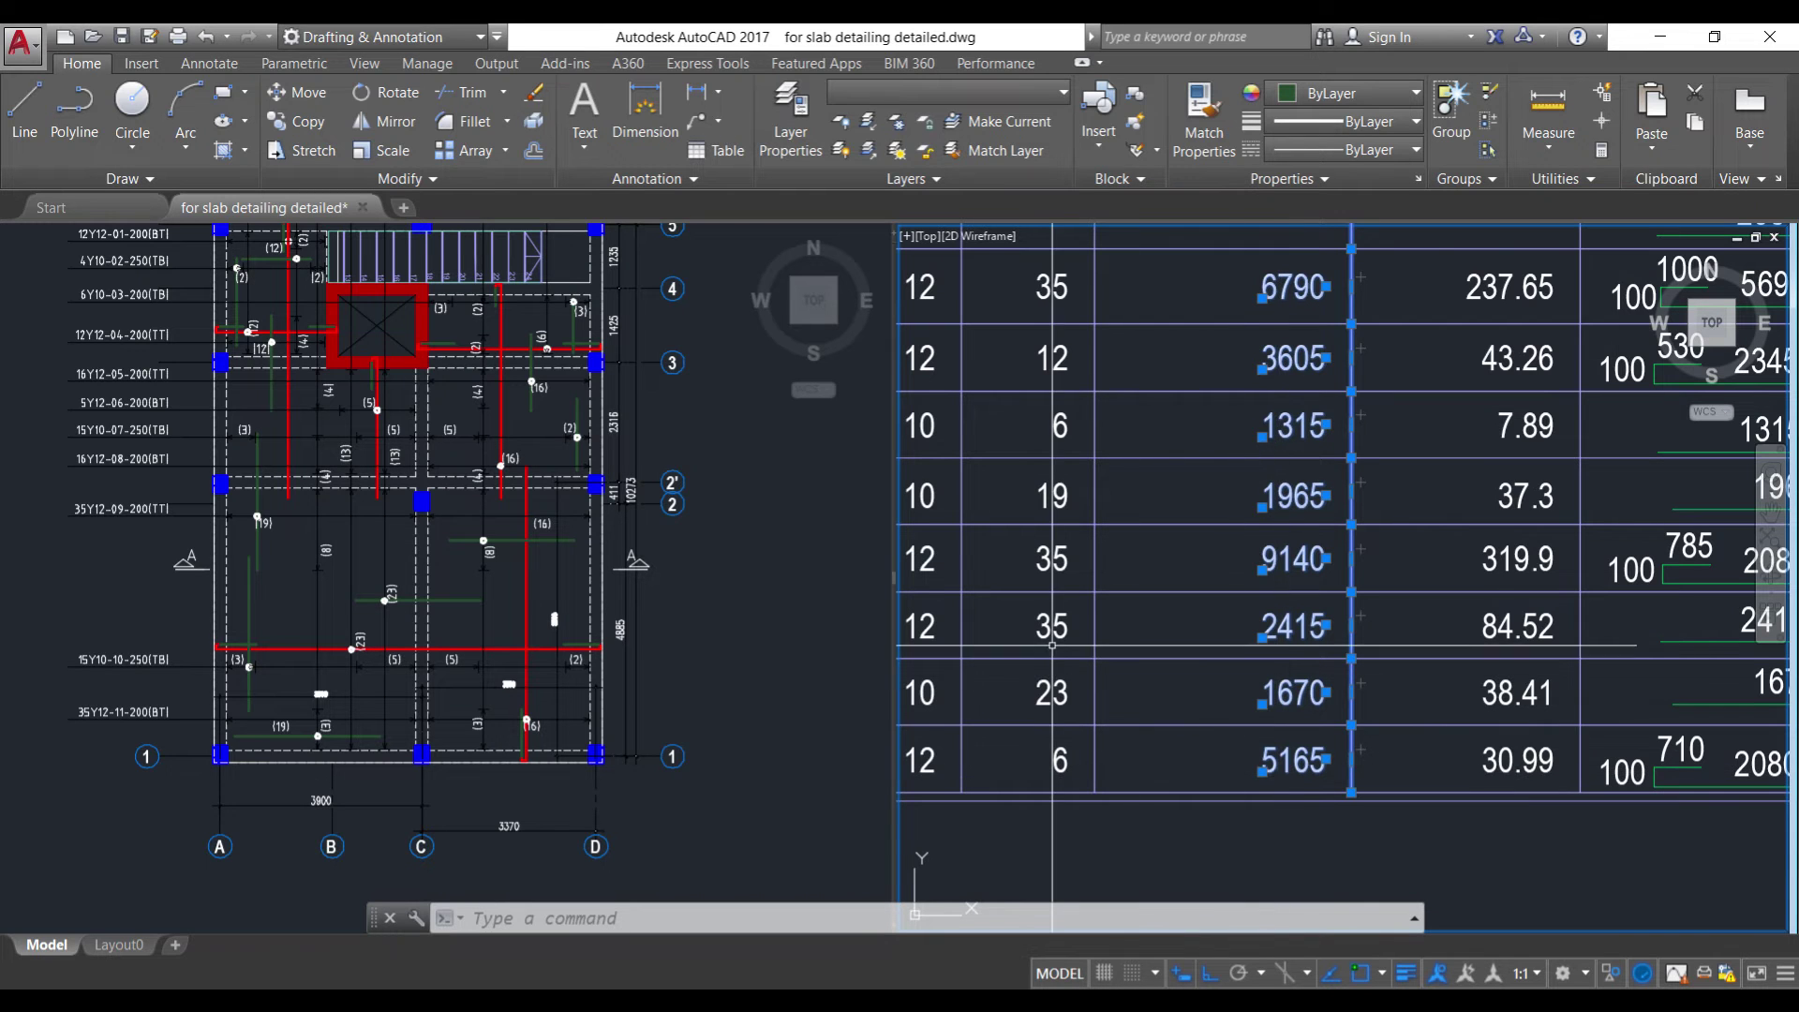
# - Compare the selected Length (mm) entries with the FORM bar shapes of the lower bar mark rows, and clear the selection
pyautogui.scroll(-2, 1067, 650)
pyautogui.scroll(2, 981, 721)
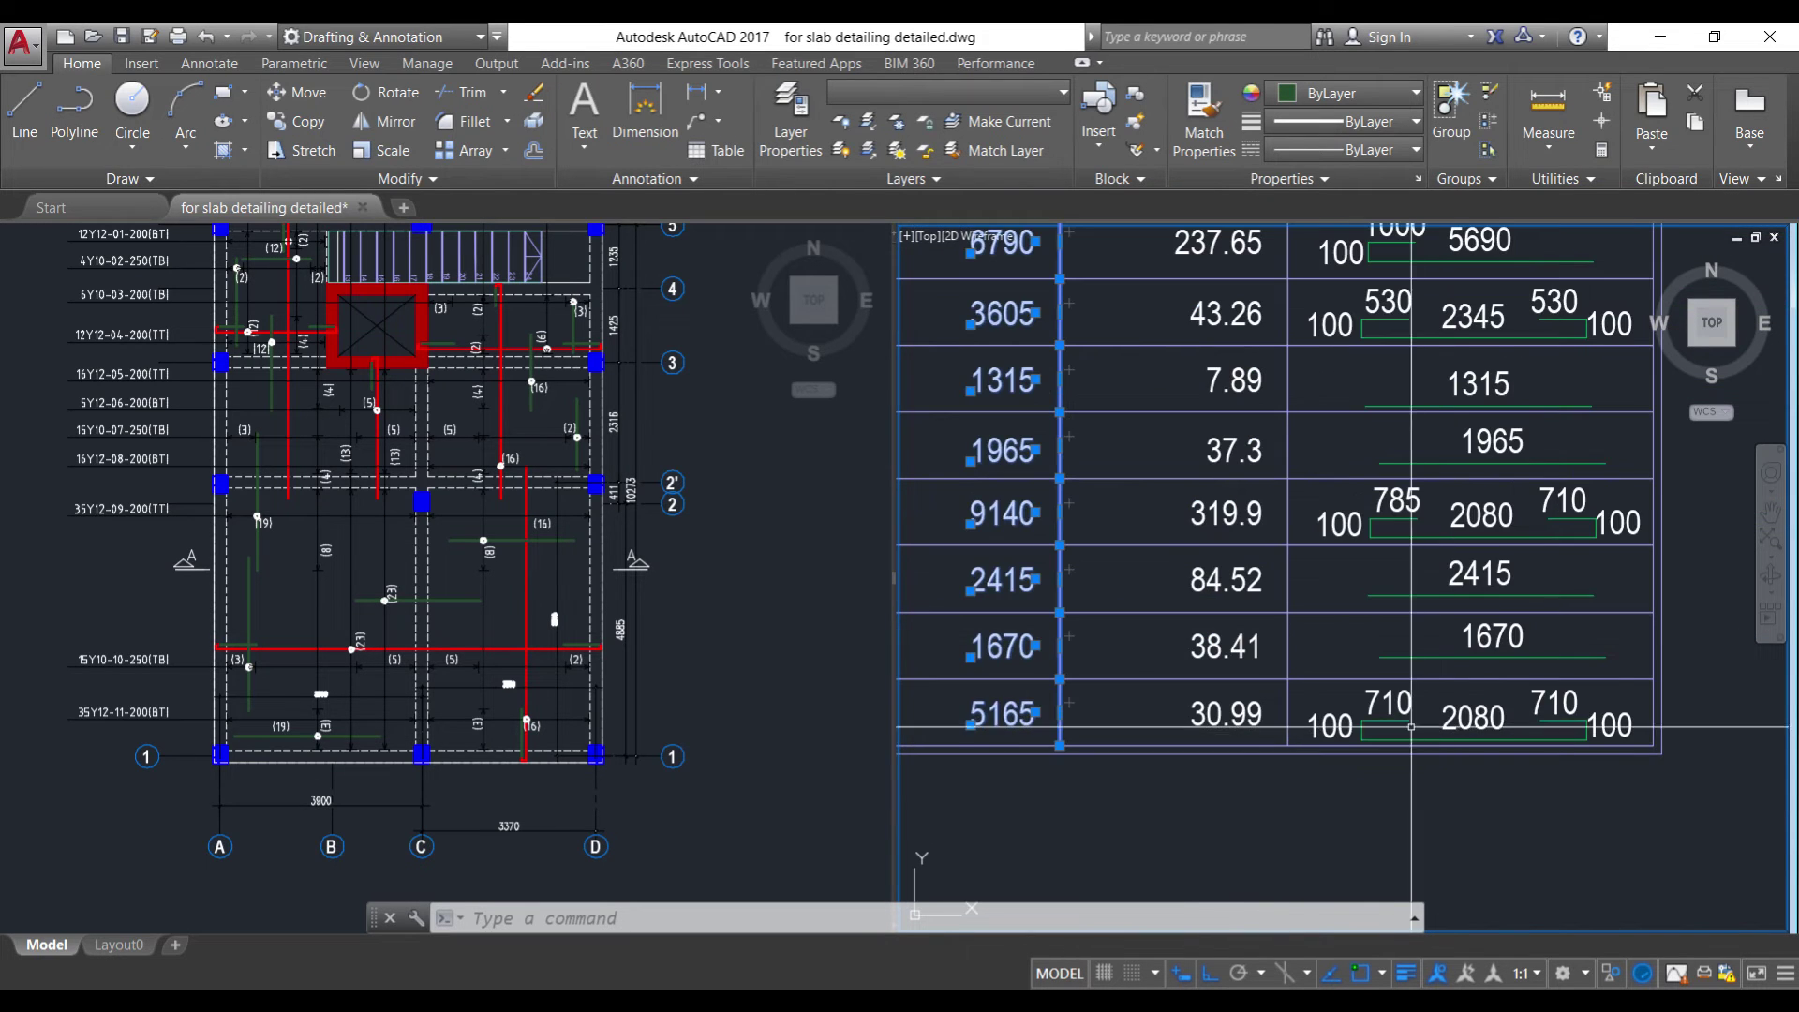
pyautogui.click(989, 722)
pyautogui.press('Escape')
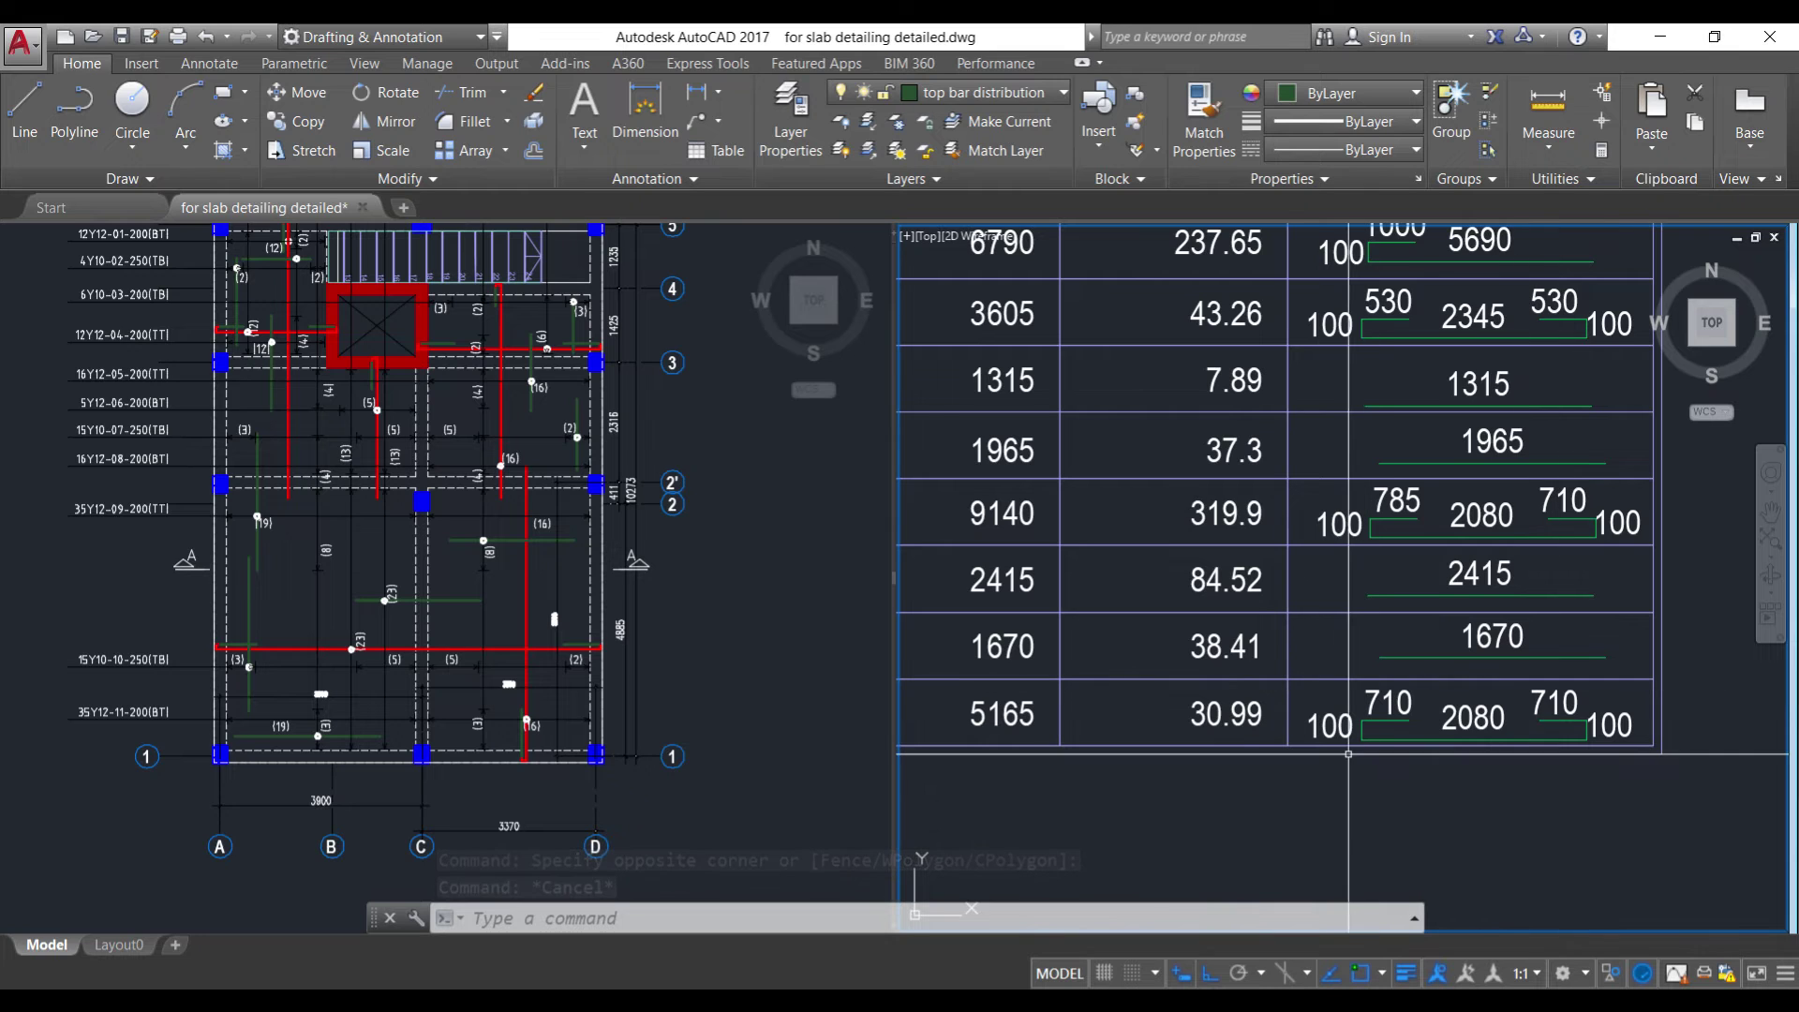
pyautogui.scroll(-2, 1372, 793)
pyautogui.scroll(-1, 1372, 793)
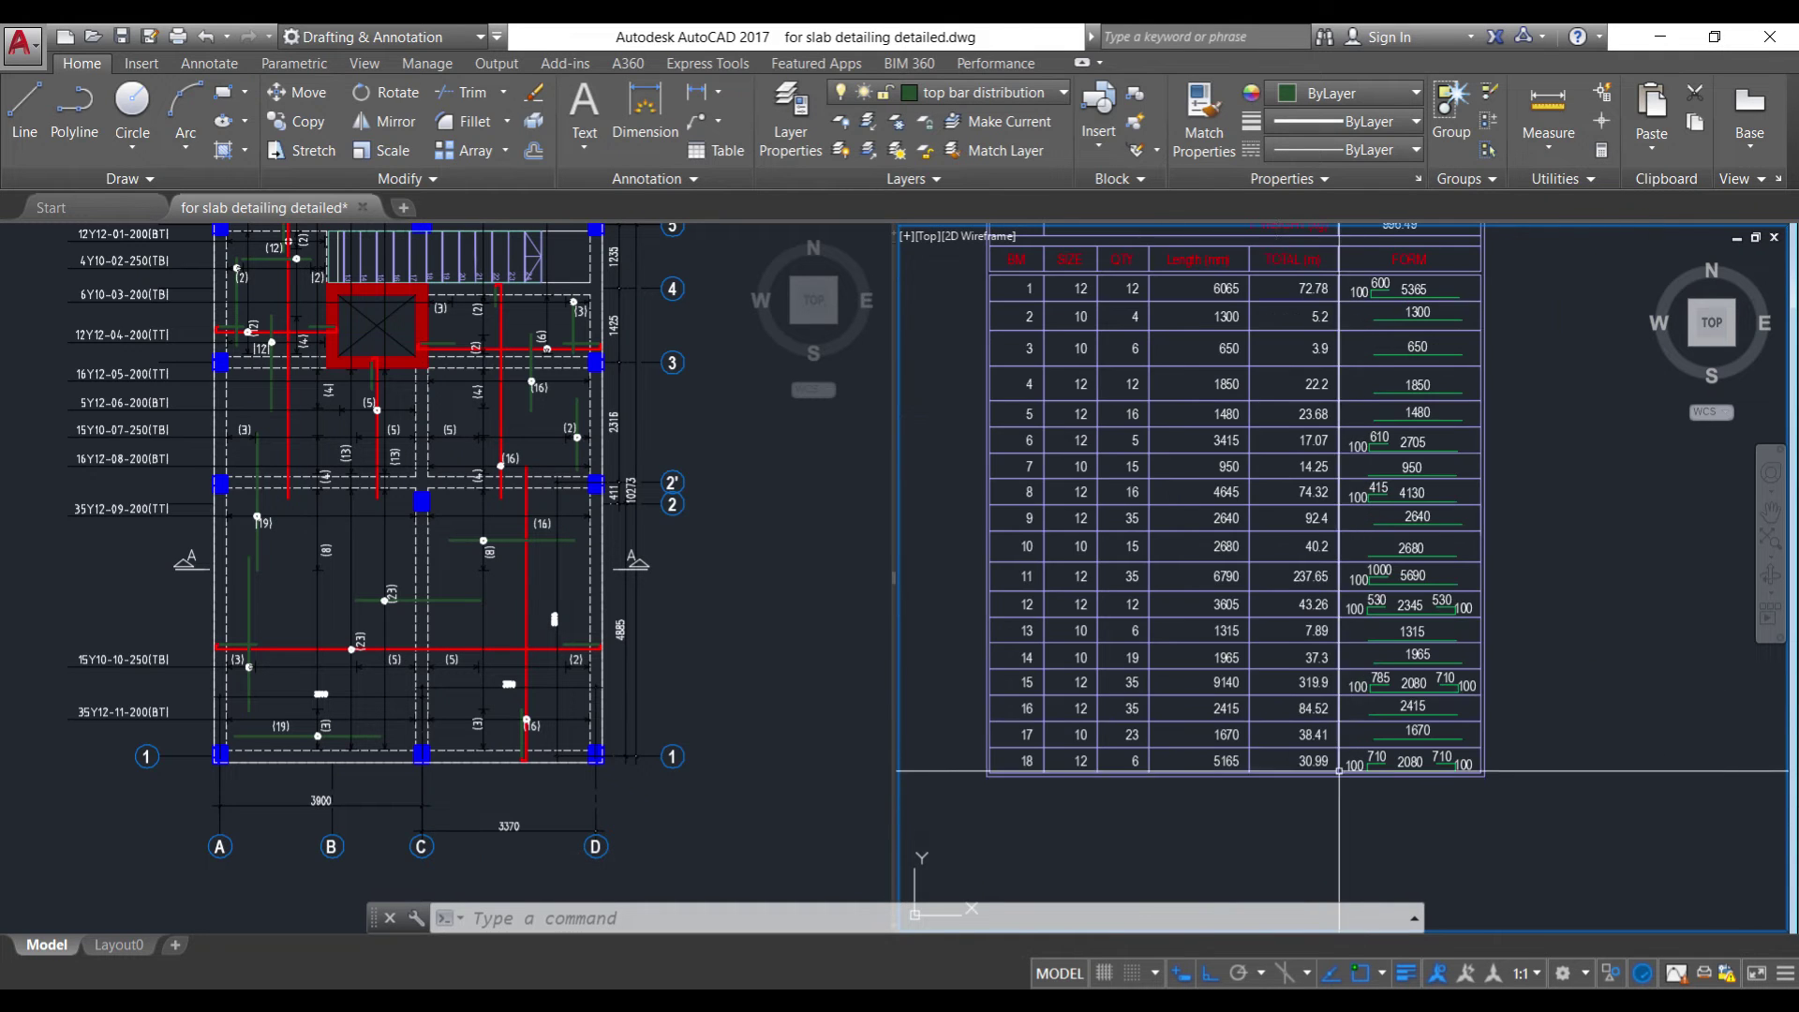
# - Highlight the Length (mm) entries of BM 1 through BM 18 and outline the FORM column beside them, then clear the selection
pyautogui.click(1183, 282)
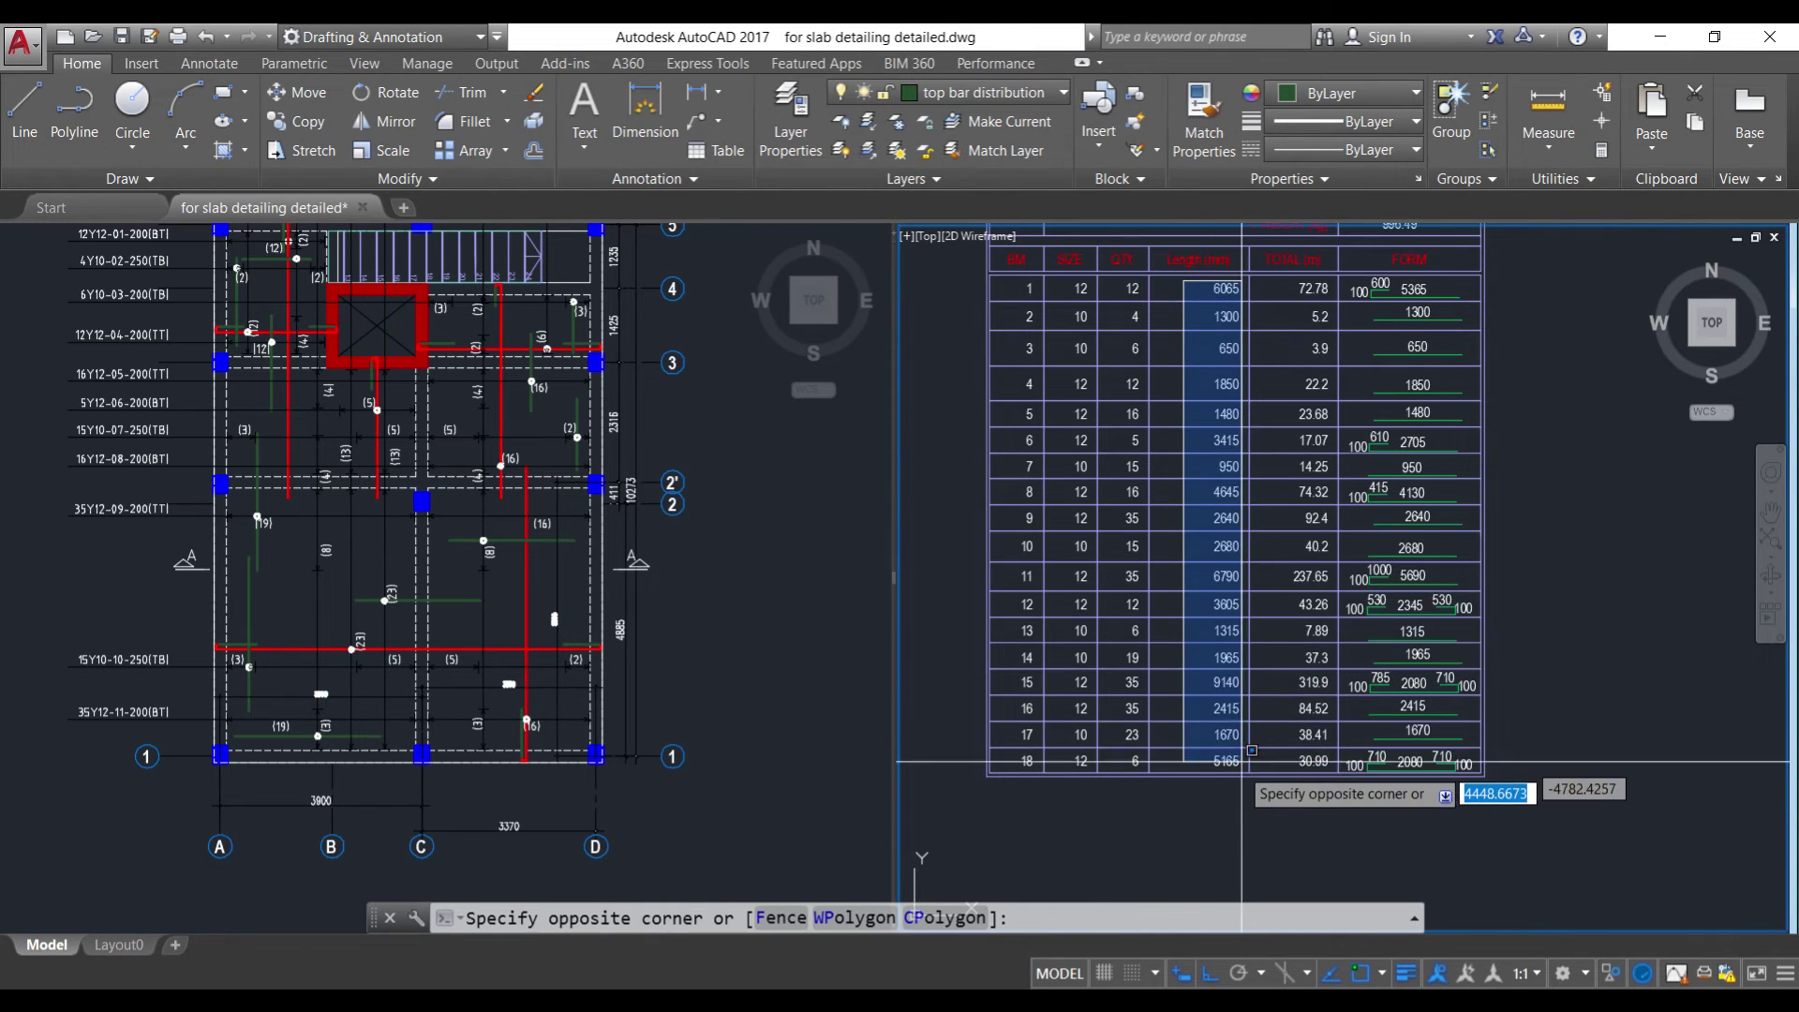
pyautogui.click(1248, 774)
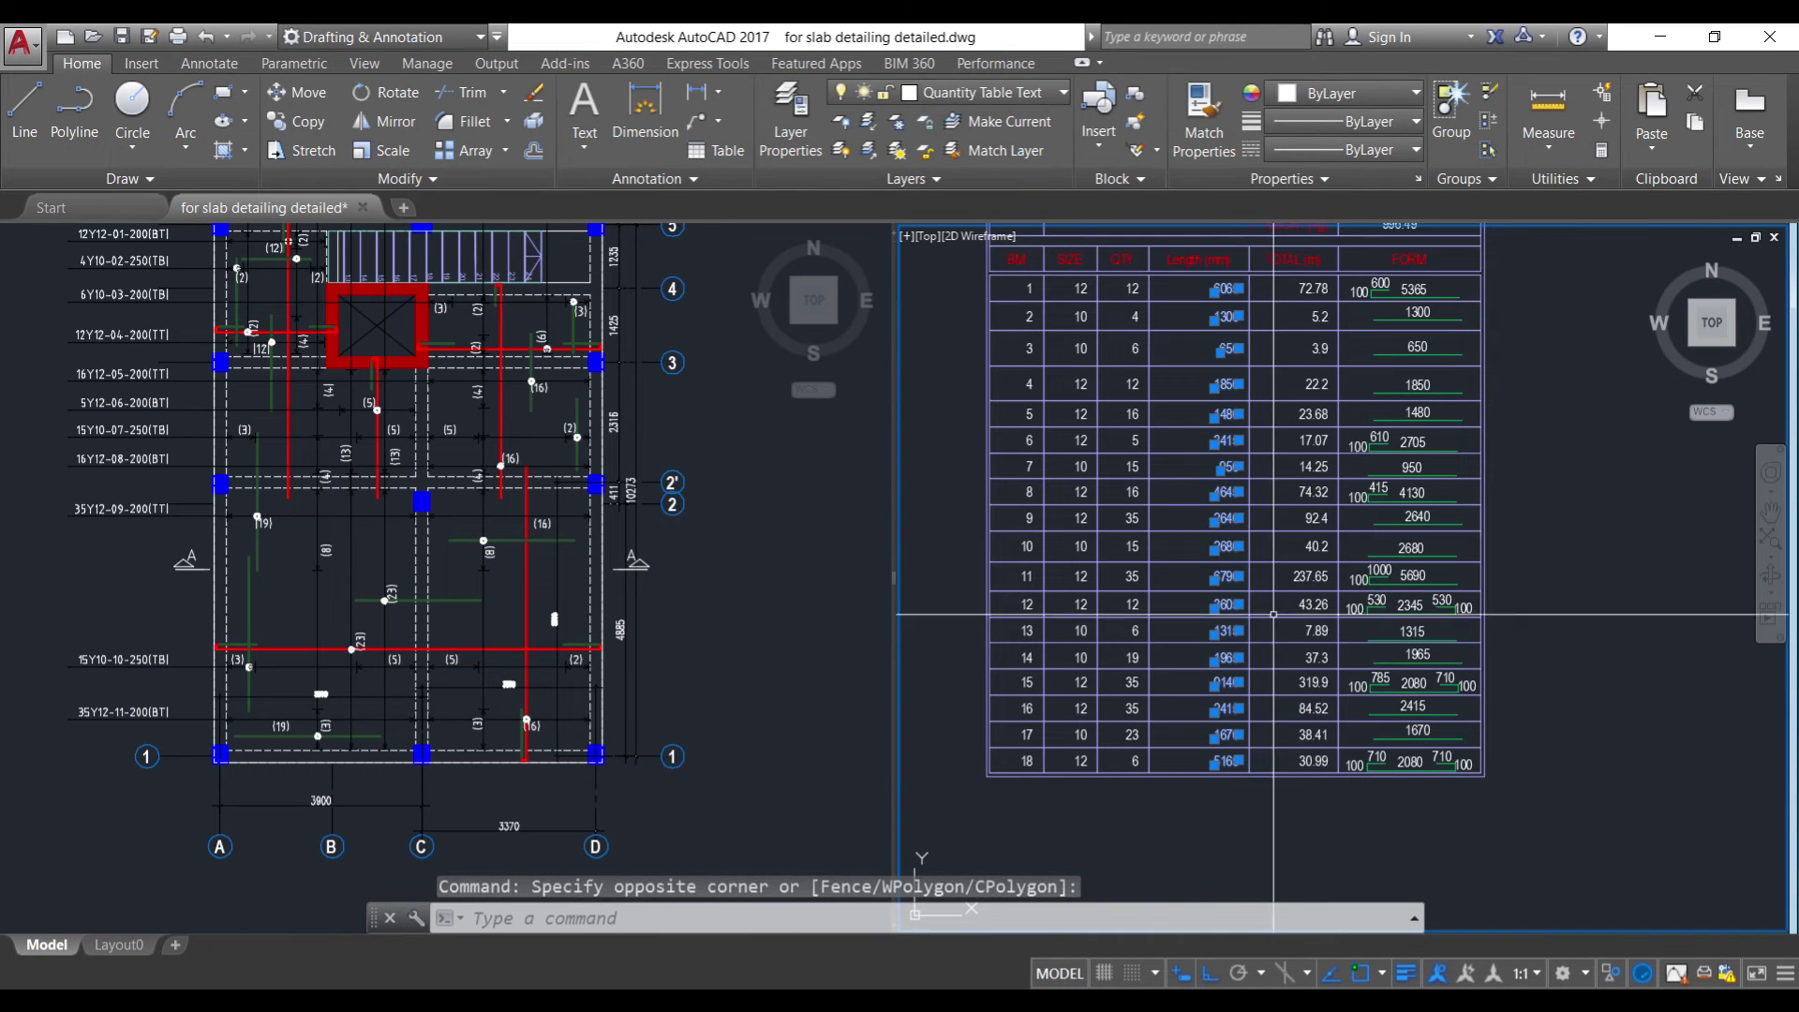
pyautogui.click(1342, 260)
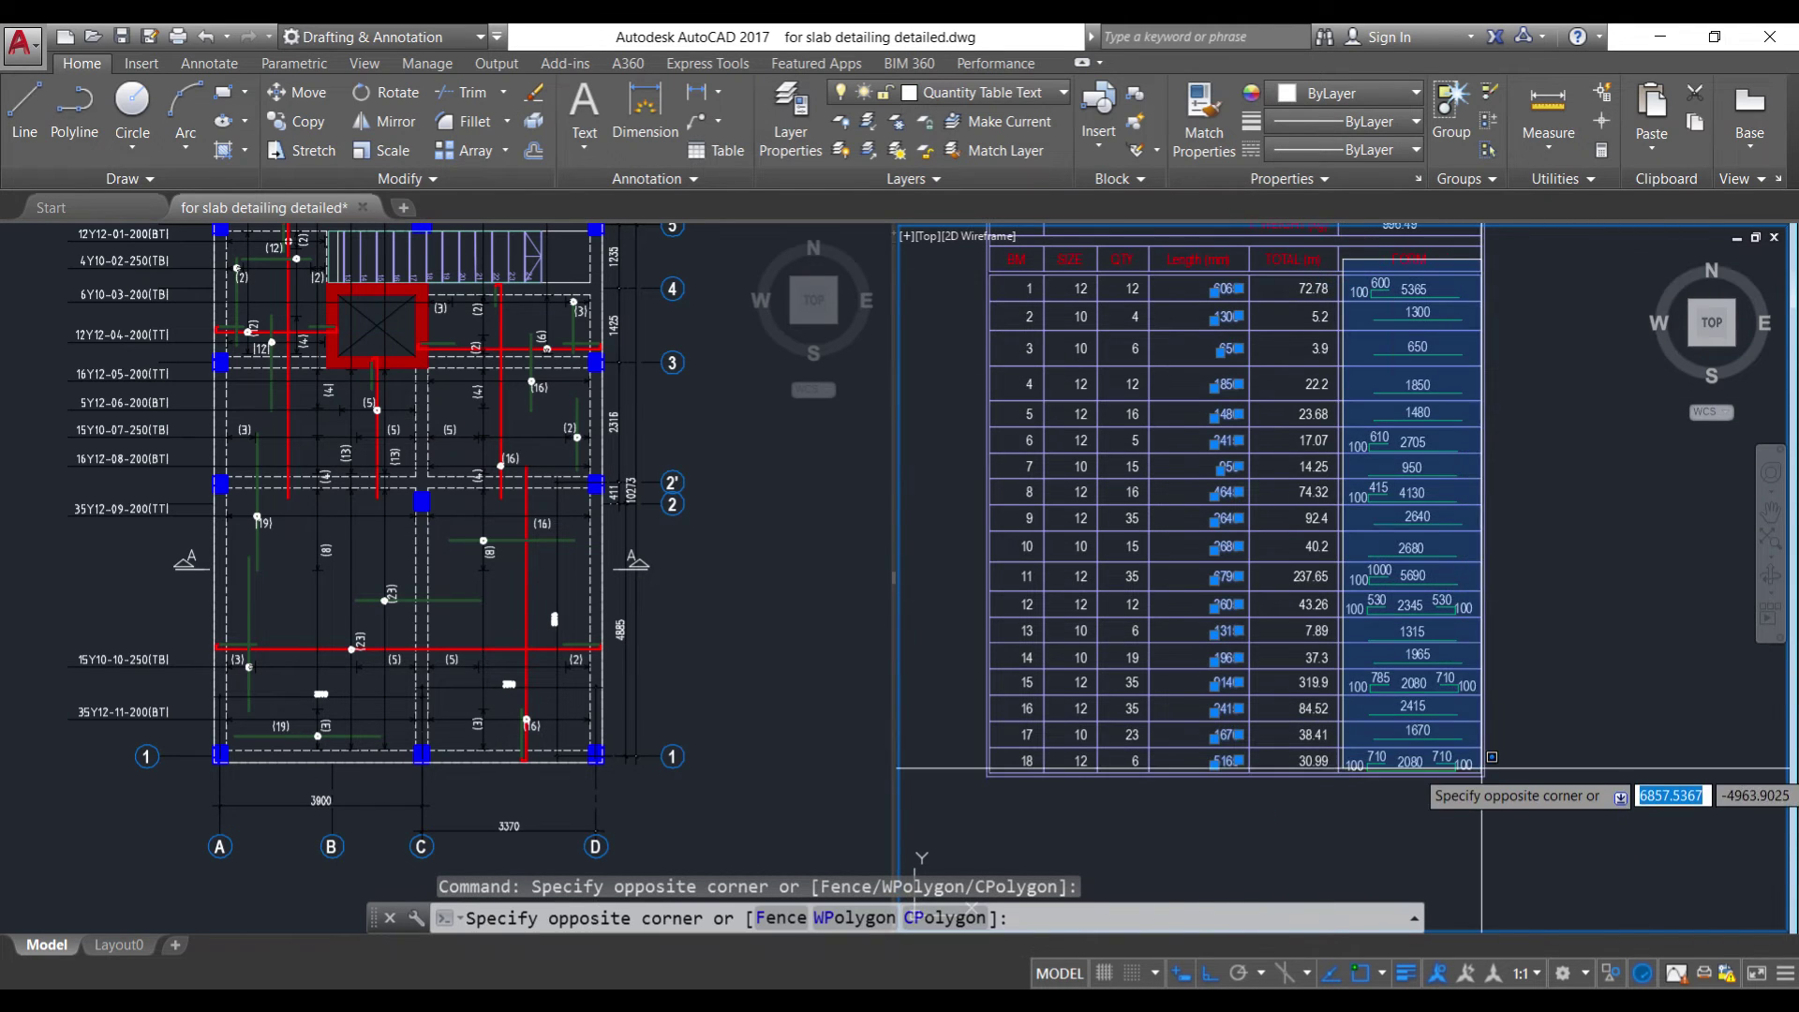
pyautogui.click(1413, 299)
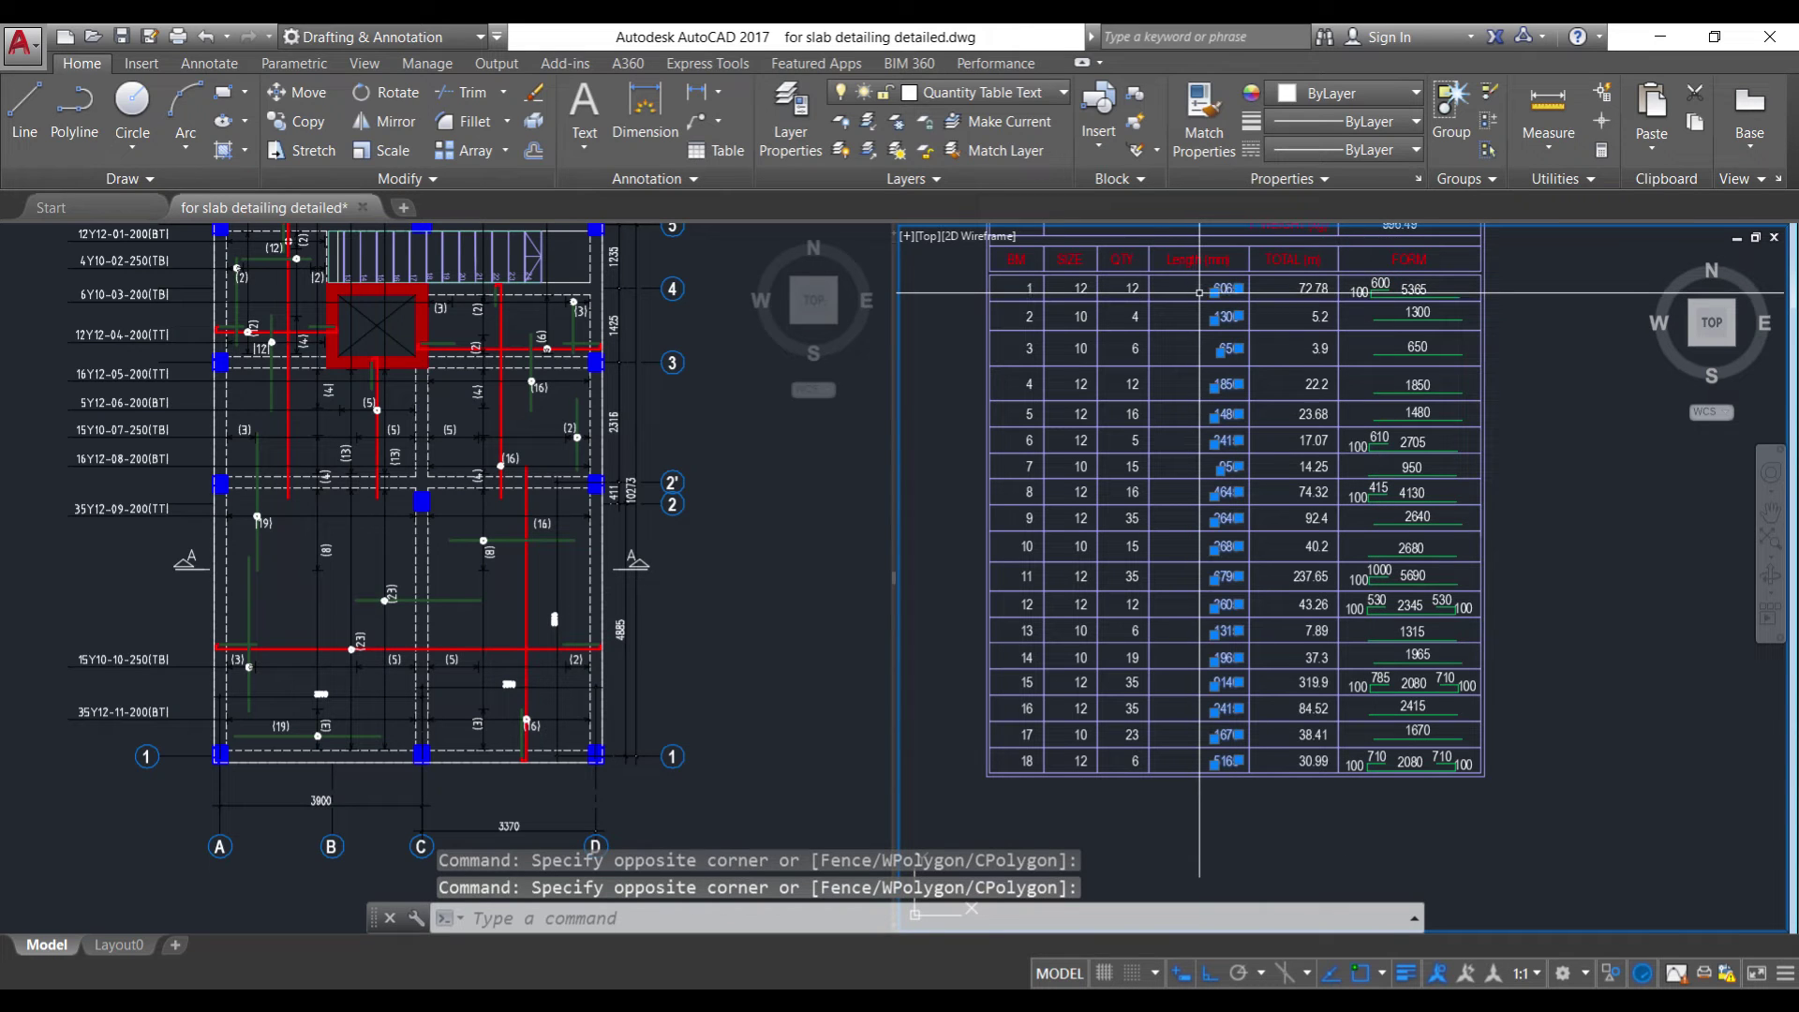
pyautogui.press('Escape')
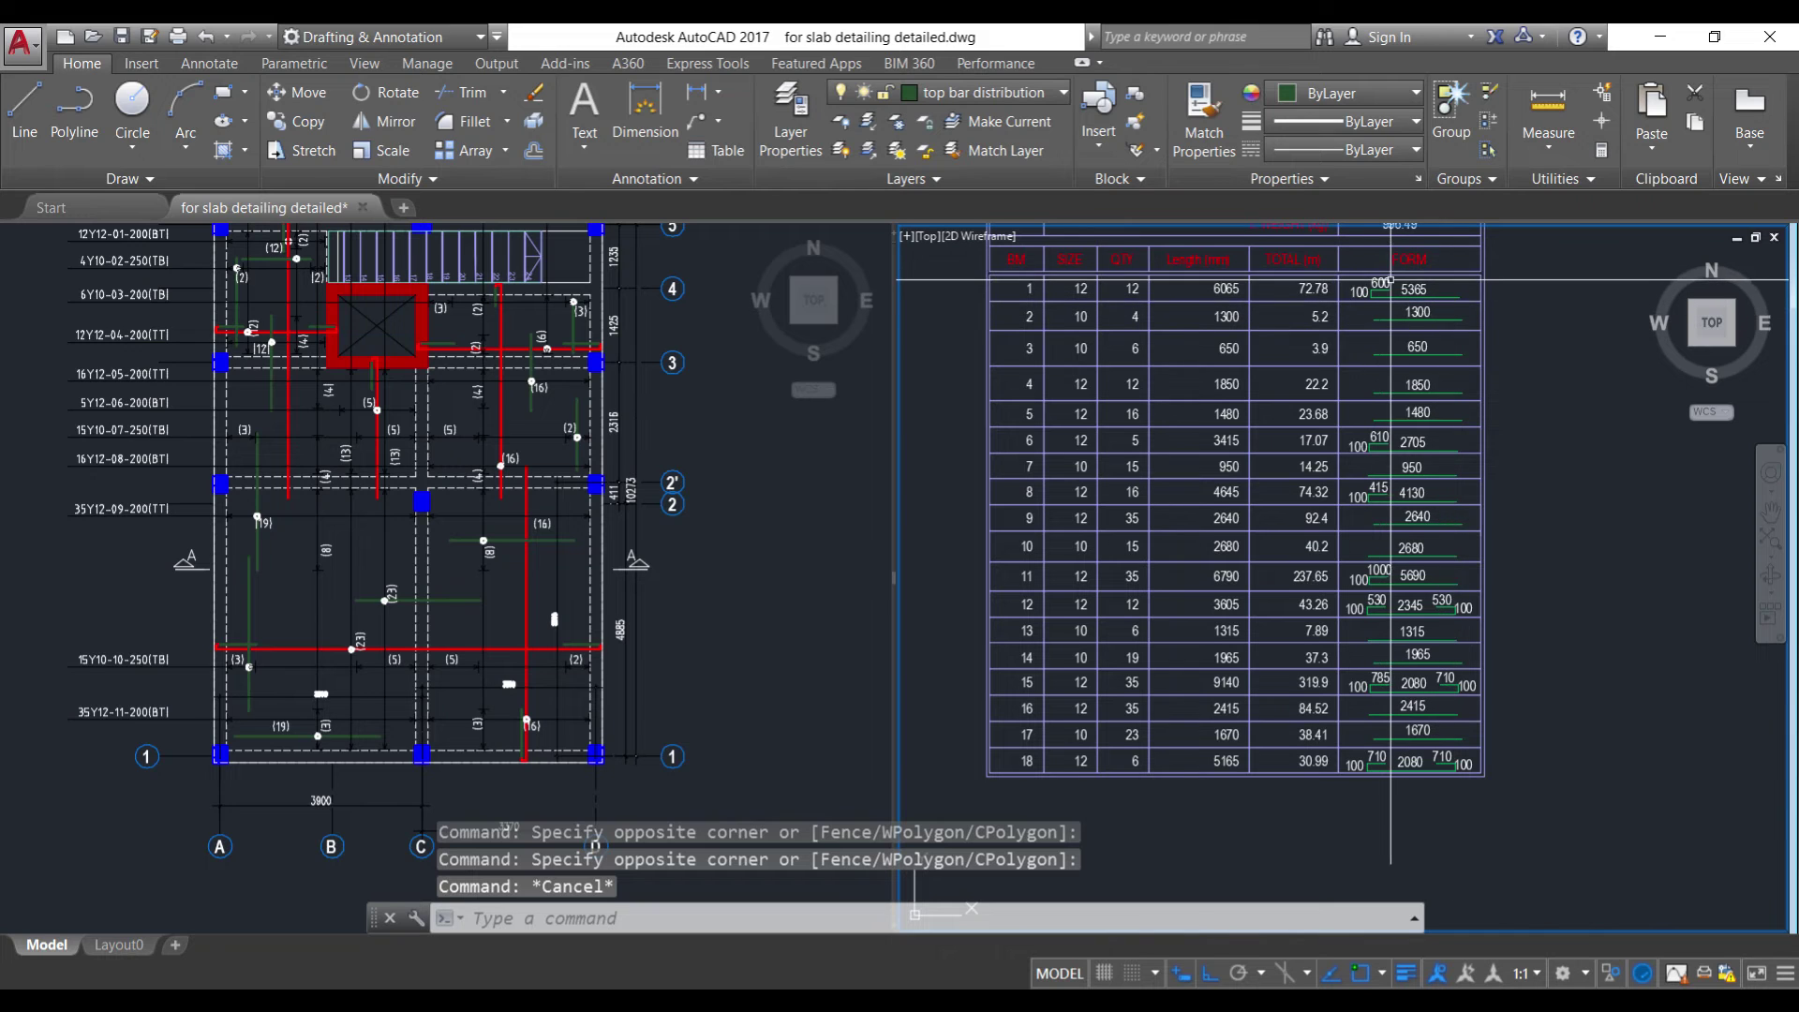
# - Review the FORM bar shapes and TOTAL (m) entries across the bar mark rows, up to the weight summary
pyautogui.scroll(2, 1367, 375)
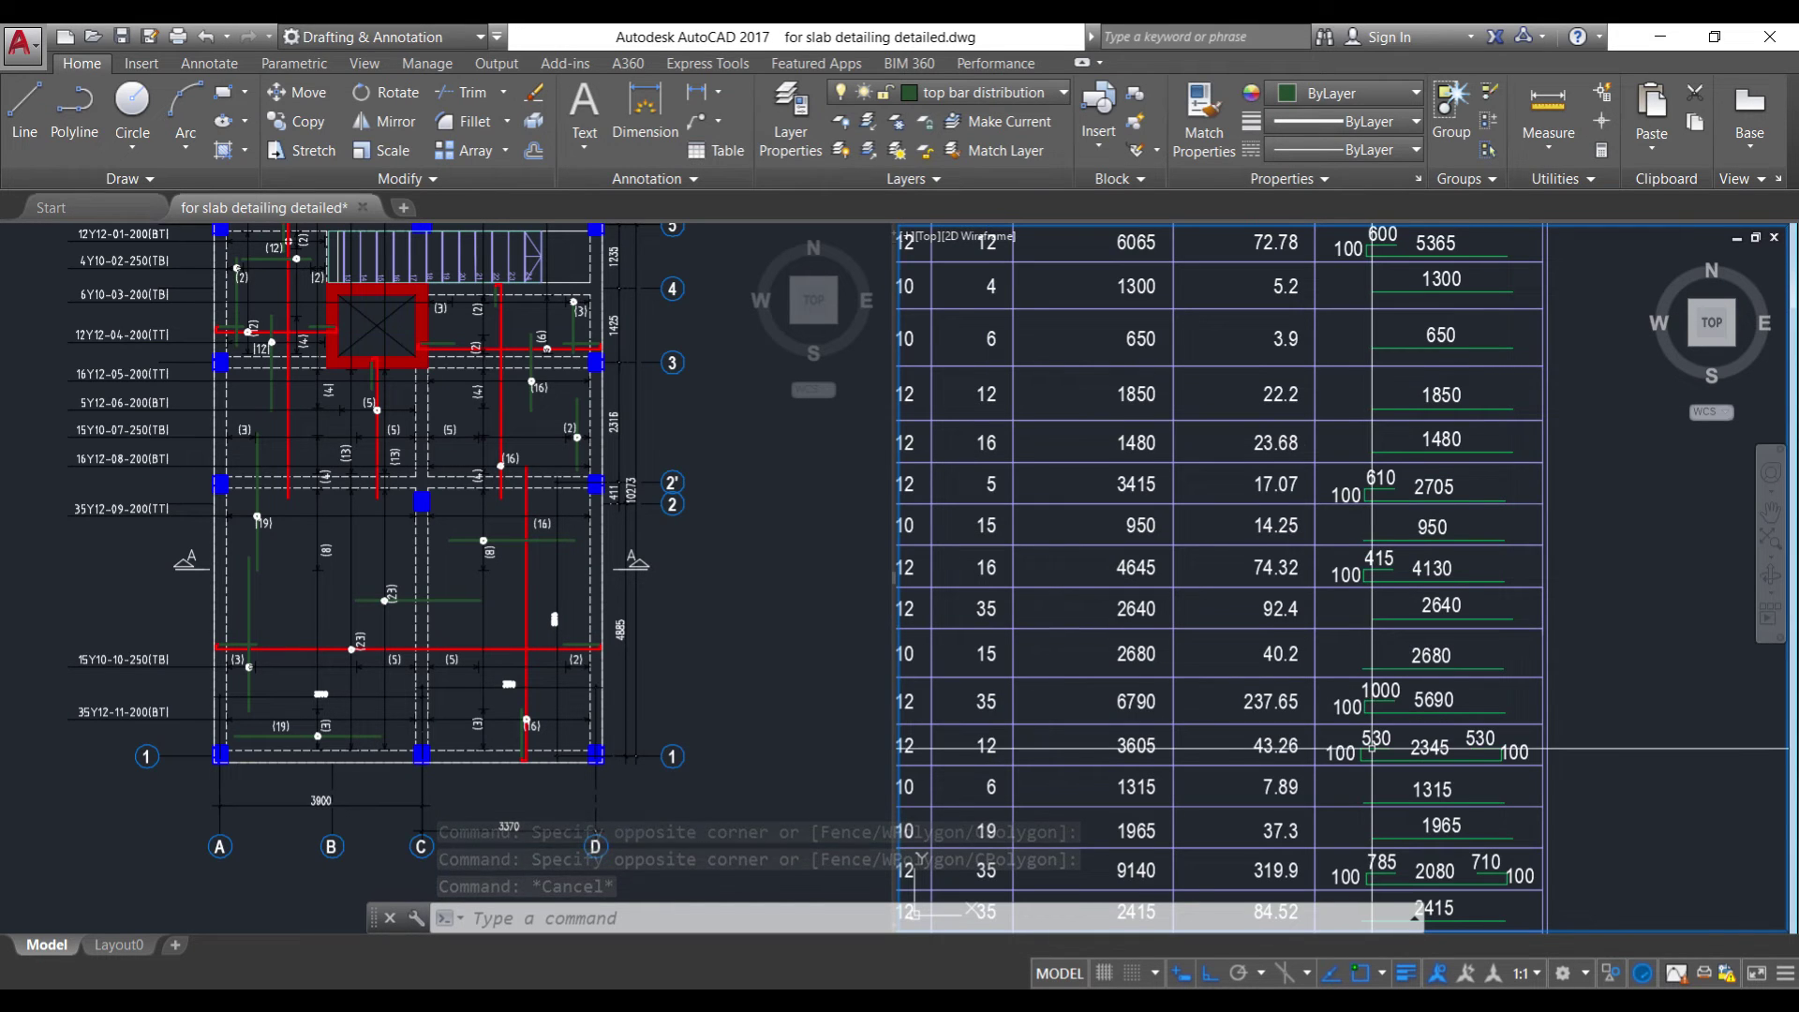
pyautogui.scroll(-2, 1370, 644)
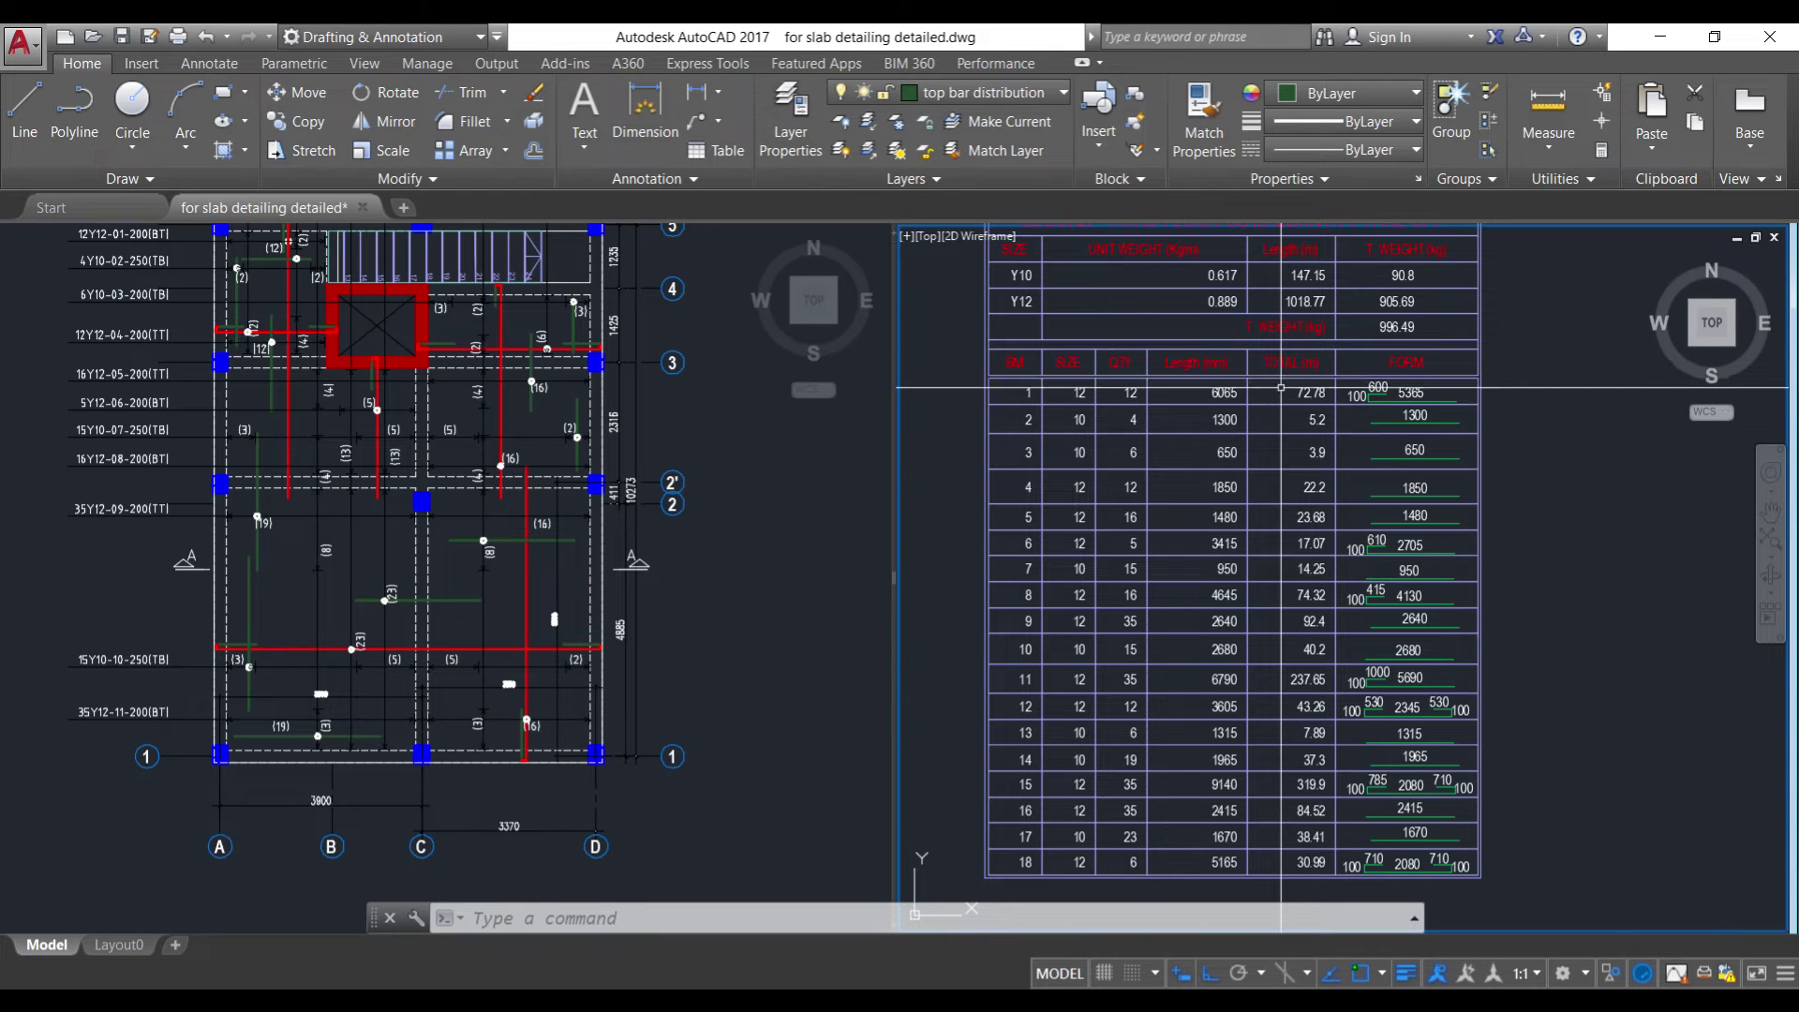
pyautogui.scroll(-2, 1281, 382)
pyautogui.scroll(2, 1277, 322)
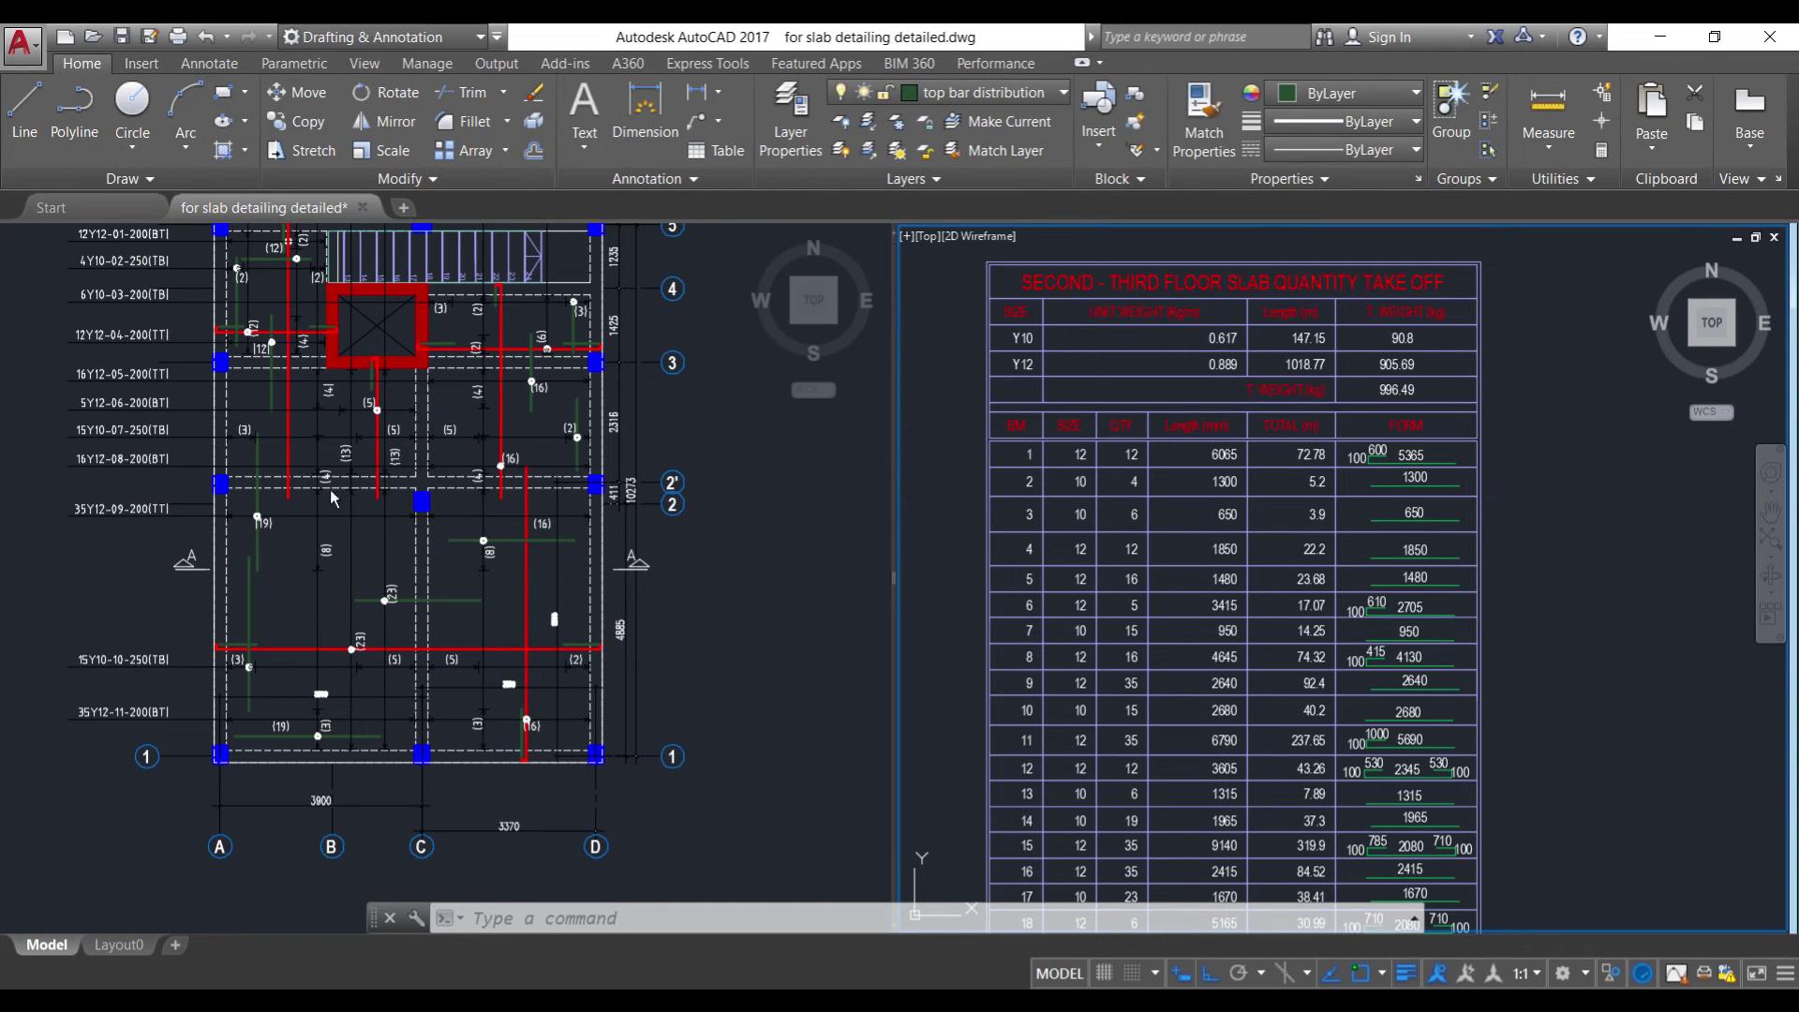
# - Examine the second-third floor plan and the bar labels around grids A and C
pyautogui.click(345, 521)
pyautogui.scroll(-3, 467, 493)
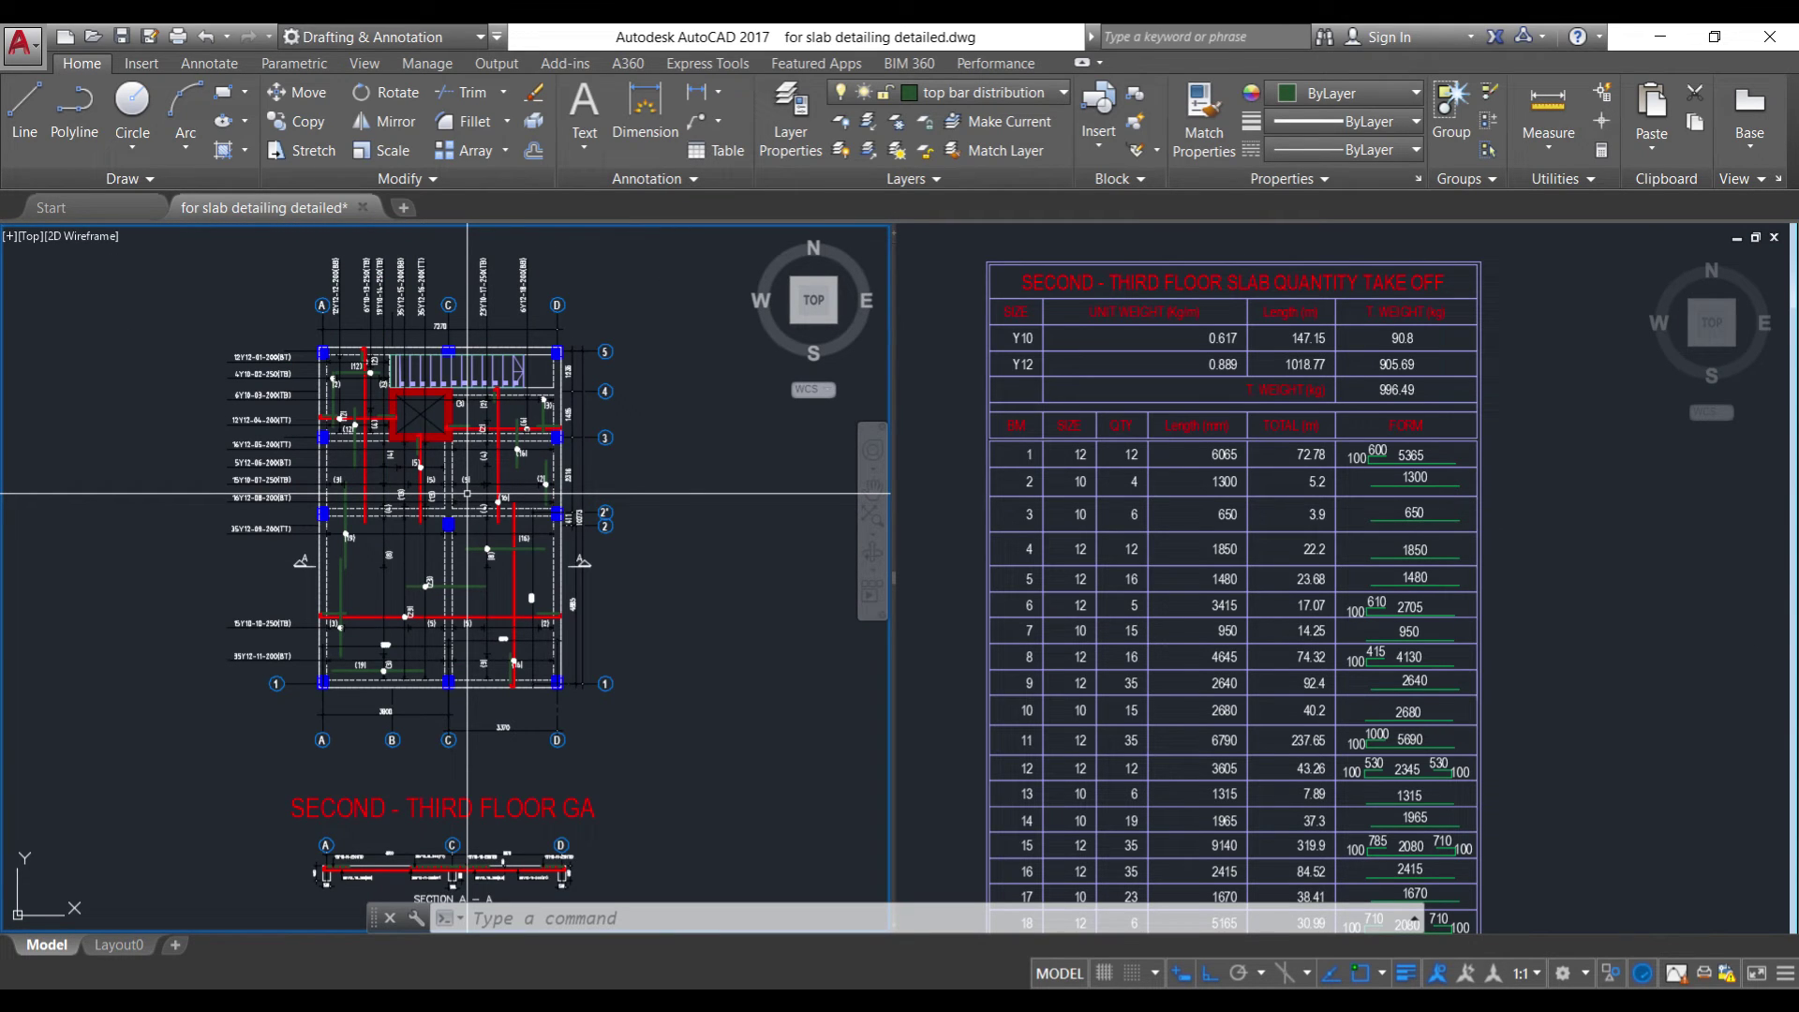
pyautogui.scroll(5, 466, 493)
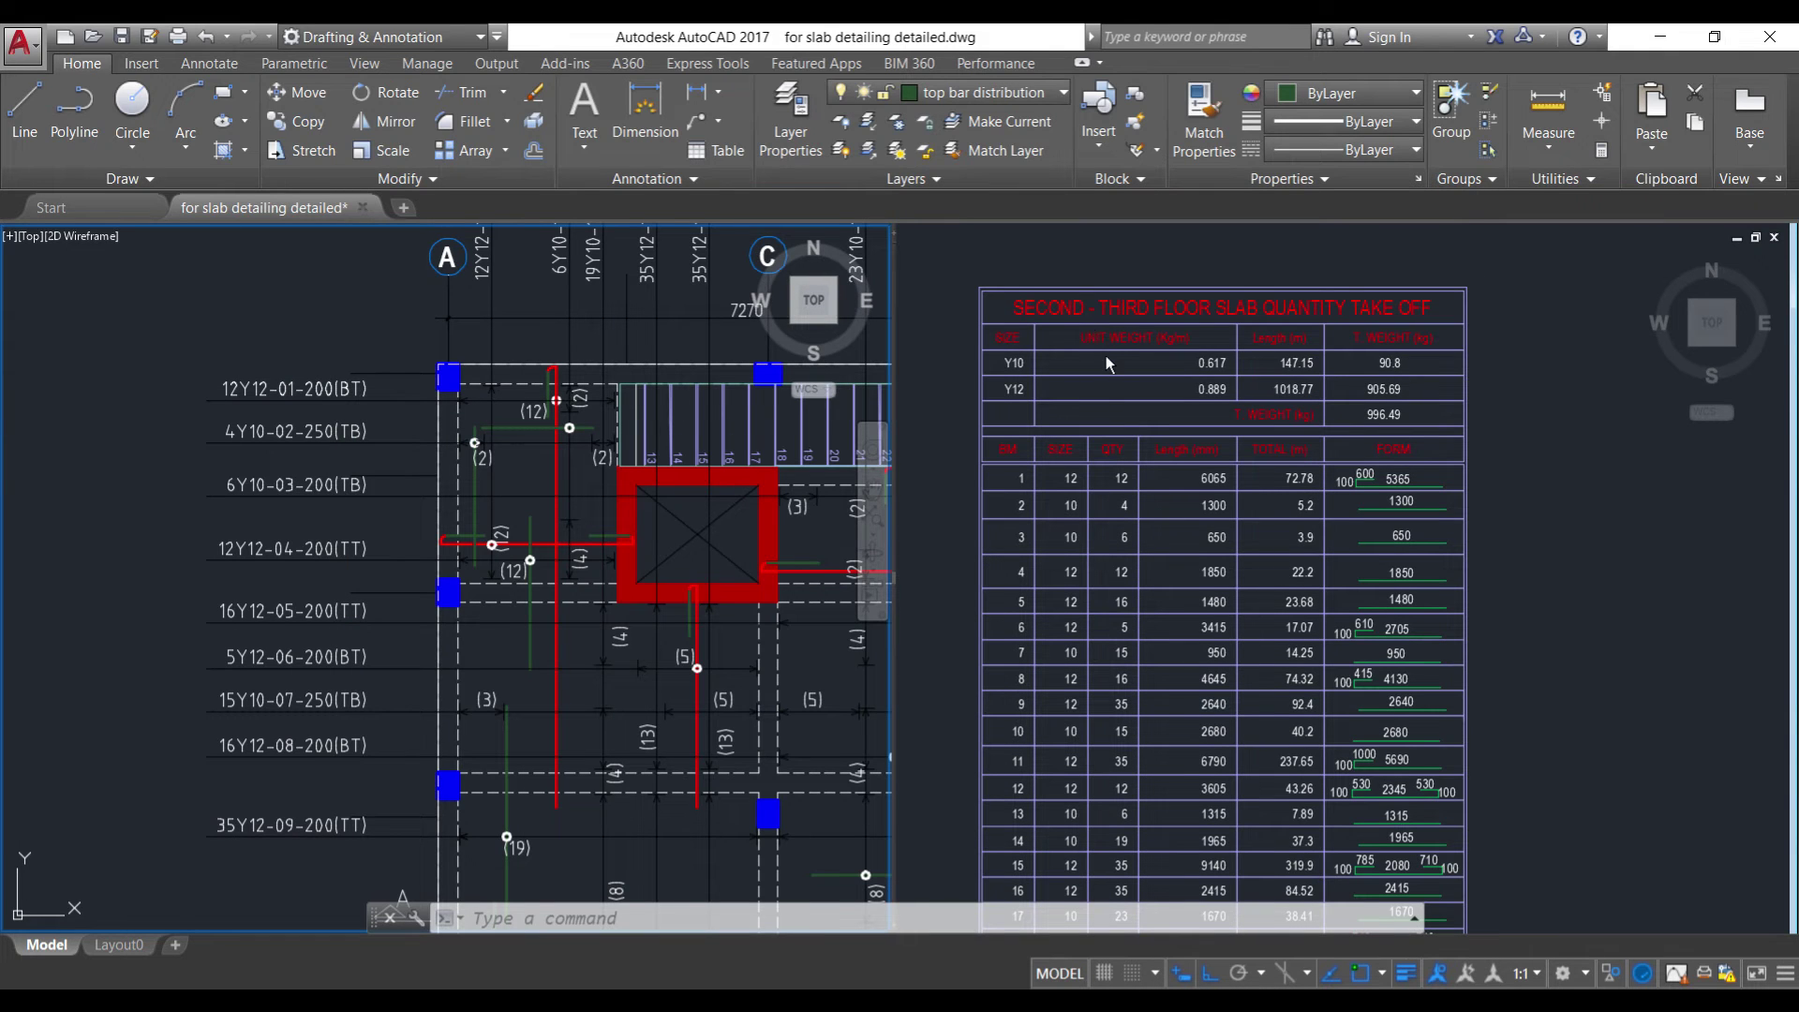
# - Outline the Y10 and Y12 rows of the weight summary and examine their UNIT WEIGHT (Kg/m) entries
pyautogui.click(1076, 380)
pyautogui.scroll(2, 980, 361)
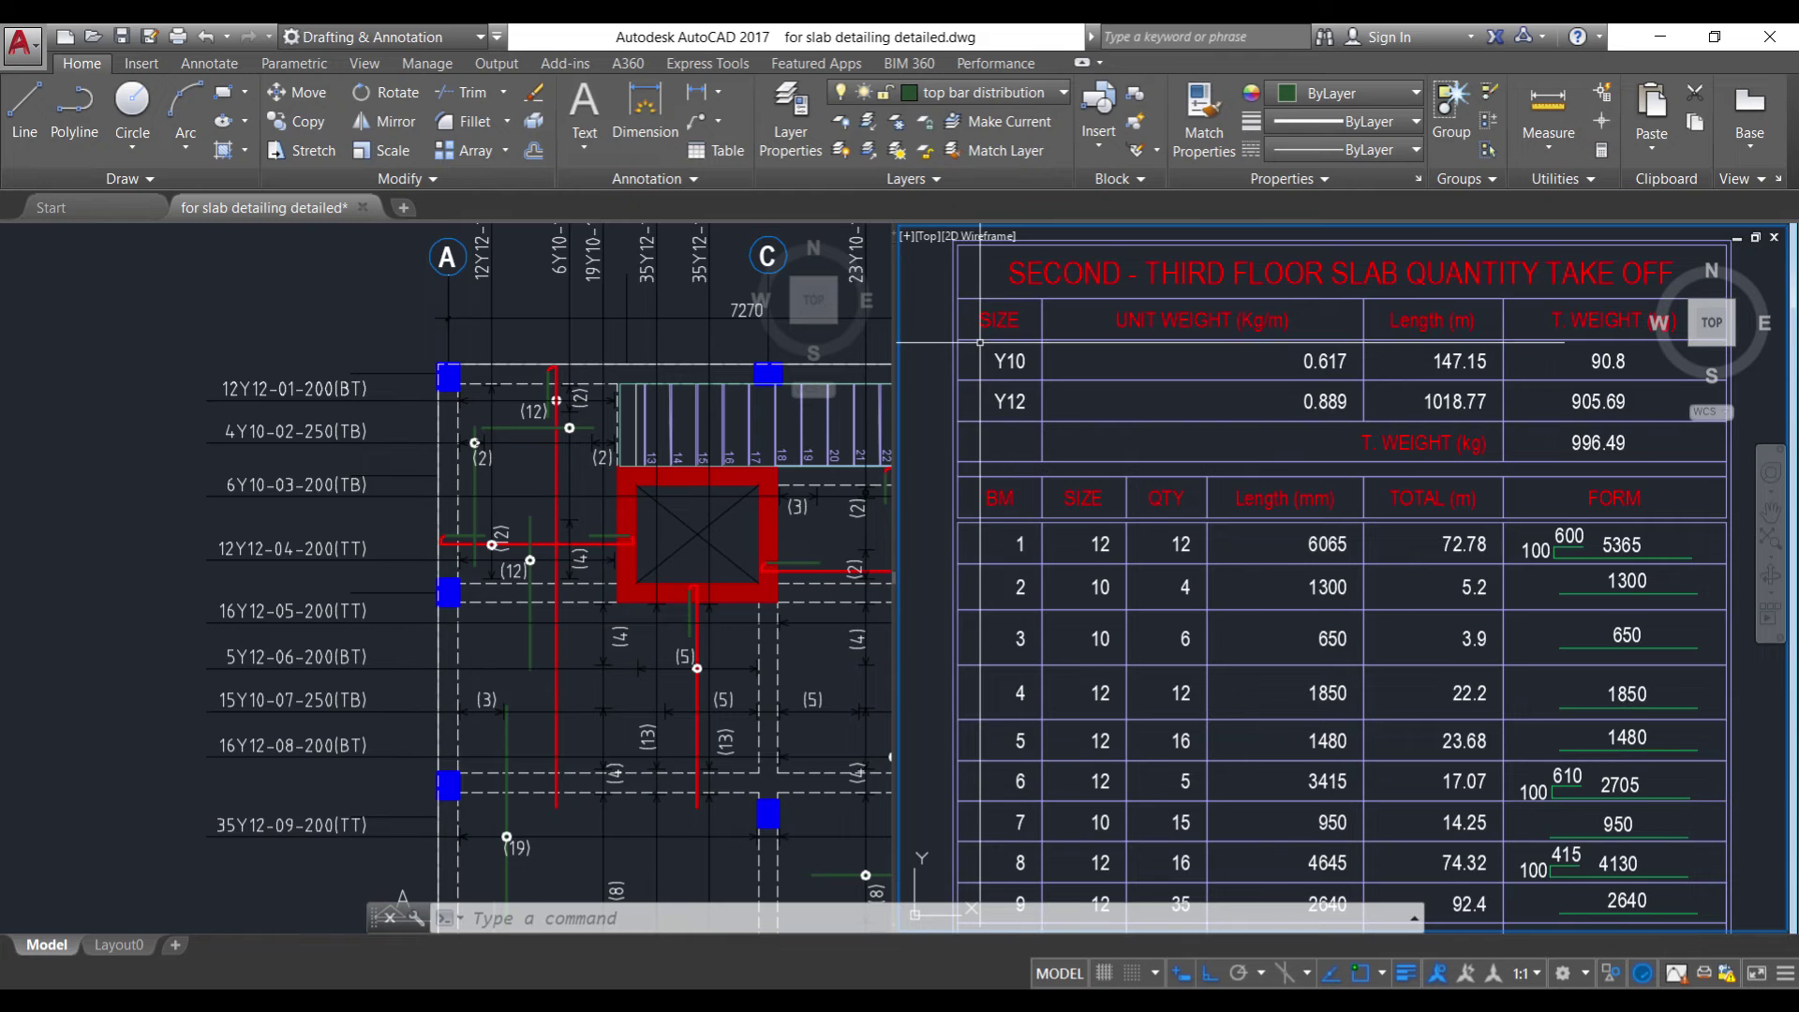
pyautogui.scroll(-2, 977, 349)
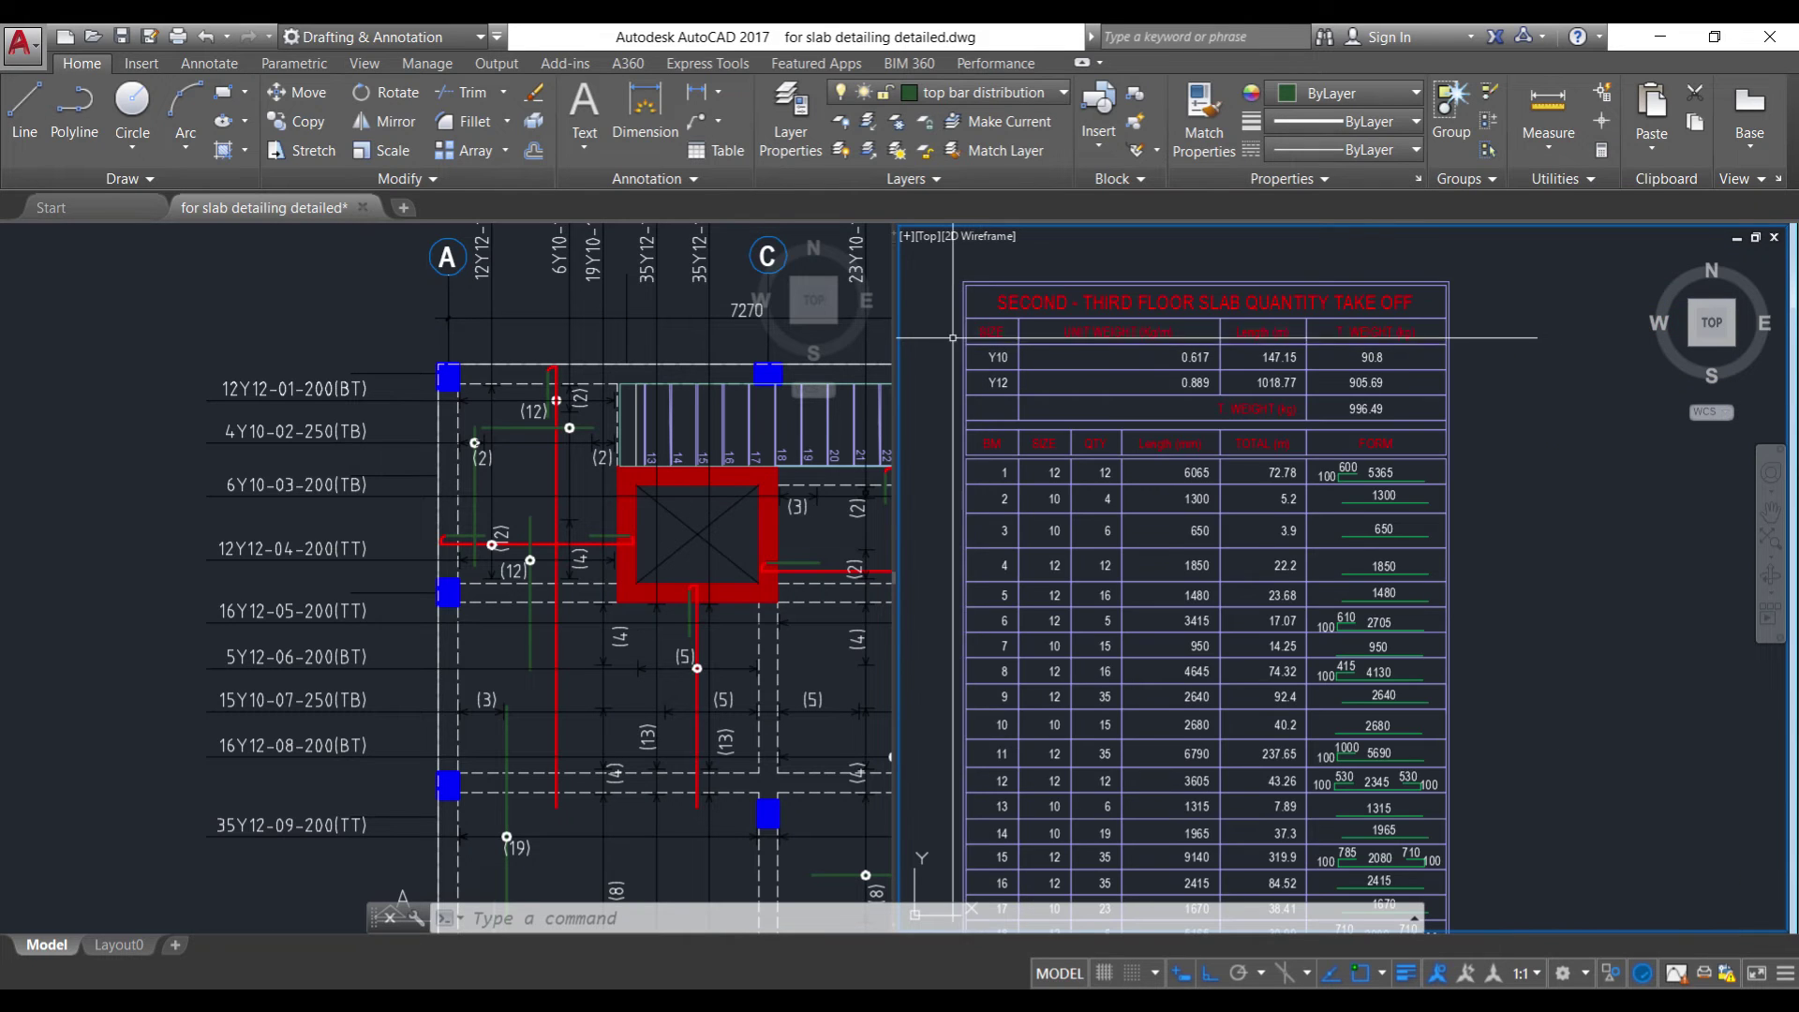
pyautogui.click(952, 337)
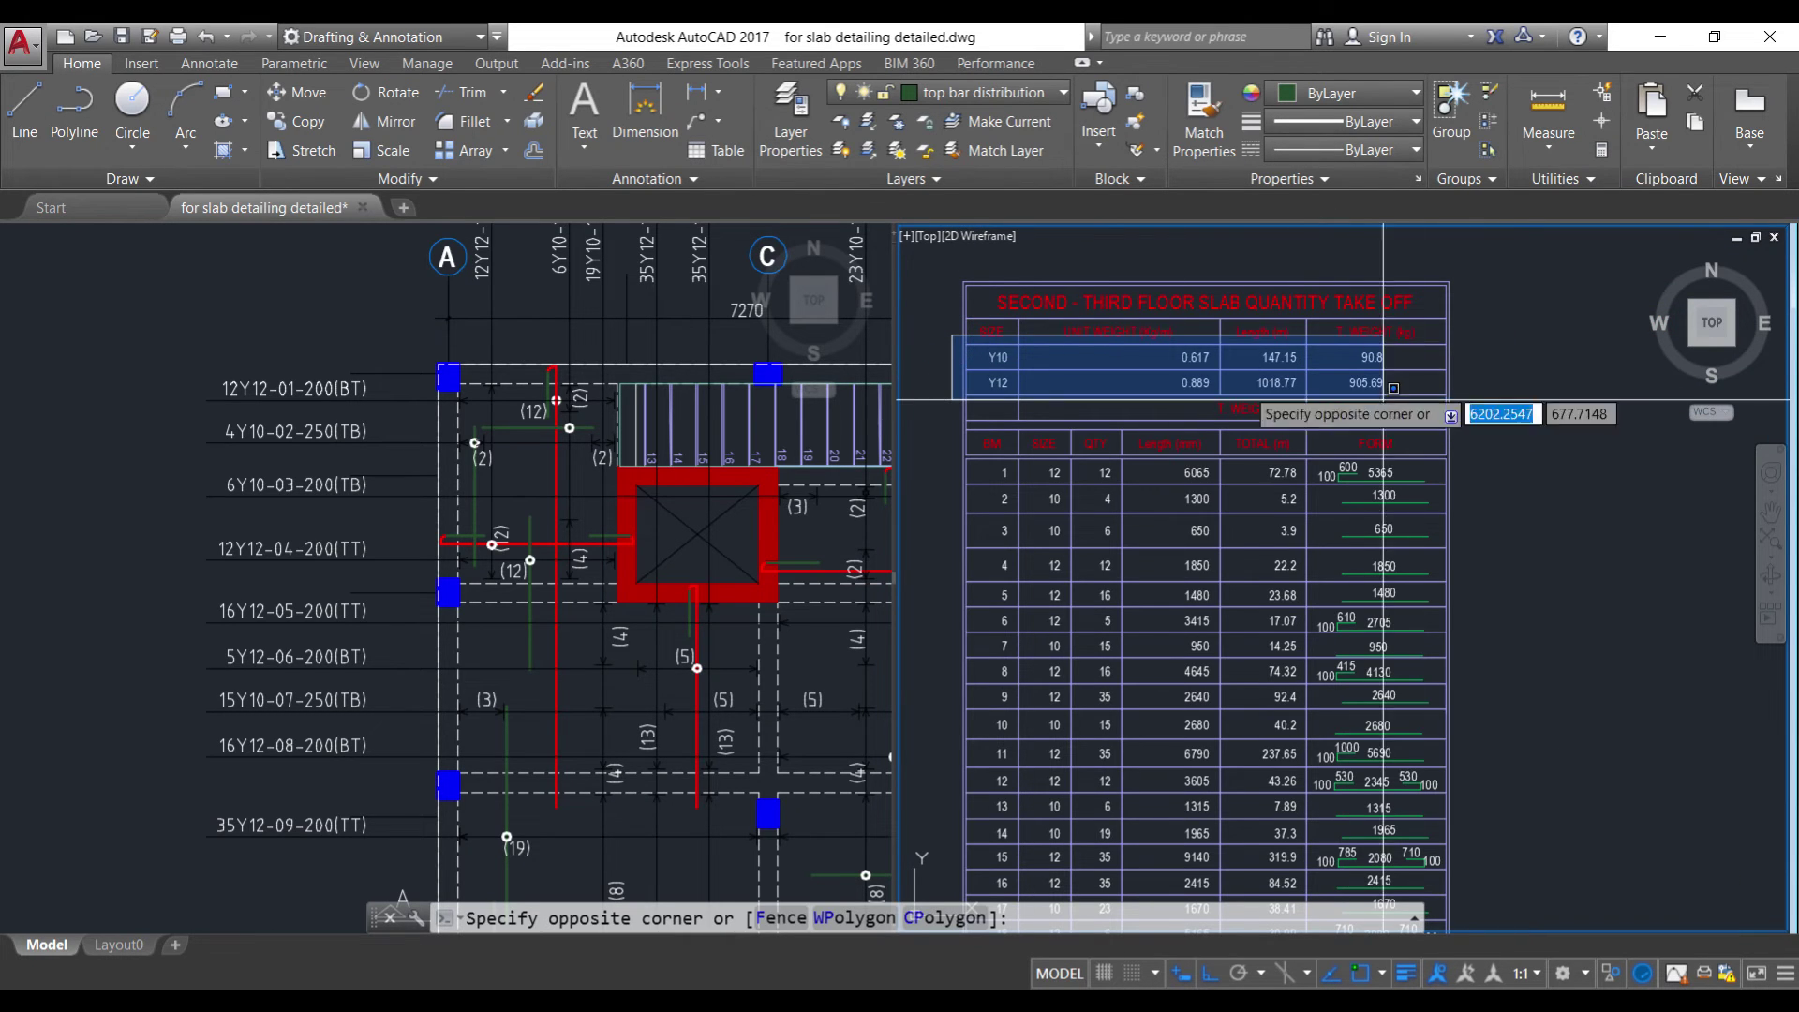
pyautogui.click(999, 358)
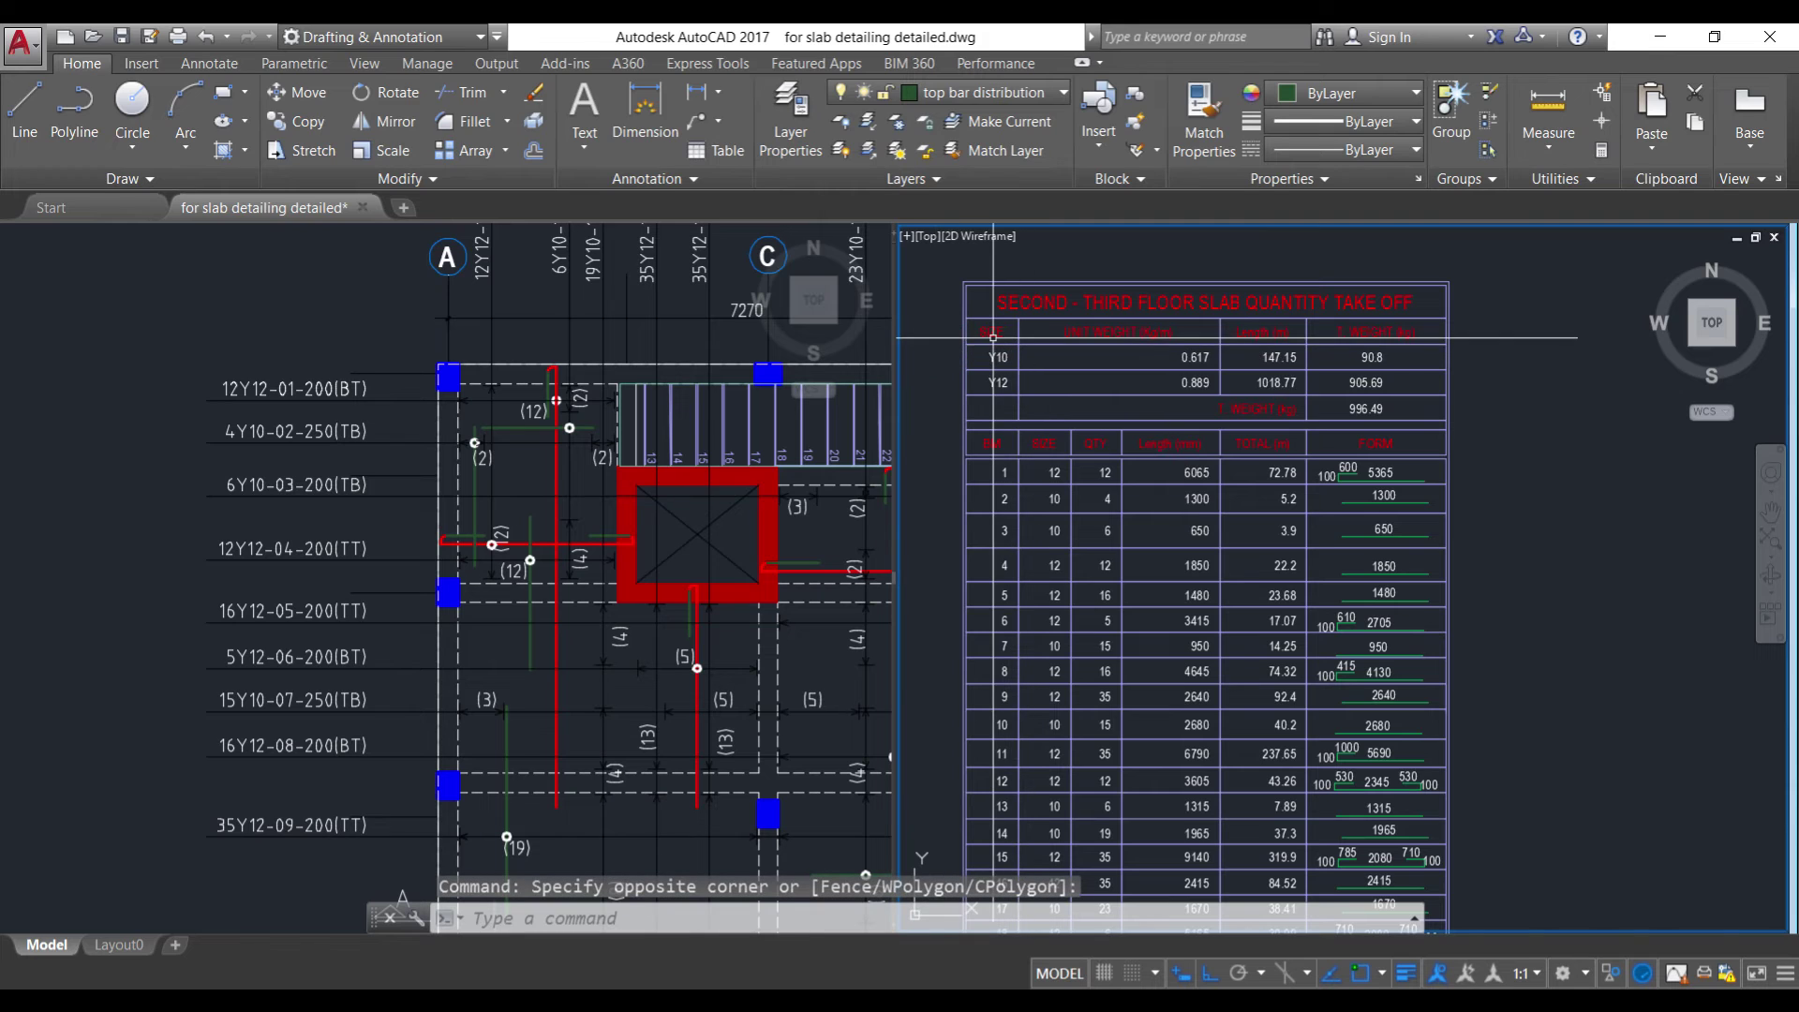
pyautogui.scroll(2, 999, 356)
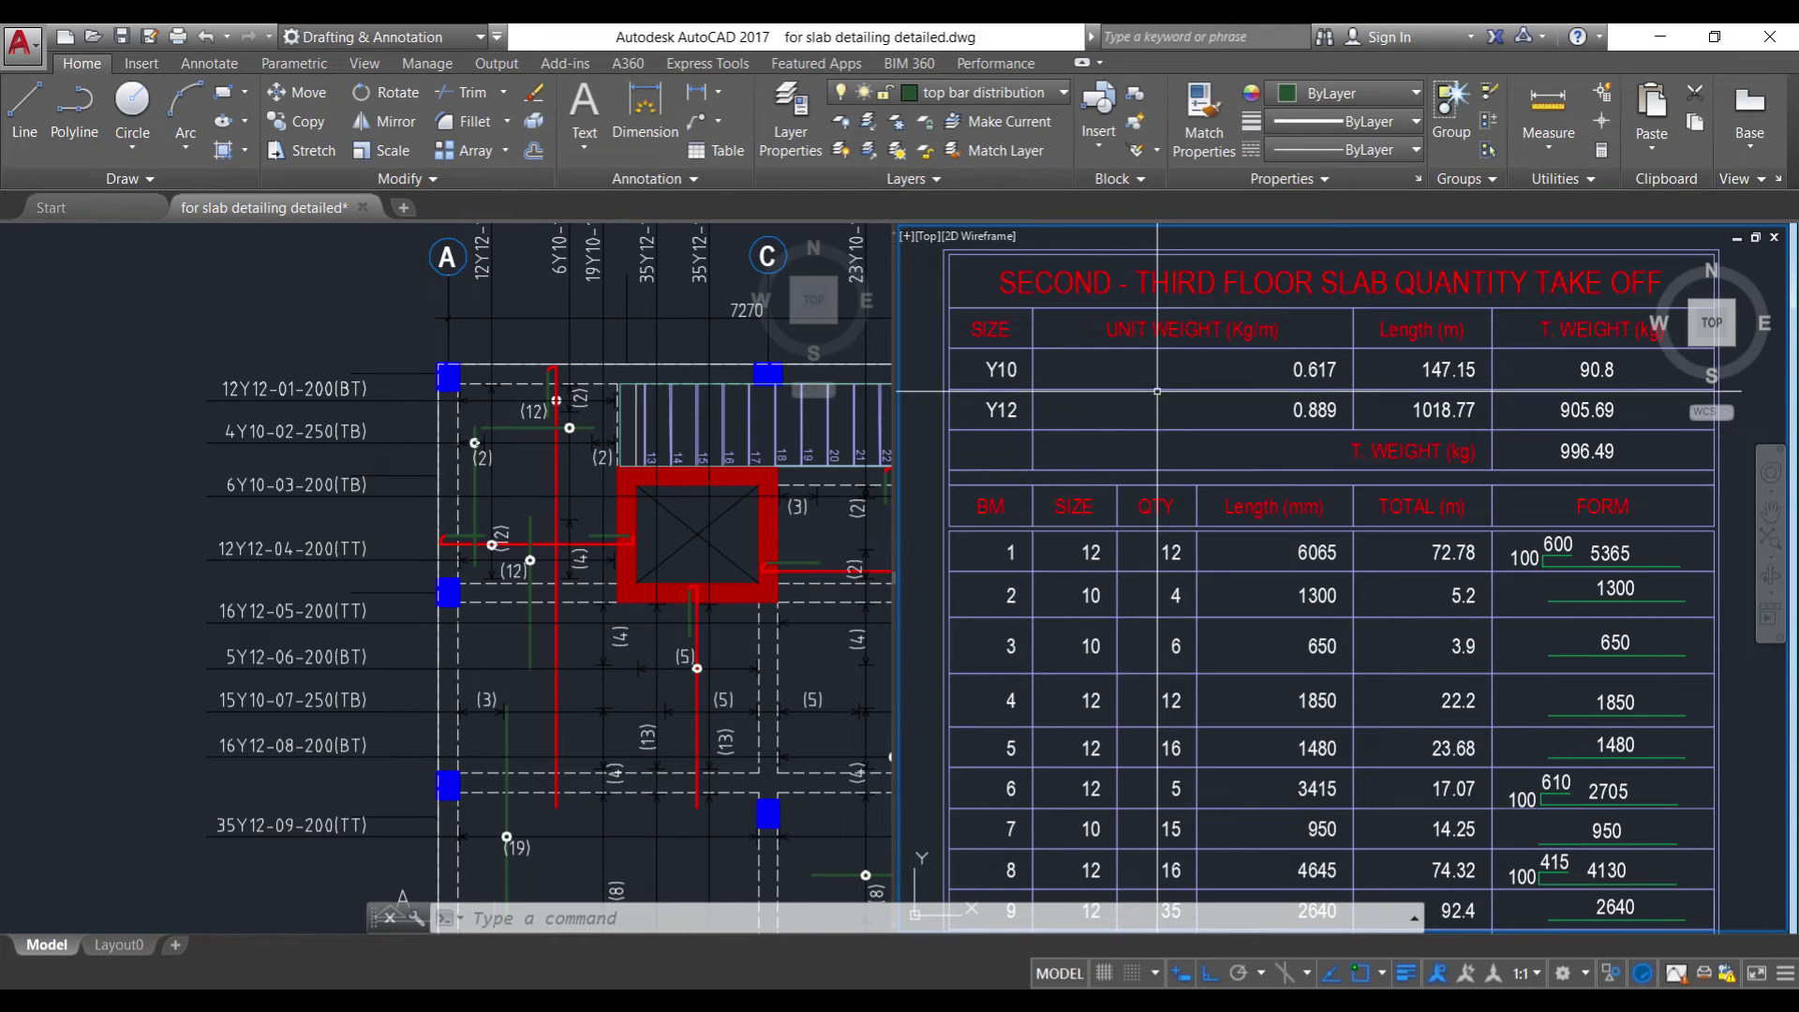
# - Switch to Calculator, compute the Y10 unit weight as 10 squared divided by 162, and return to the drawing
pyautogui.hotkey('alt', 'Tab')
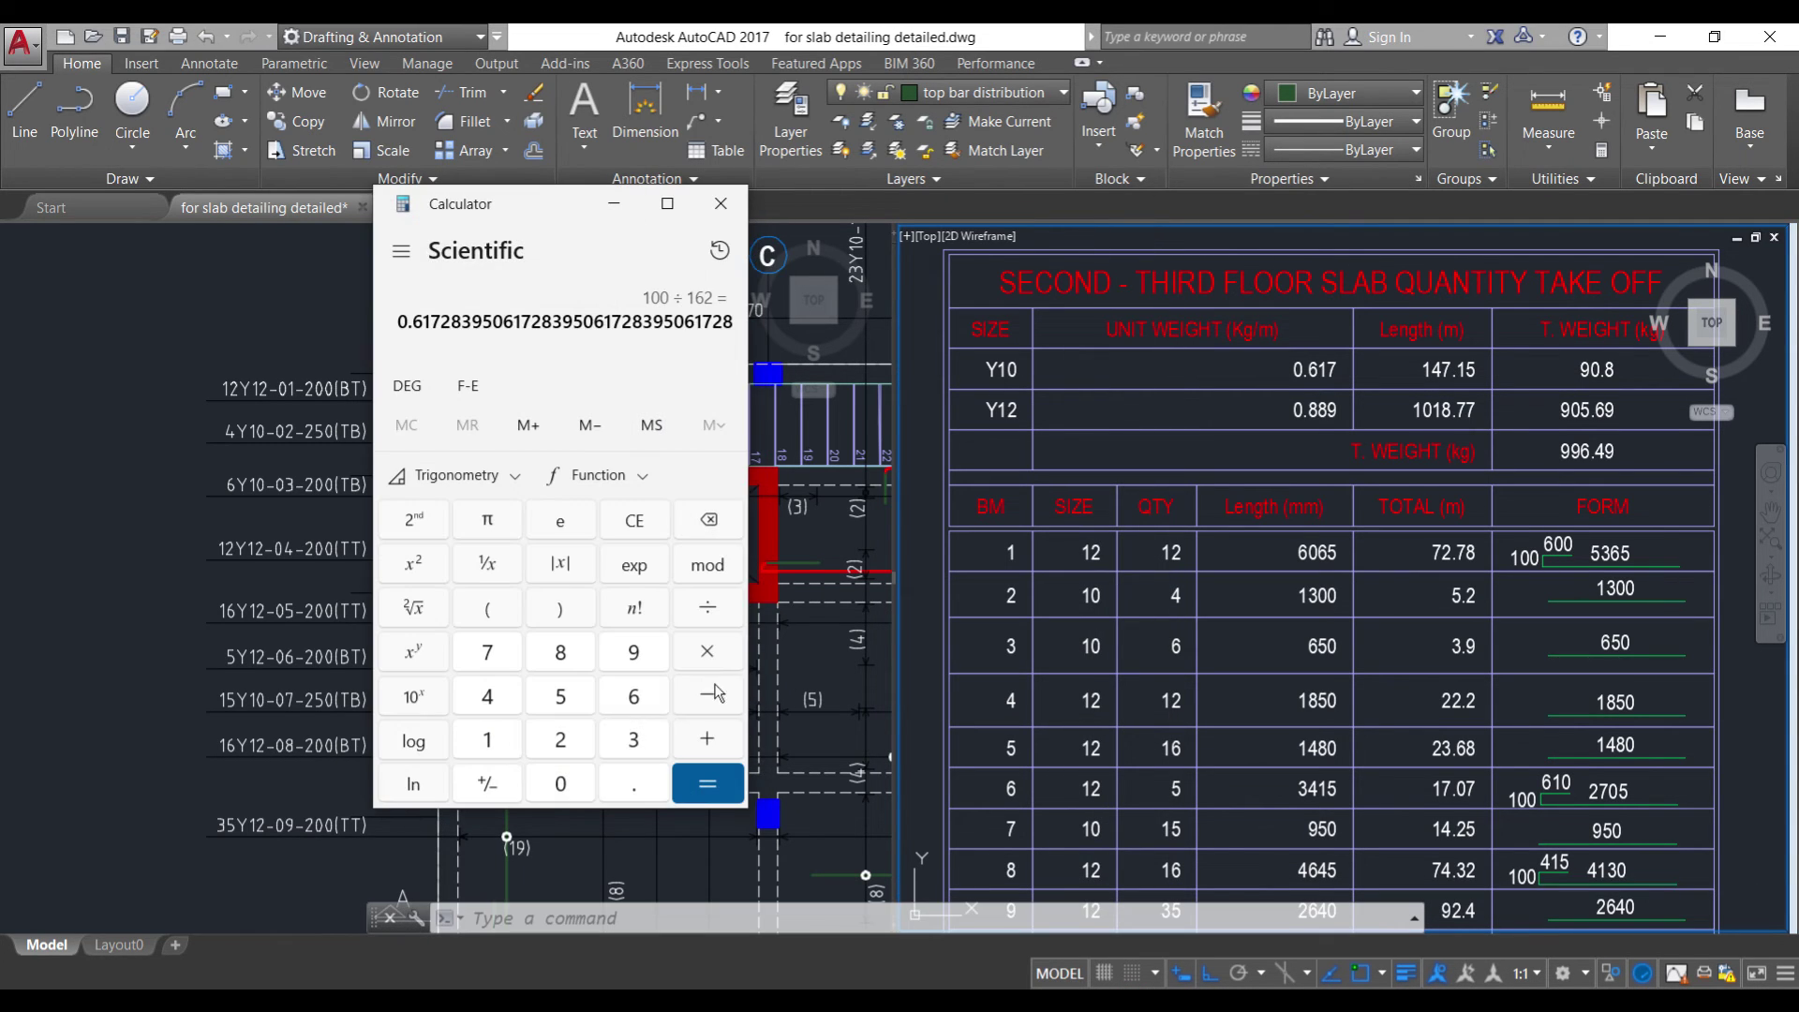
pyautogui.click(492, 738)
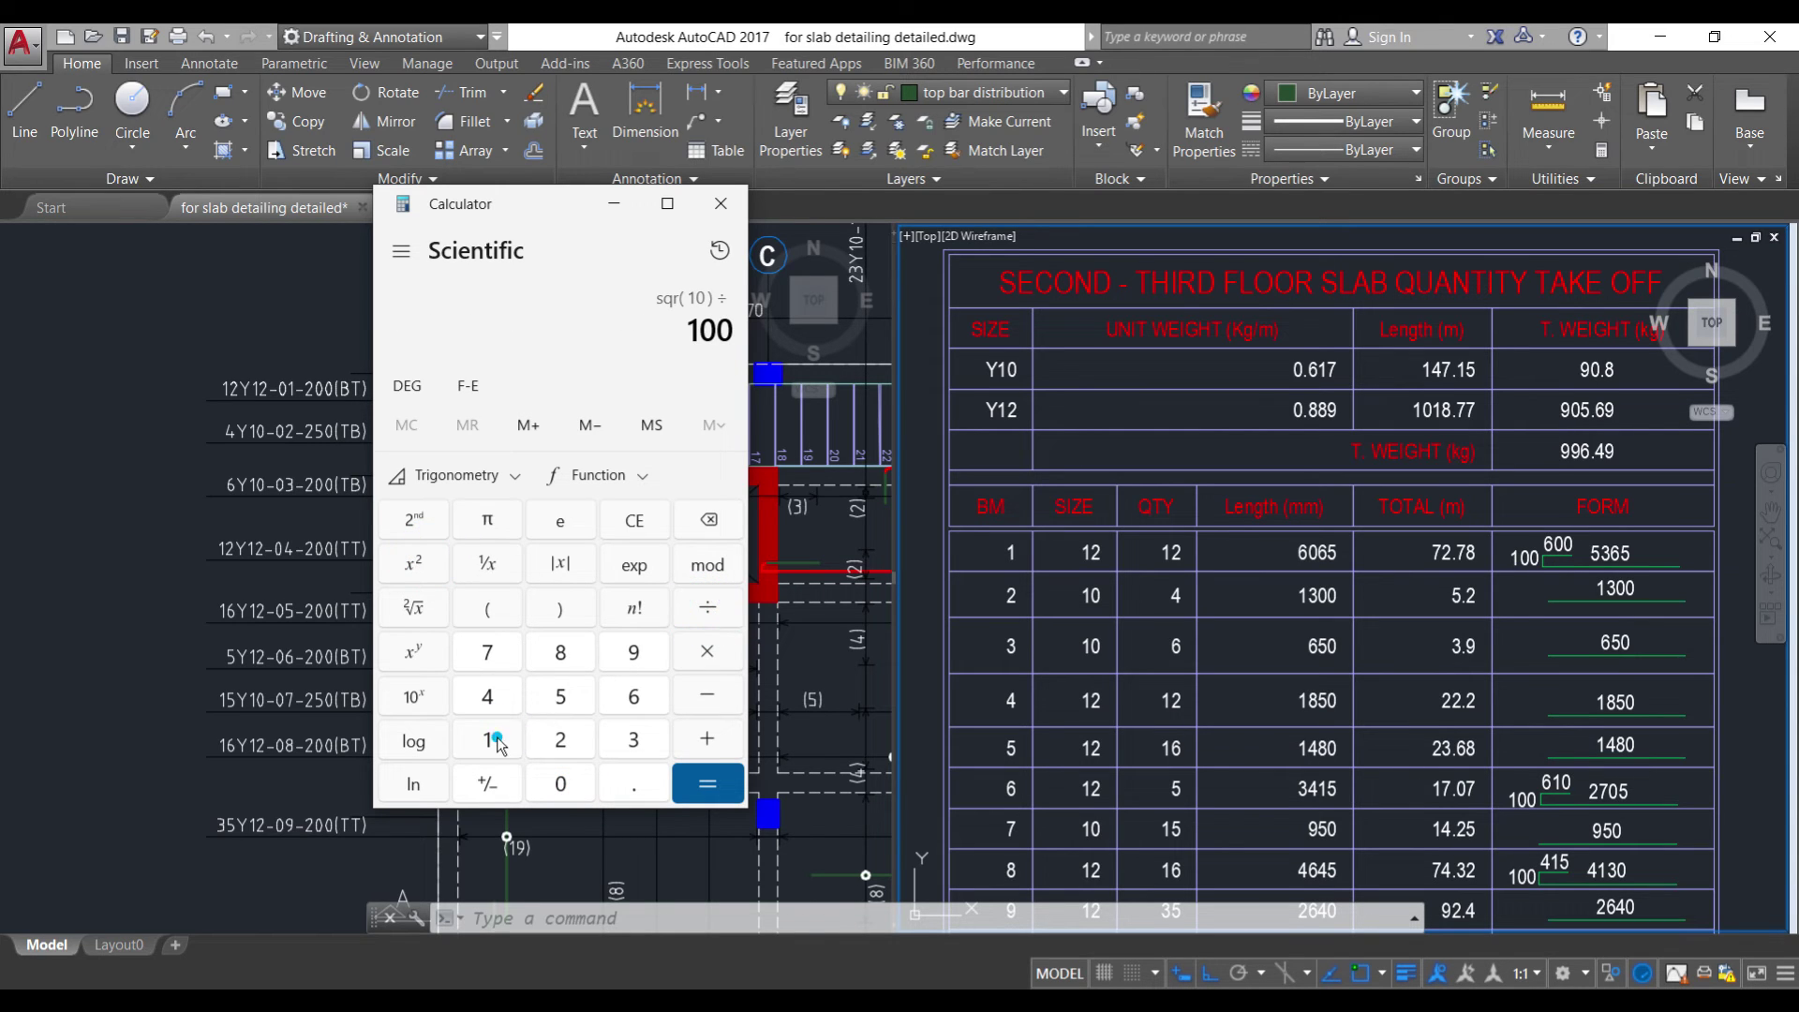
pyautogui.click(682, 783)
pyautogui.click(614, 208)
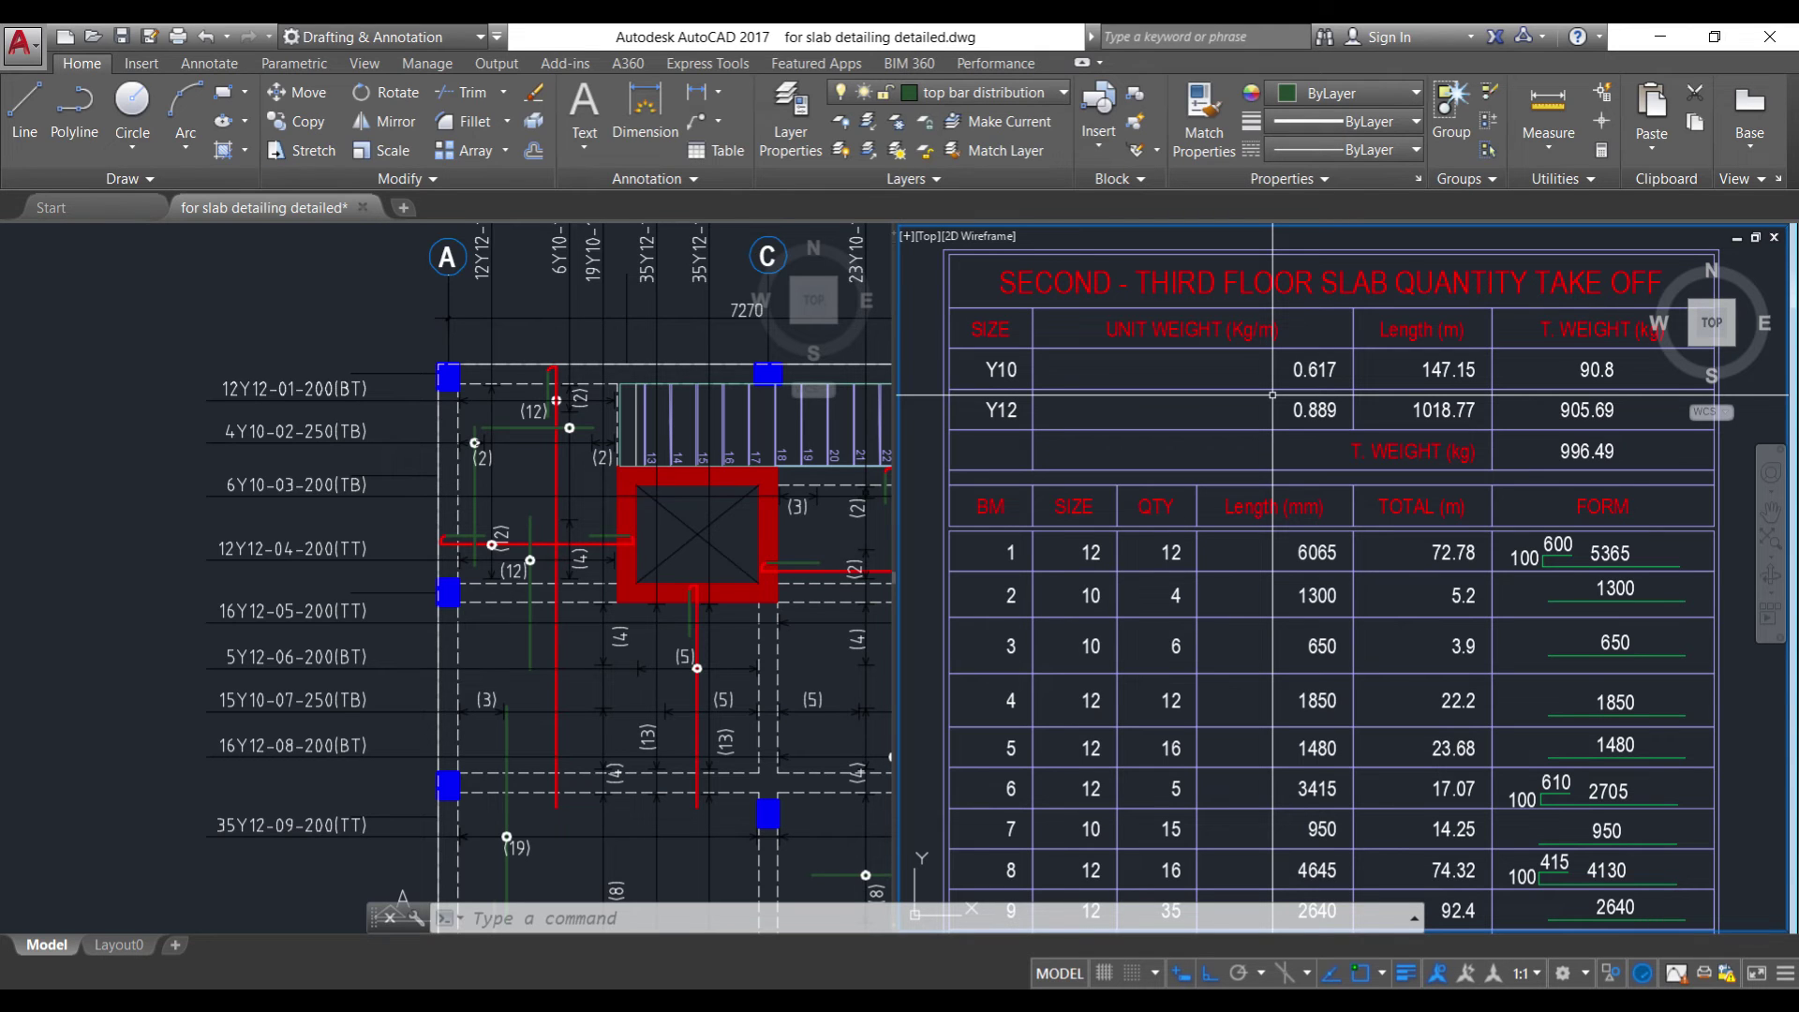
# - Point out the Y10 Length (m) entry in the summary and select the size 10 rows BM 2 and BM 3
pyautogui.click(1404, 354)
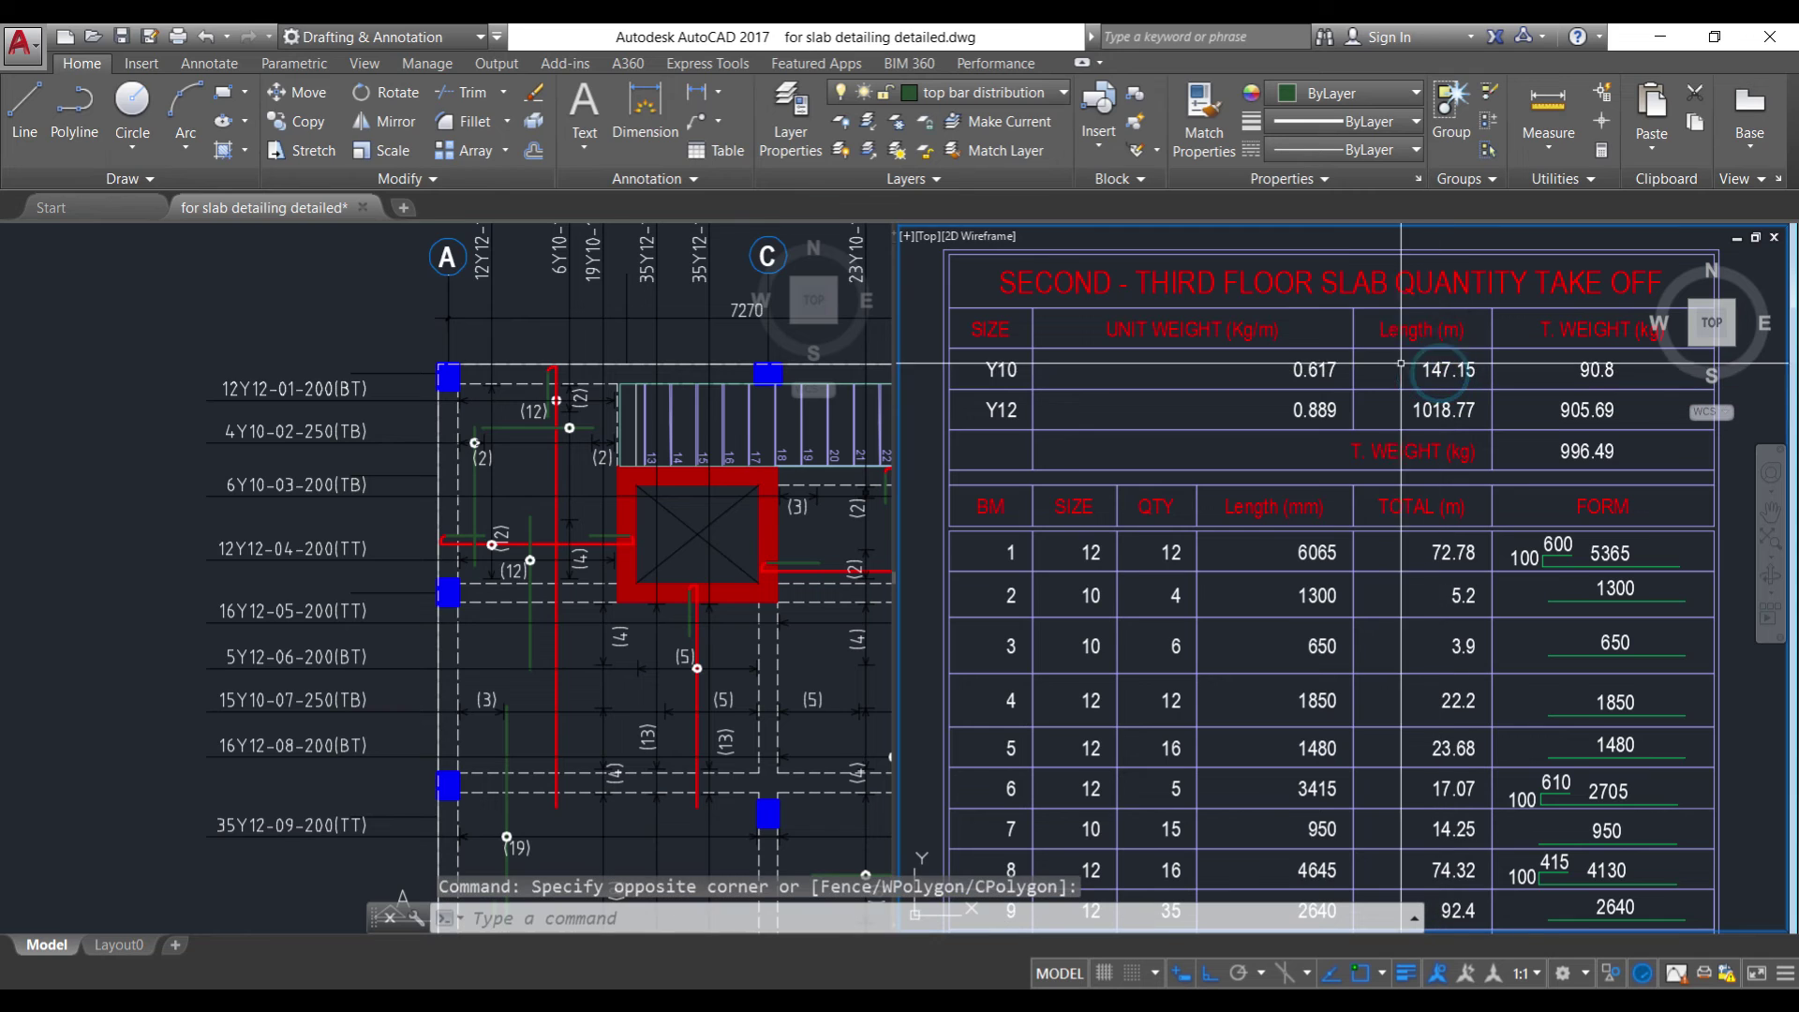
pyautogui.scroll(-2, 1403, 364)
pyautogui.scroll(2, 1379, 511)
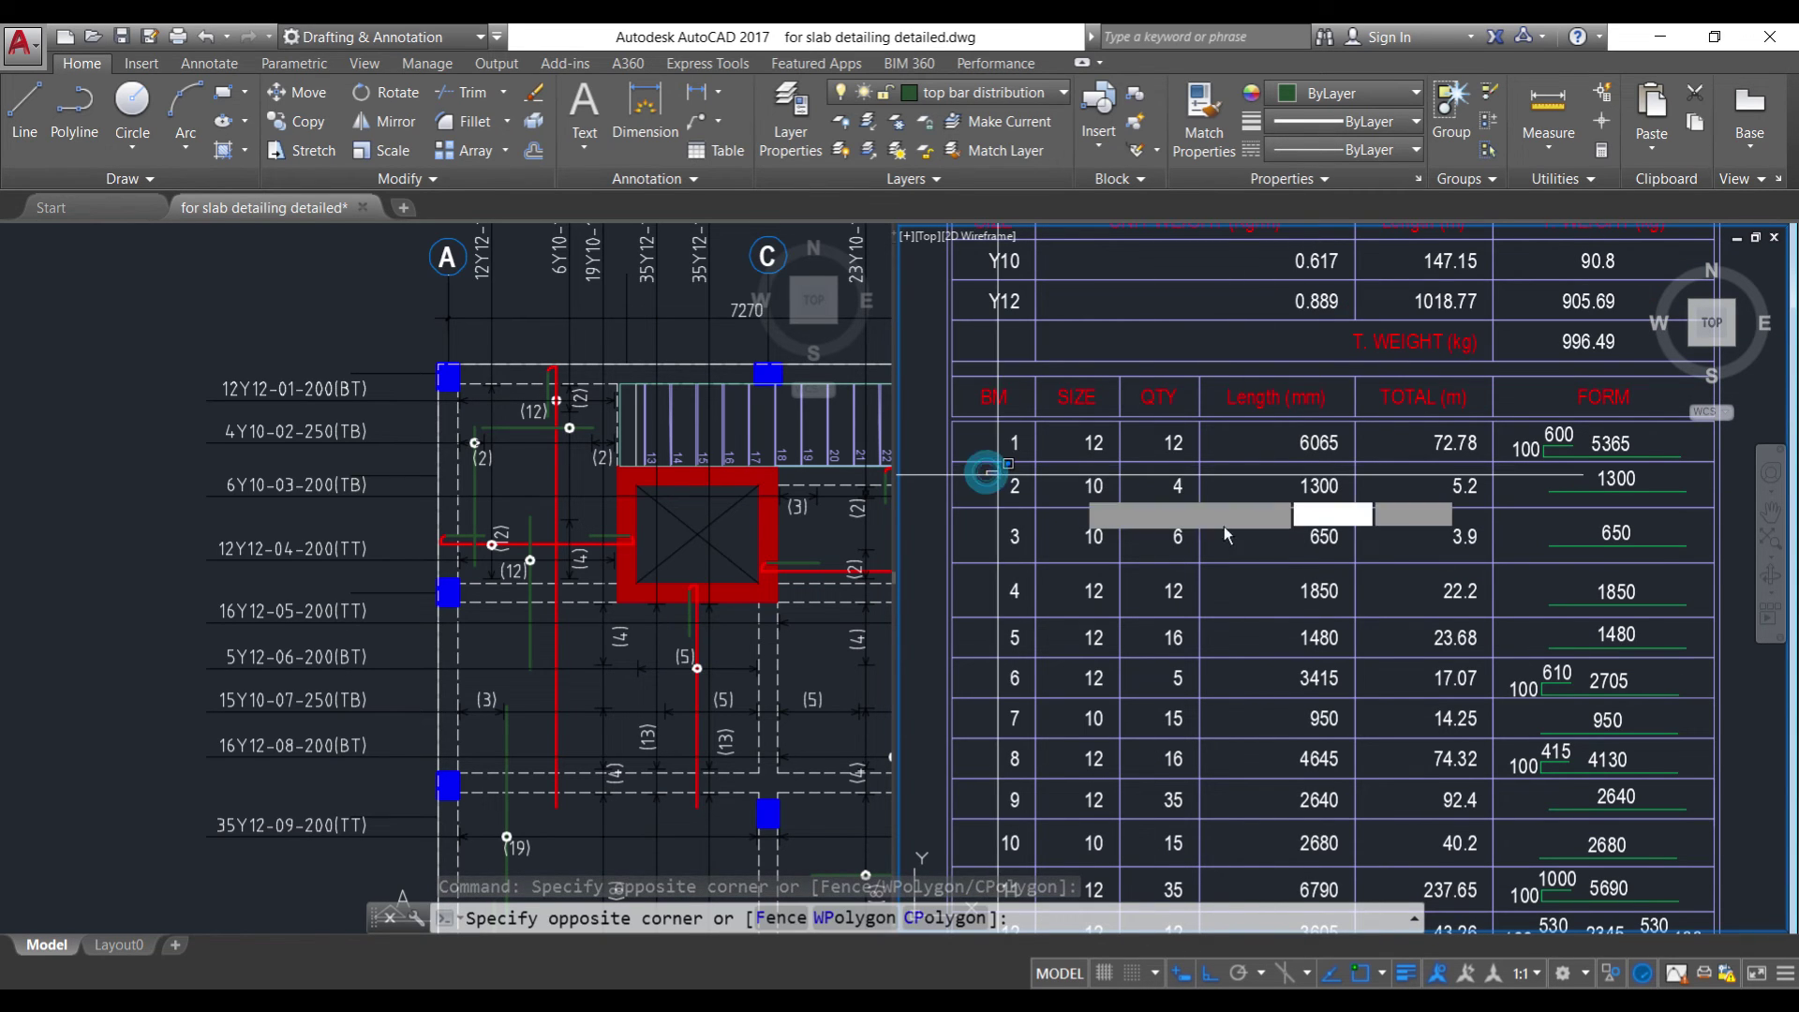
pyautogui.click(1486, 552)
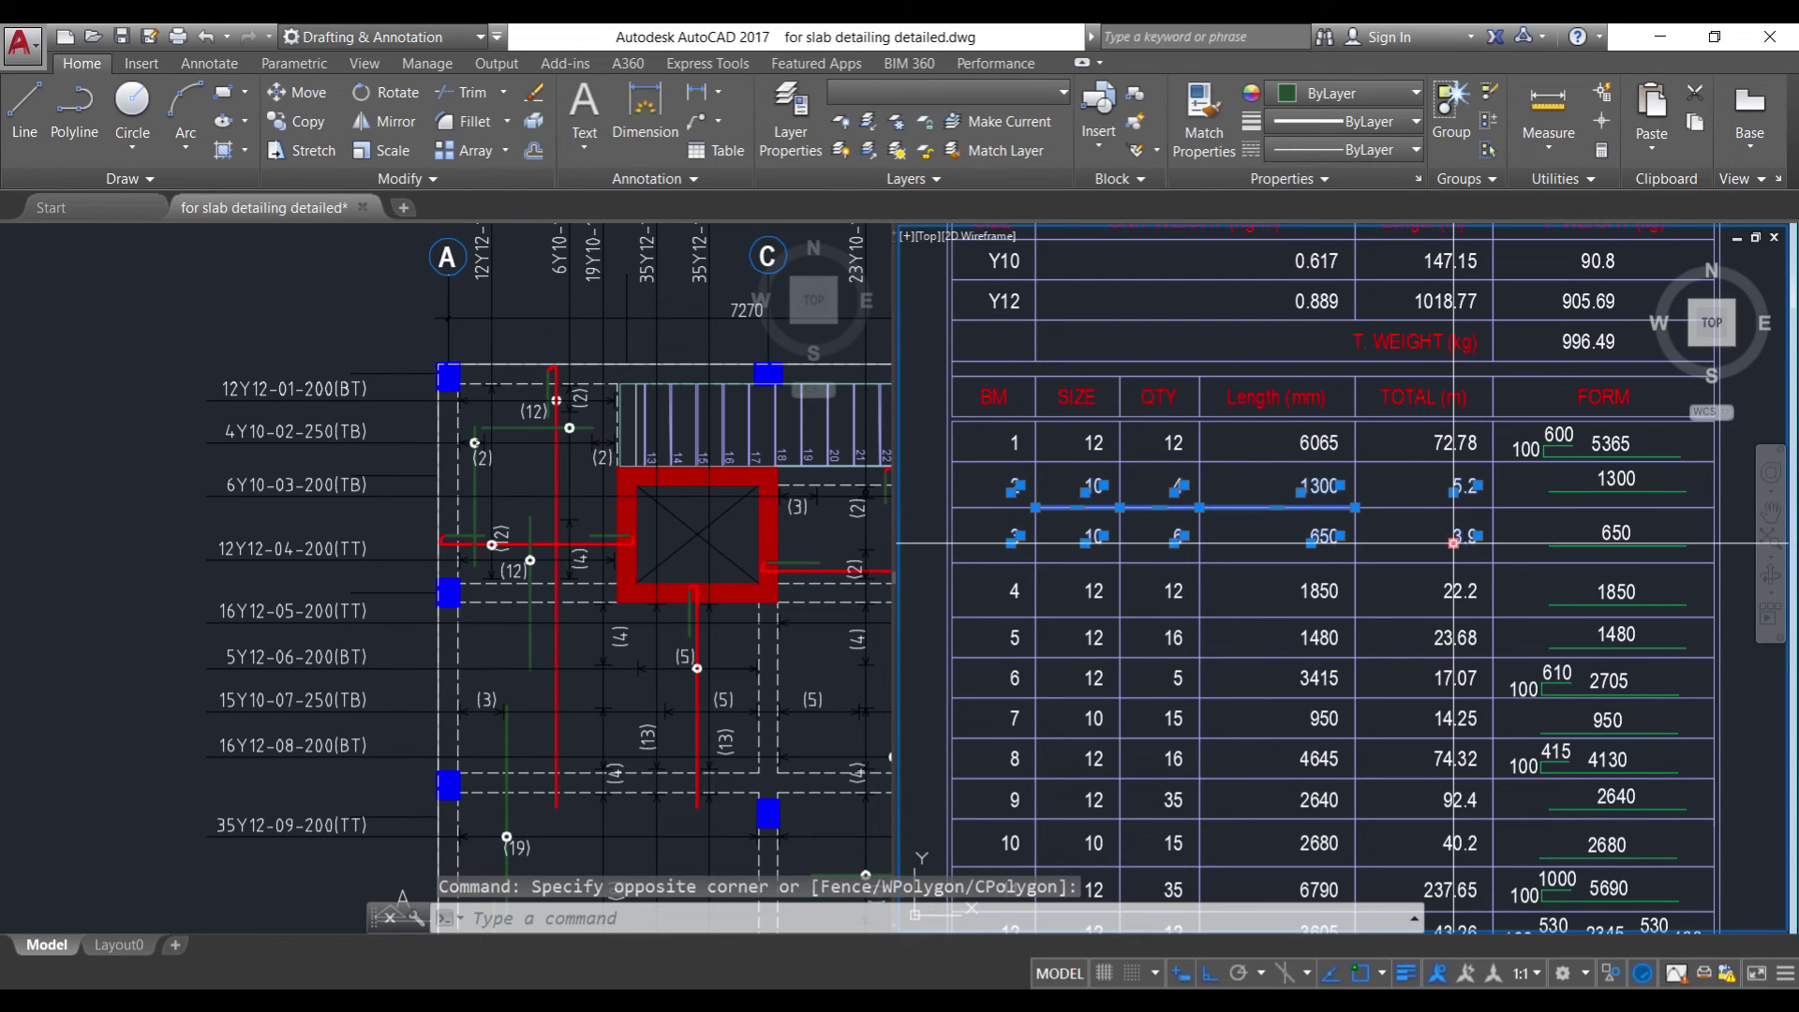
pyautogui.scroll(4, 1454, 543)
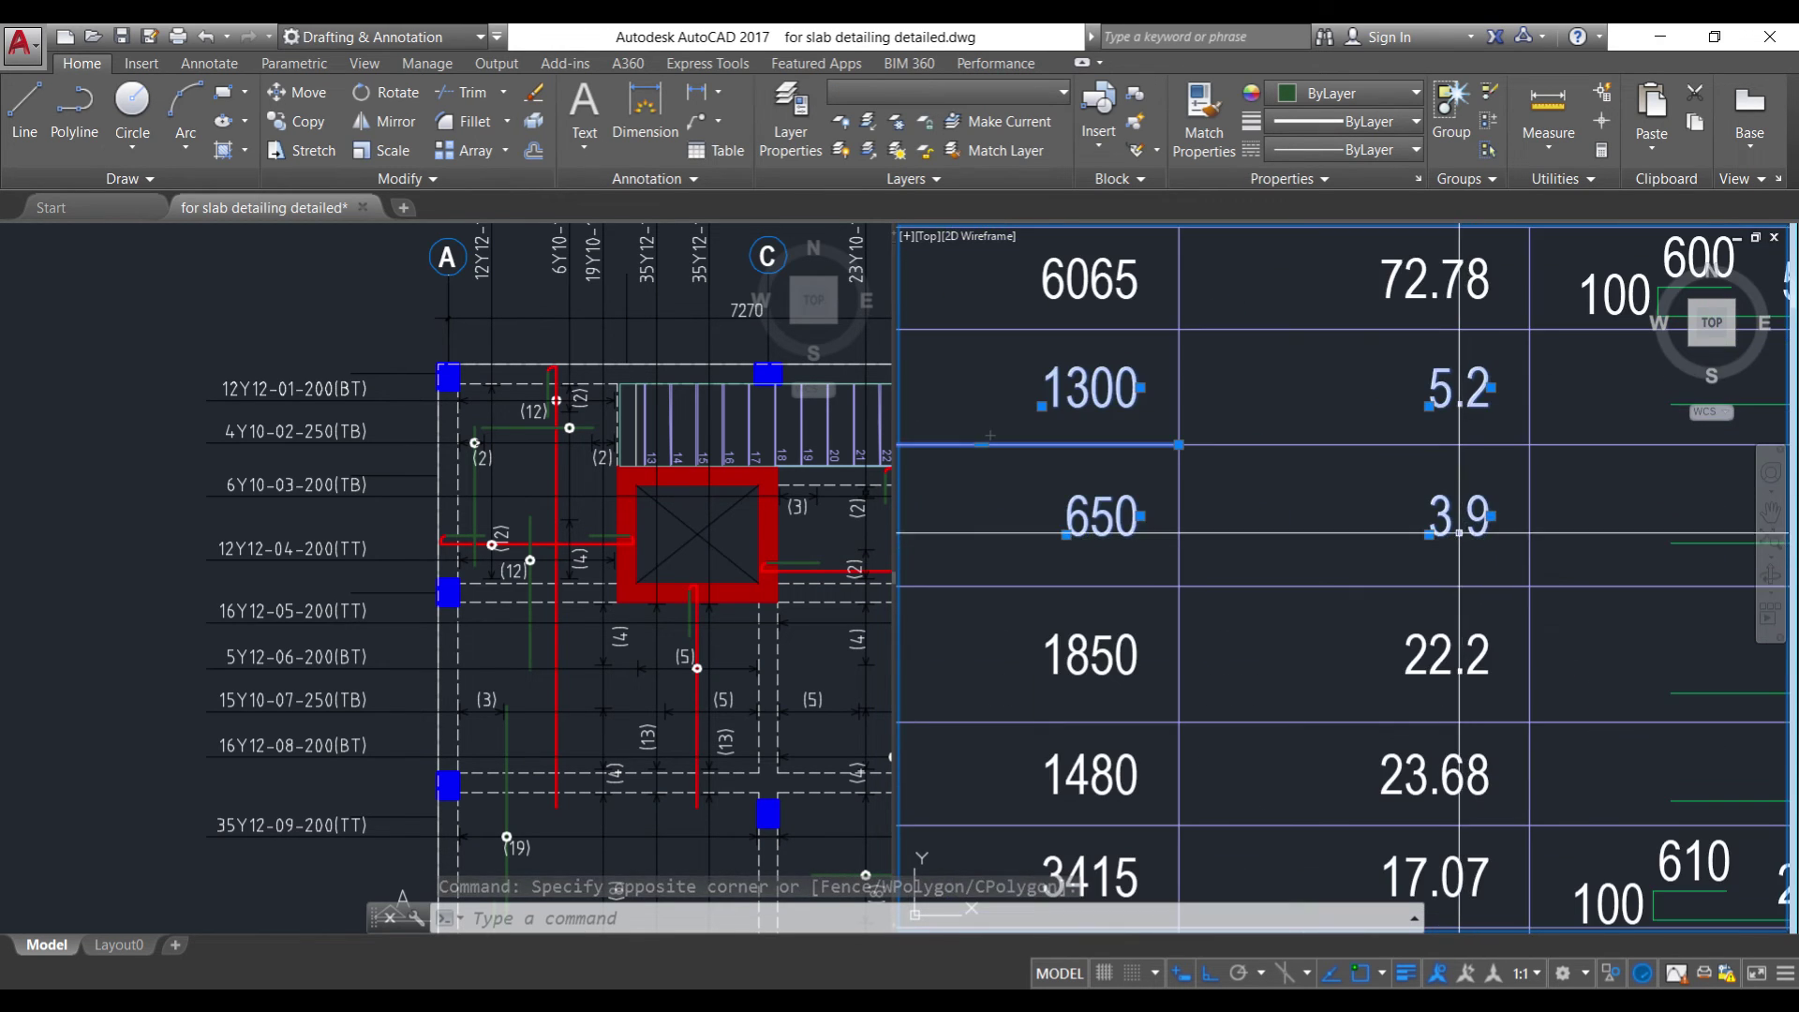
pyautogui.scroll(-4, 1450, 452)
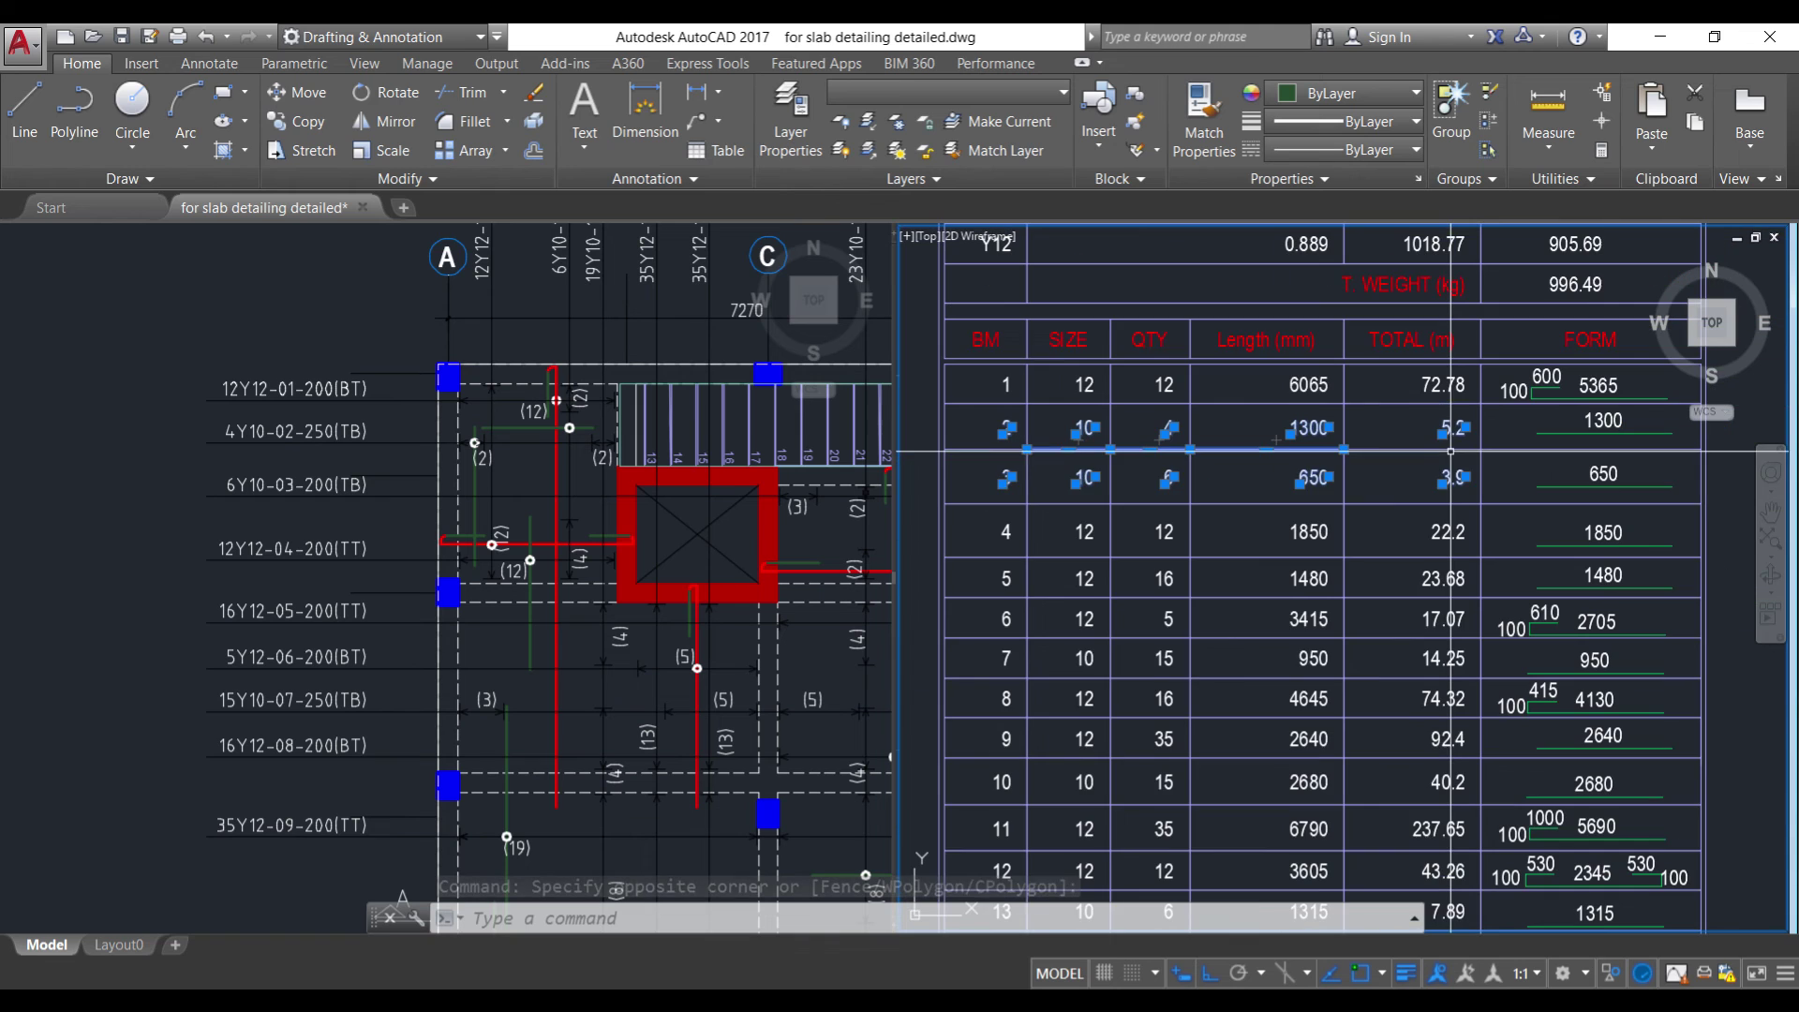
# - Add the TOTAL (m) entries of the size 10 bars BM 7 and BM 10 to the selection
pyautogui.click(1414, 648)
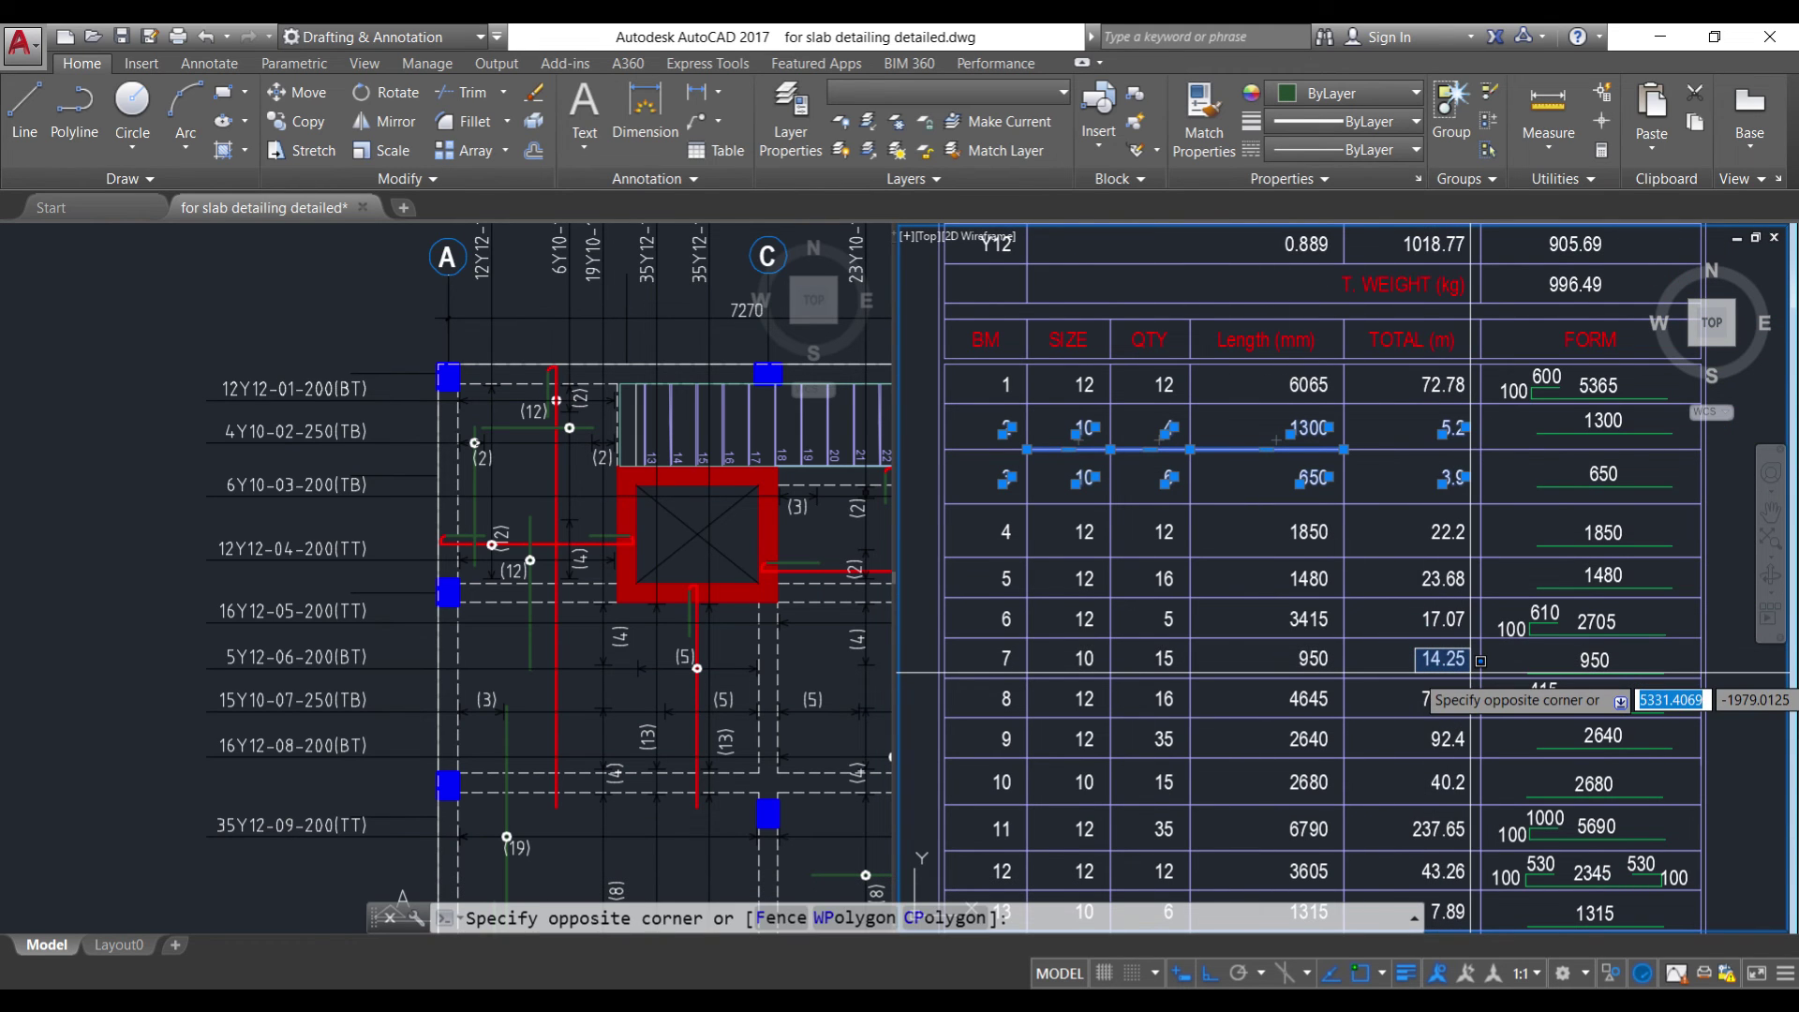
pyautogui.click(1481, 660)
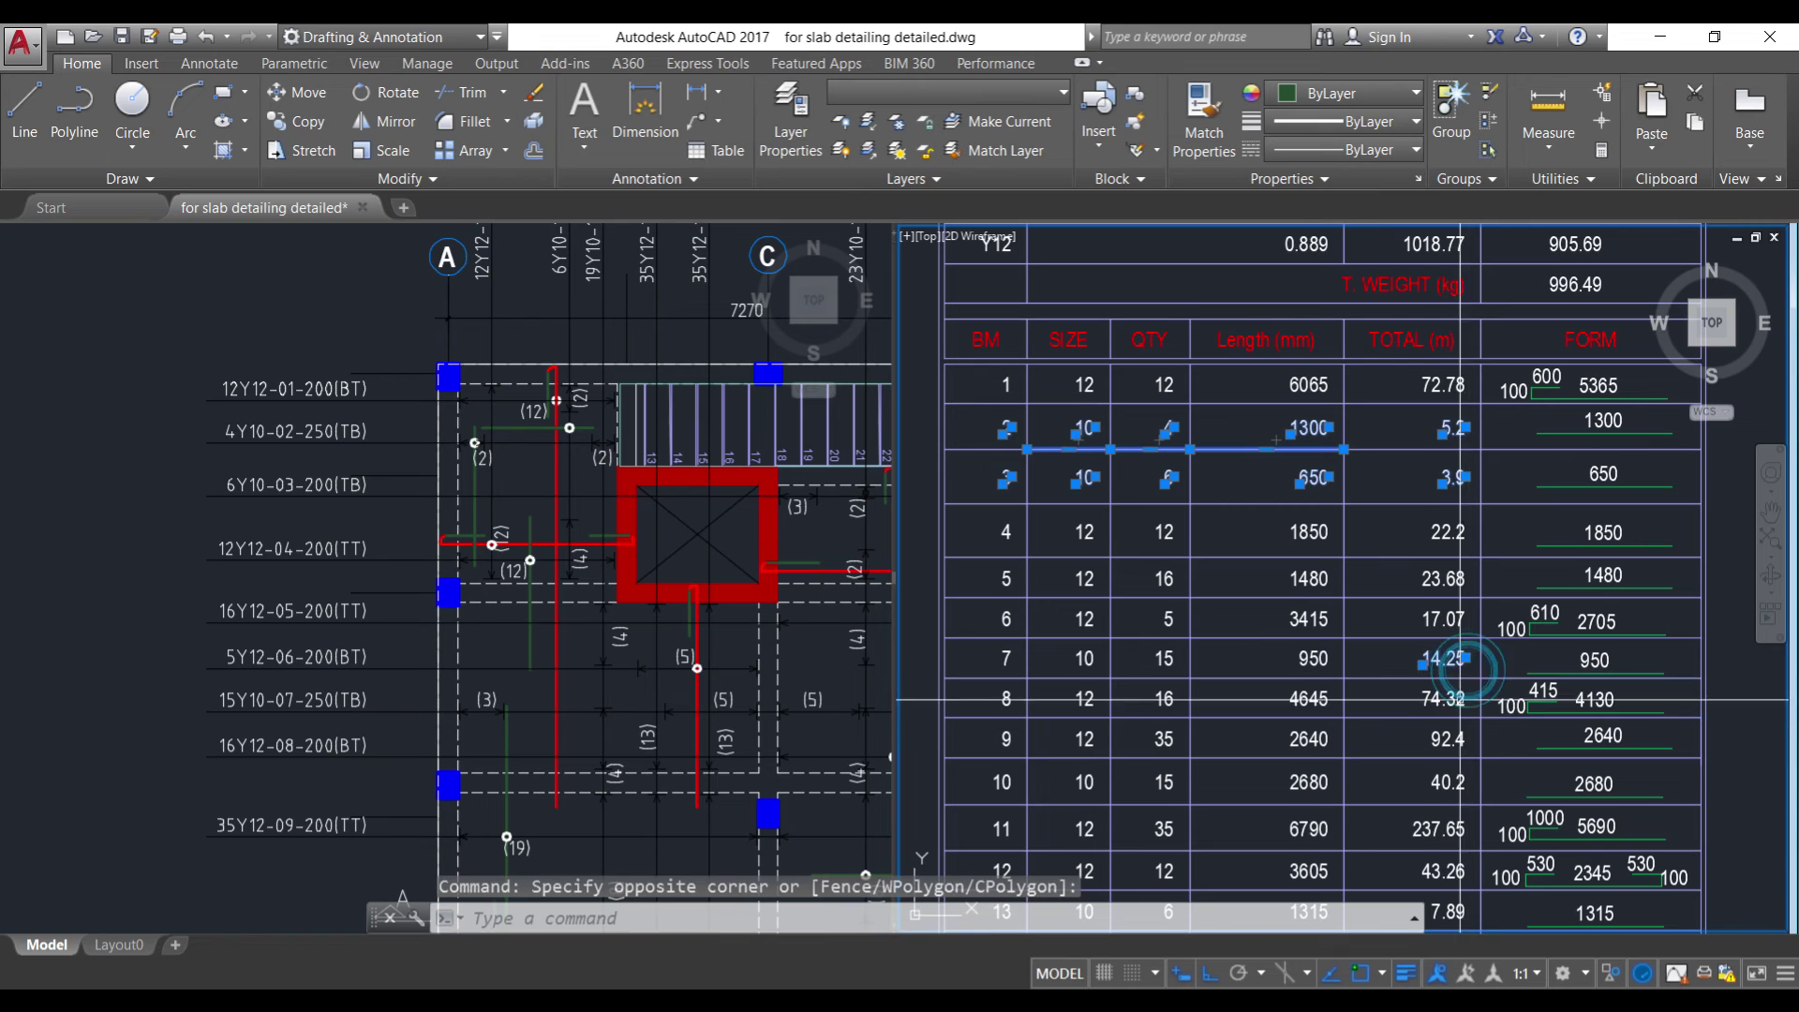
pyautogui.click(1422, 766)
pyautogui.click(1473, 795)
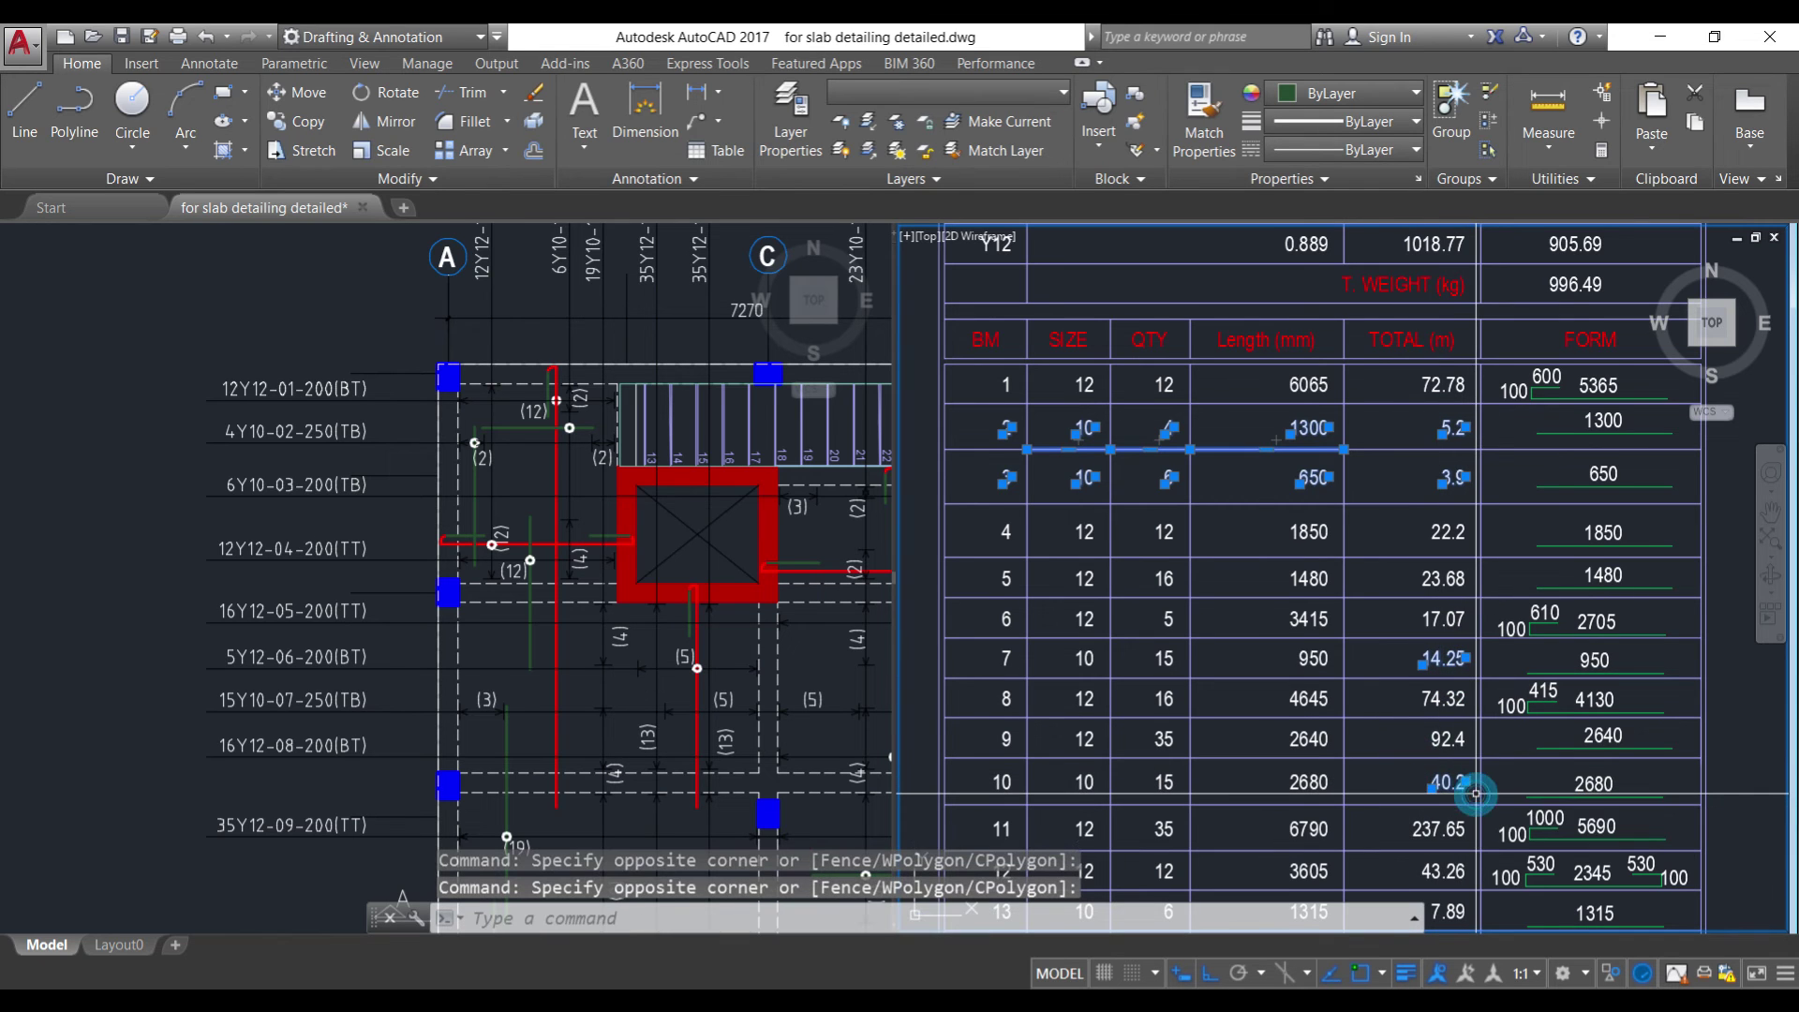
# - Check the TOTAL (m) entries of the remaining size 10 bars, BM 13, BM 14 and BM 17
pyautogui.scroll(-2, 1379, 560)
pyautogui.scroll(2, 1396, 619)
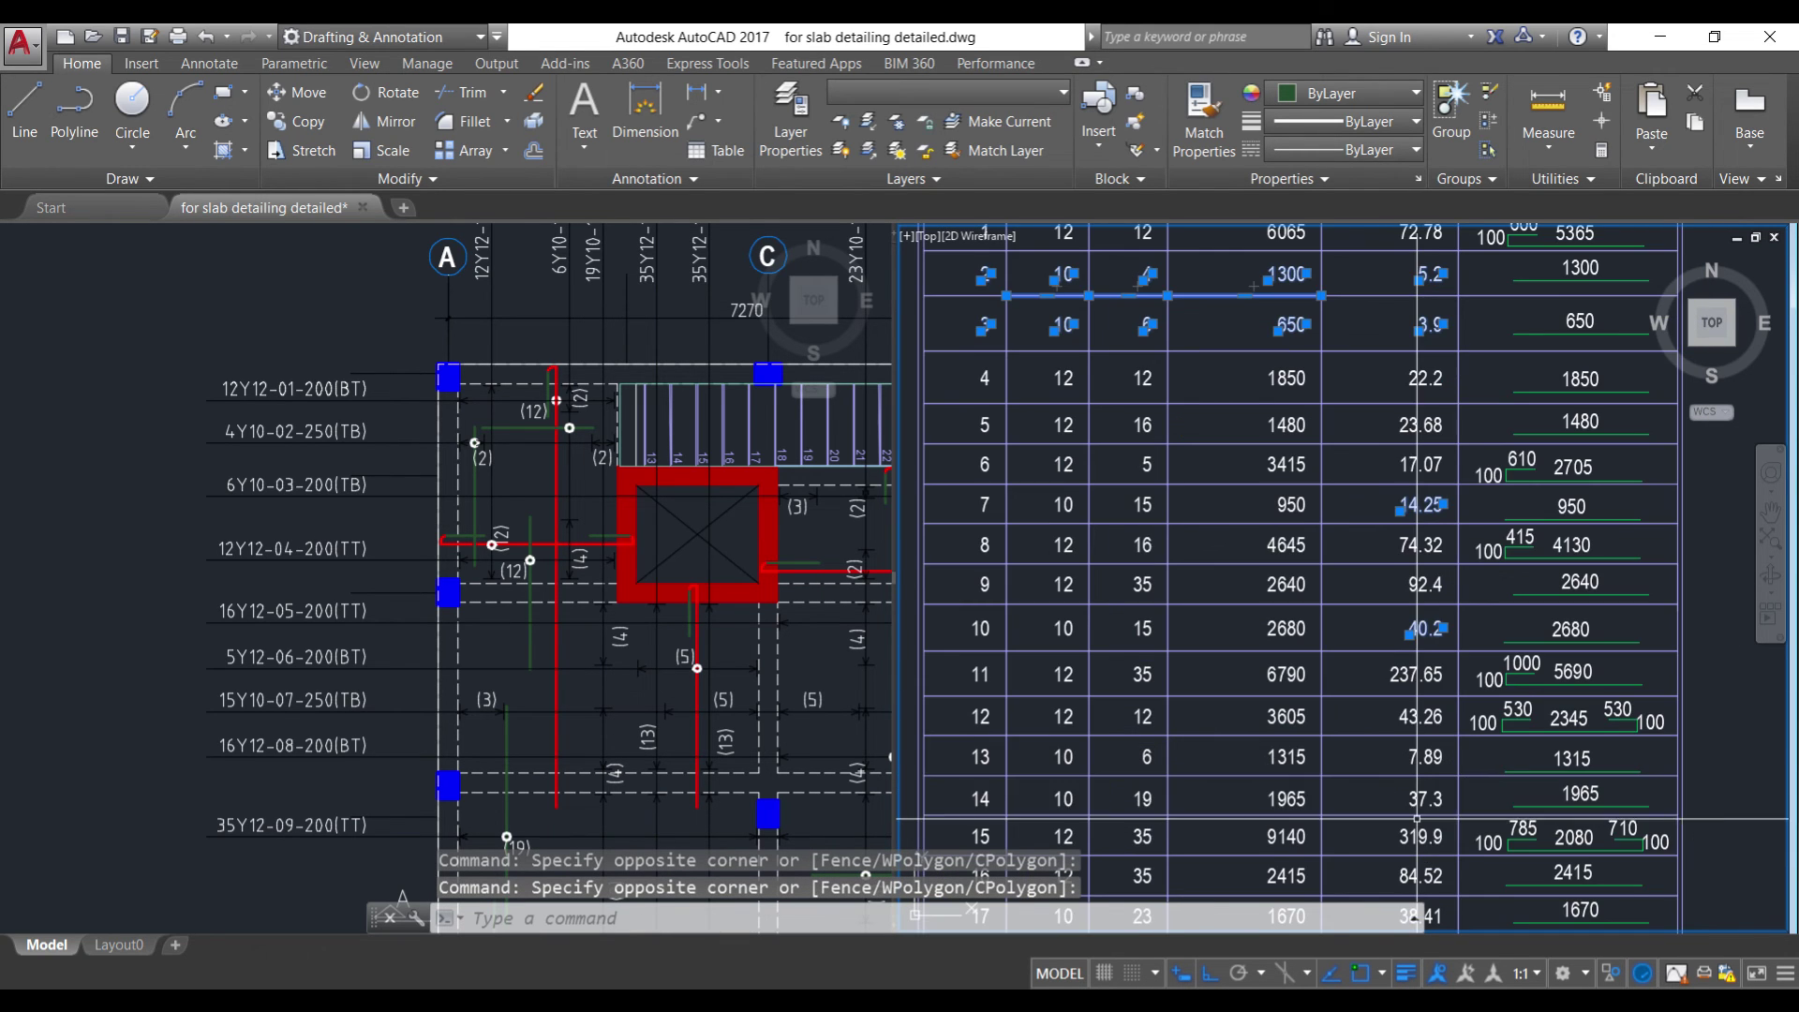
pyautogui.scroll(-2, 1387, 582)
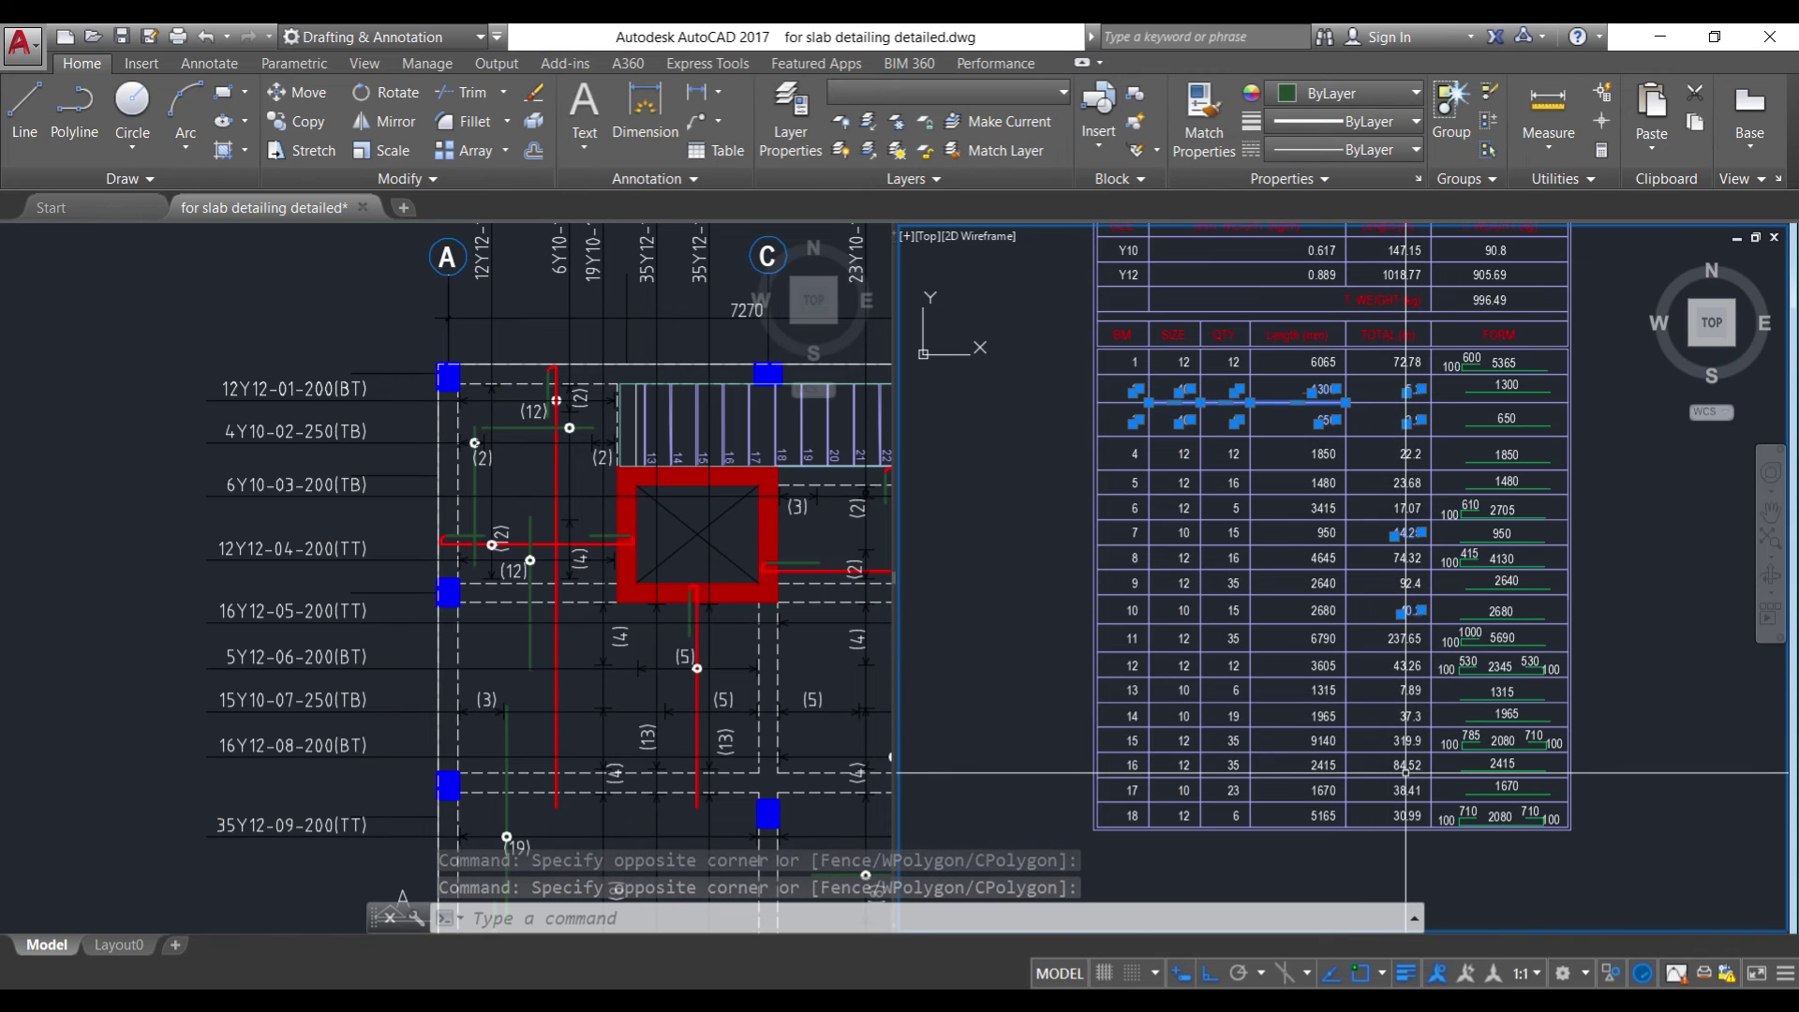
pyautogui.scroll(5, 1410, 798)
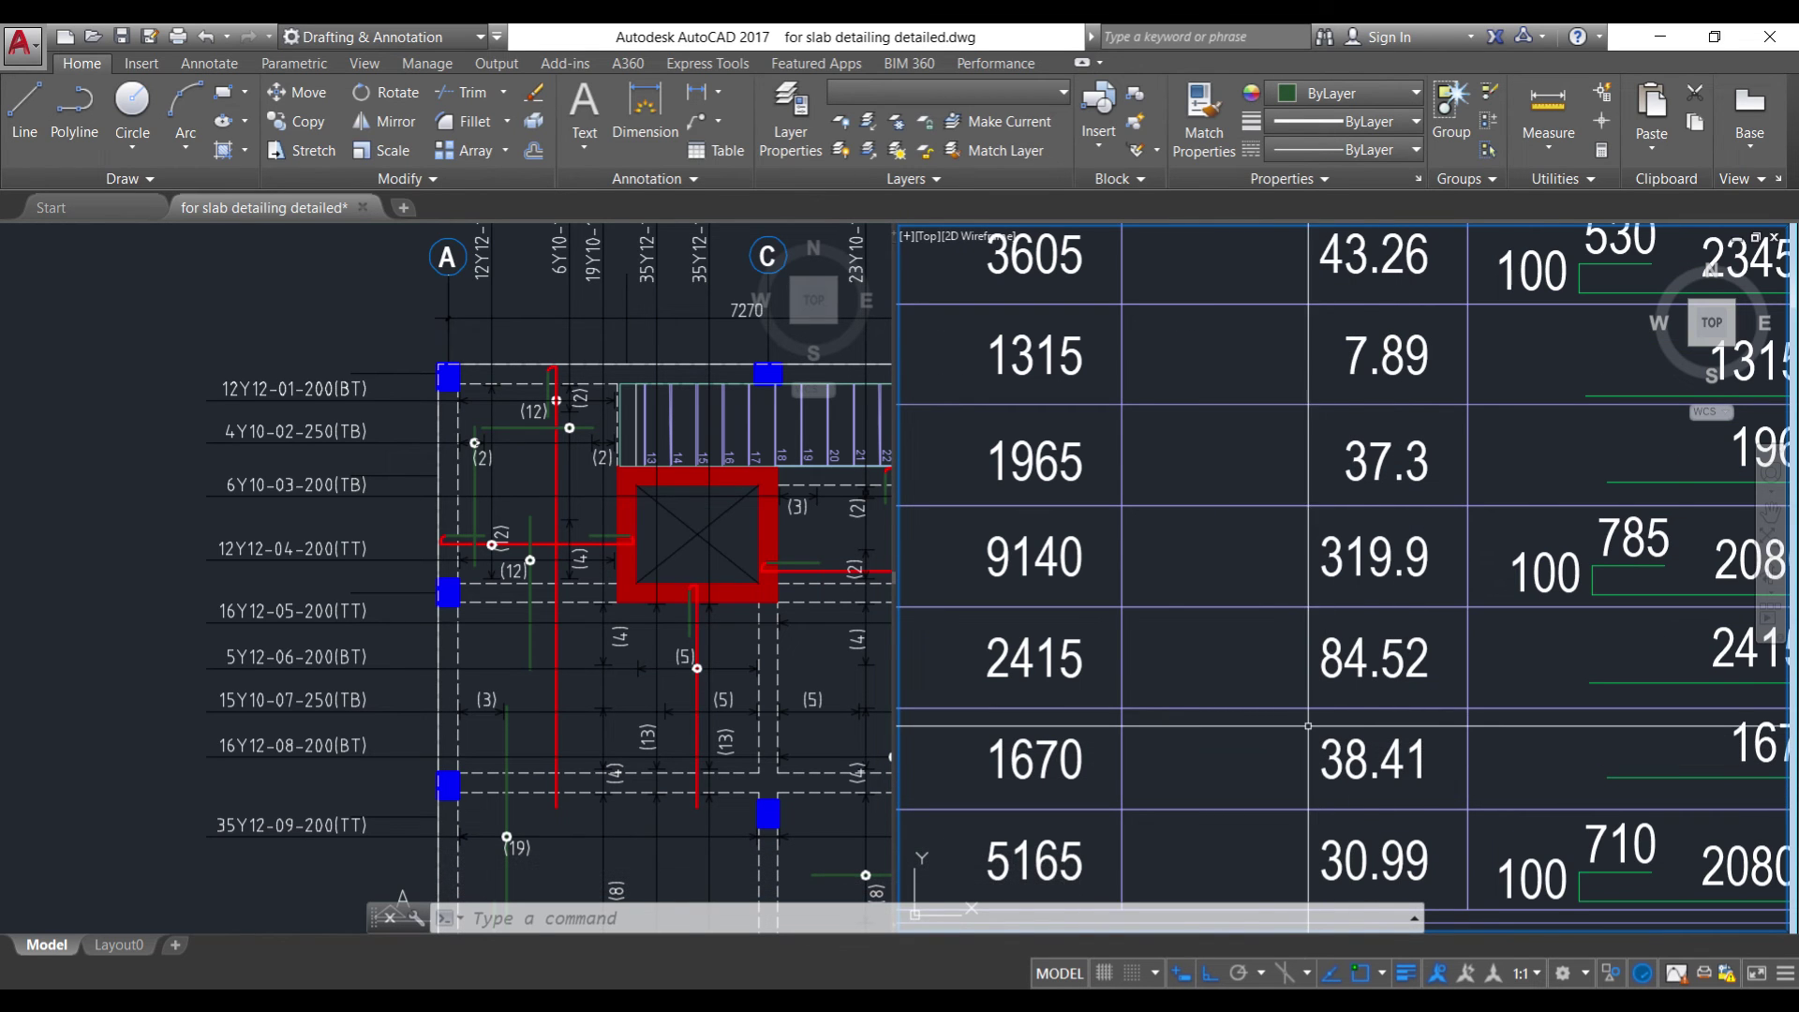
pyautogui.scroll(-4, 1410, 798)
pyautogui.scroll(-2, 1403, 763)
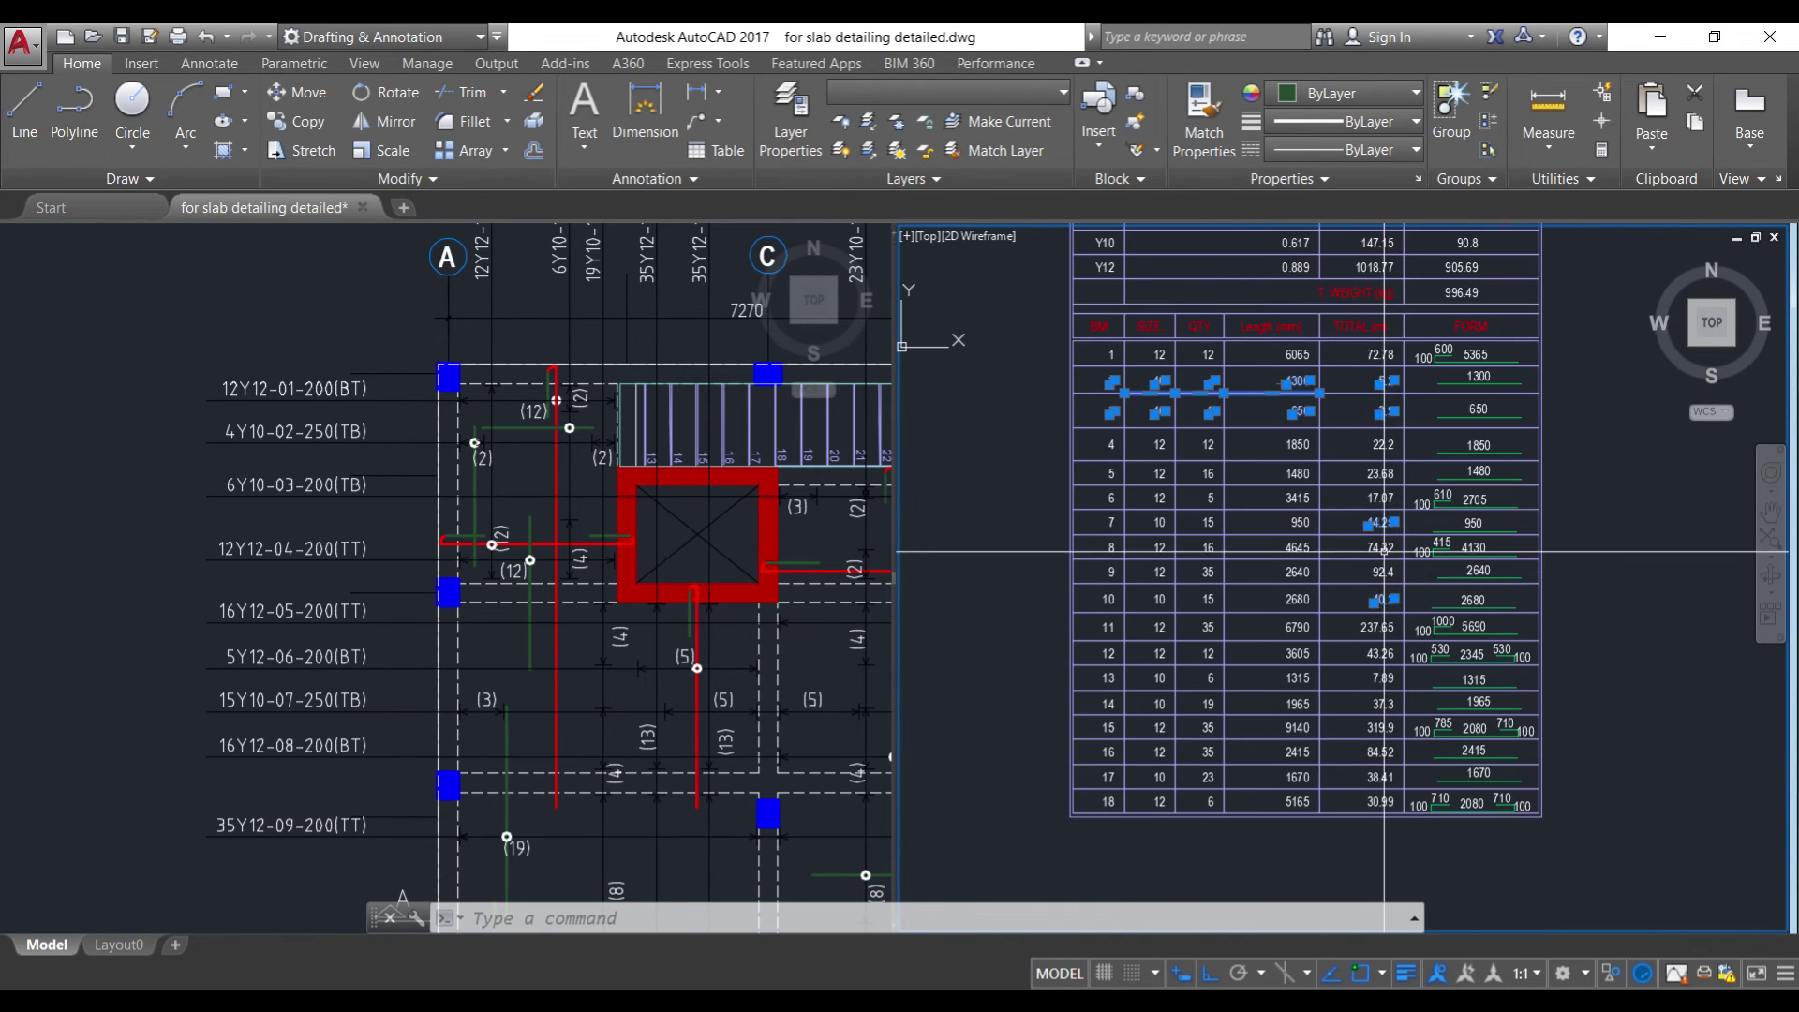
# - Clear the selection of size 10 entries and examine the Y10 and Y12 Length (m) entries in the weight summary
pyautogui.press('Escape')
pyautogui.scroll(-2, 1368, 393)
pyautogui.scroll(2, 1362, 356)
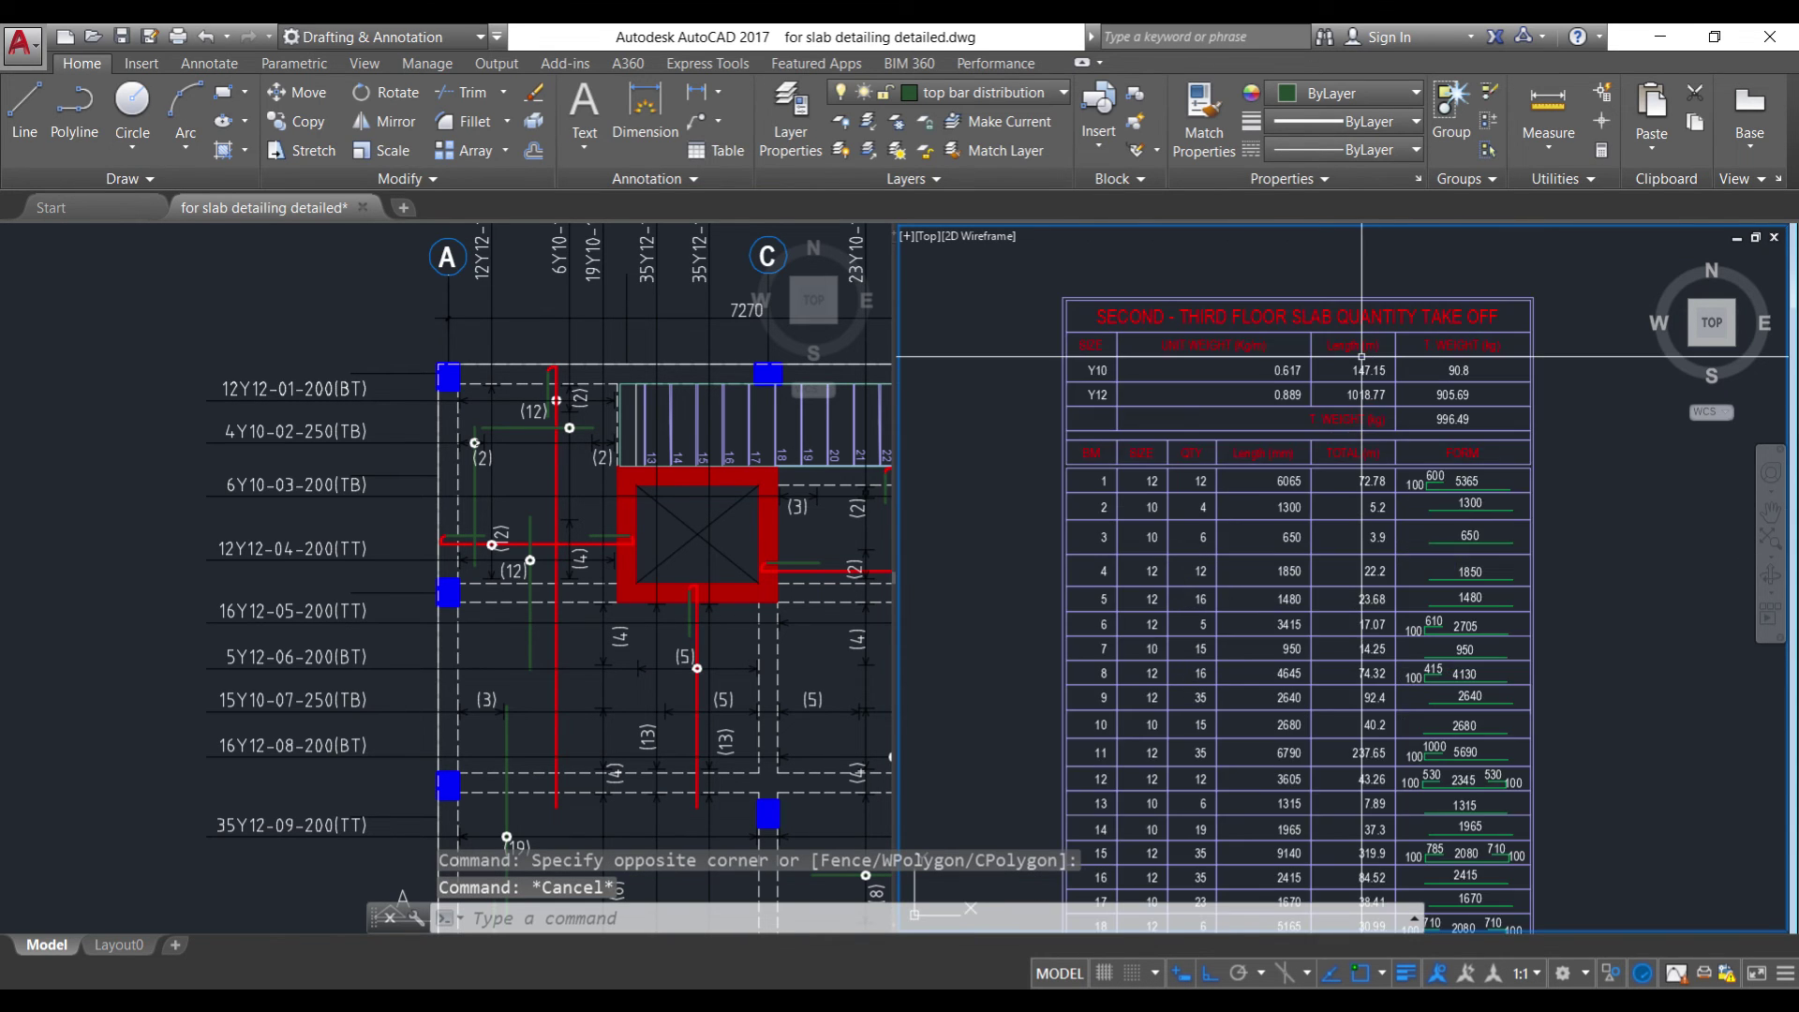
pyautogui.scroll(4, 1361, 356)
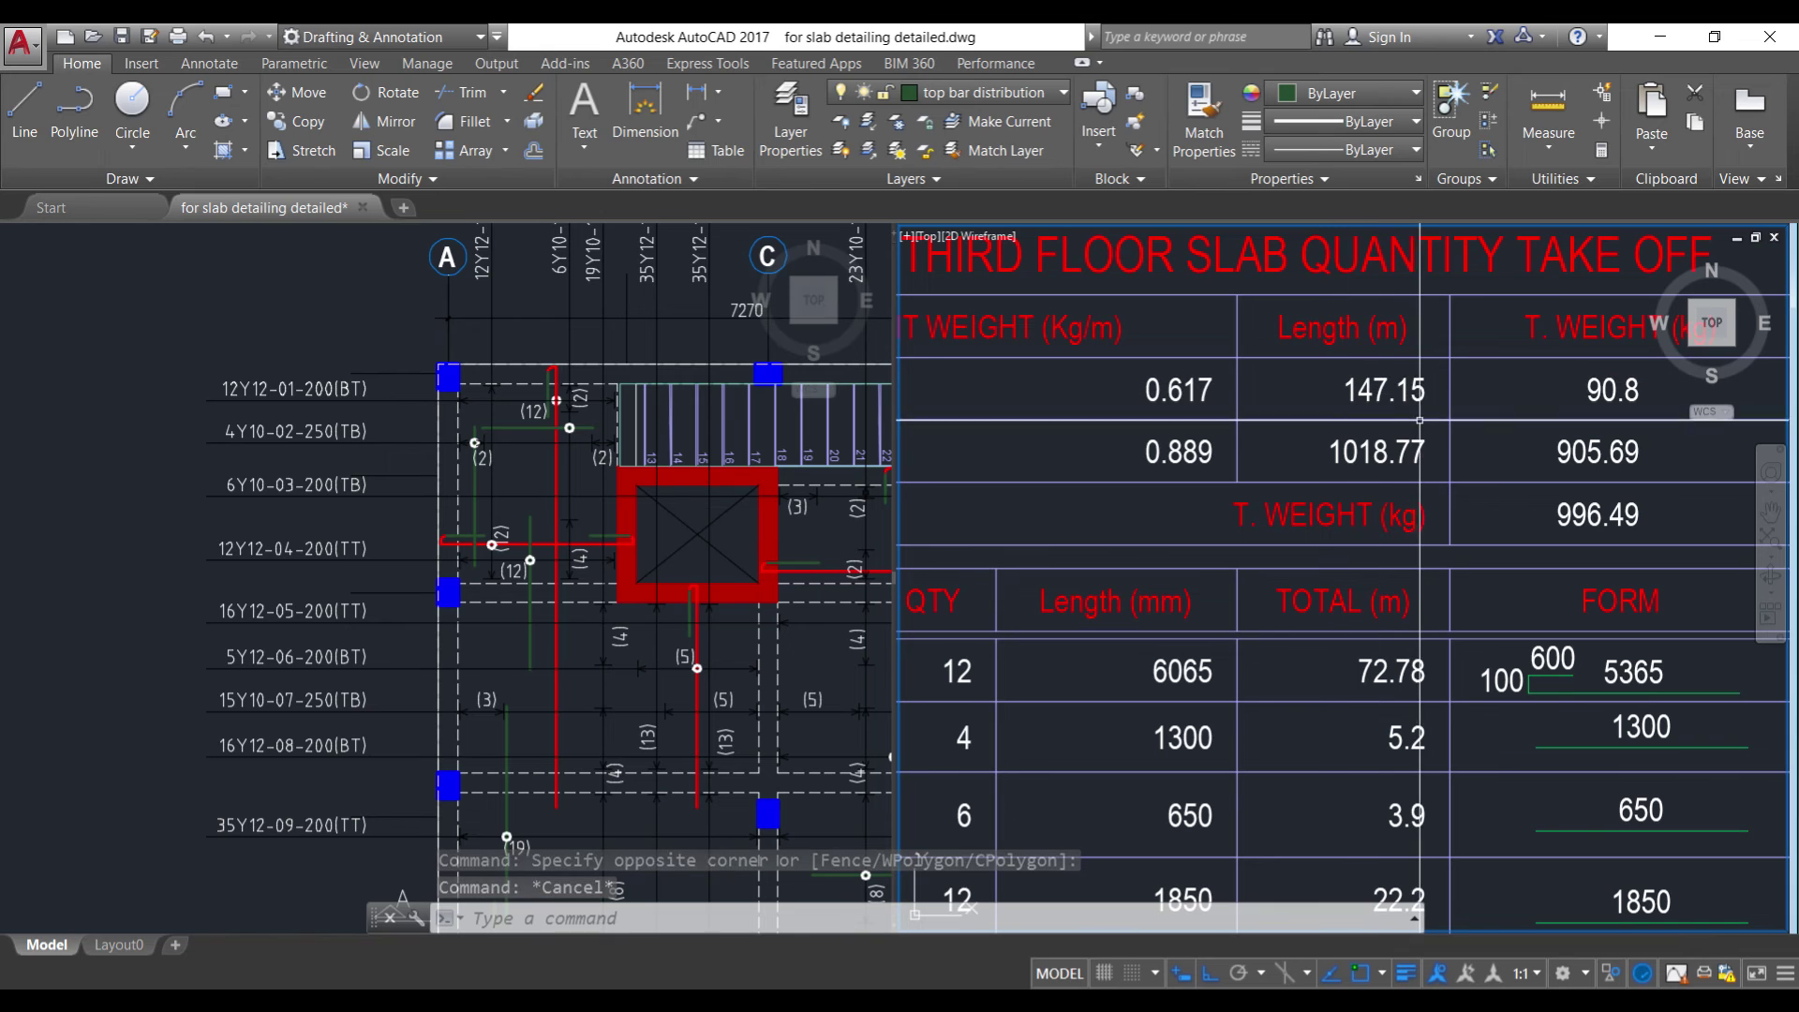
# - Point out the Y10 Length (m) entry and its T. WEIGHT (kg) entry in the quantity take-off summary
pyautogui.click(1317, 361)
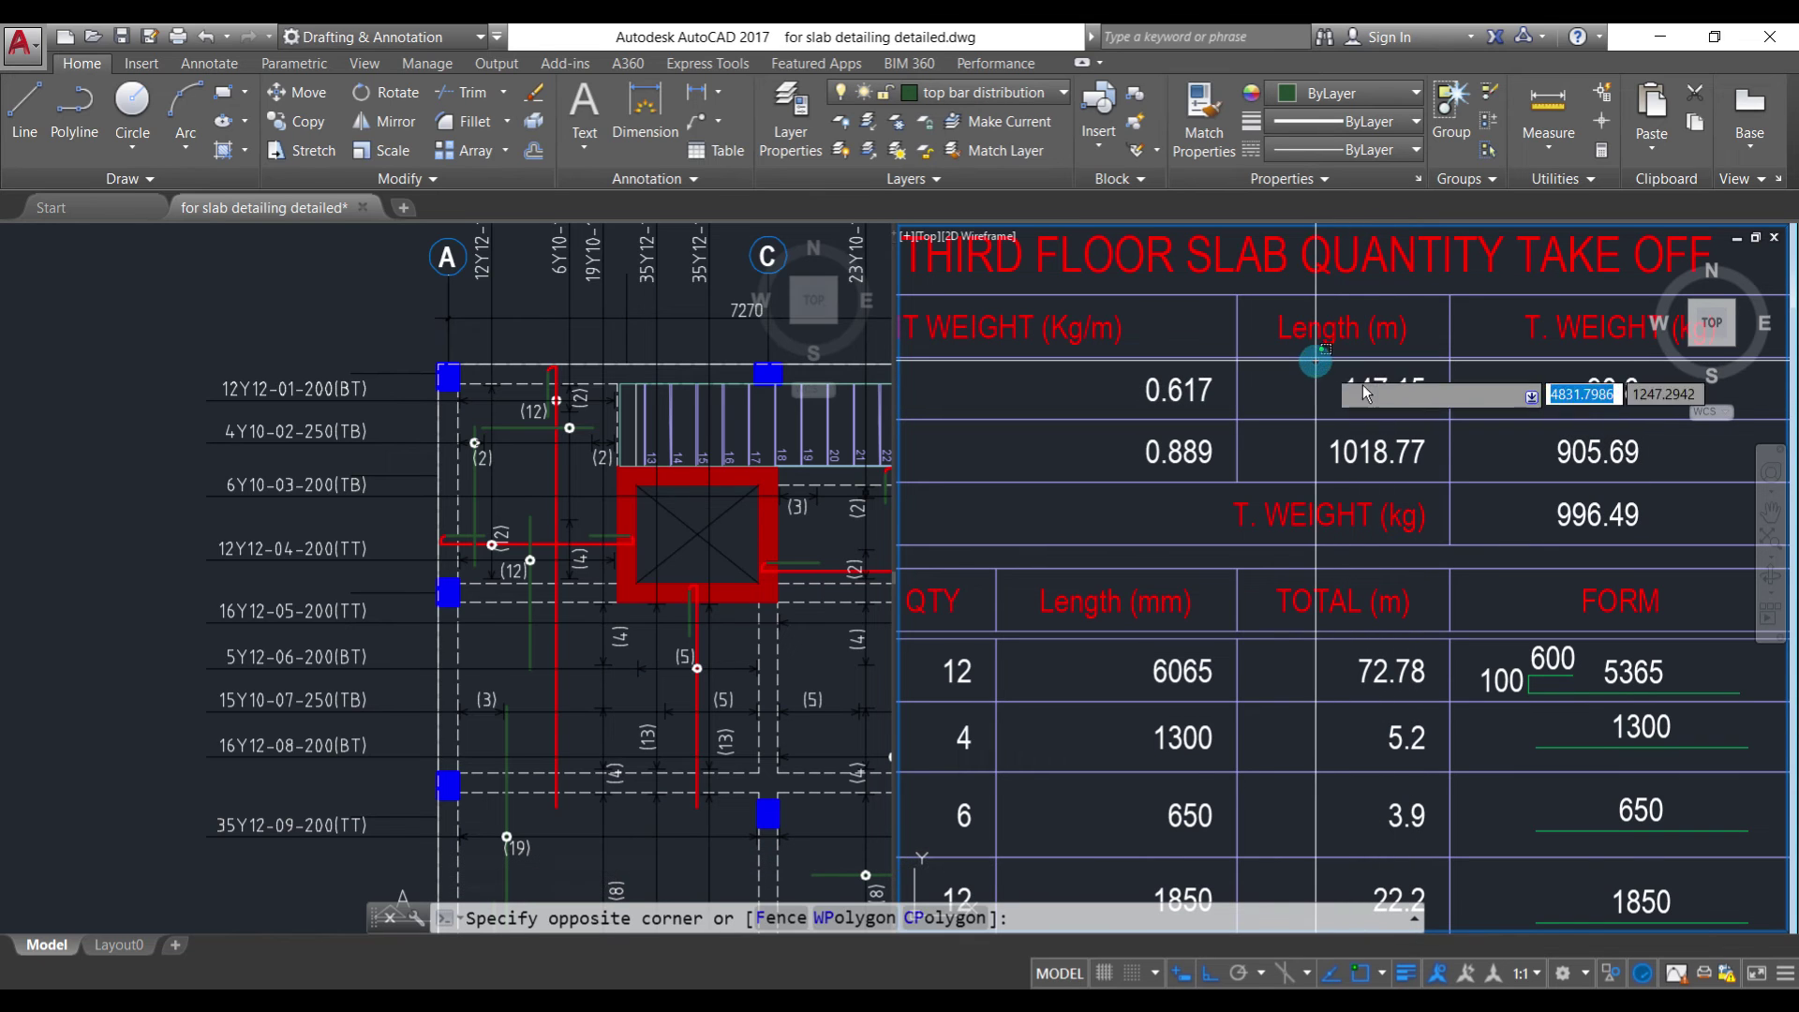
pyautogui.click(1429, 403)
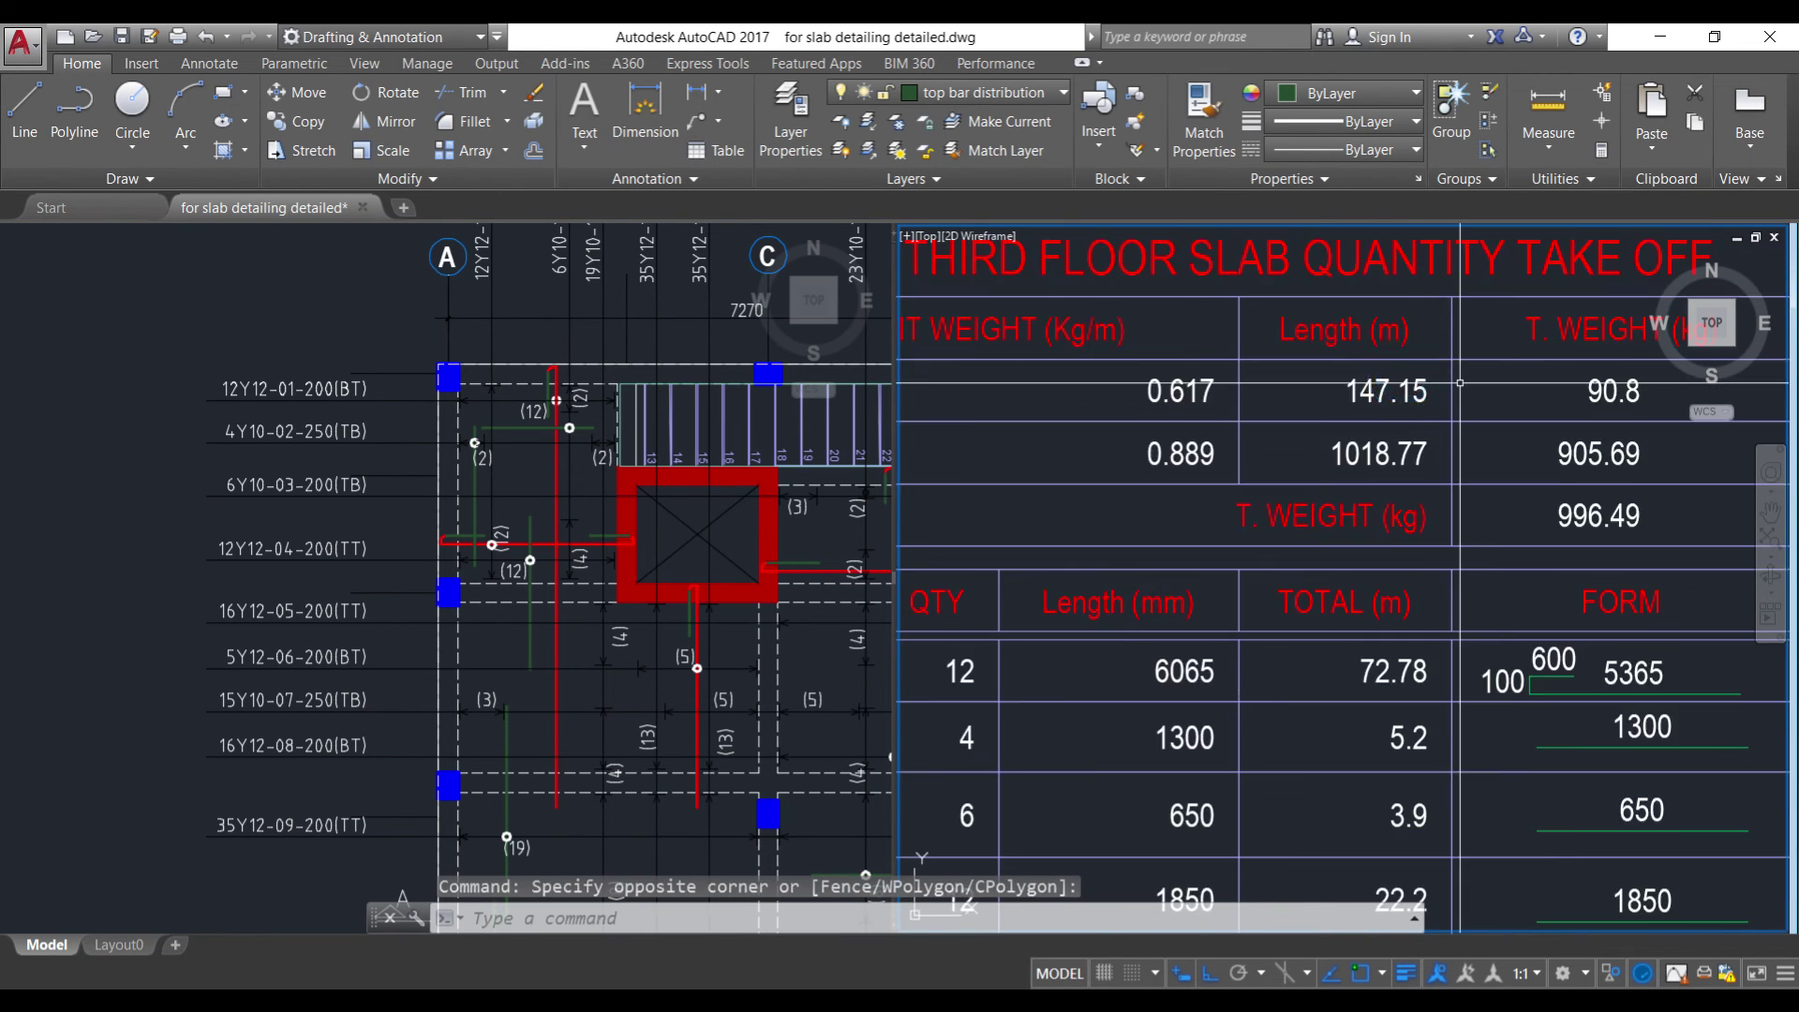
pyautogui.scroll(-2, 1414, 438)
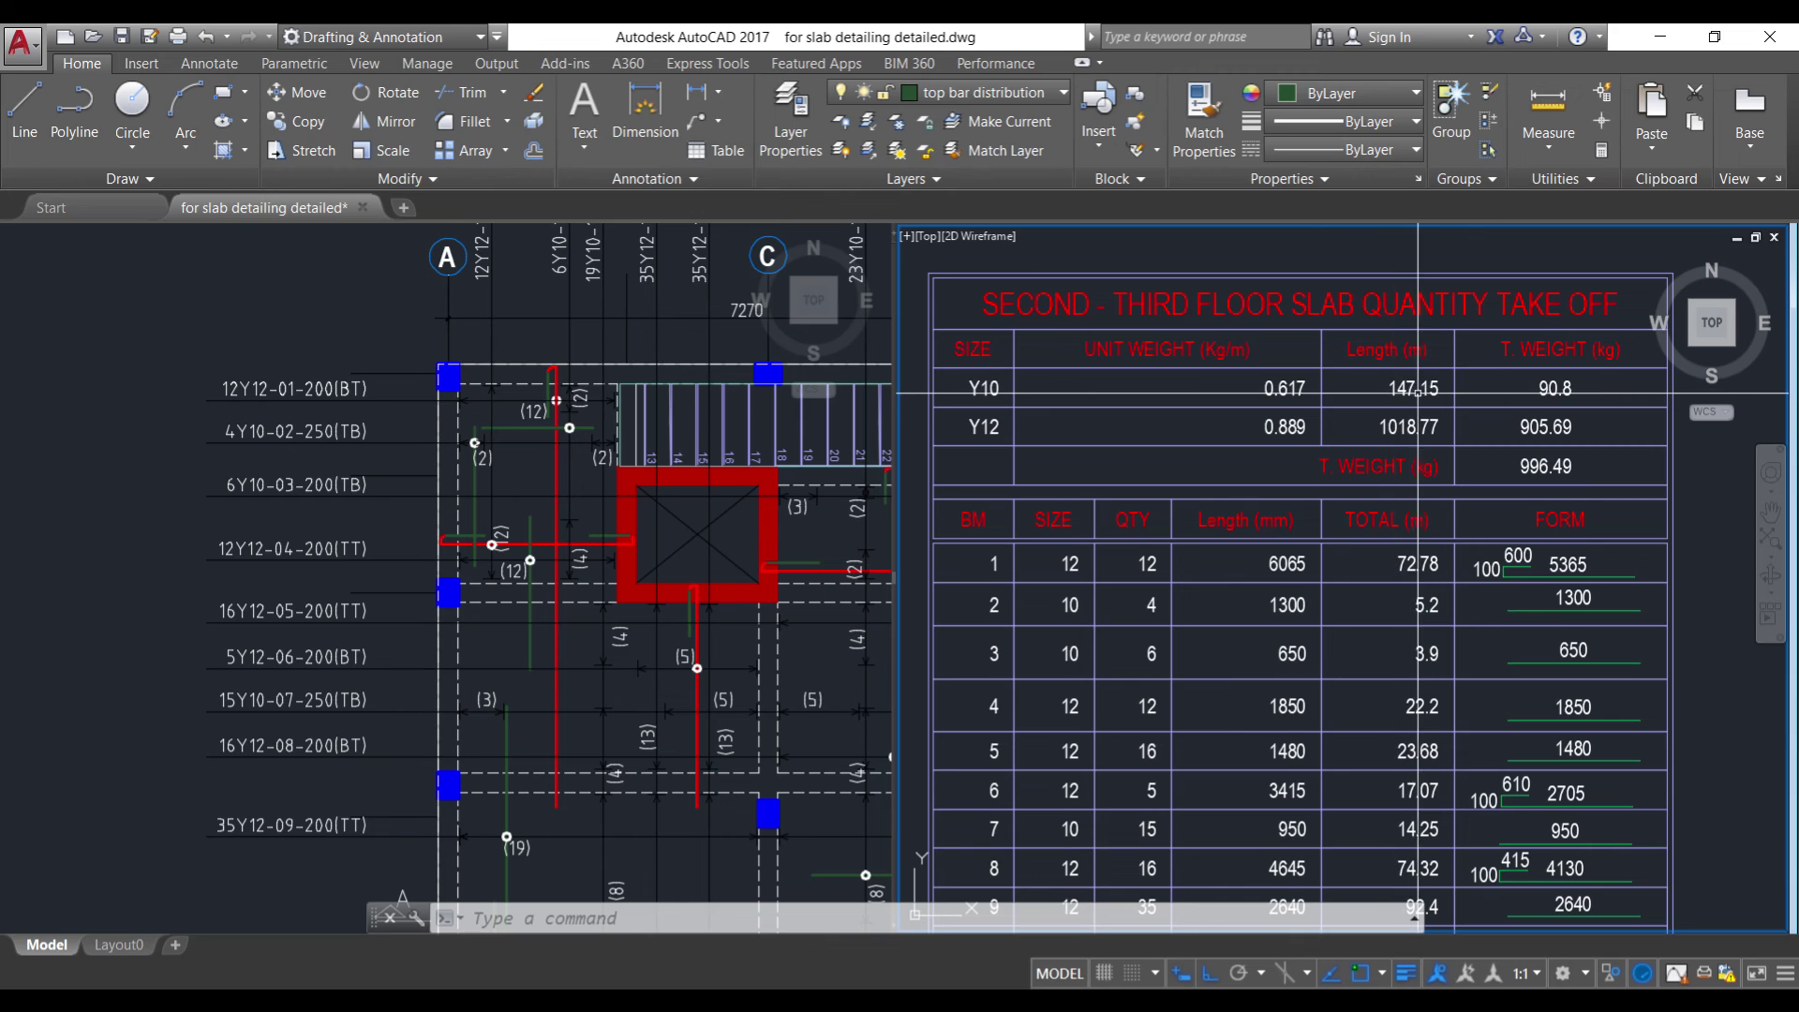
pyautogui.click(1518, 375)
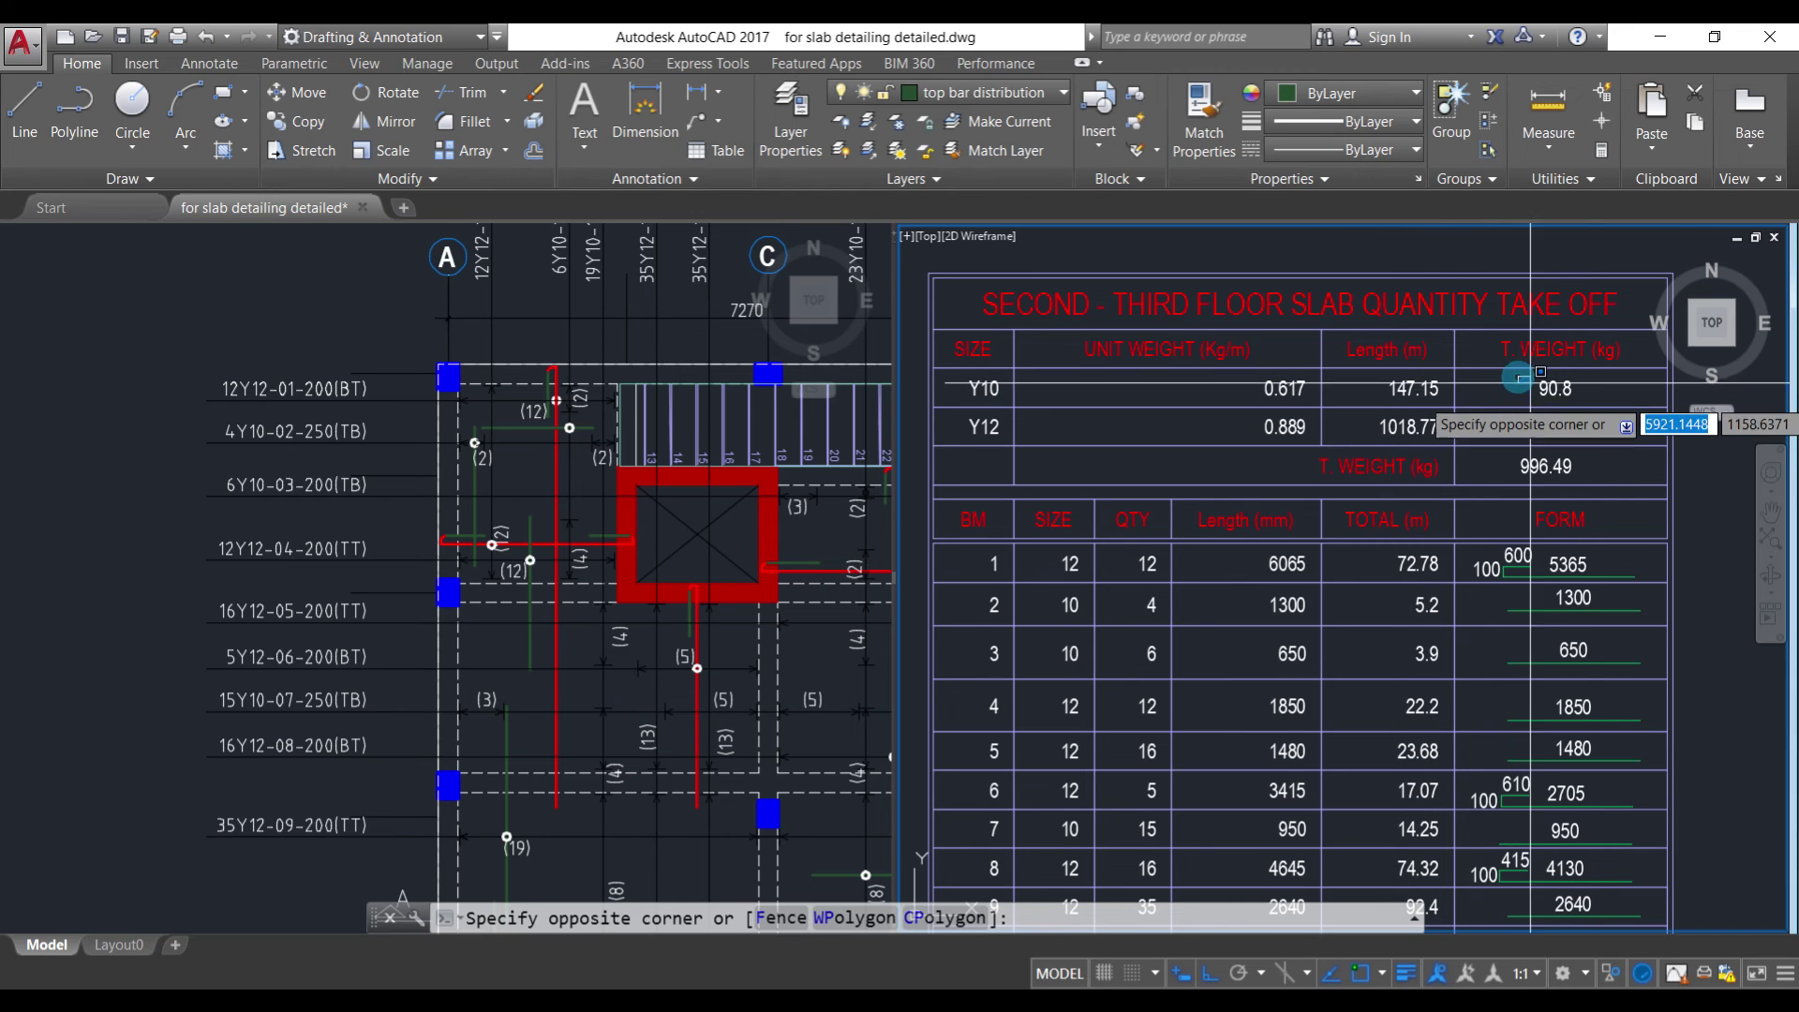
pyautogui.click(1590, 398)
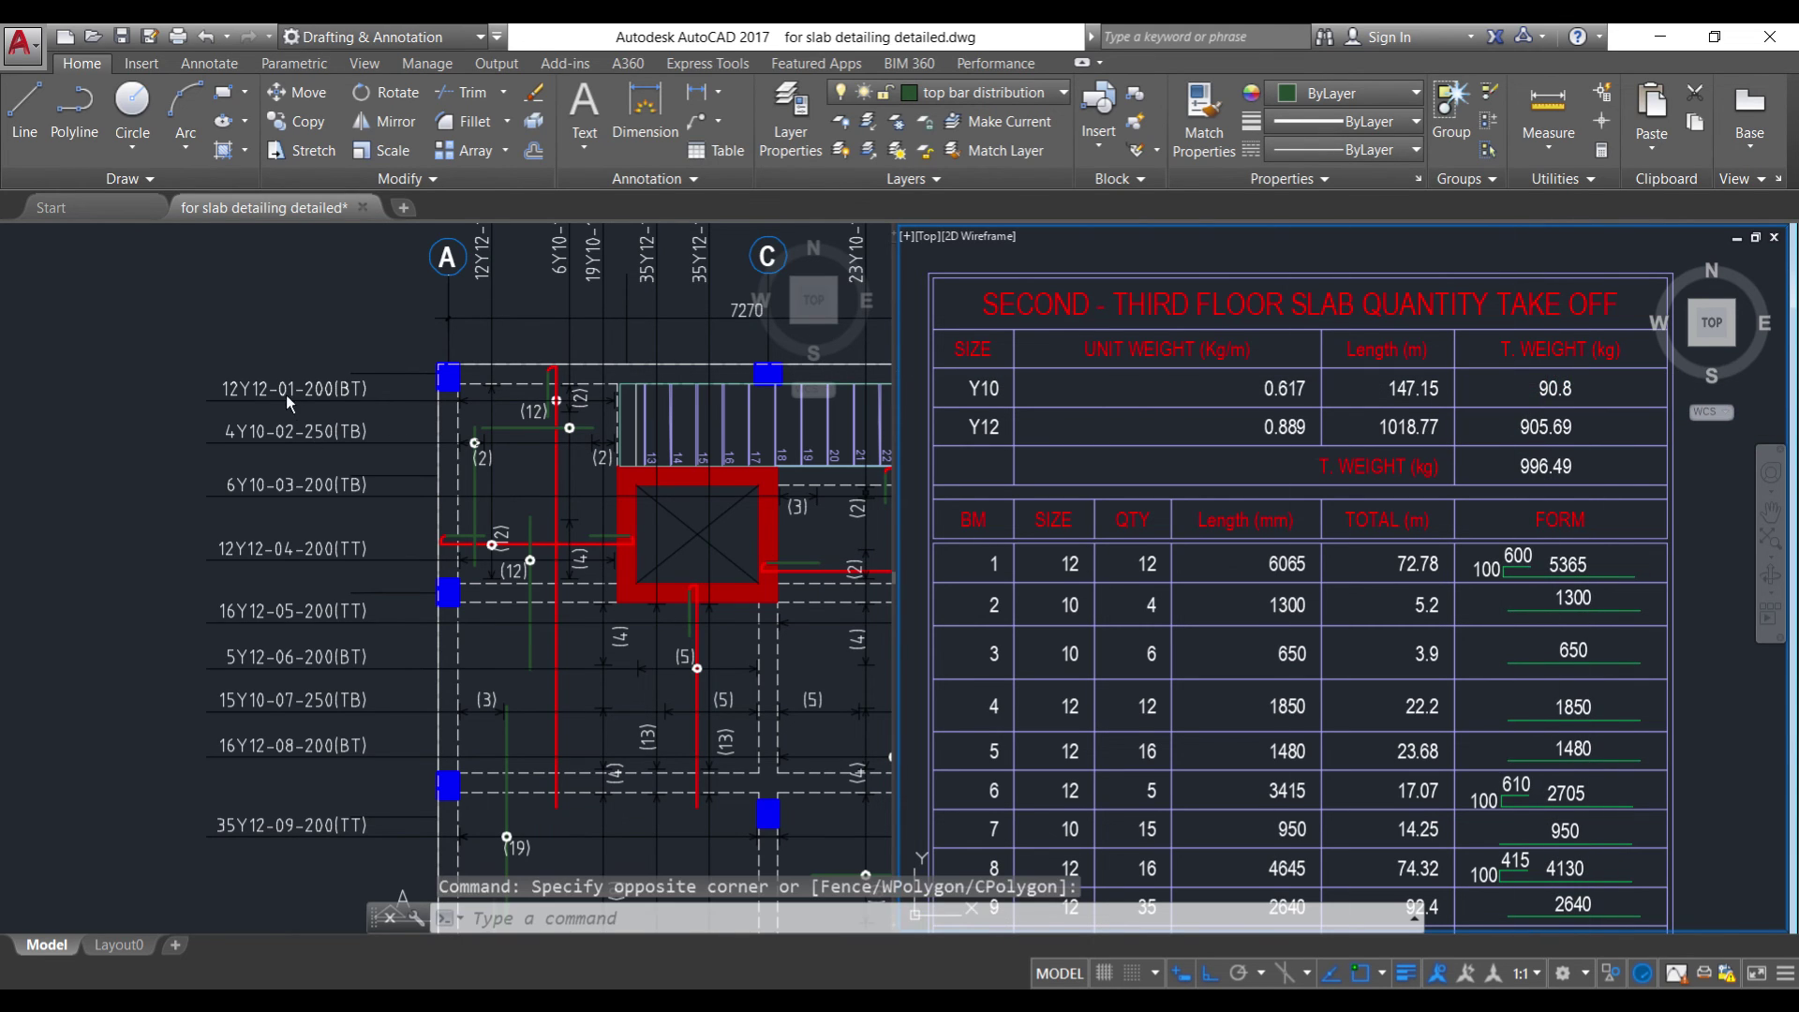
# - Examine the full second-third floor slab plan with its bar labels alongside the quantity take-off table
pyautogui.click(237, 346)
pyautogui.scroll(-4, 323, 398)
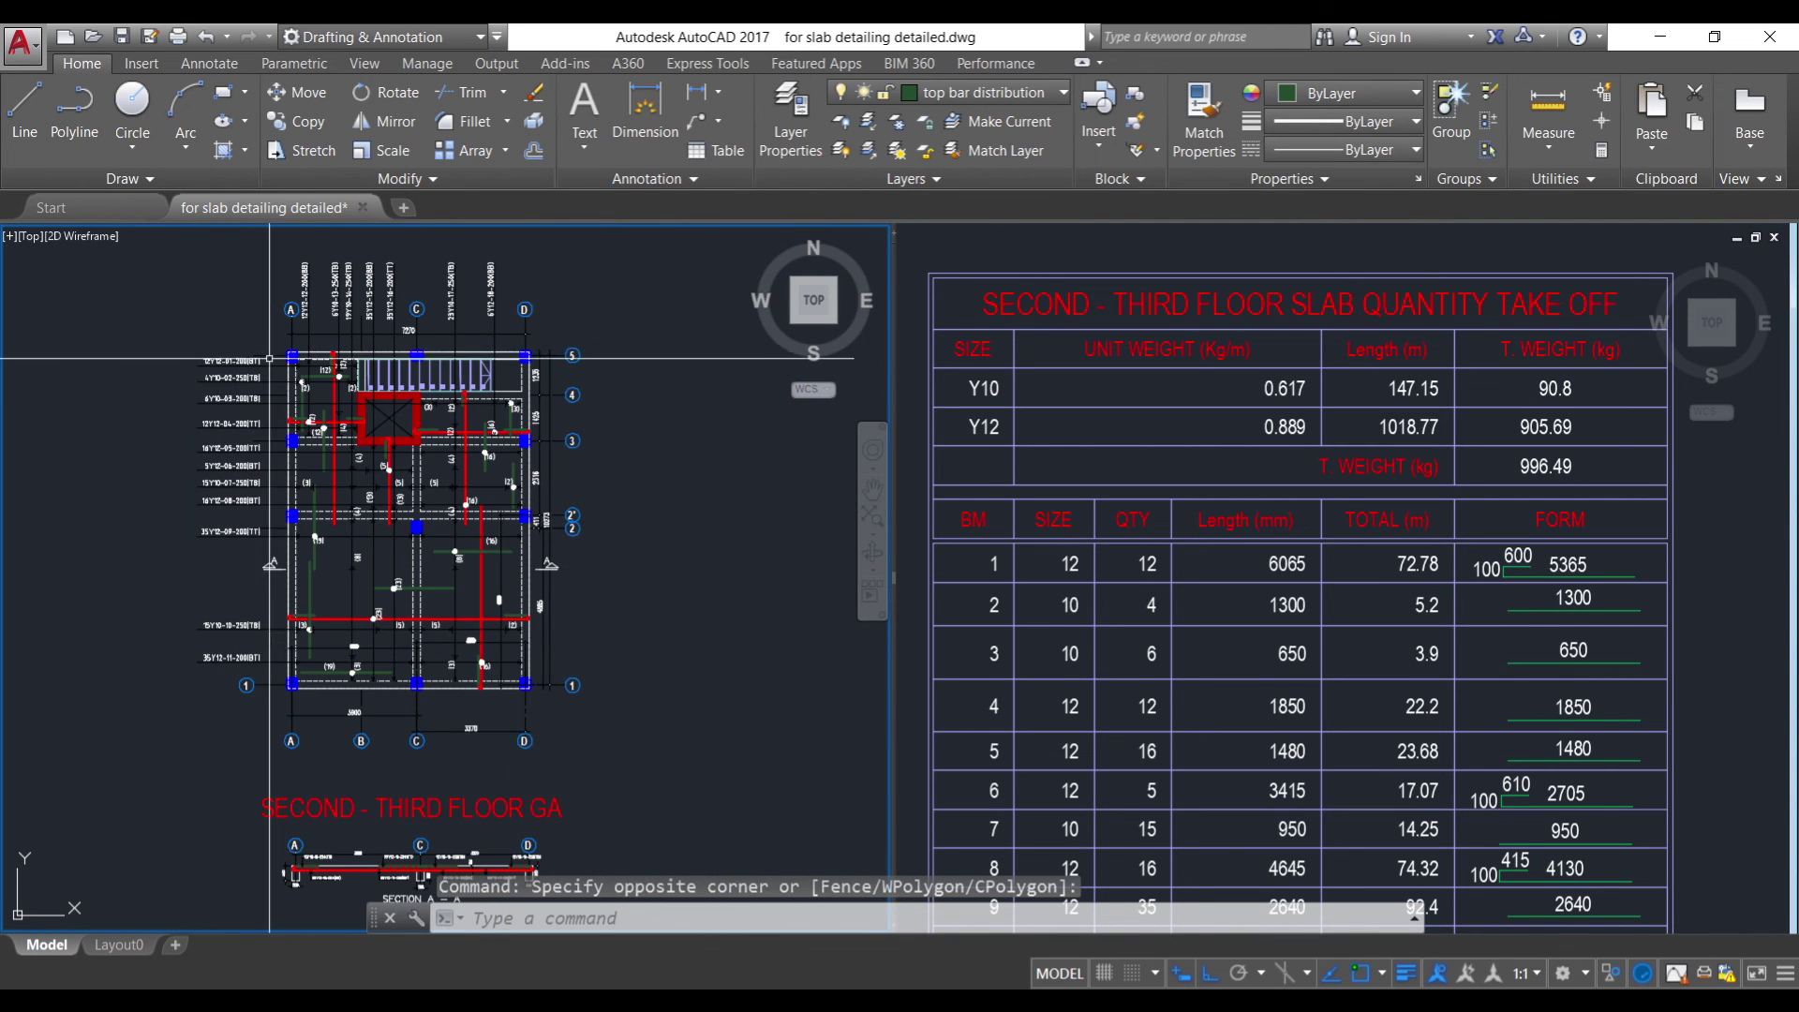
pyautogui.scroll(2, 324, 398)
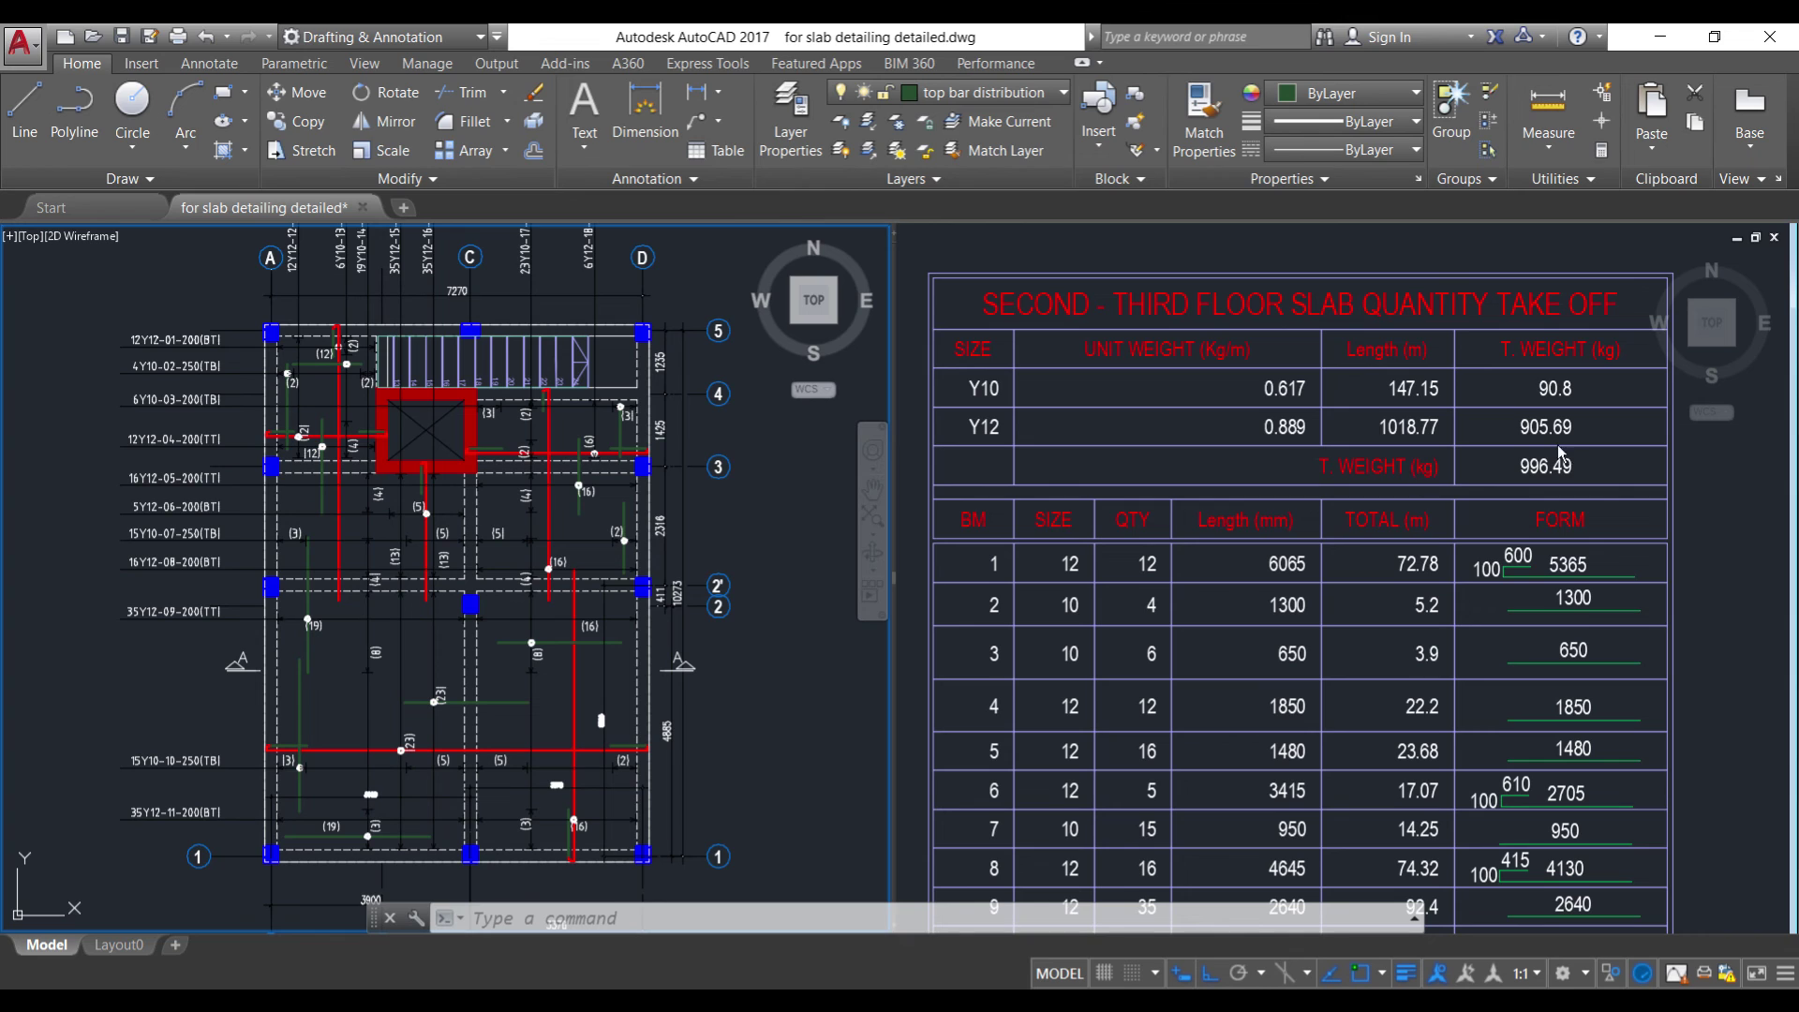
# - Point out the overall T. WEIGHT (kg) row of the summary and the Y10 weight entry that contributes to it
pyautogui.click(1508, 433)
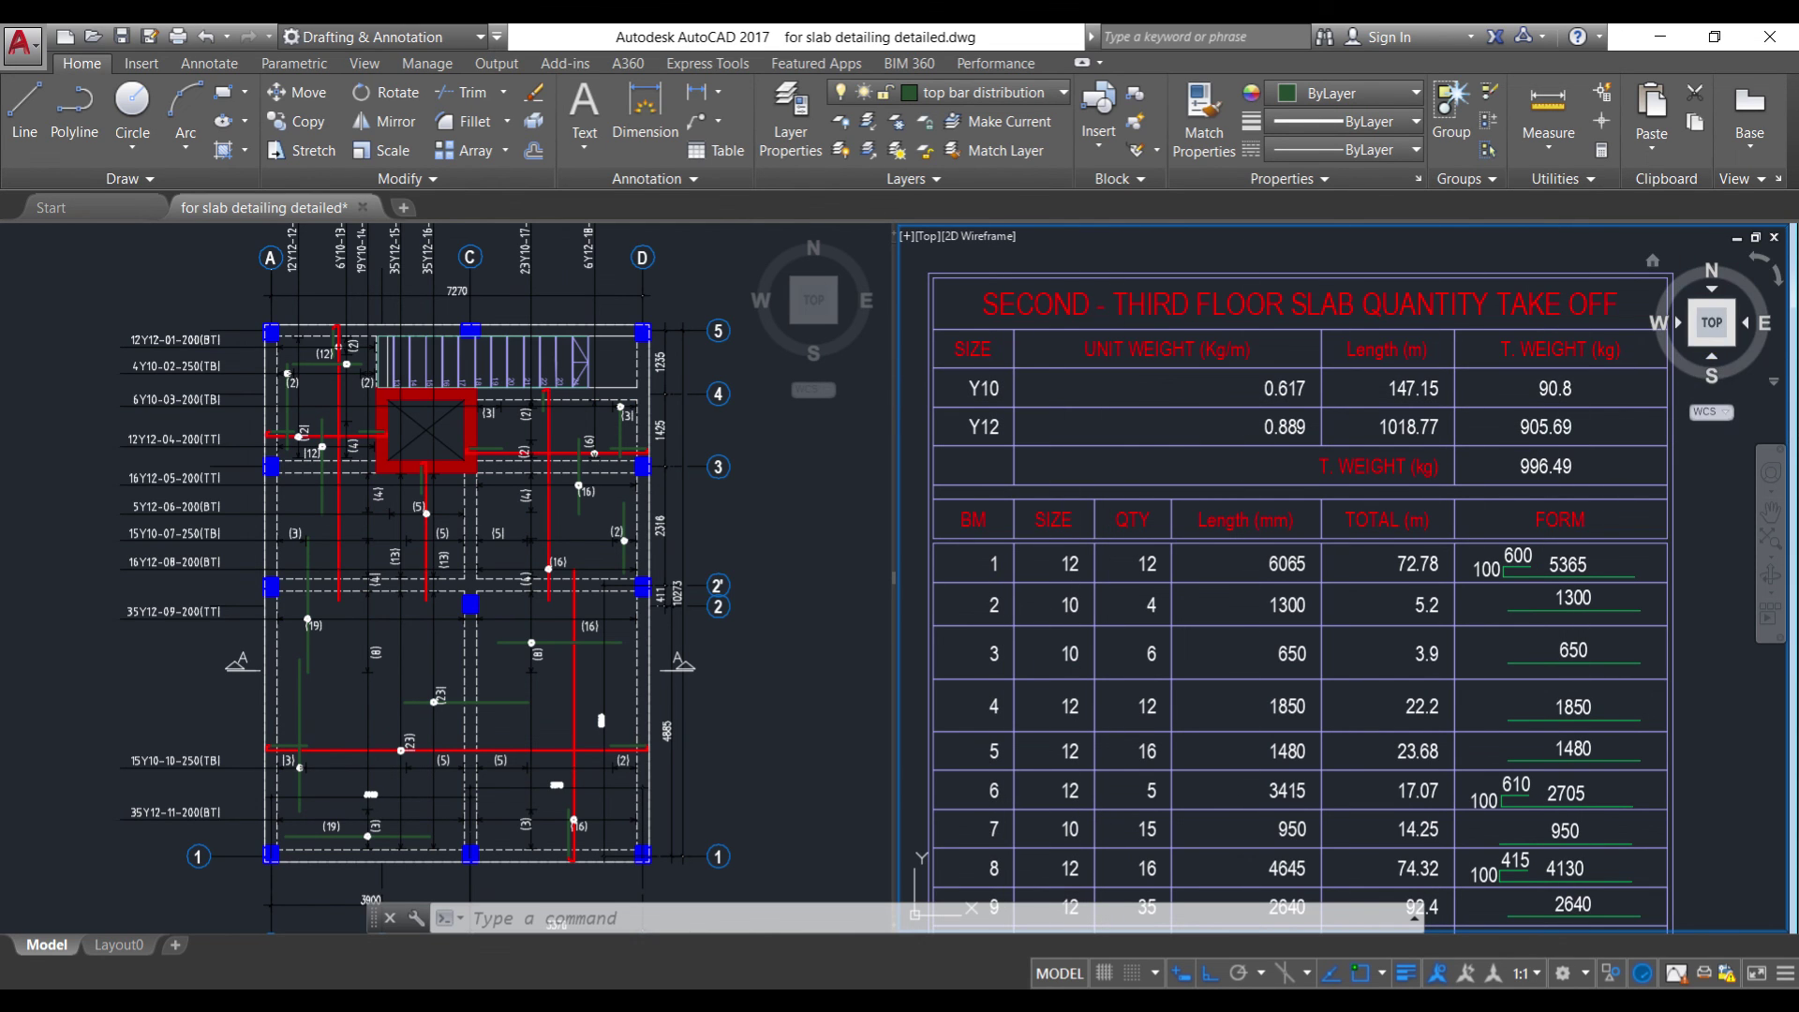
pyautogui.click(1284, 455)
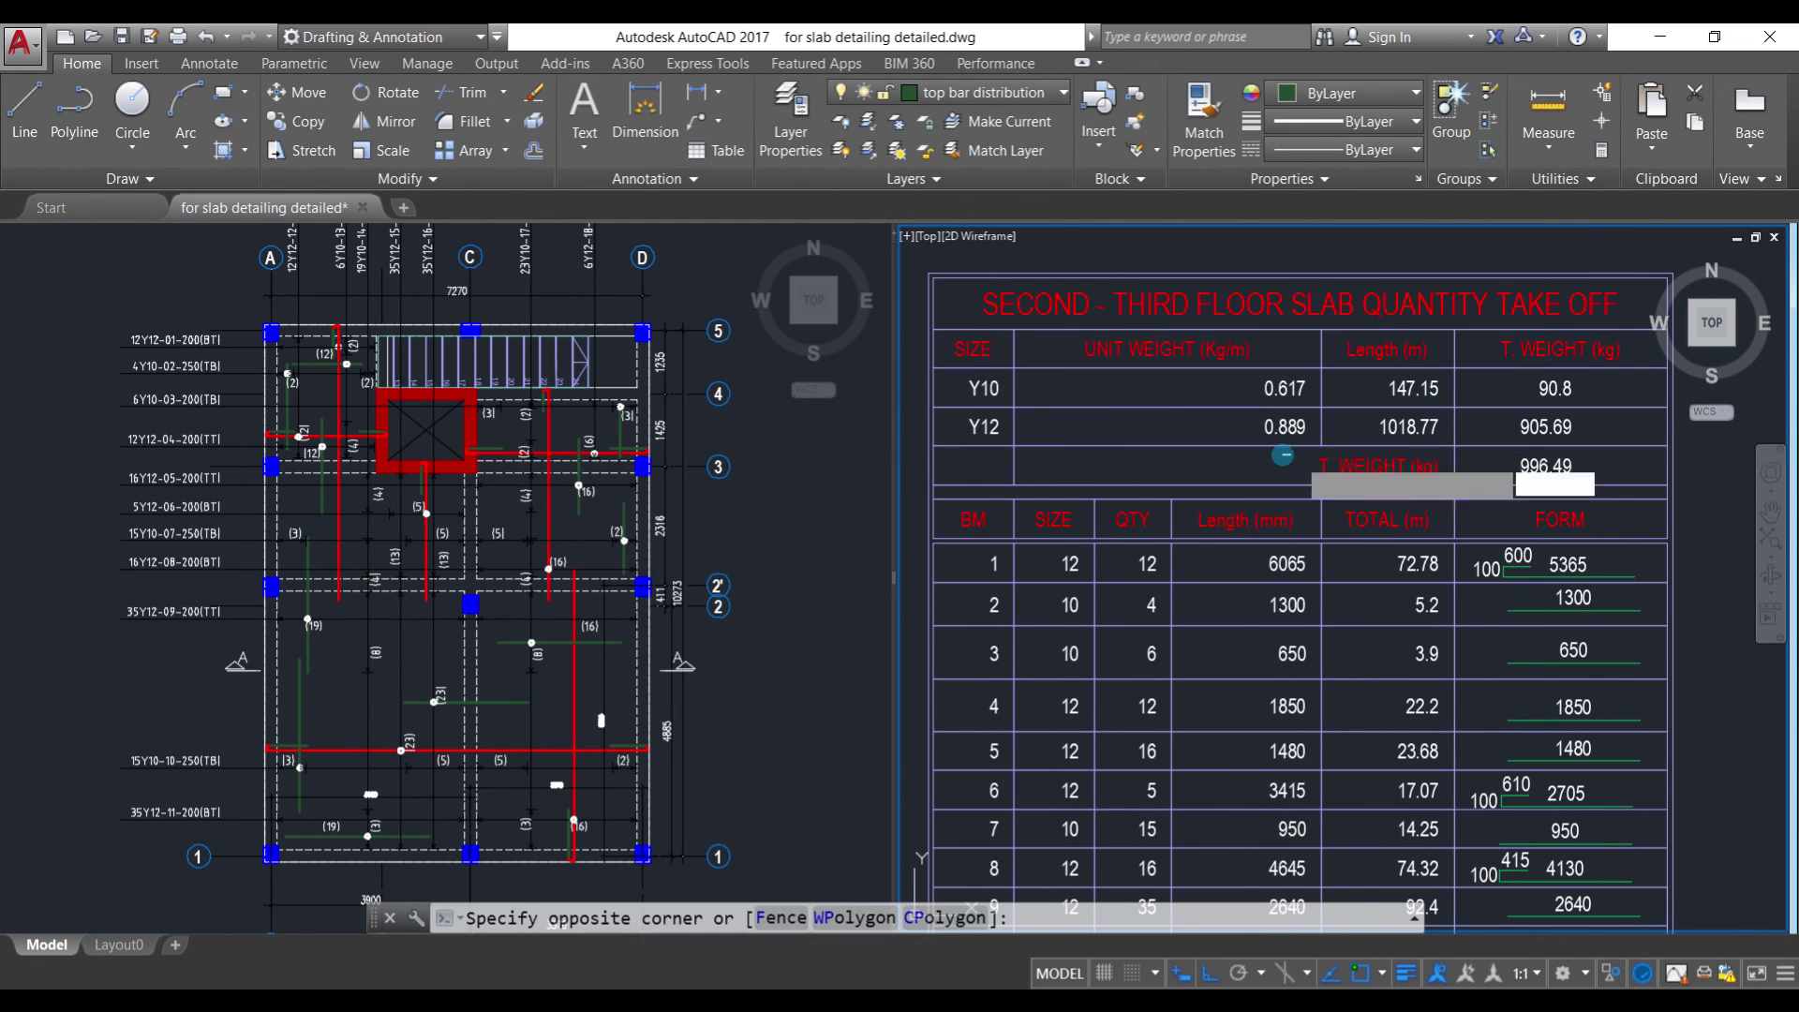
pyautogui.click(1598, 467)
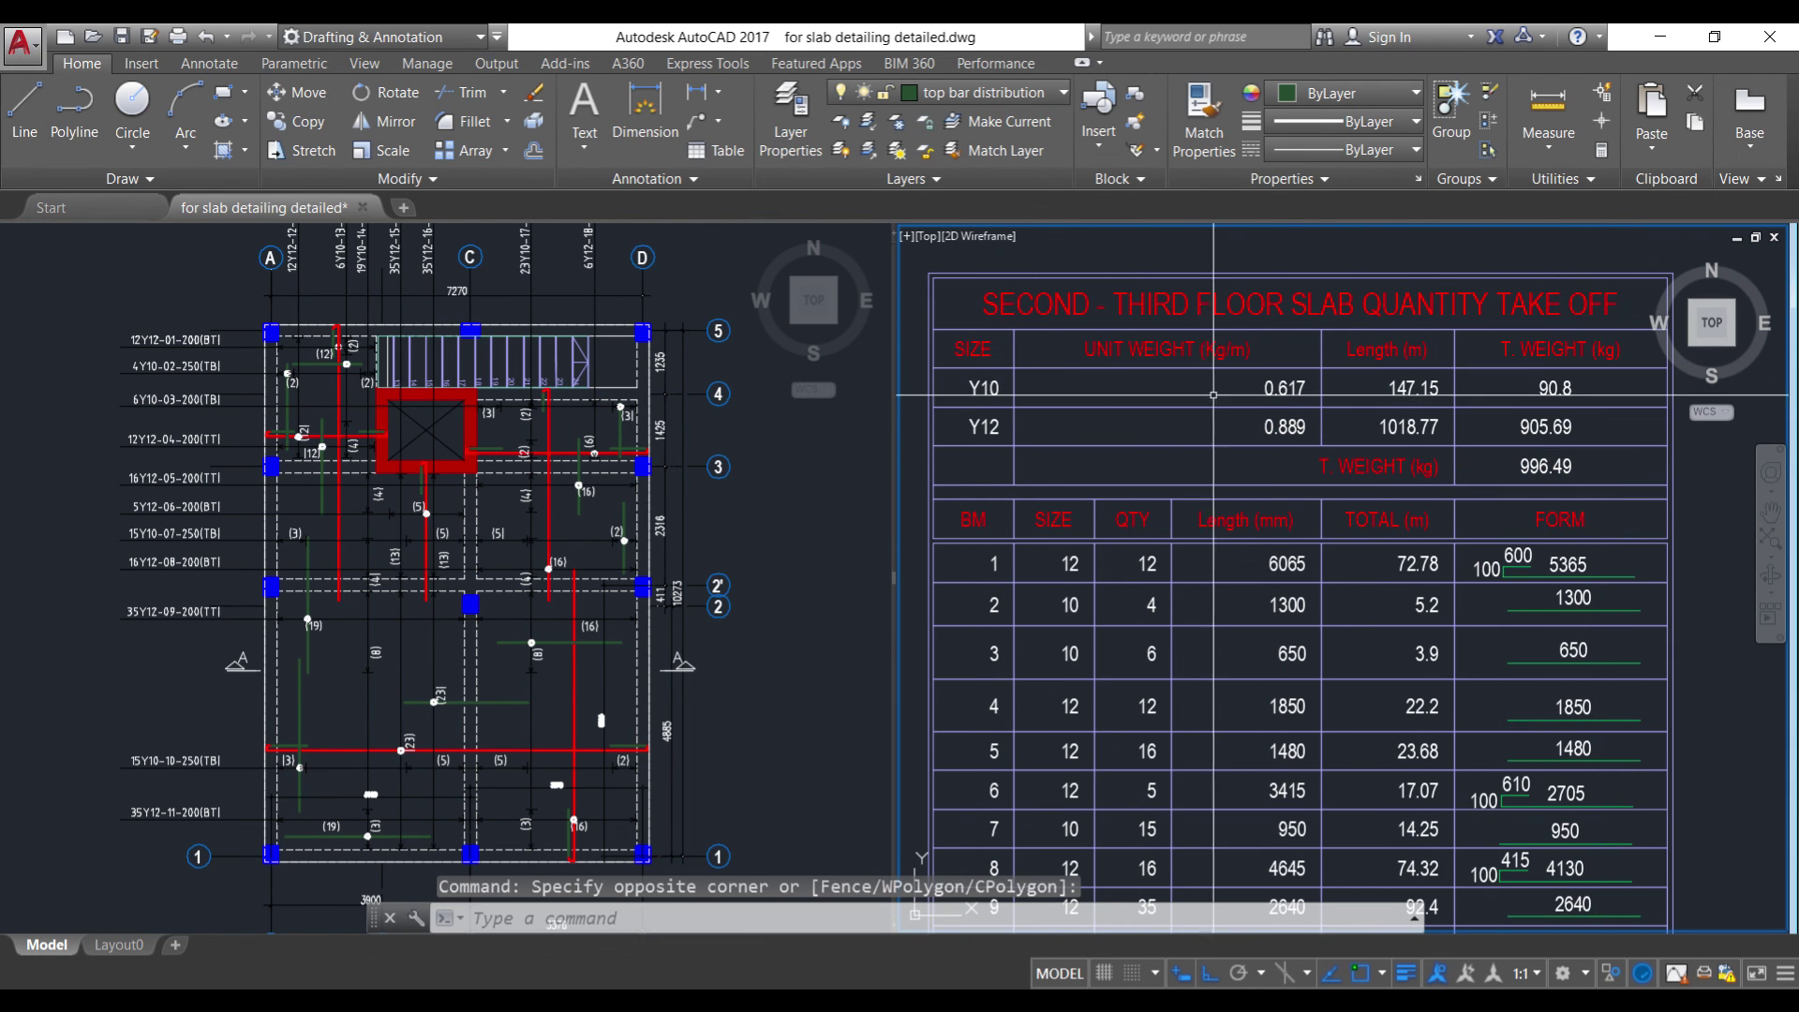
pyautogui.click(1501, 377)
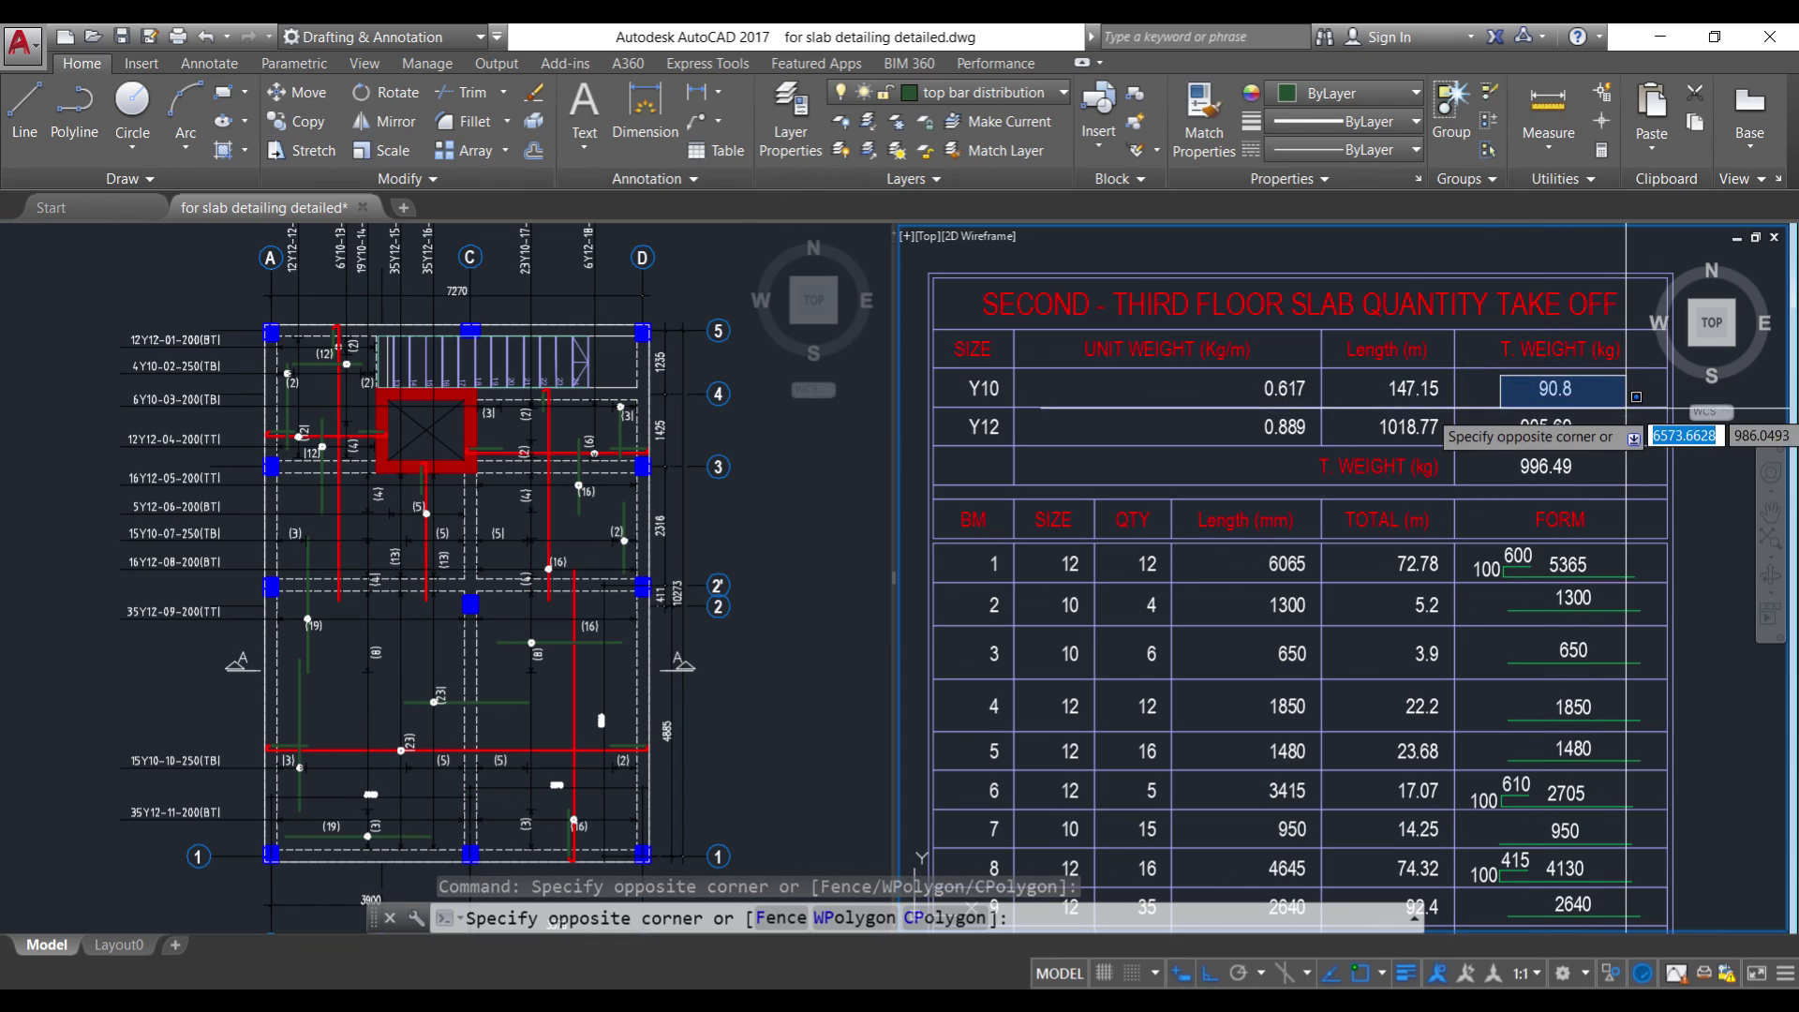
pyautogui.click(1602, 391)
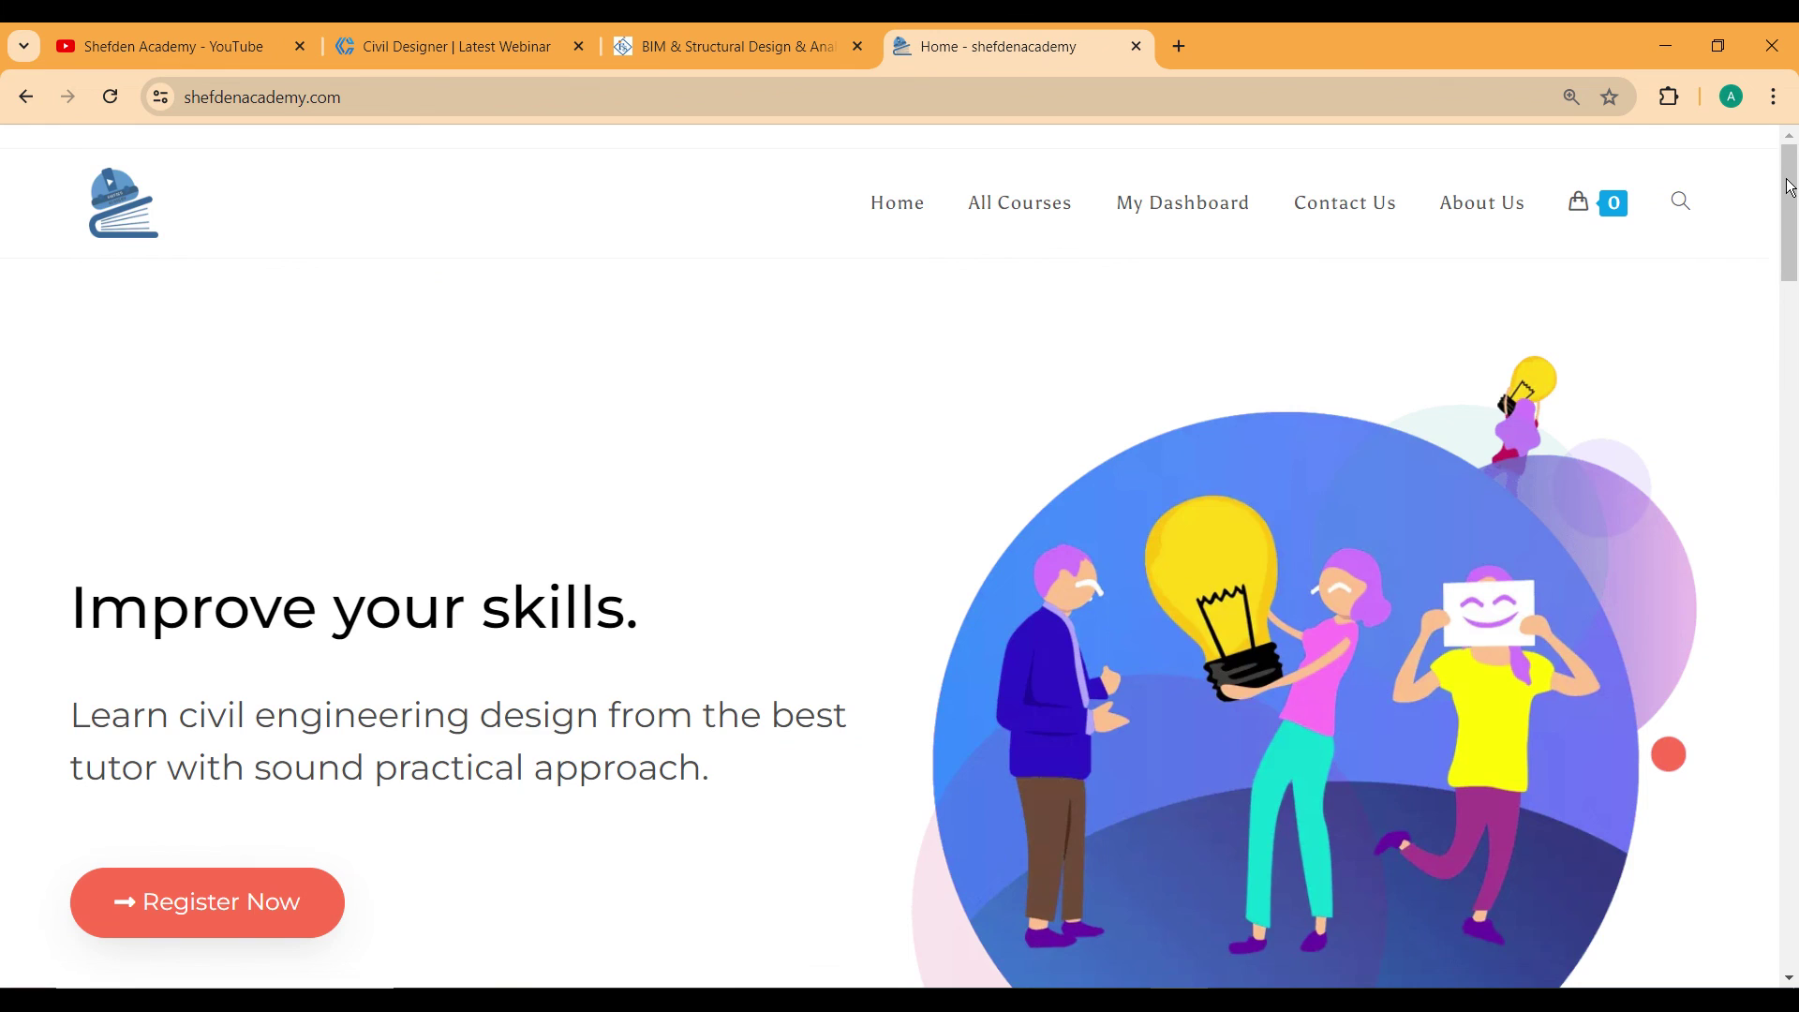
# - Switch to the Shefden Academy website in the browser and look through its home page past the Why Us? section
pyautogui.scroll(-8, 1794, 328)
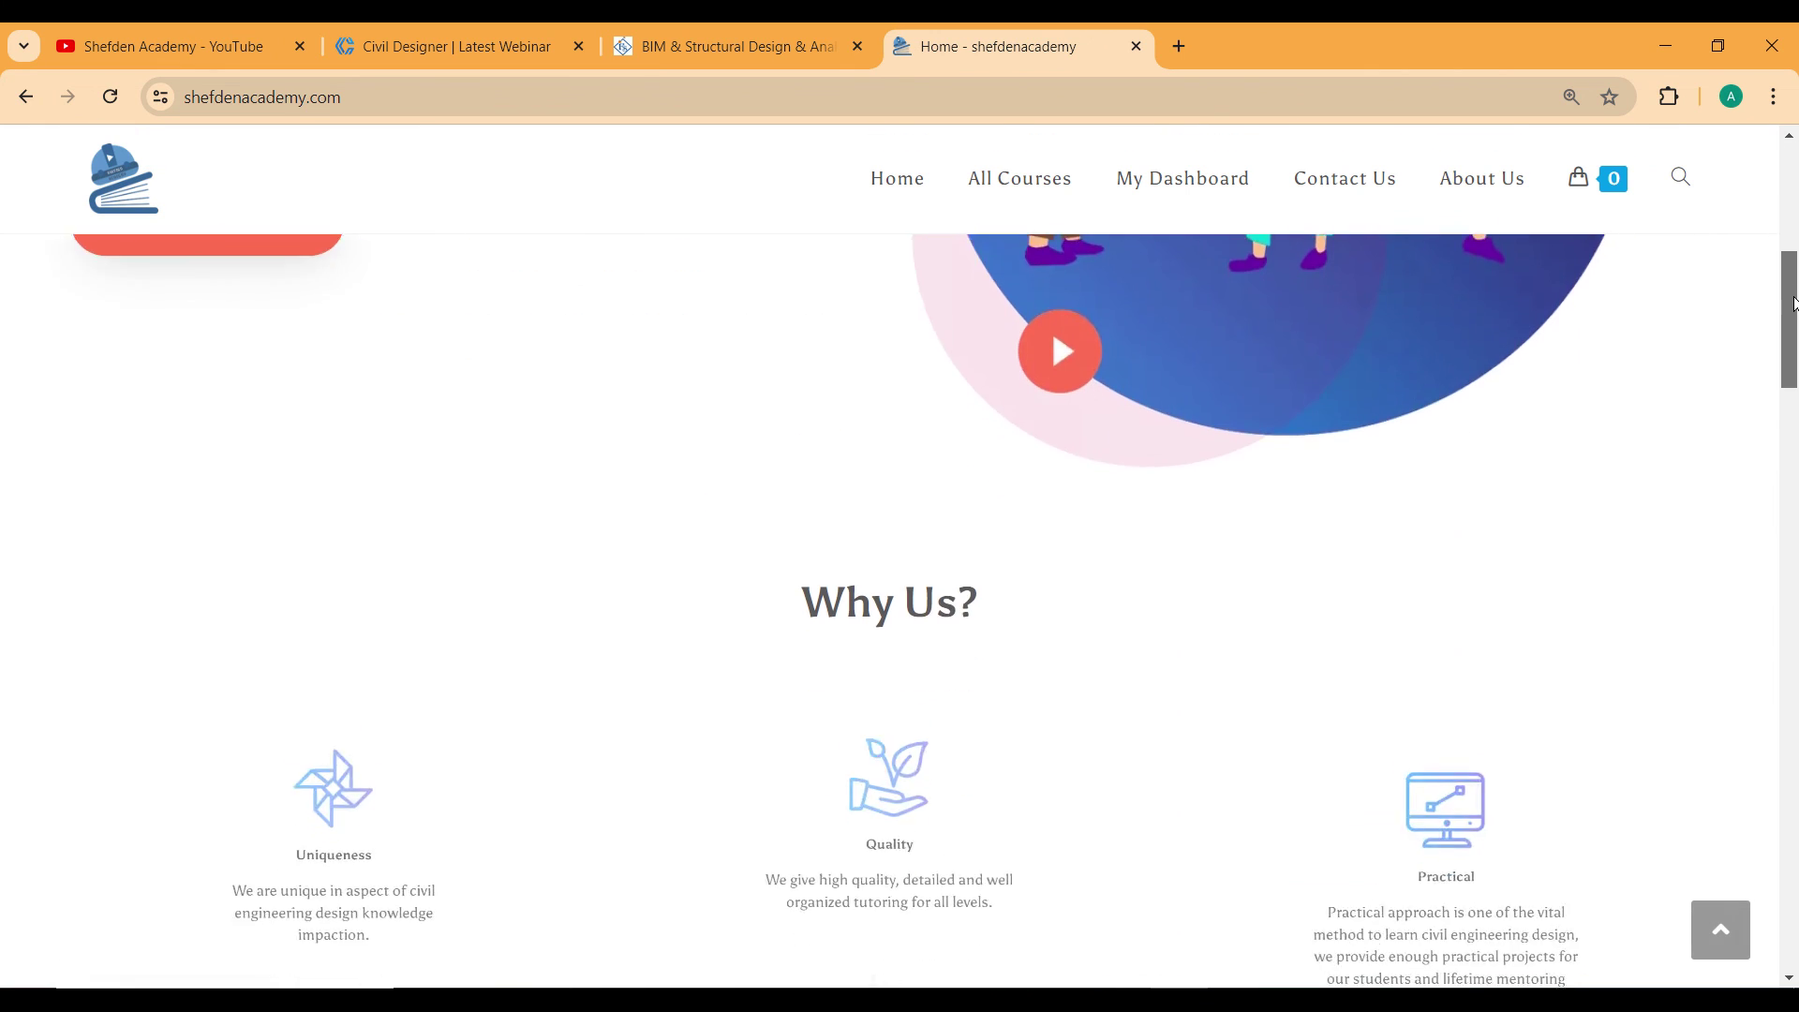
pyautogui.moveTo(1794, 328); pyautogui.dragTo(1782, 789)
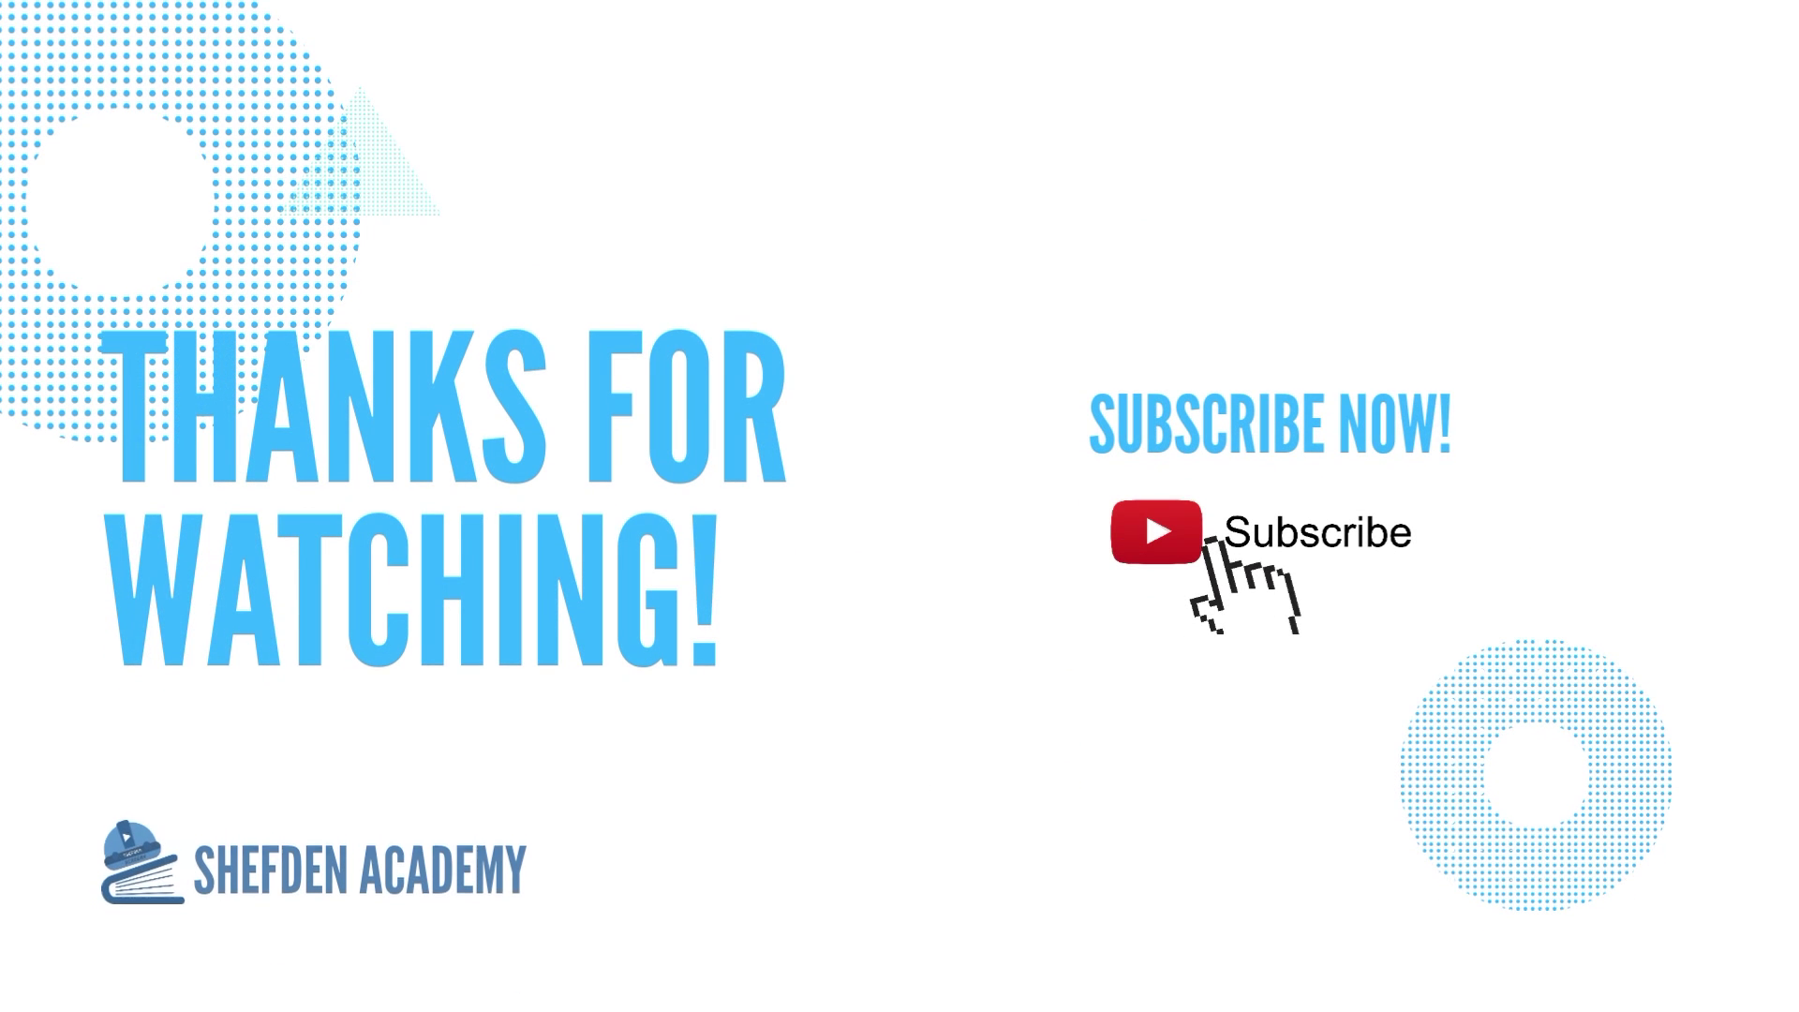